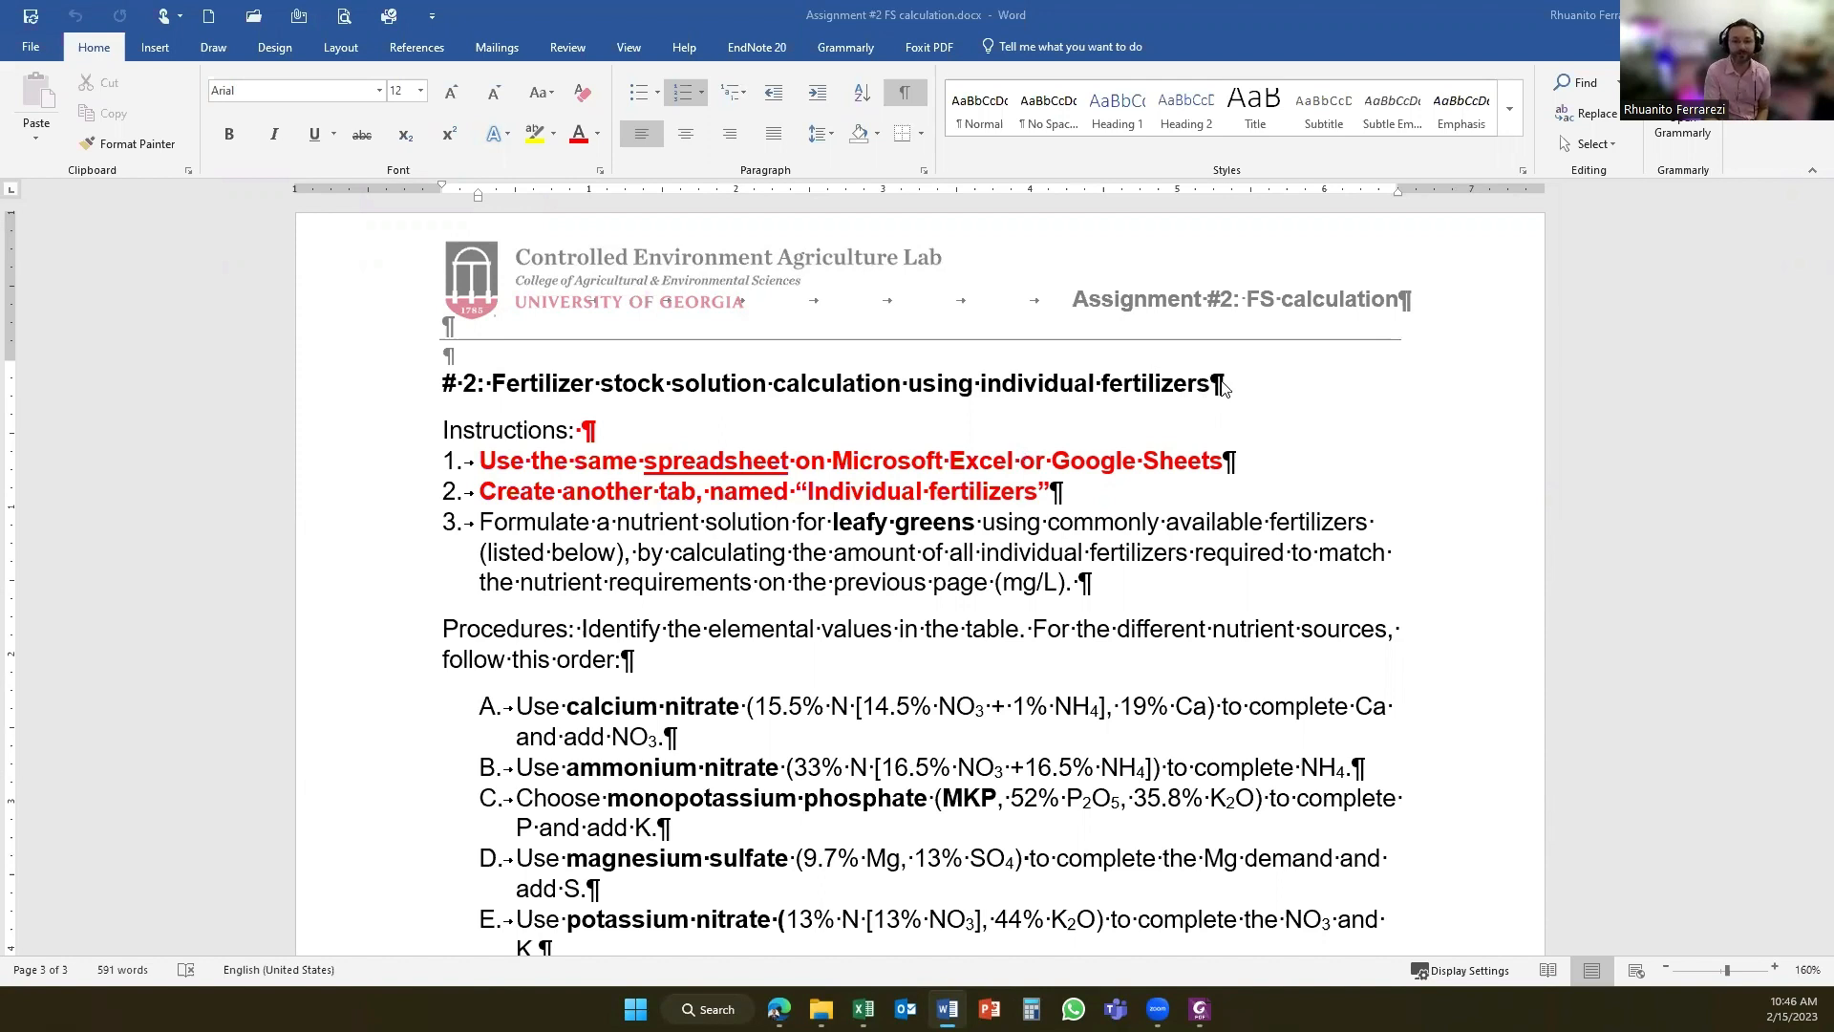
# - Review the assignment procedures, switch to Foxit PDF Editor, and read the fertilizer calculation article through its worked stage 1 tomato example
pyautogui.scroll(-3, 1013, 589)
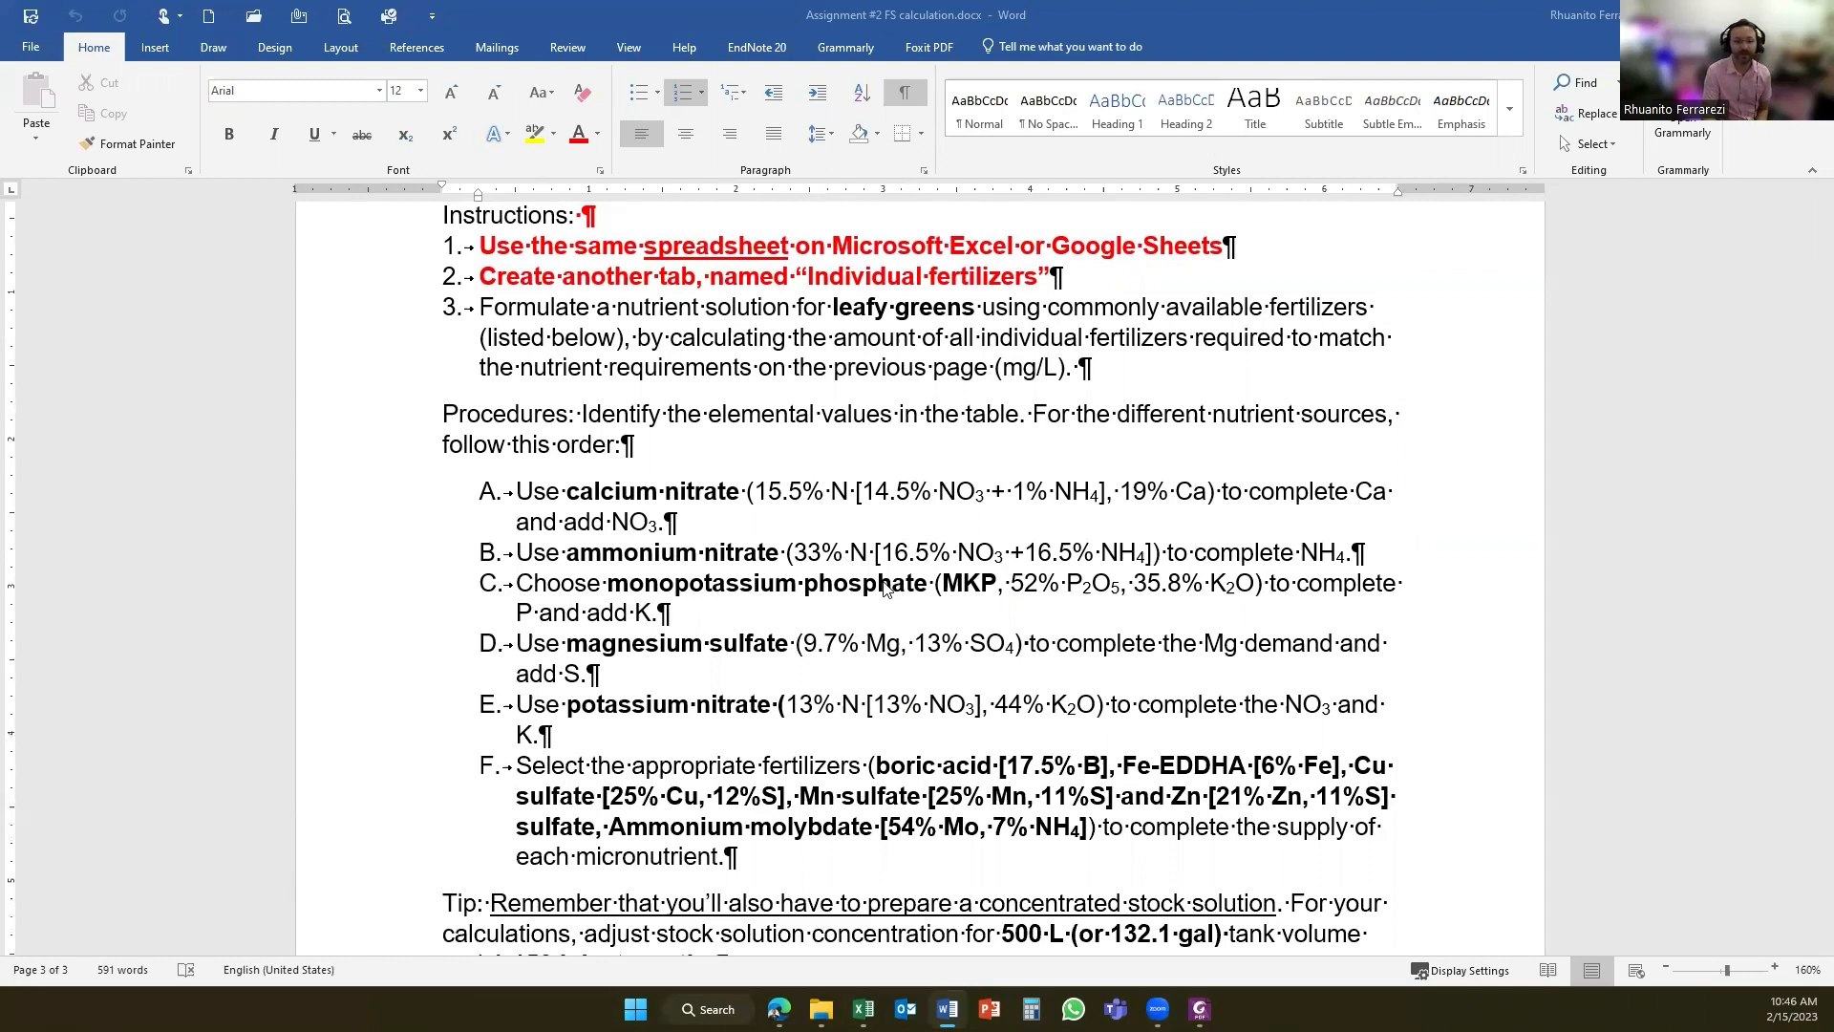
pyautogui.click(1199, 1009)
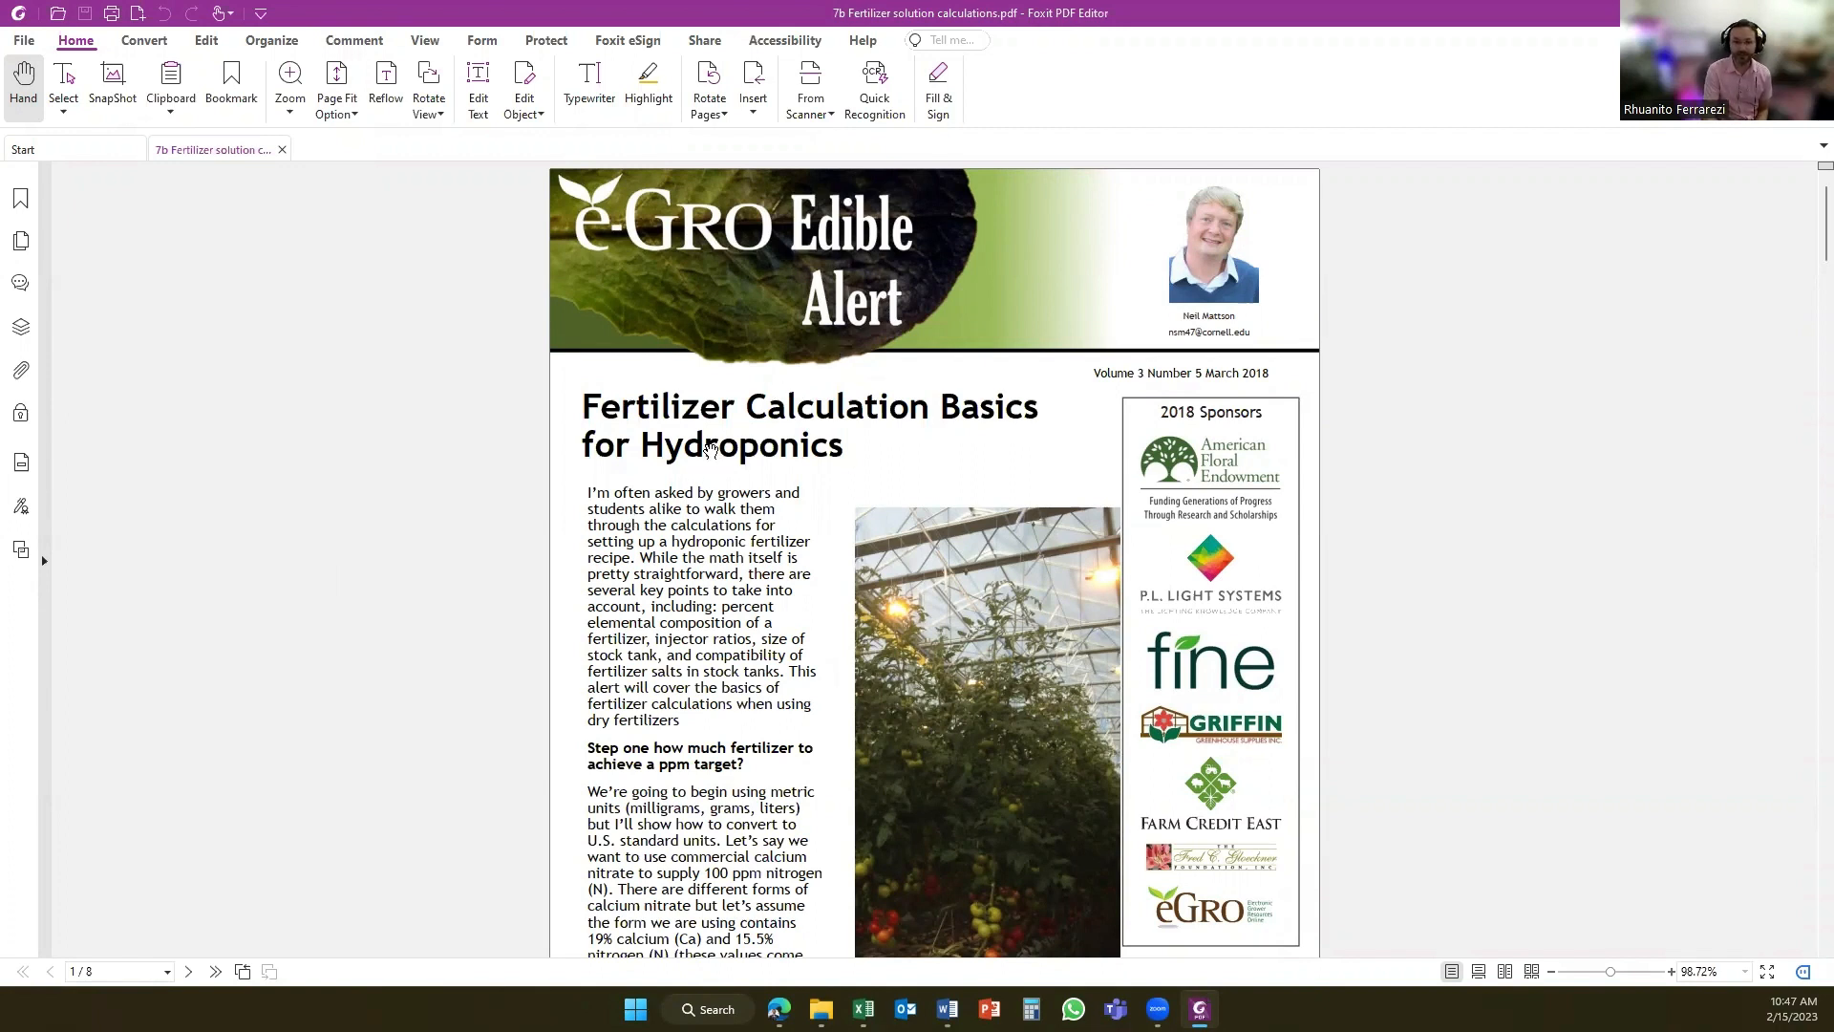
pyautogui.scroll(-3, 810, 602)
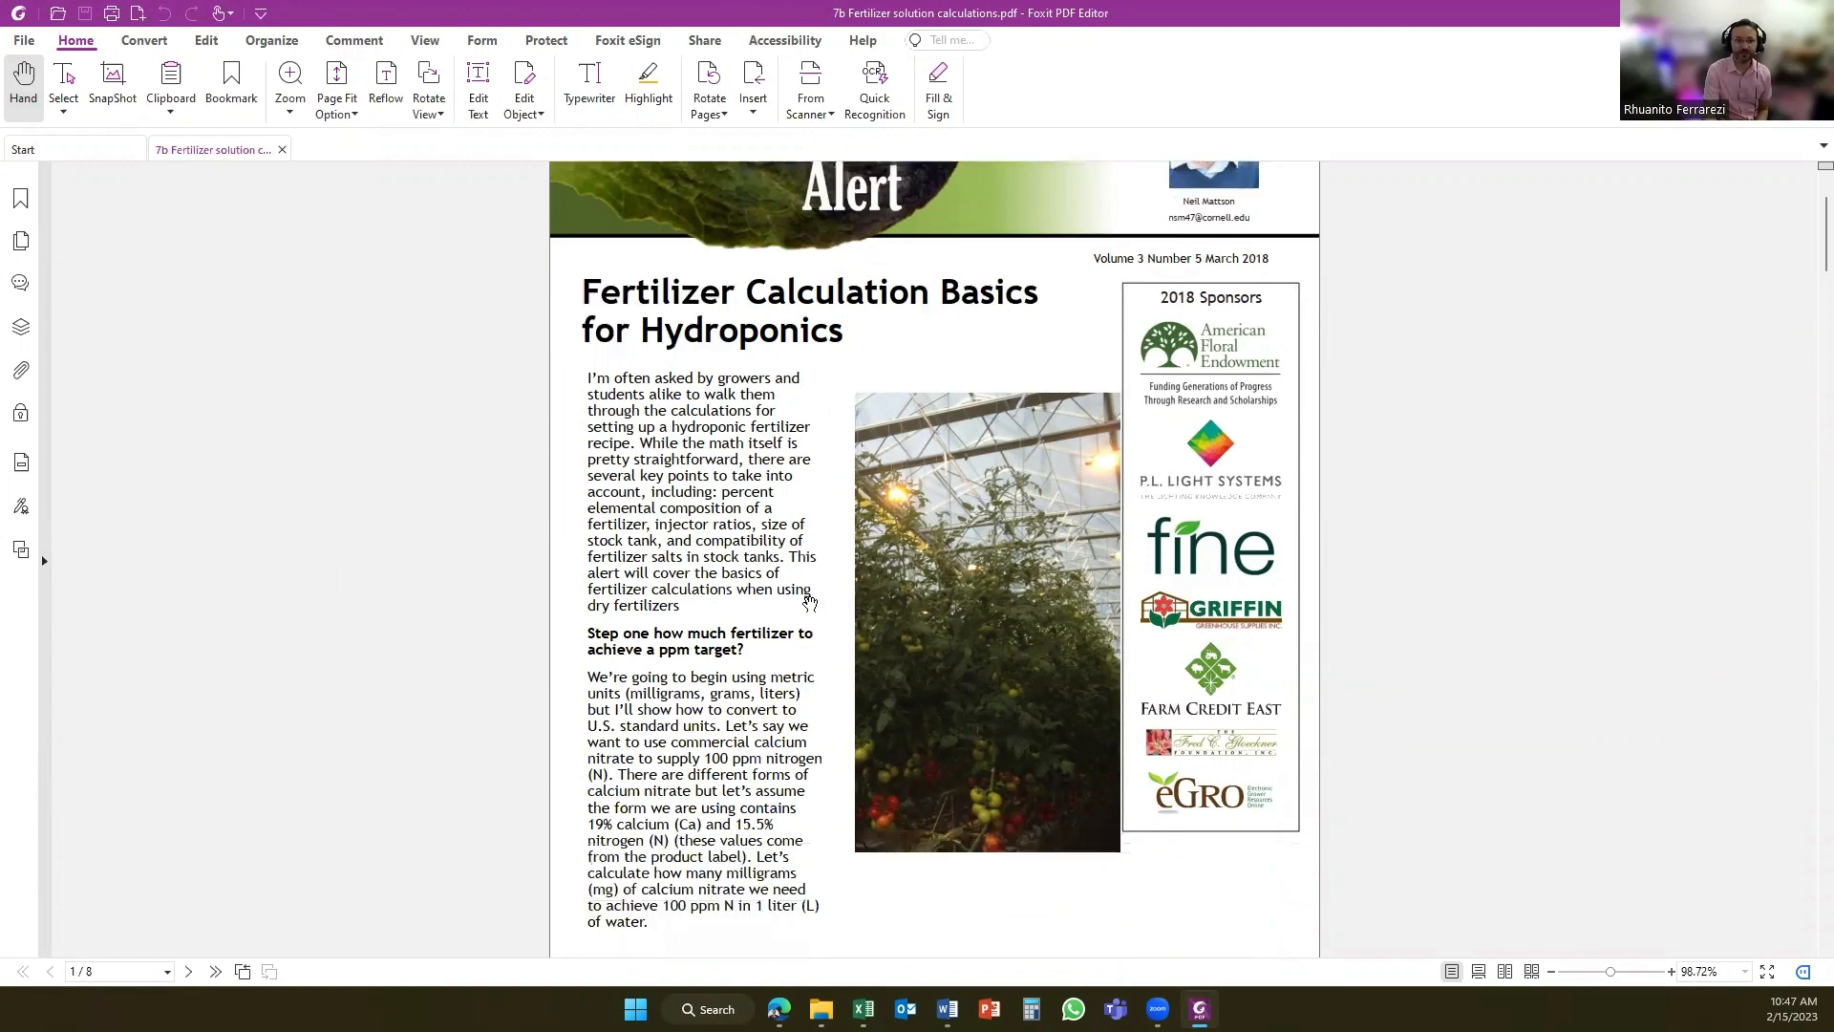
pyautogui.scroll(-5, 810, 601)
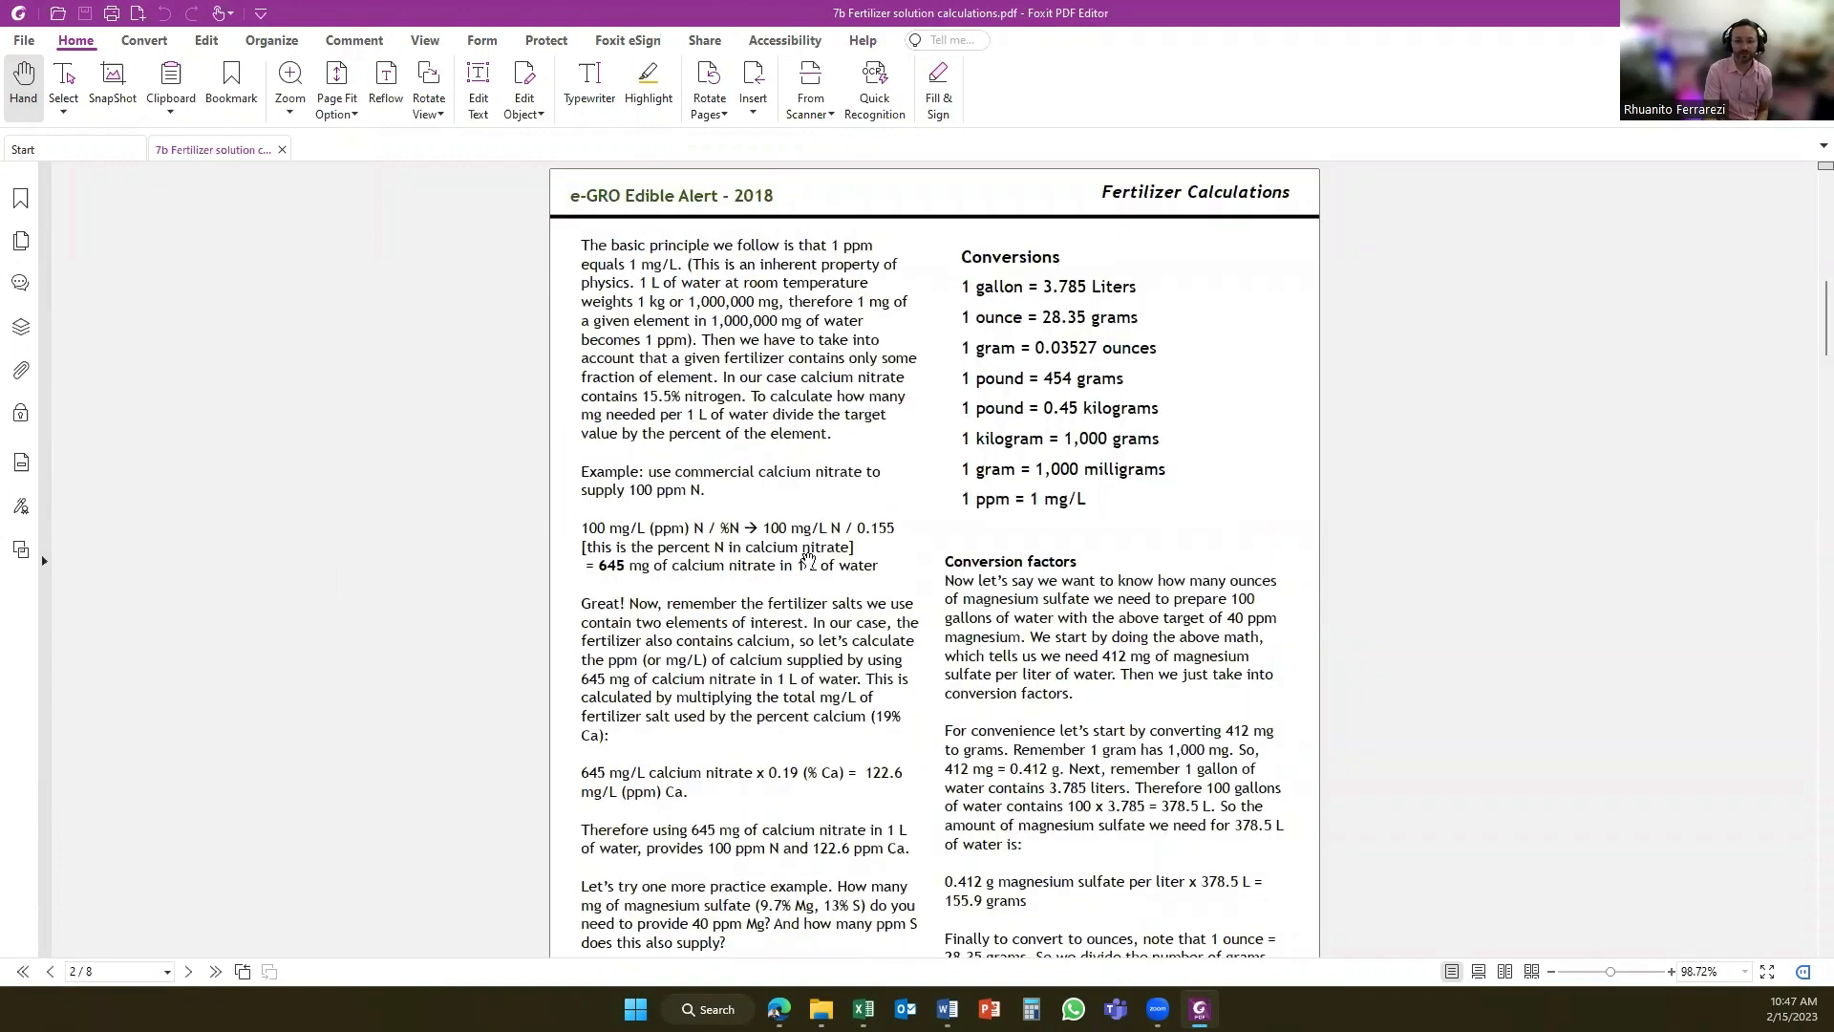
pyautogui.scroll(-5, 809, 558)
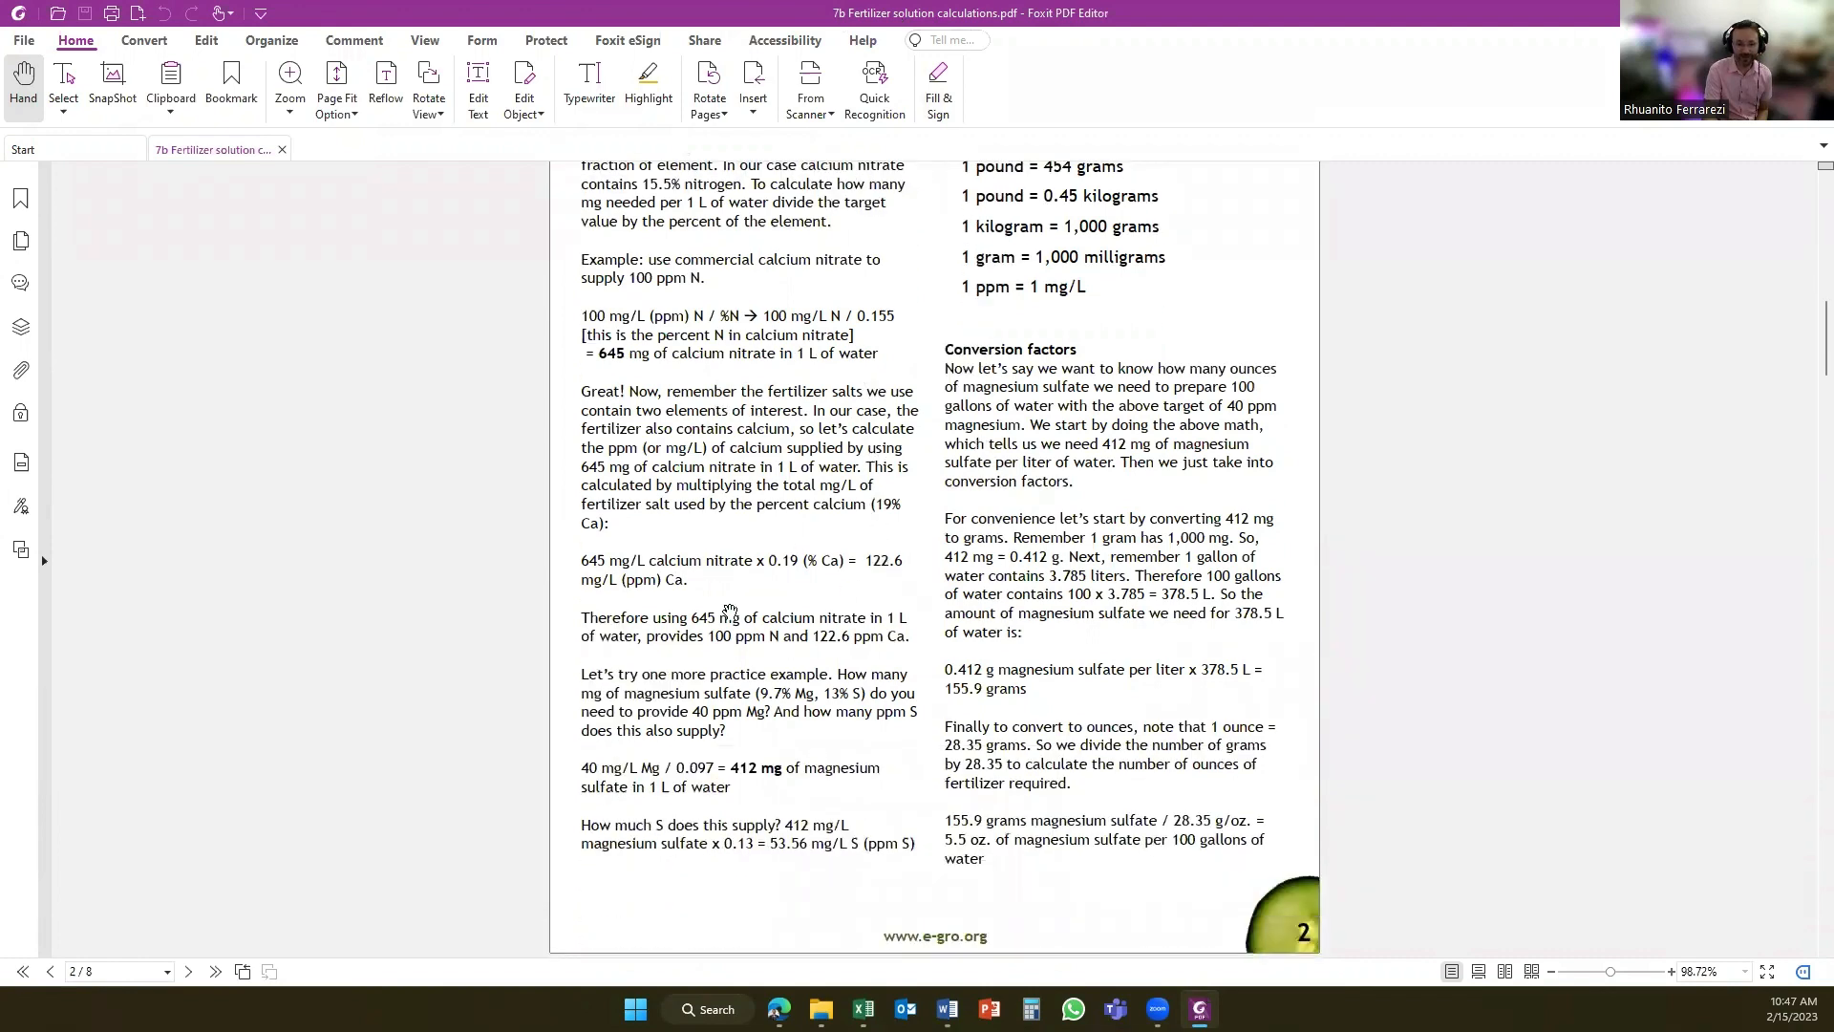
pyautogui.scroll(-8, 799, 708)
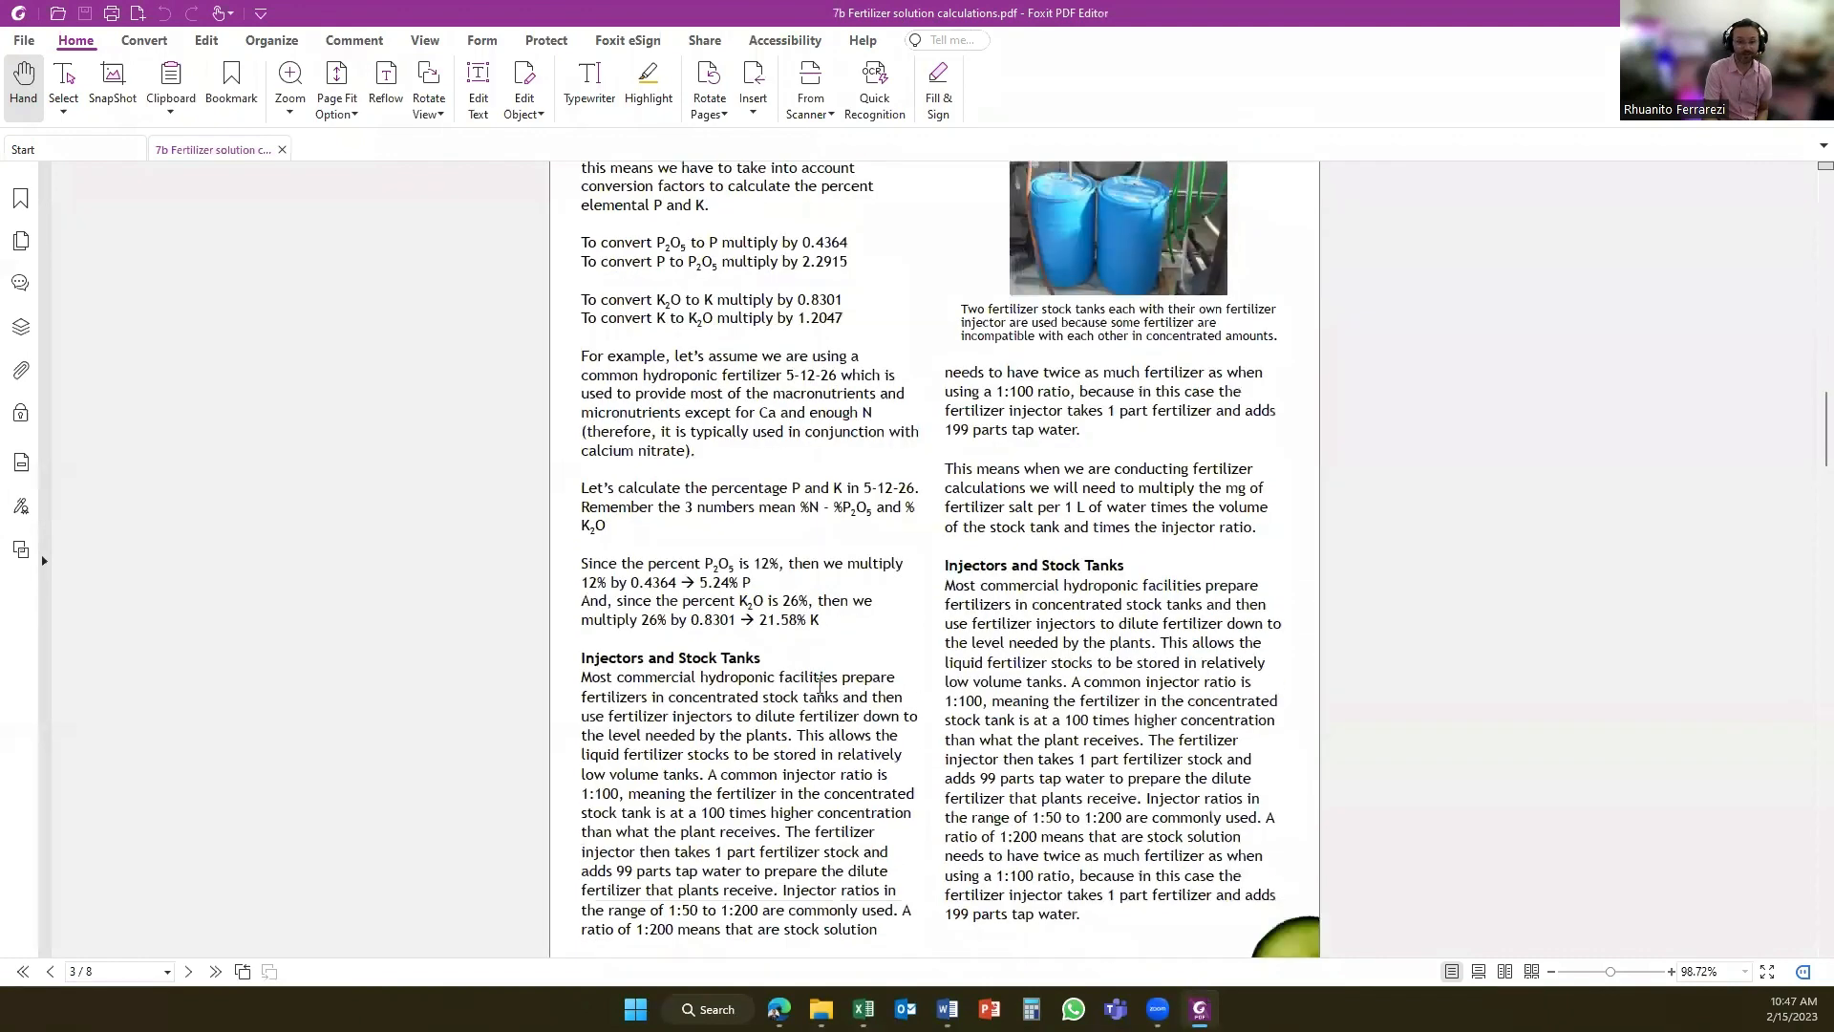
pyautogui.scroll(-5, 820, 684)
pyautogui.scroll(-1, 820, 686)
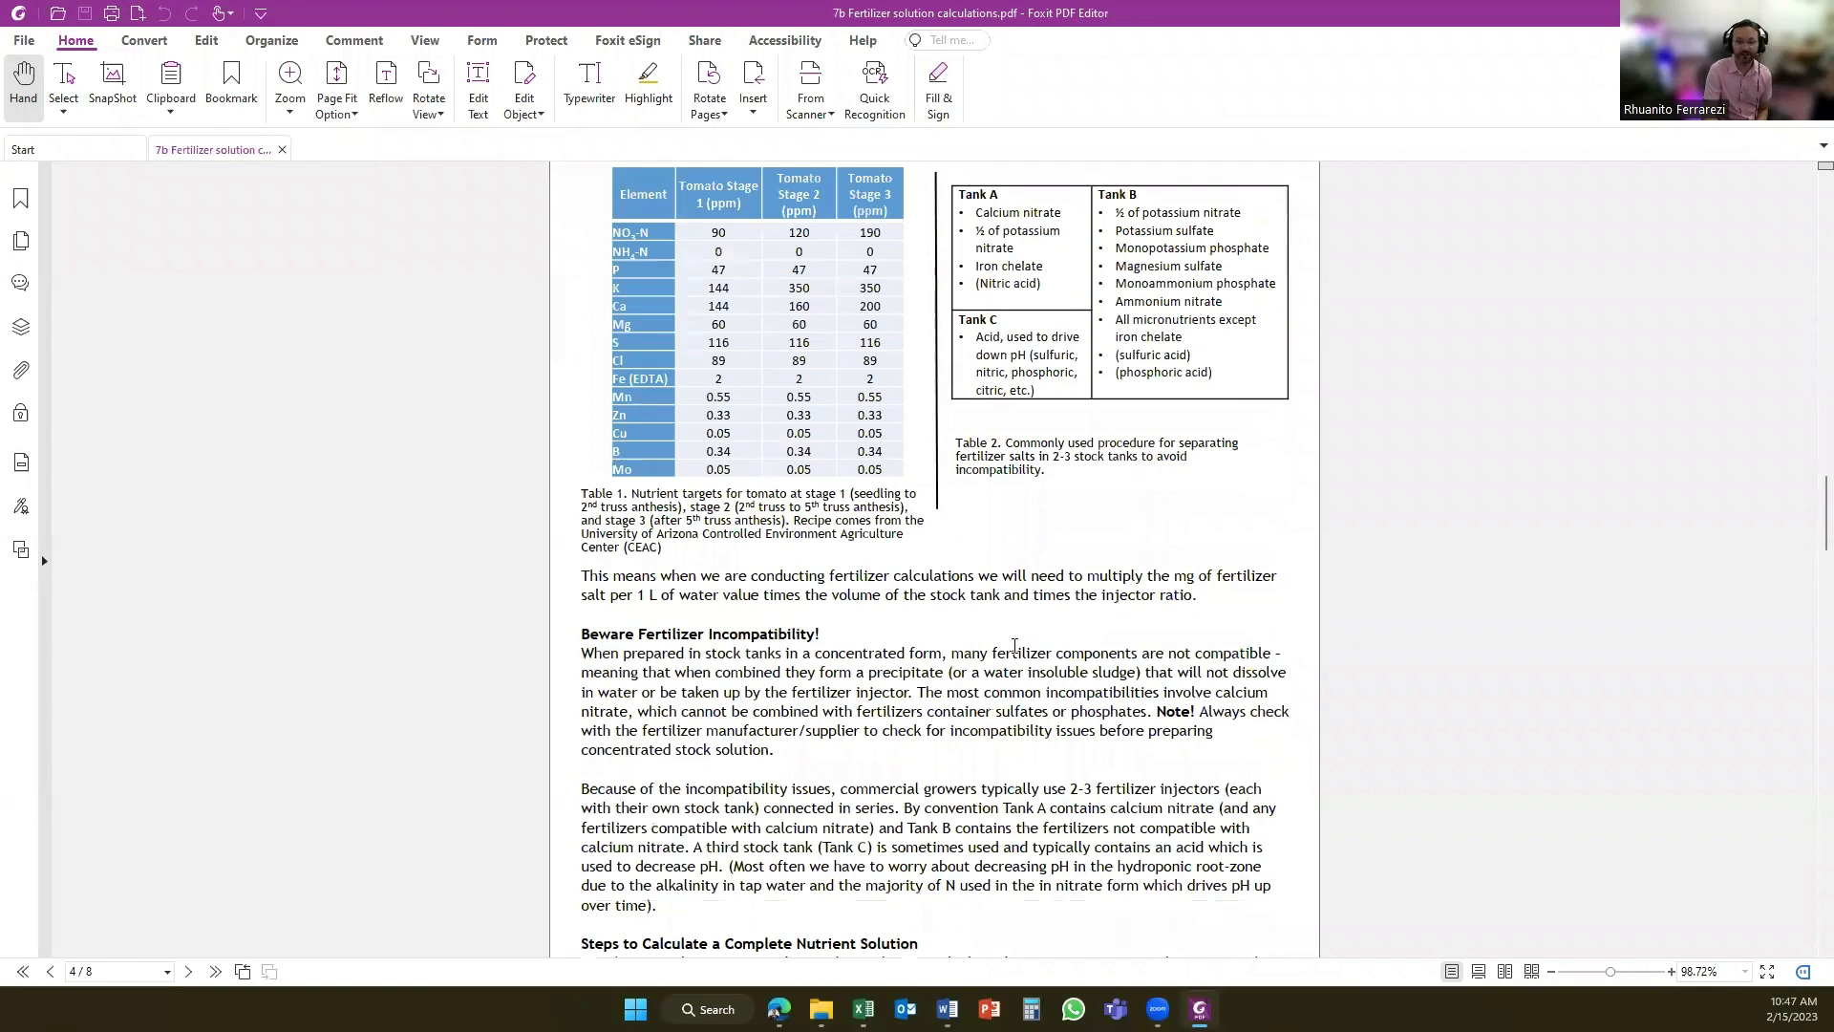
pyautogui.scroll(-1, 1015, 646)
pyautogui.scroll(-10, 1050, 754)
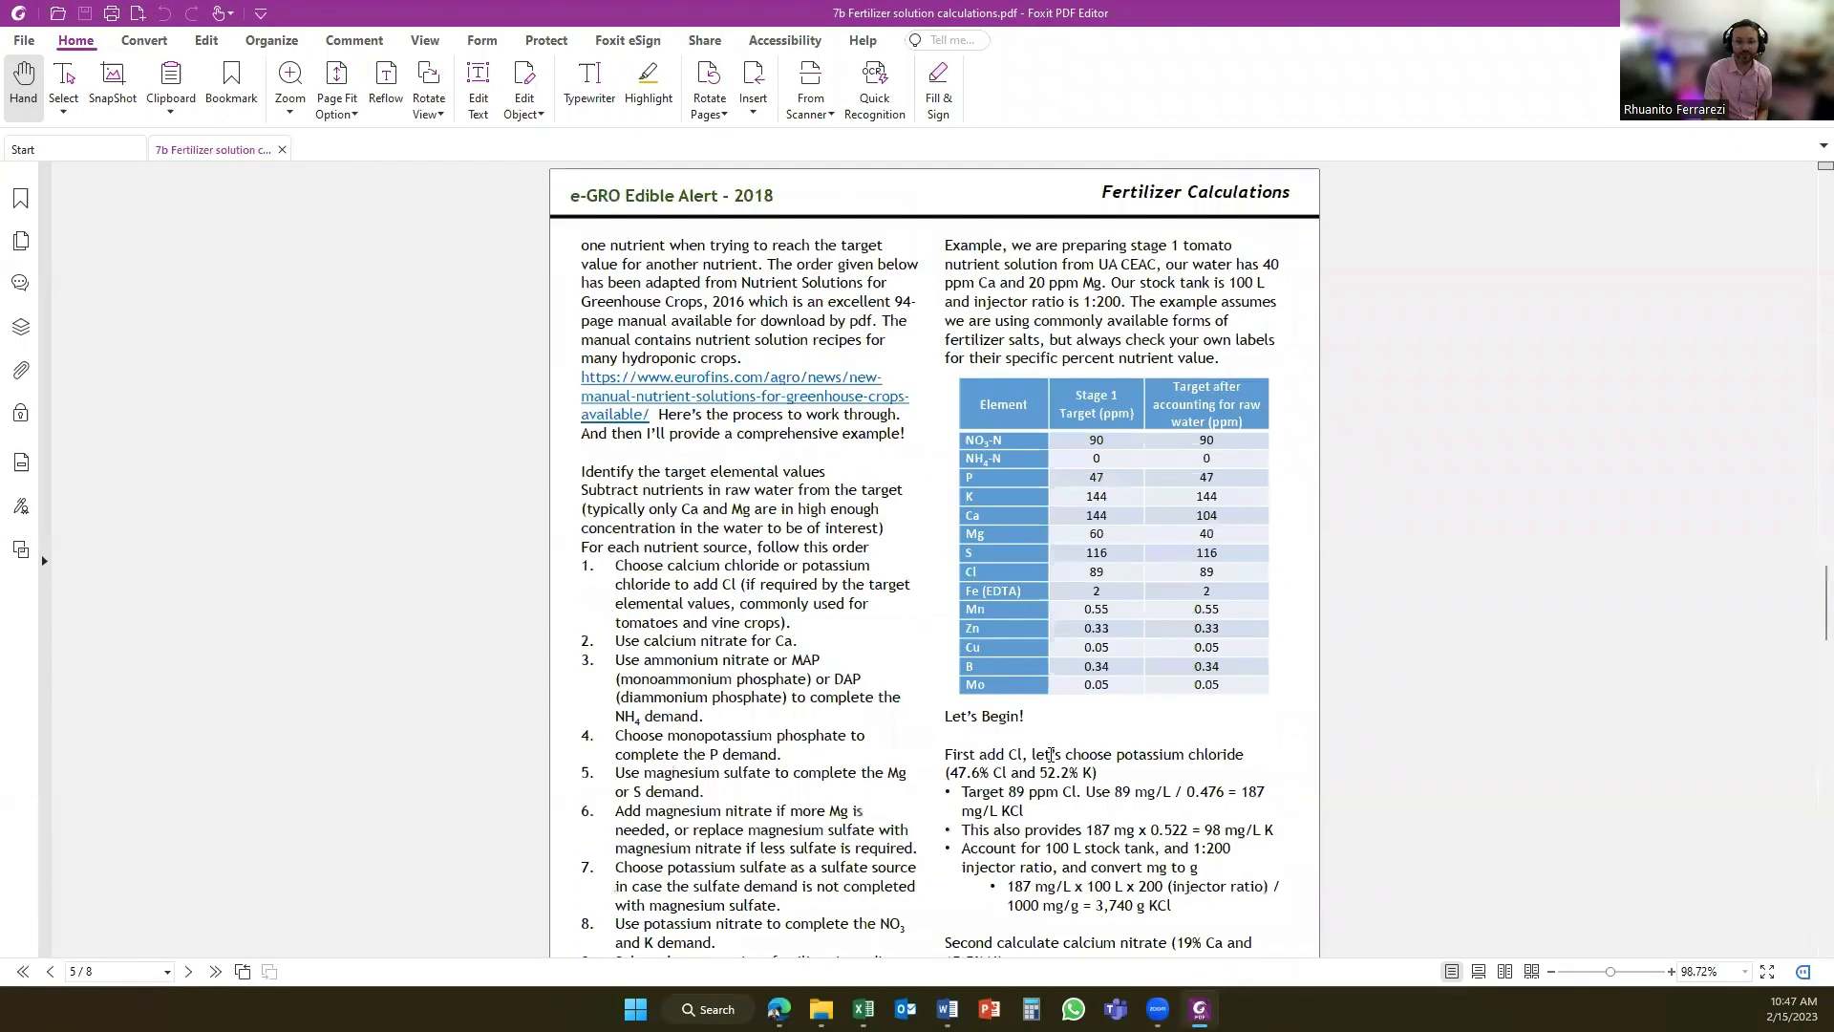
pyautogui.scroll(-1, 1050, 753)
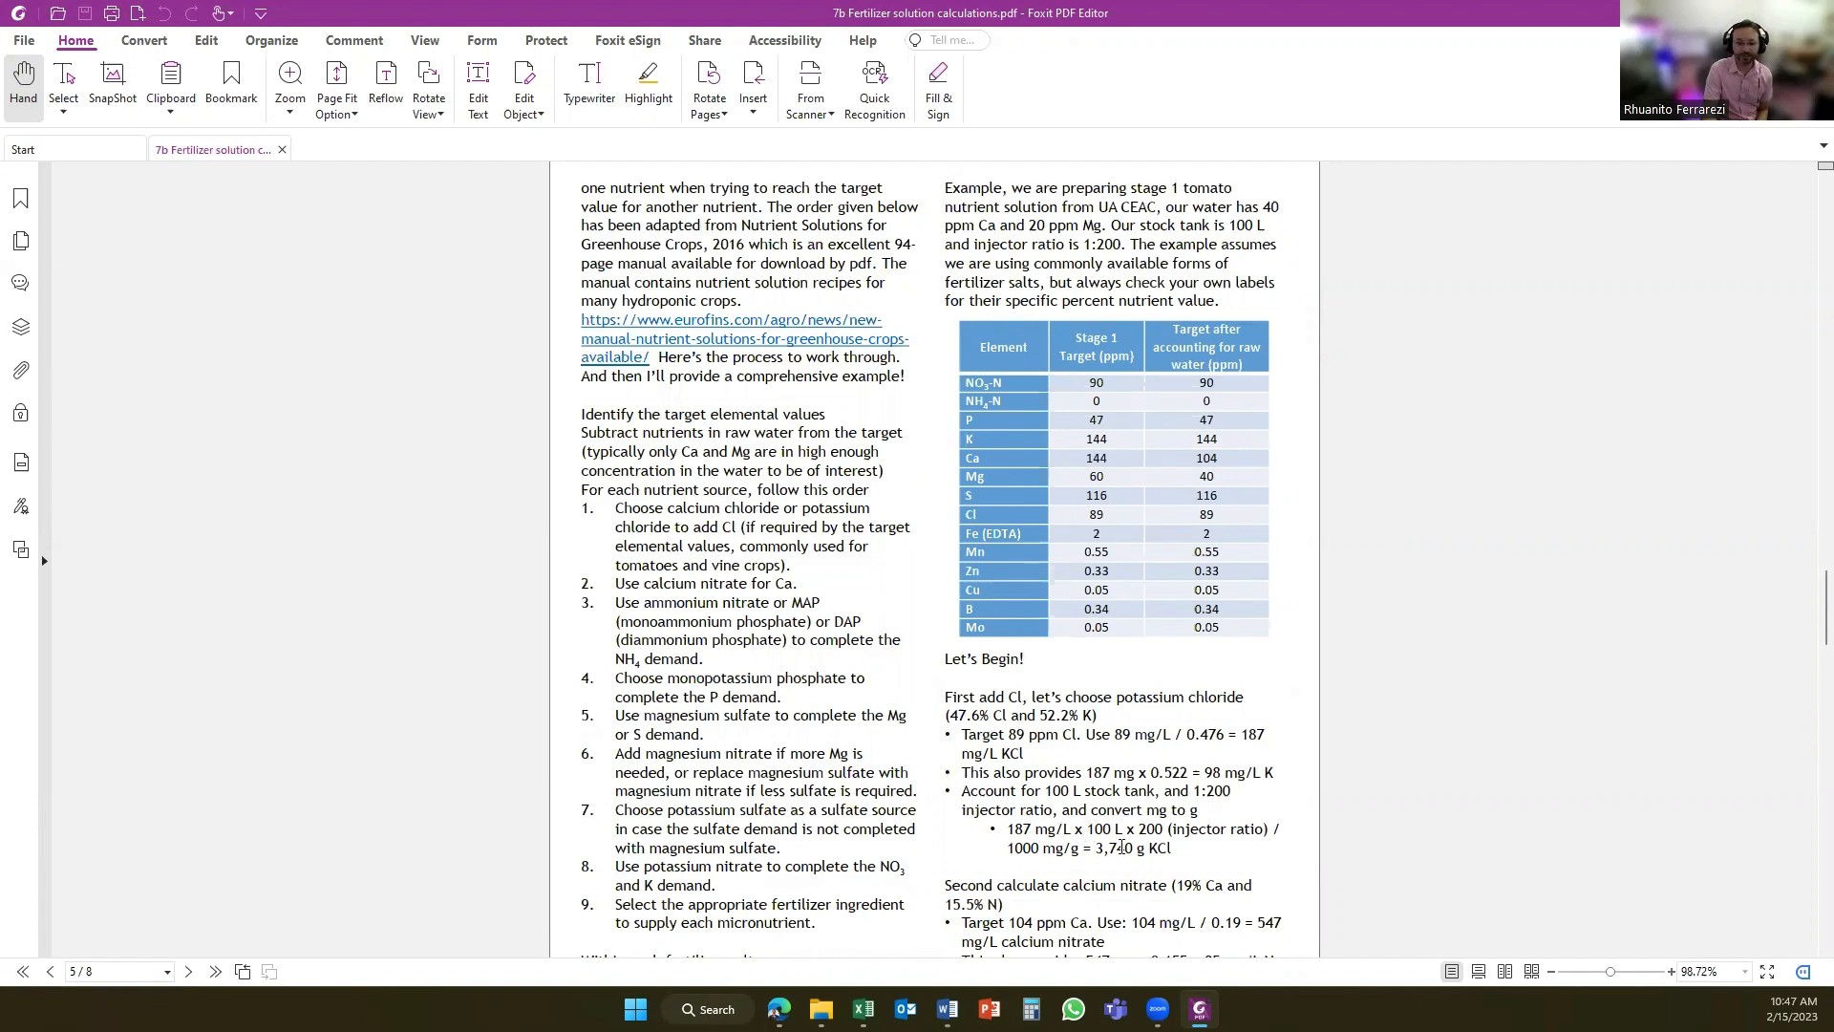
pyautogui.scroll(-2, 1154, 849)
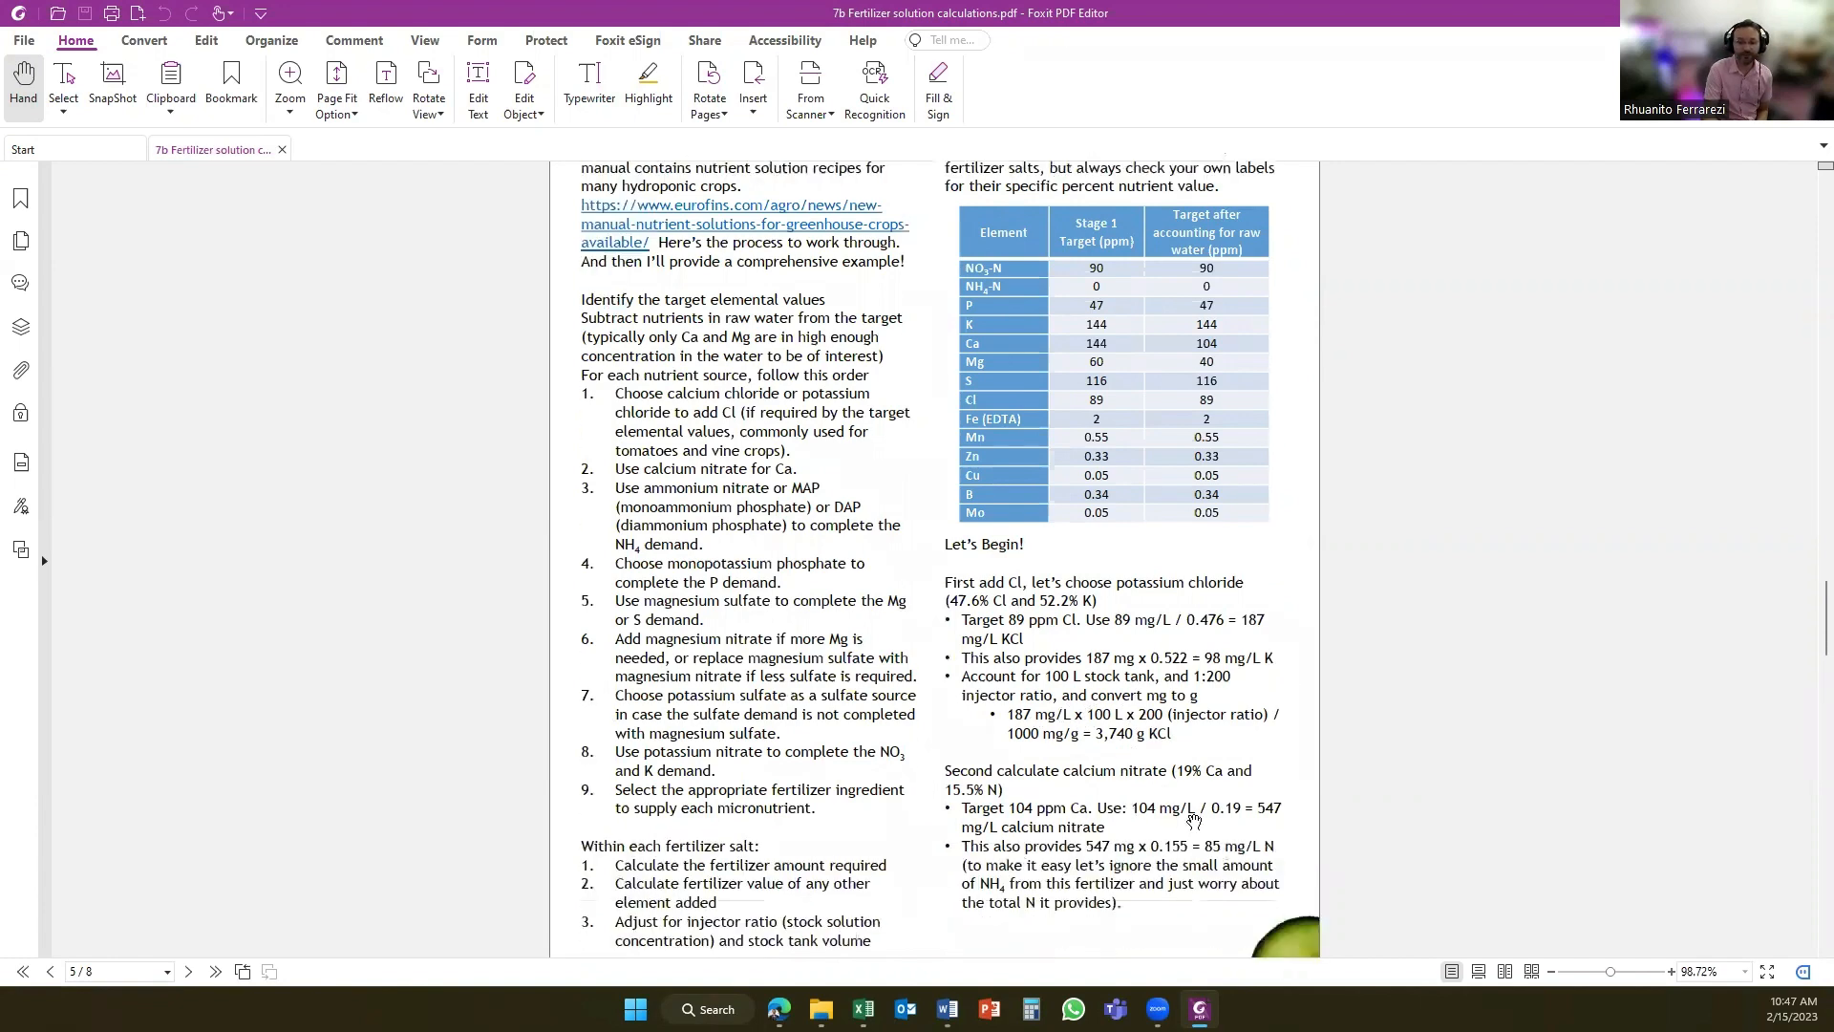
pyautogui.scroll(-1, 1171, 829)
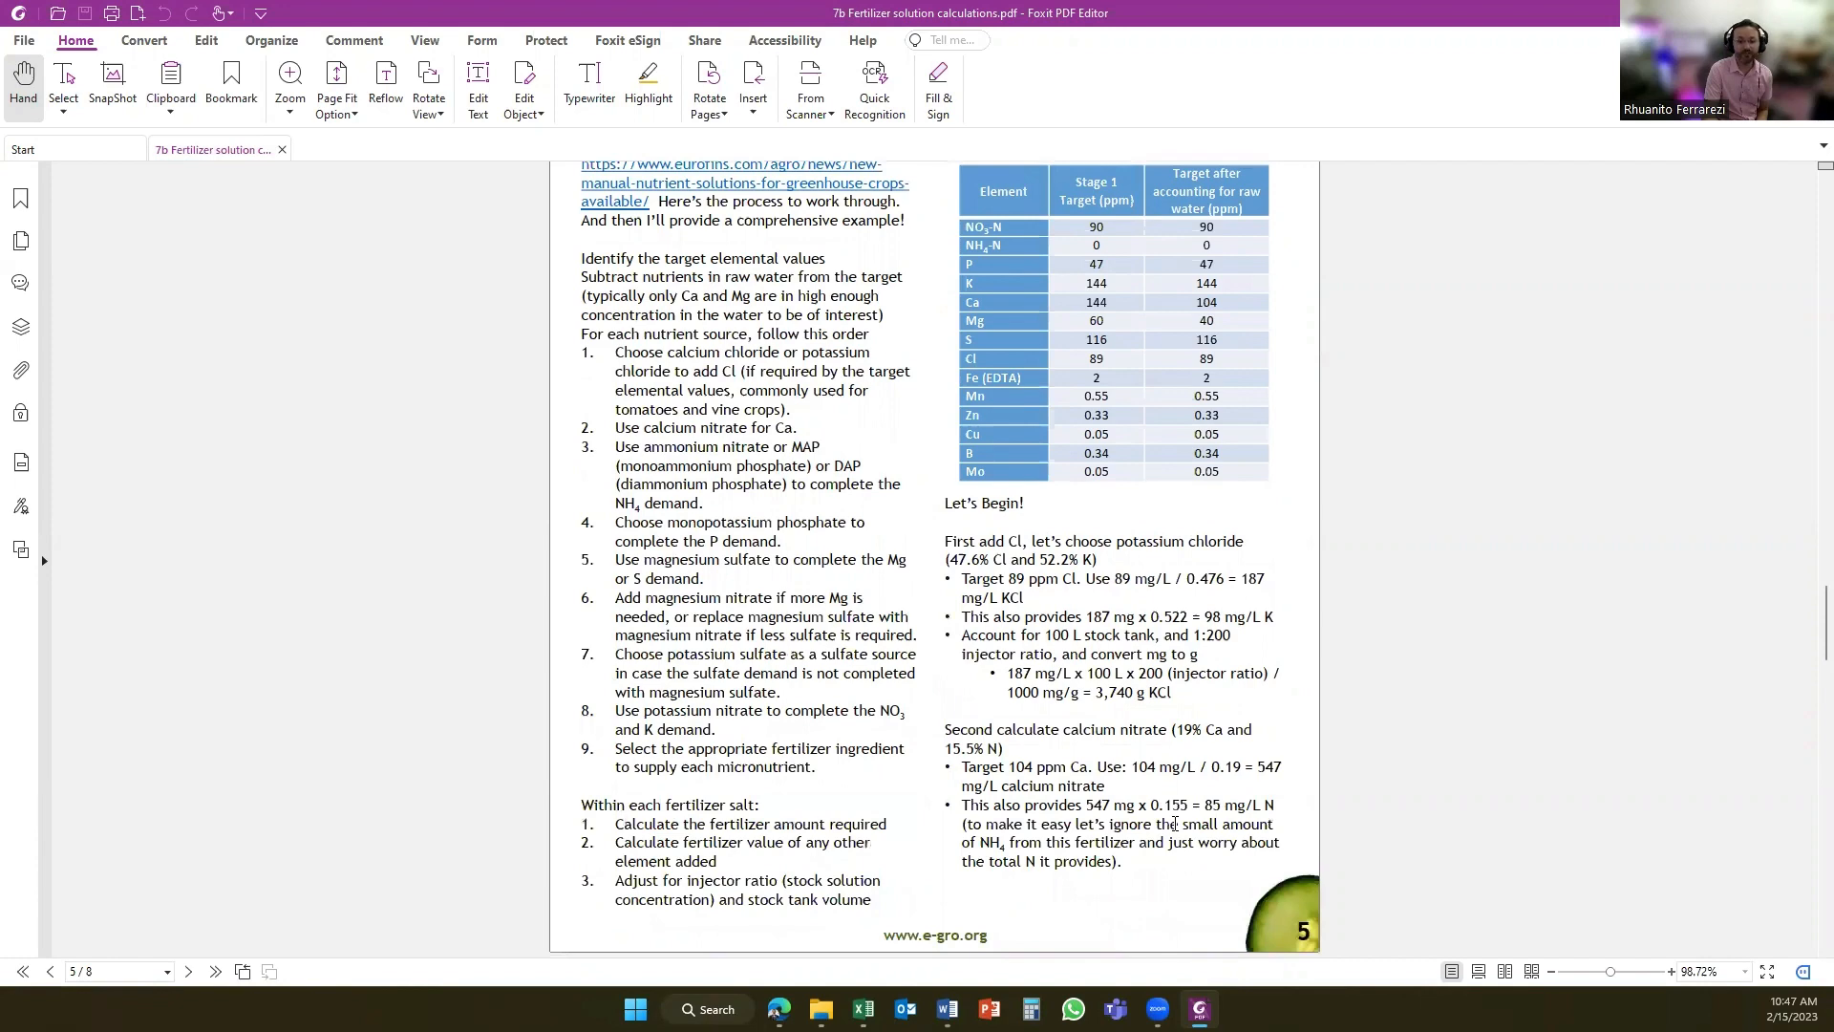
pyautogui.scroll(-1, 1174, 823)
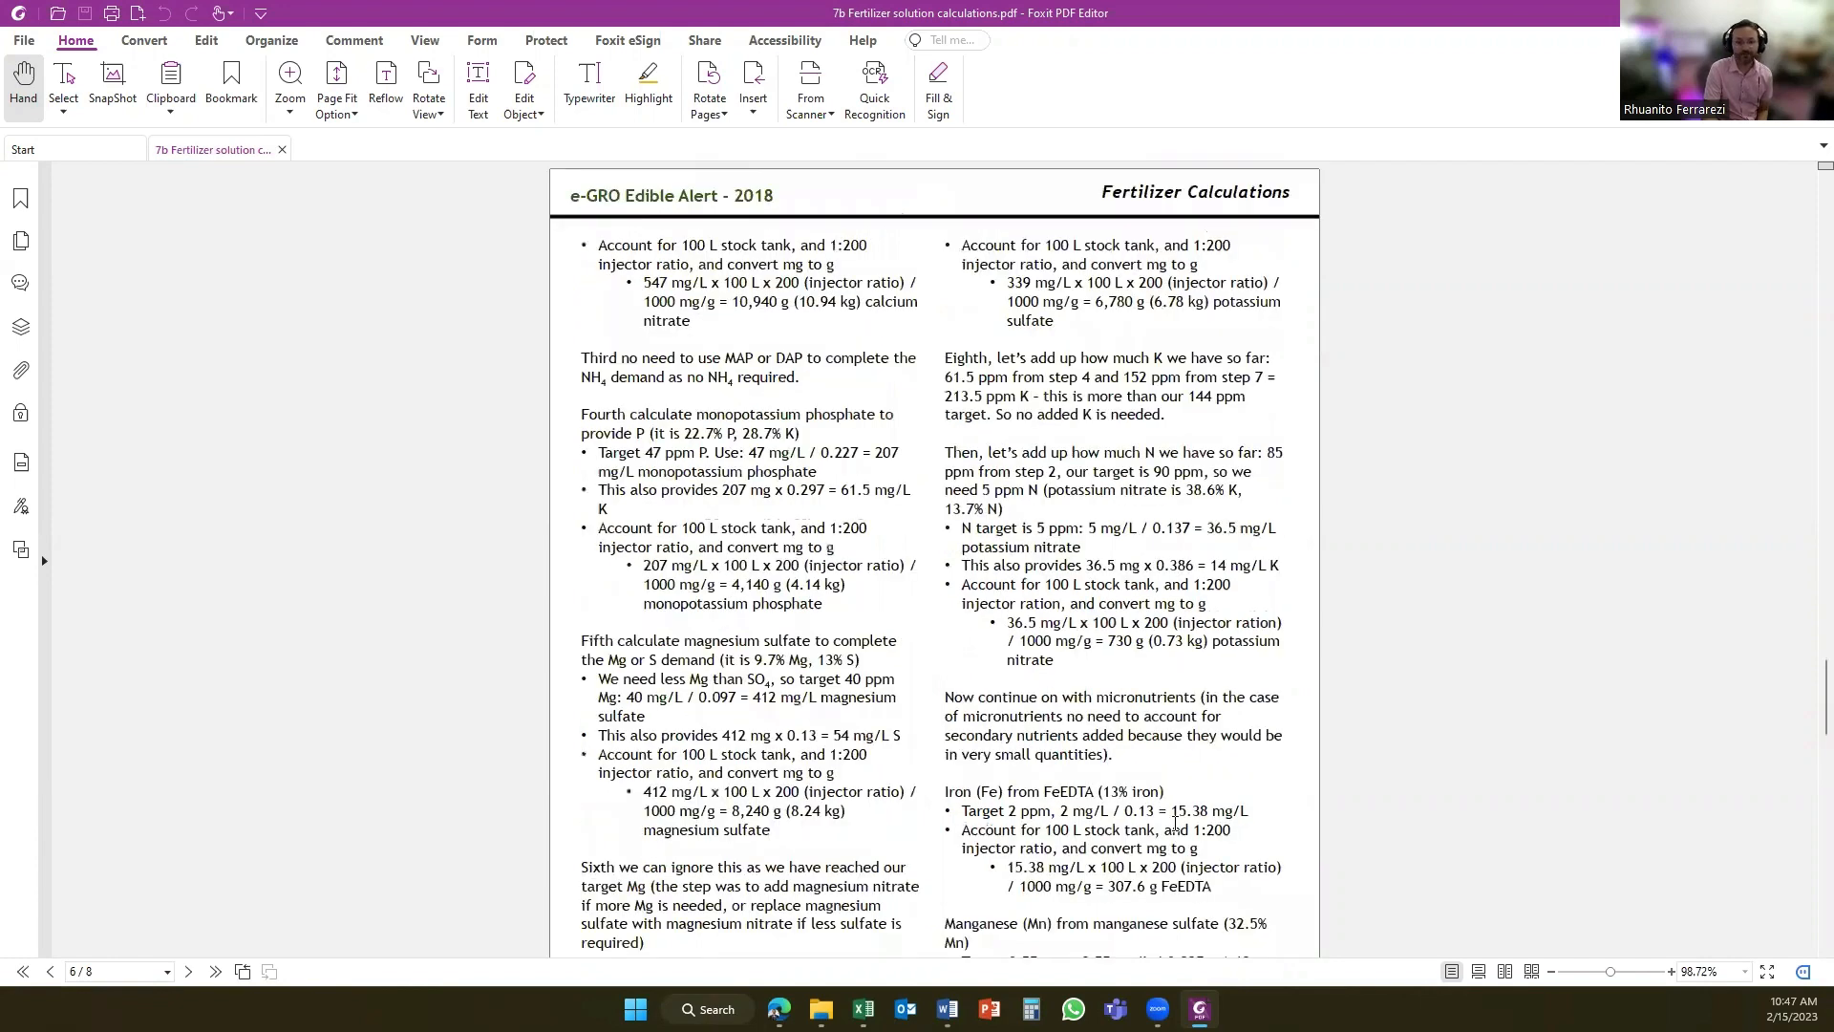
pyautogui.scroll(-2, 1170, 822)
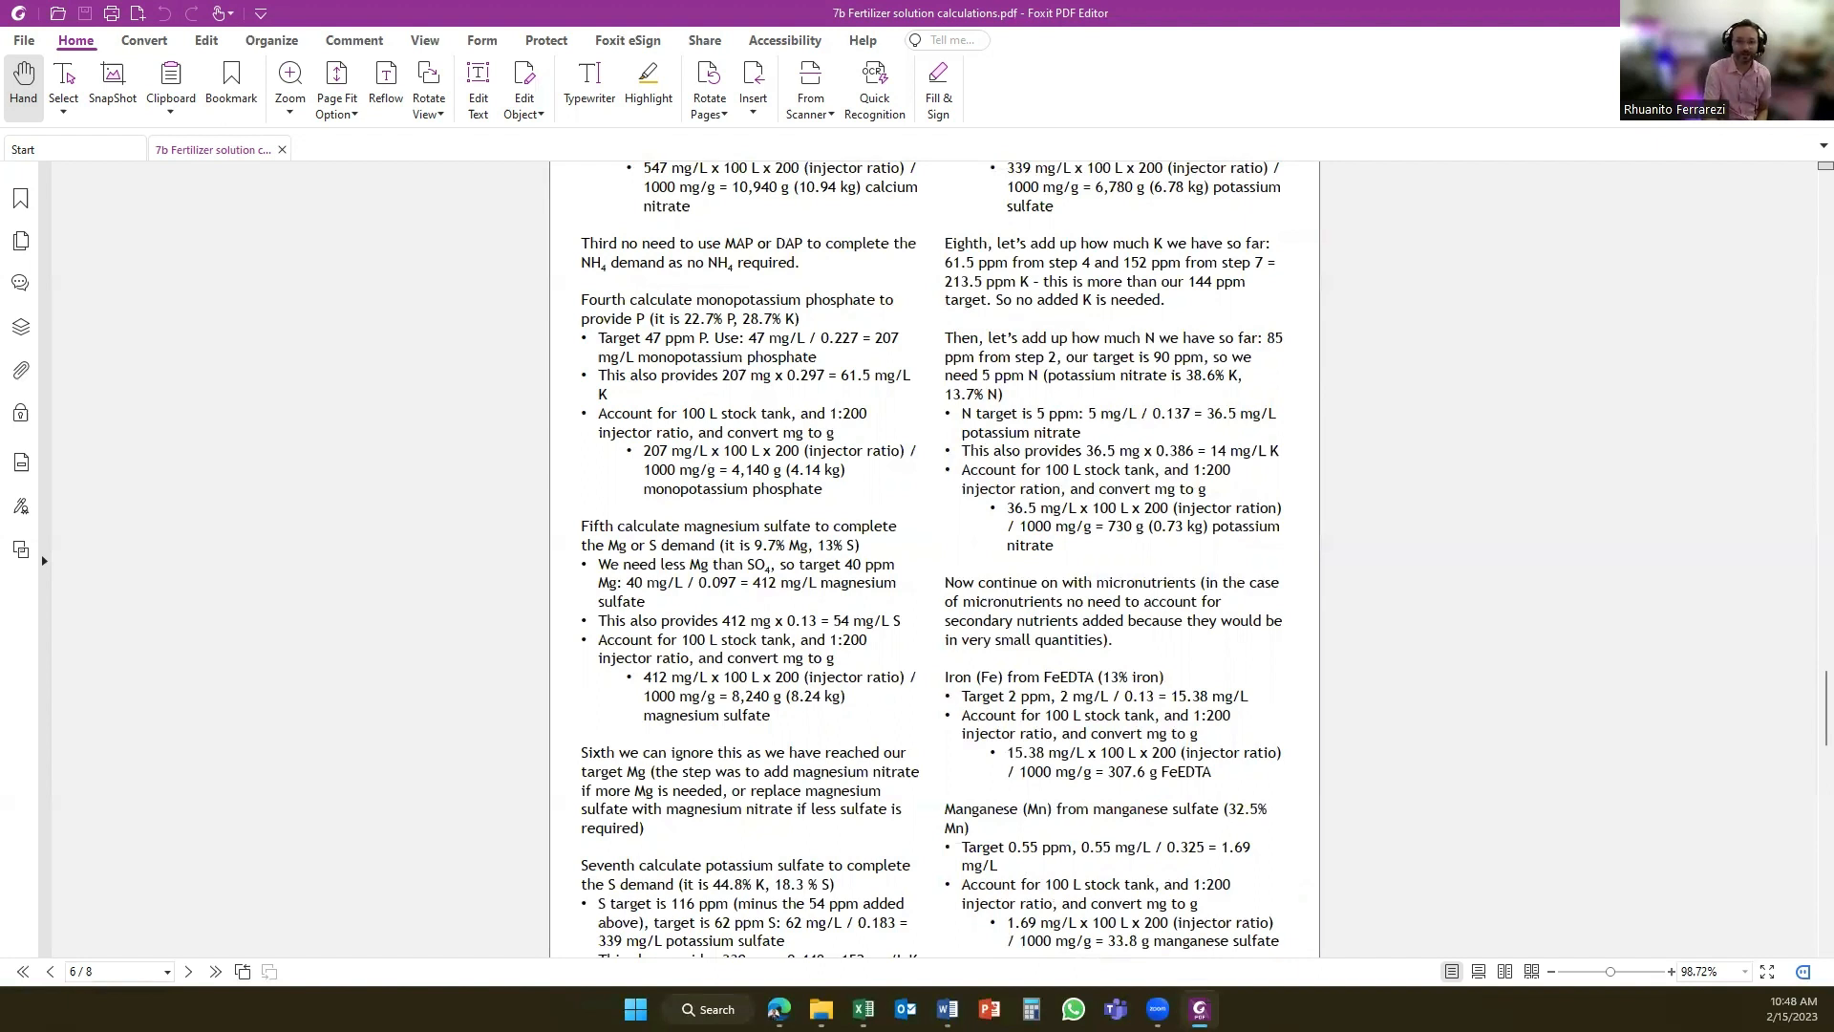
pyautogui.click(1812, 14)
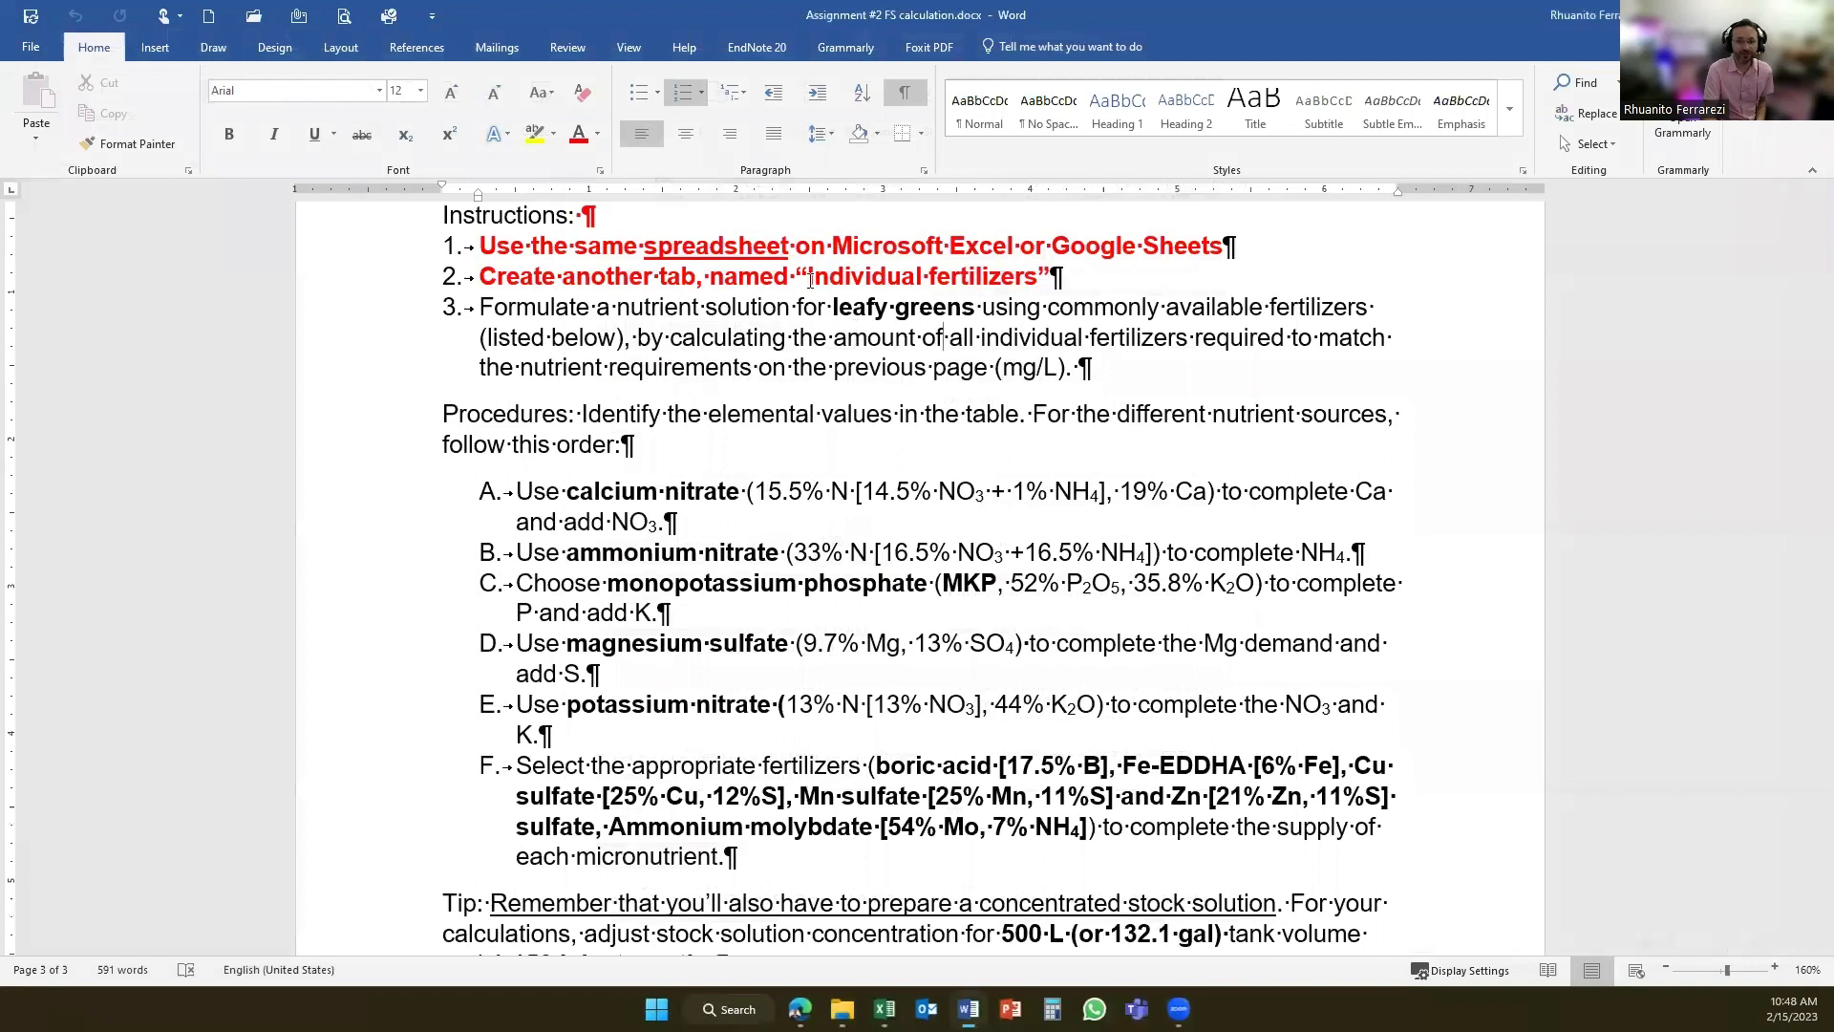
# - Copy the tab name "Individual fertilizers" from instruction 2 and switch to the Book2 workbook in Excel
pyautogui.moveTo(810, 279); pyautogui.dragTo(1040, 283)
pyautogui.hotkey('ctrl', 'c')
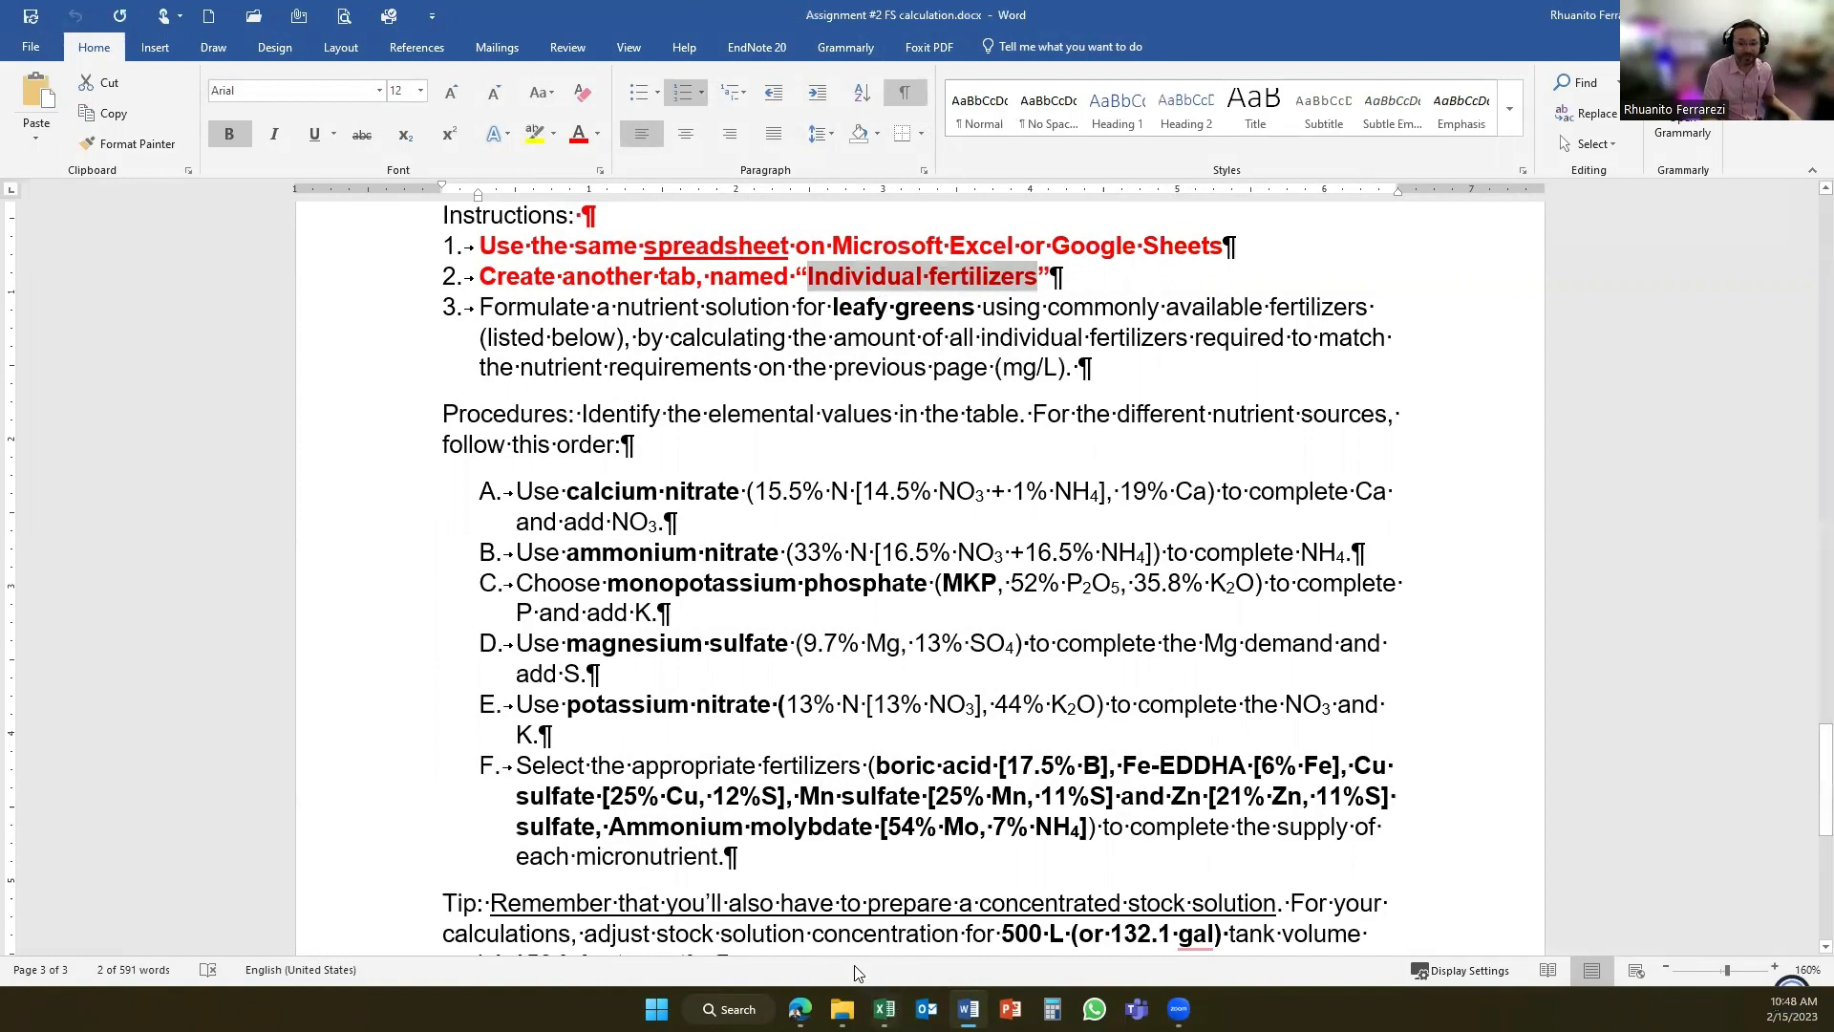
pyautogui.moveTo(884, 1009)
pyautogui.click(910, 893)
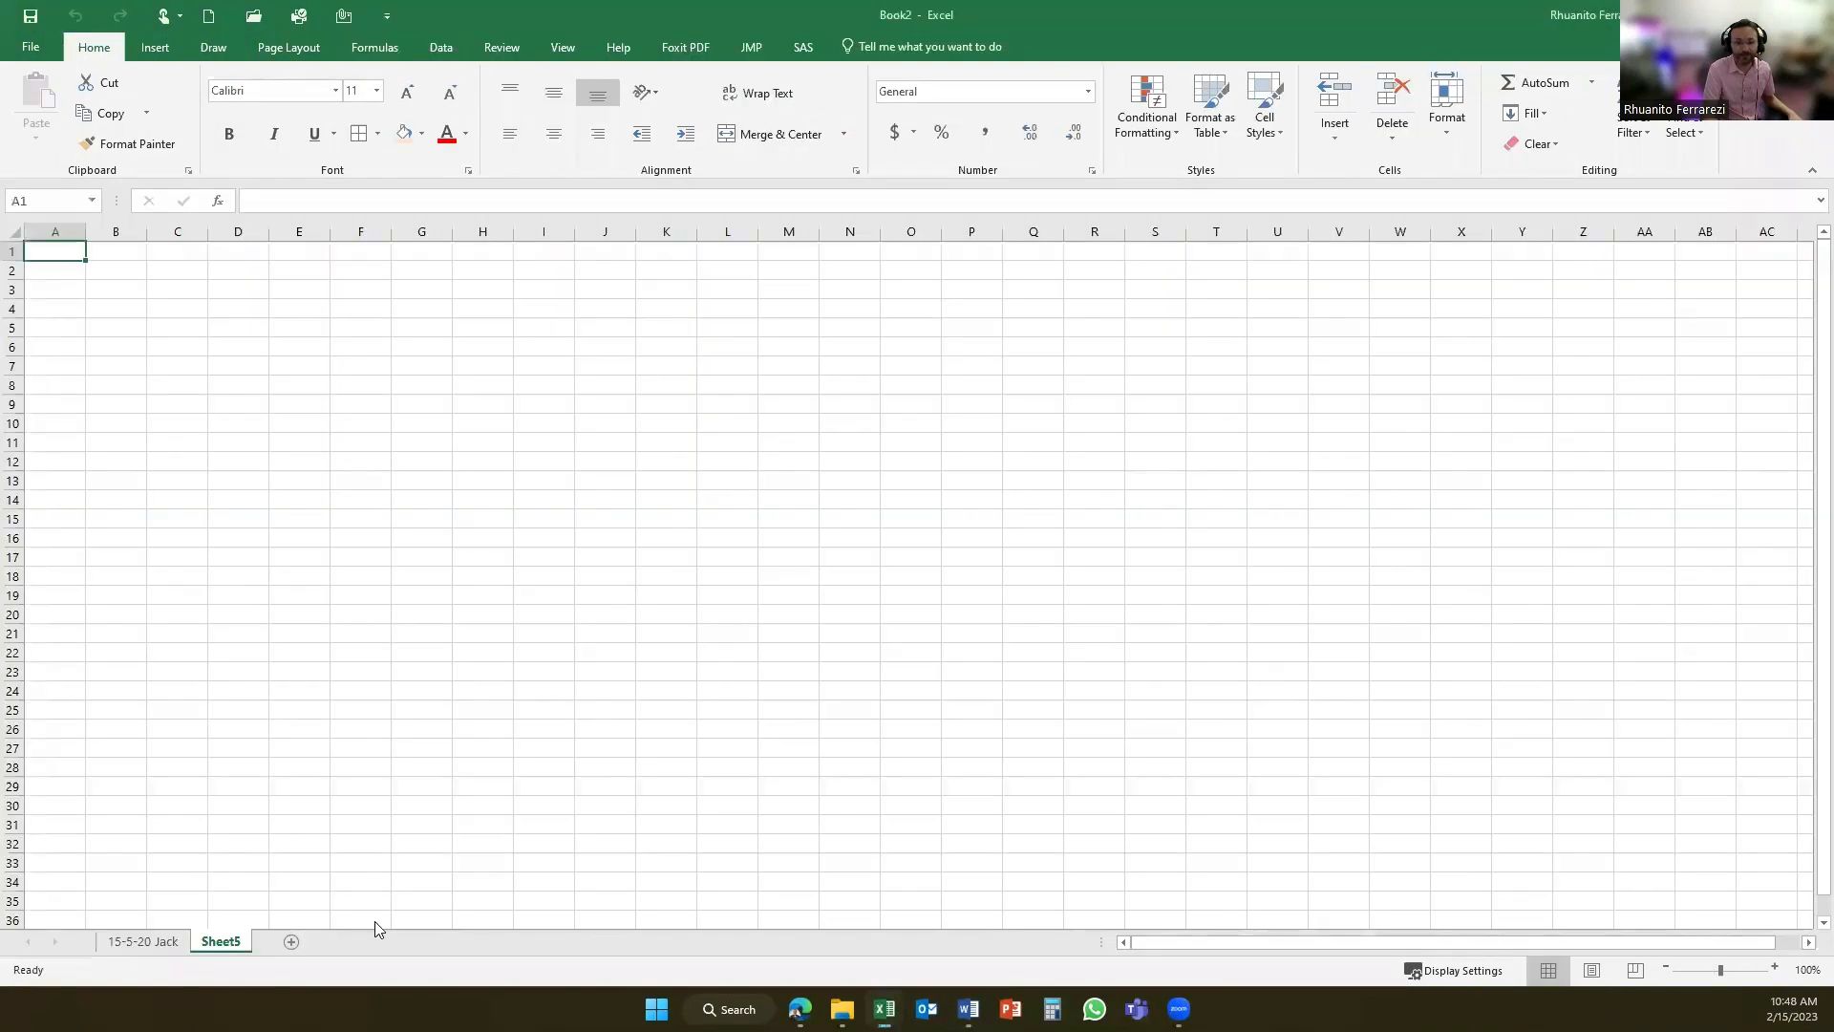
# - Try to rename the Sheet5 worksheet as "Individual fertilizers"
pyautogui.doubleClick(220, 941)
pyautogui.hotkey('ctrl', 'v')
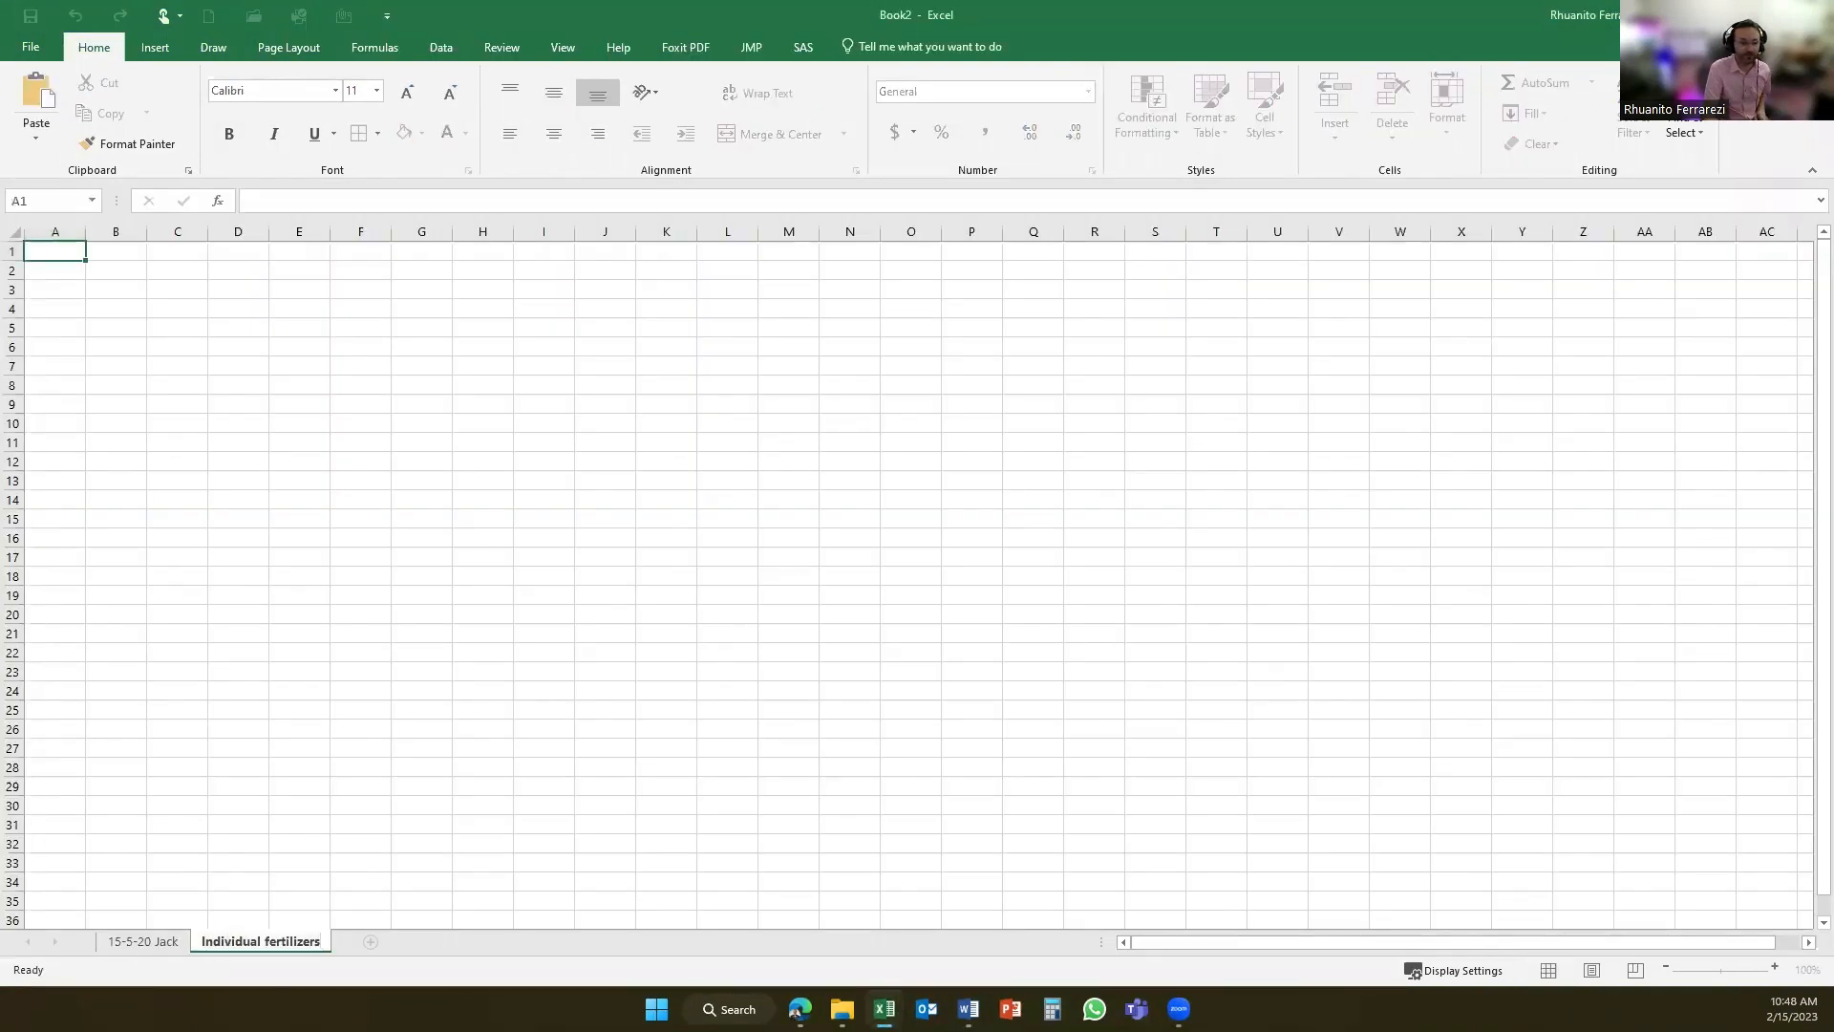
pyautogui.press('Escape')
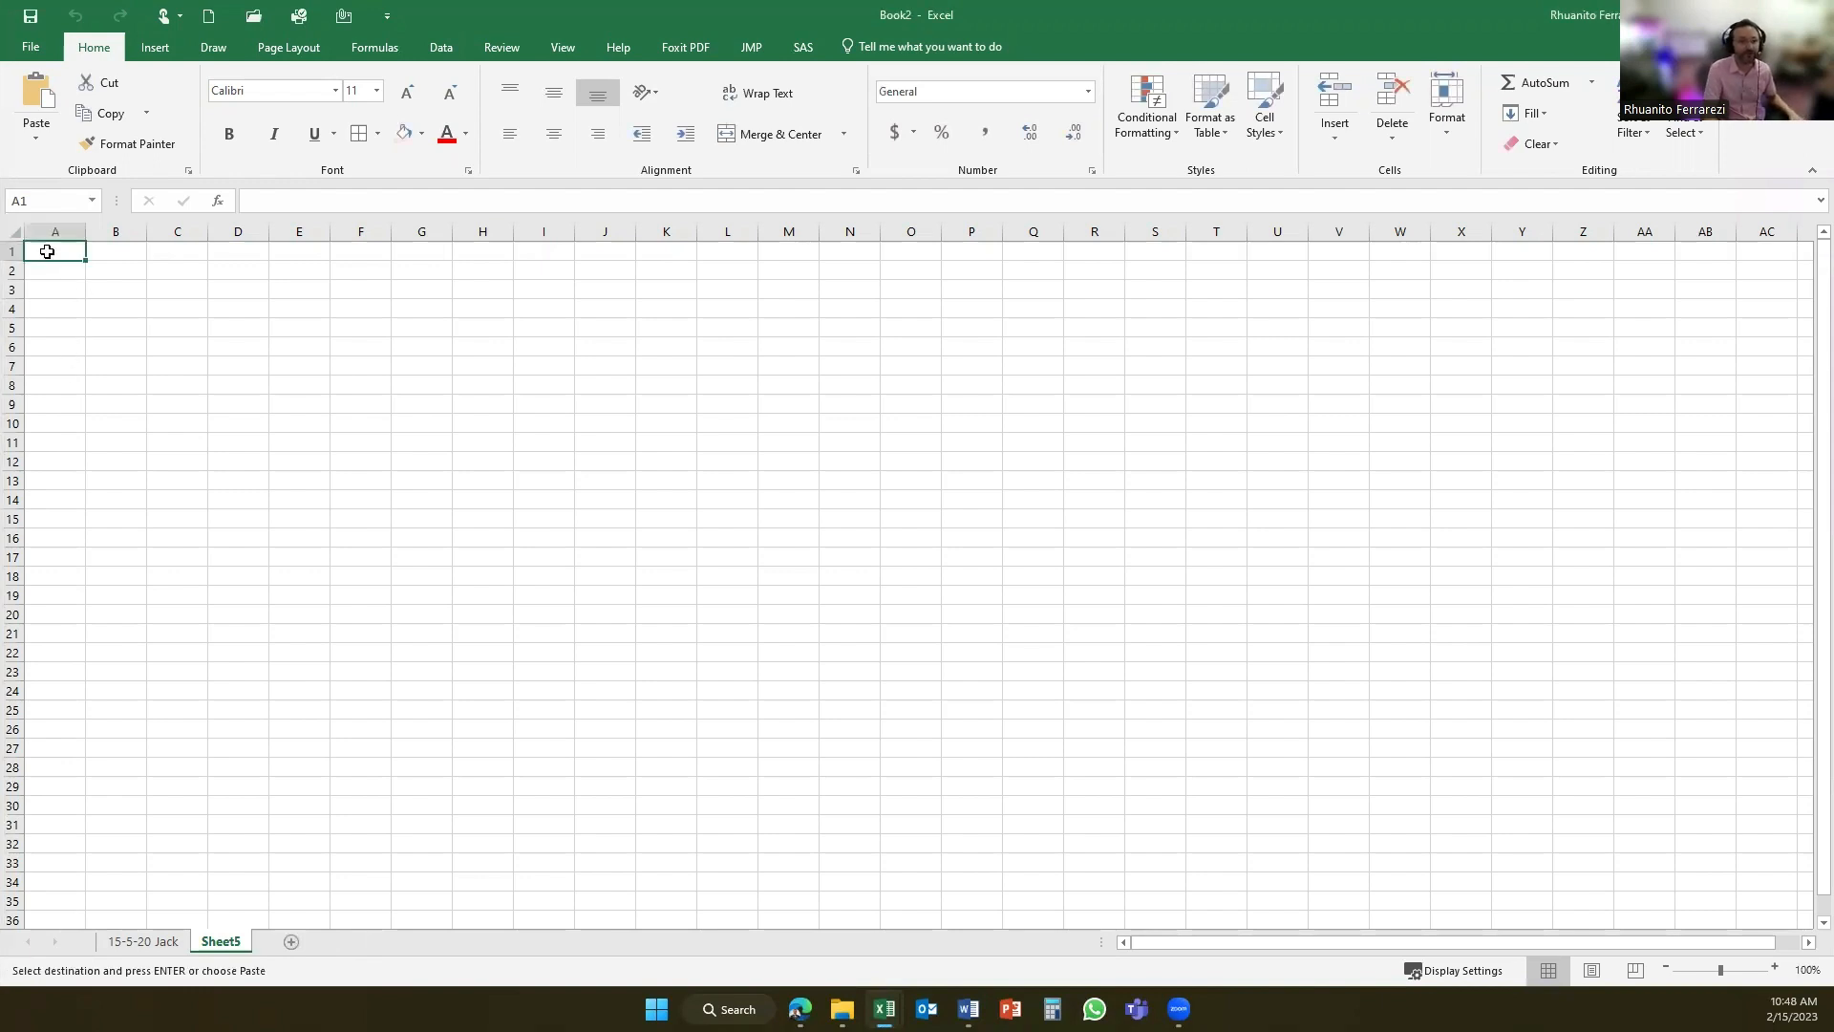
# - Paste the five-point procedure list at A1 and the nutrient target, injector ratio and stock solution tank tables at A7
pyautogui.write('1. Add the given info into the spreadsheet (Injector ratio, target nutrient level, stock solution tank size) 2. Type the fertilizers needed and the nutrient % 3. Create table with the needed products and calculations 4. Create table to calculate the final nutrient content in ppm (mg/L) 5. Table with Nutrient content in ppm (mg/L) neds to match target')
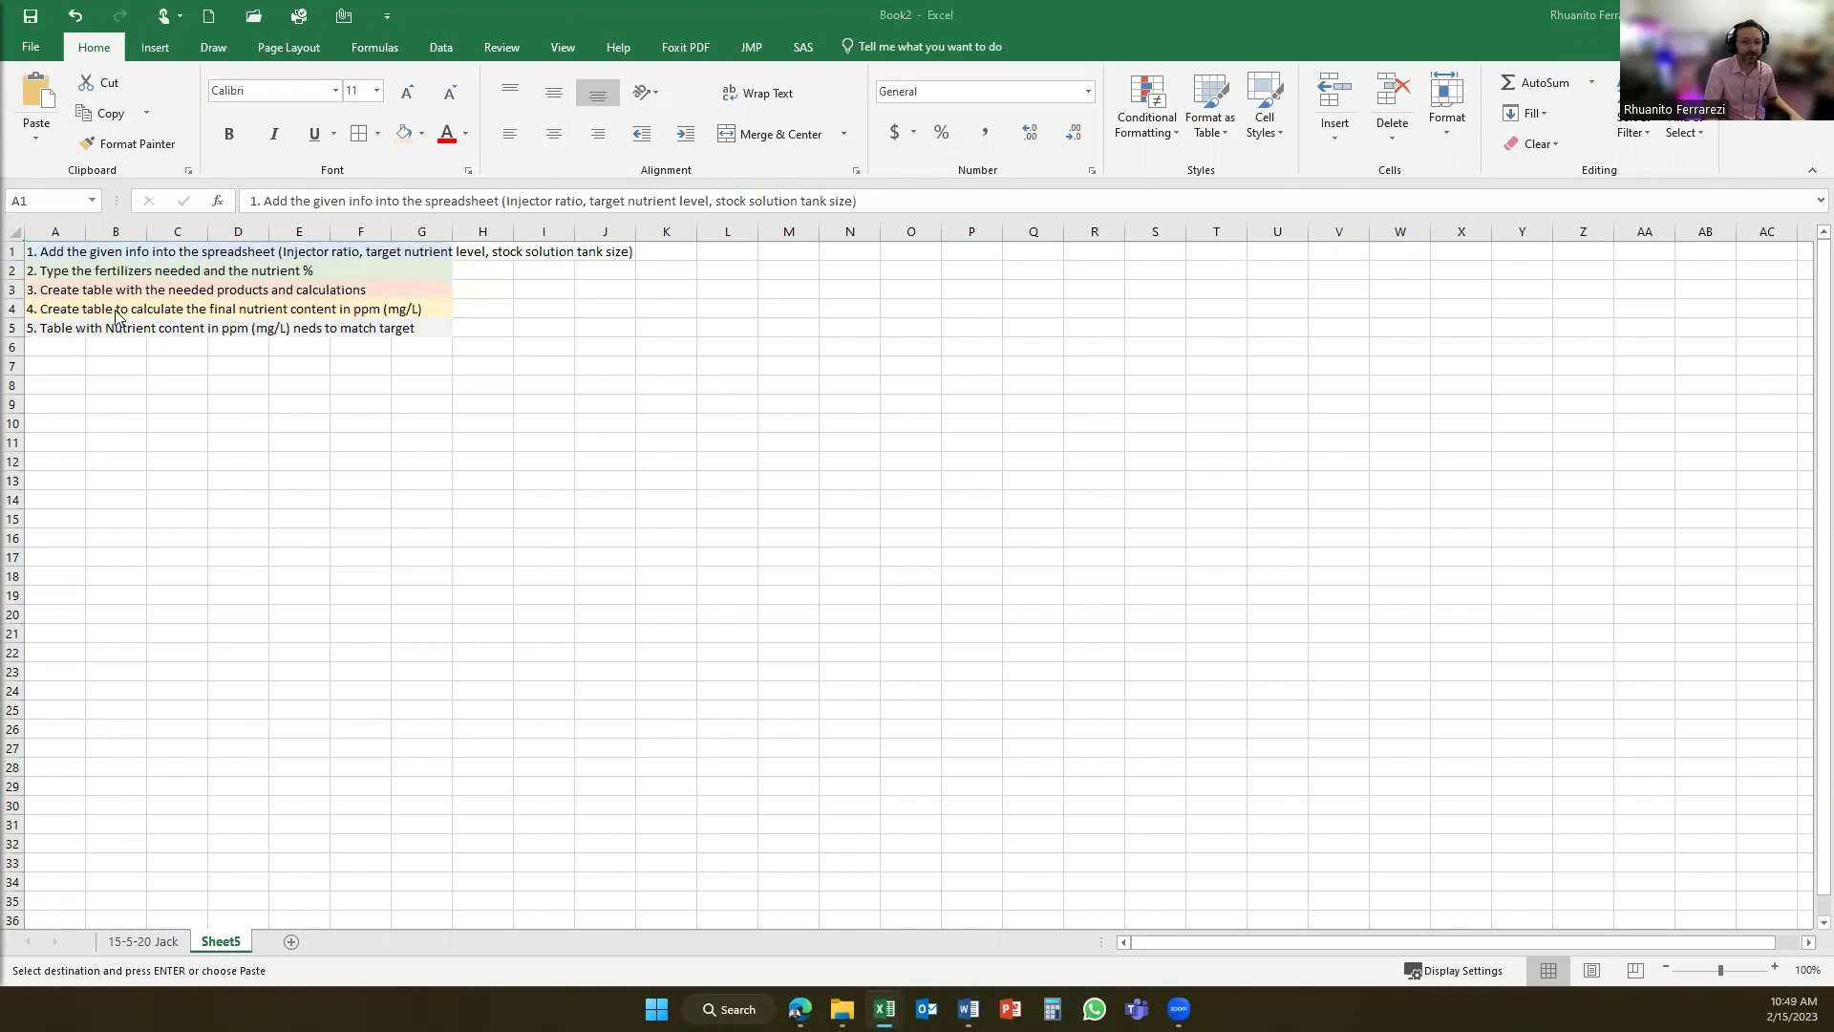
pyautogui.click(55, 366)
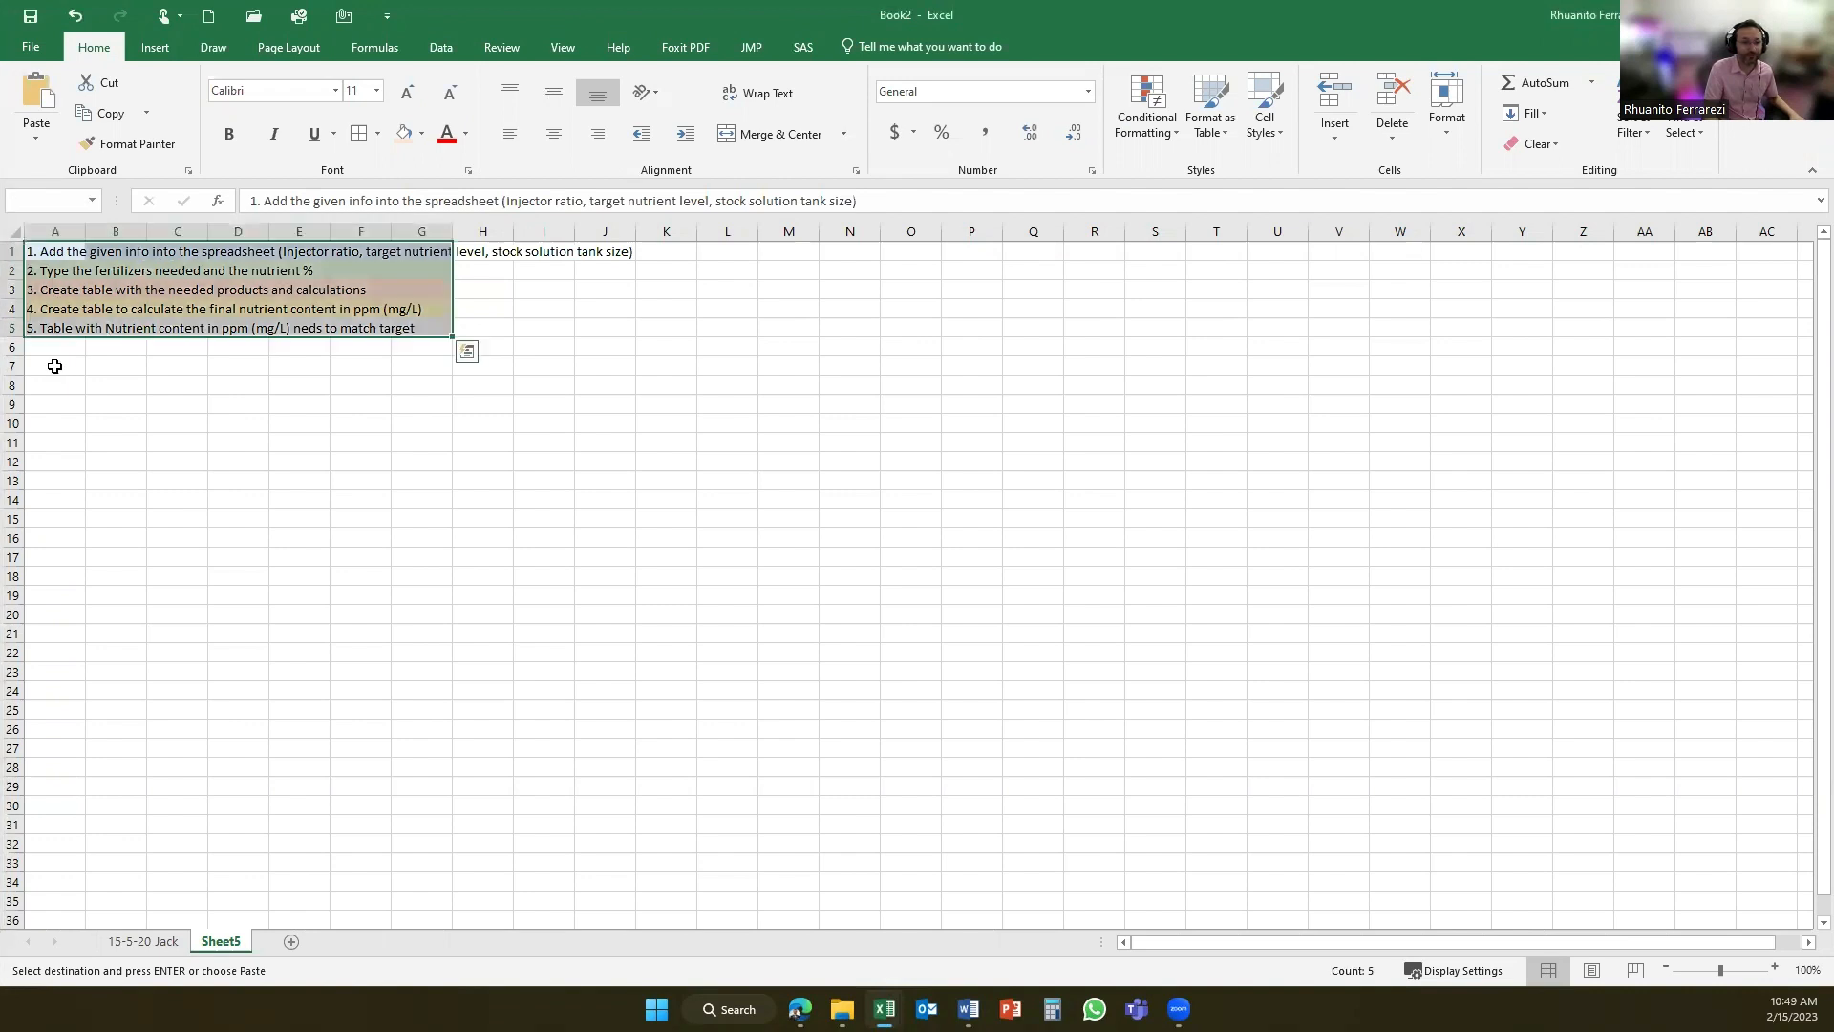
pyautogui.hotkey('ctrl', 'v')
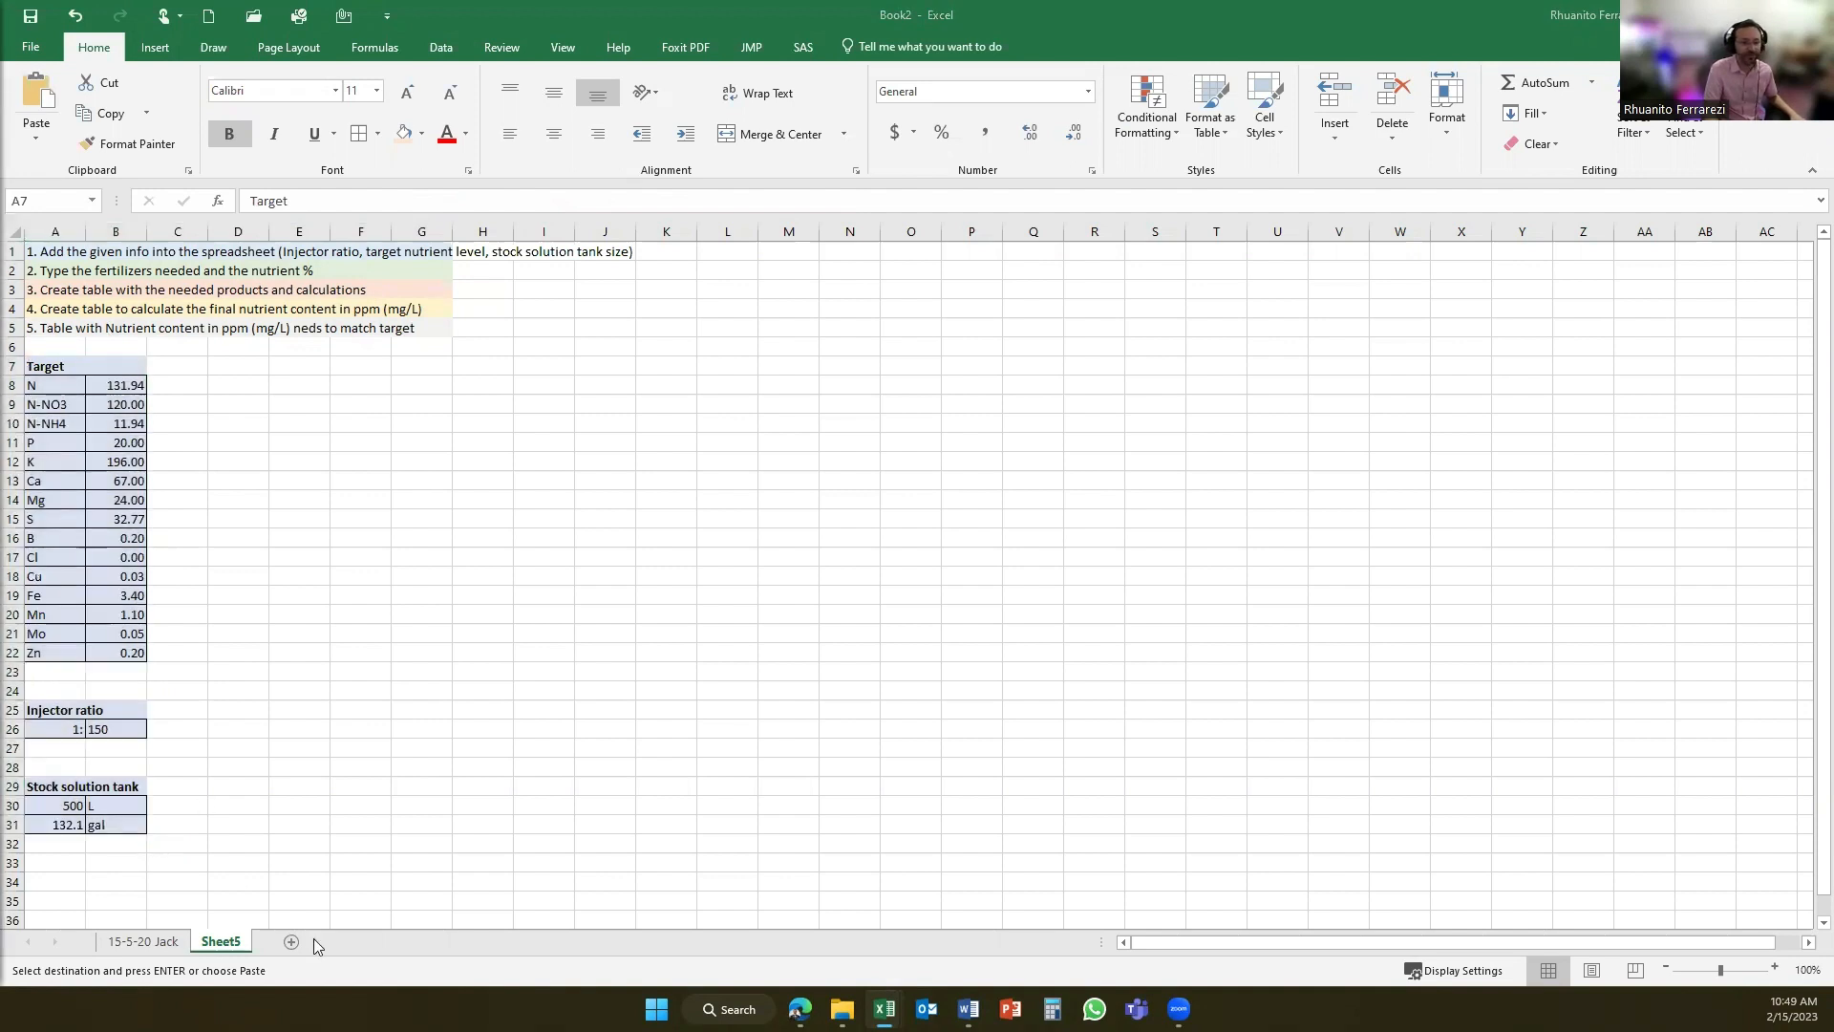
# - Paste the Salts/Fertilizers nutrient percentage table at D7 and fit column D's width to the fertilizer names
pyautogui.click(234, 364)
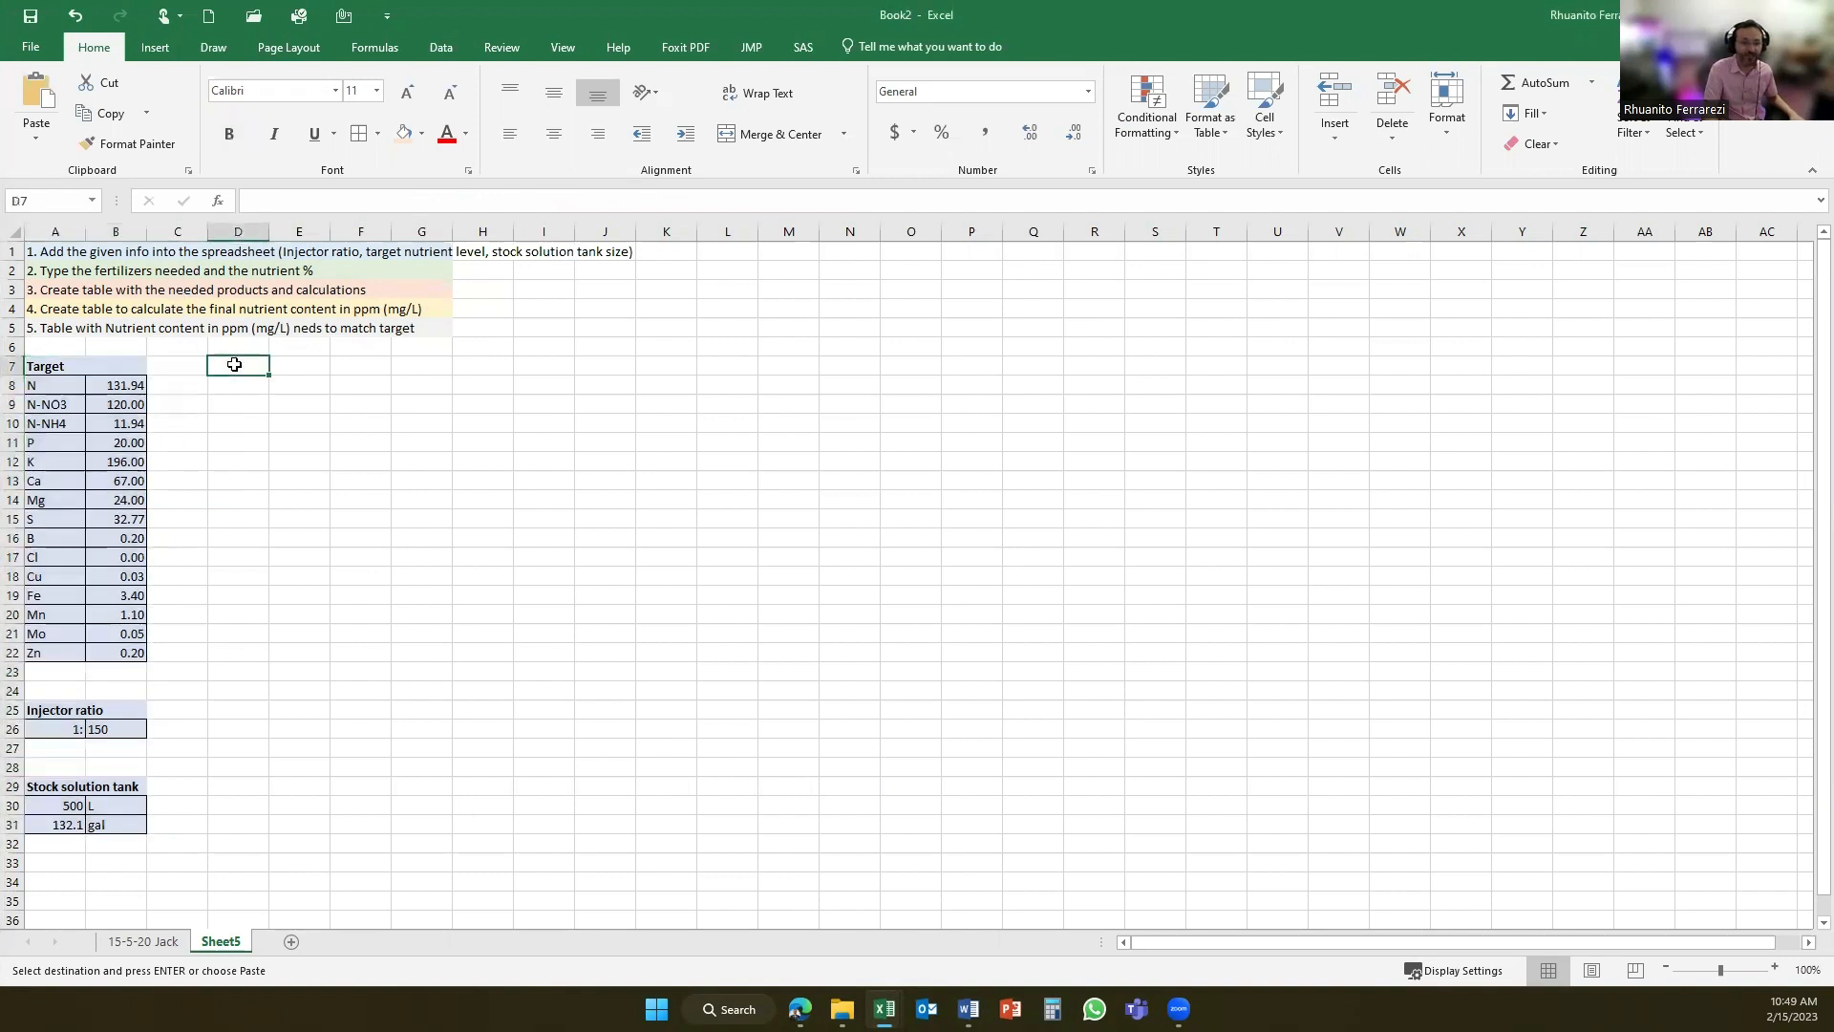
pyautogui.hotkey('ctrl', 'v')
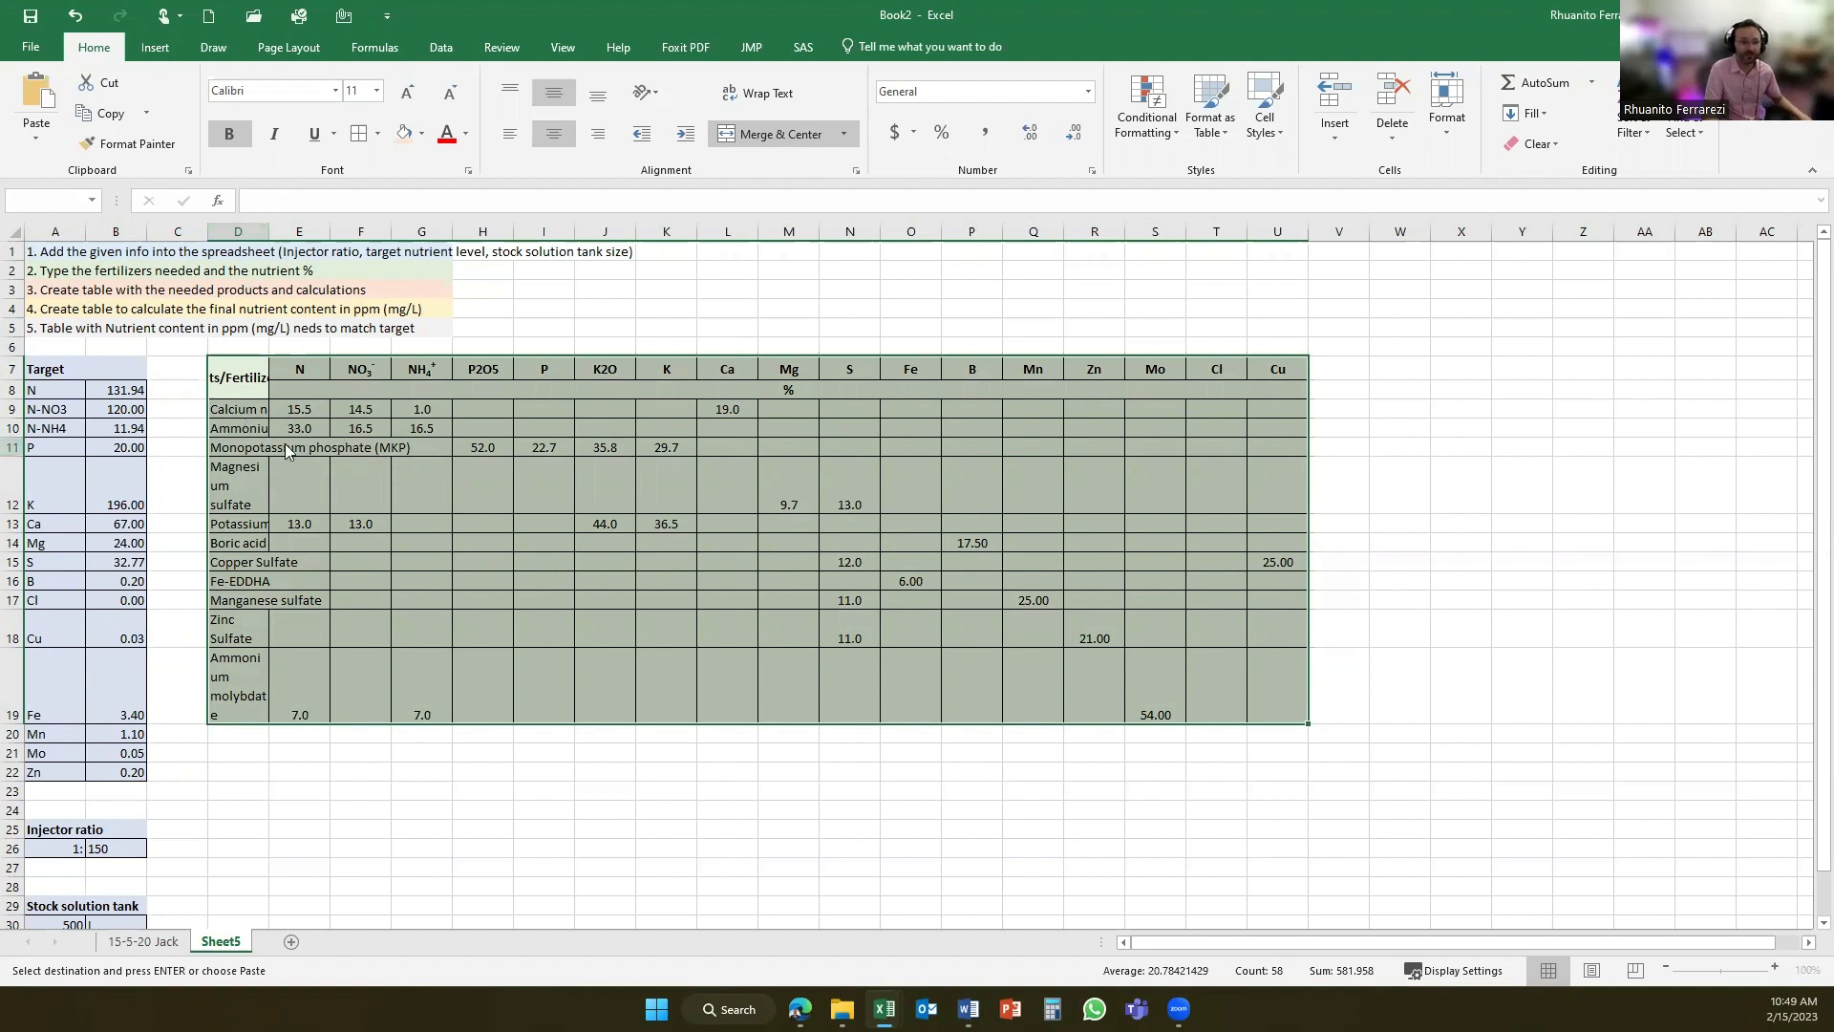
pyautogui.press('Escape')
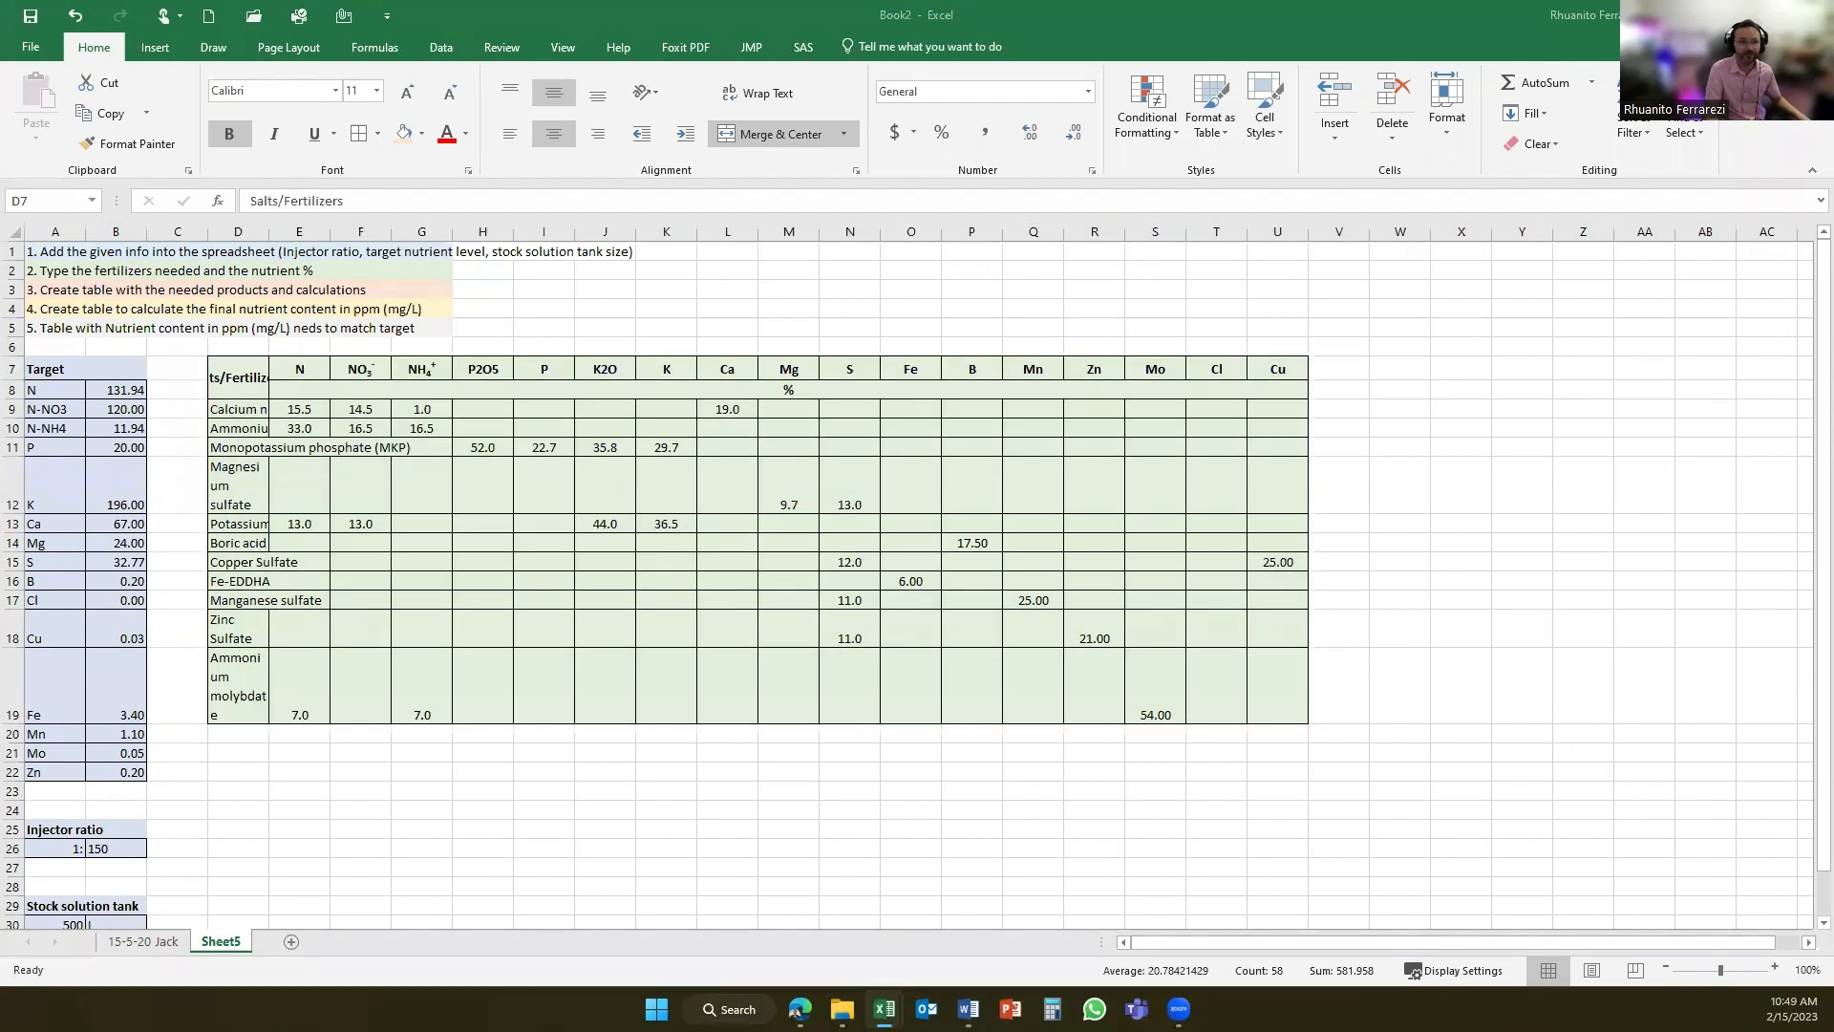
pyautogui.doubleClick(268, 232)
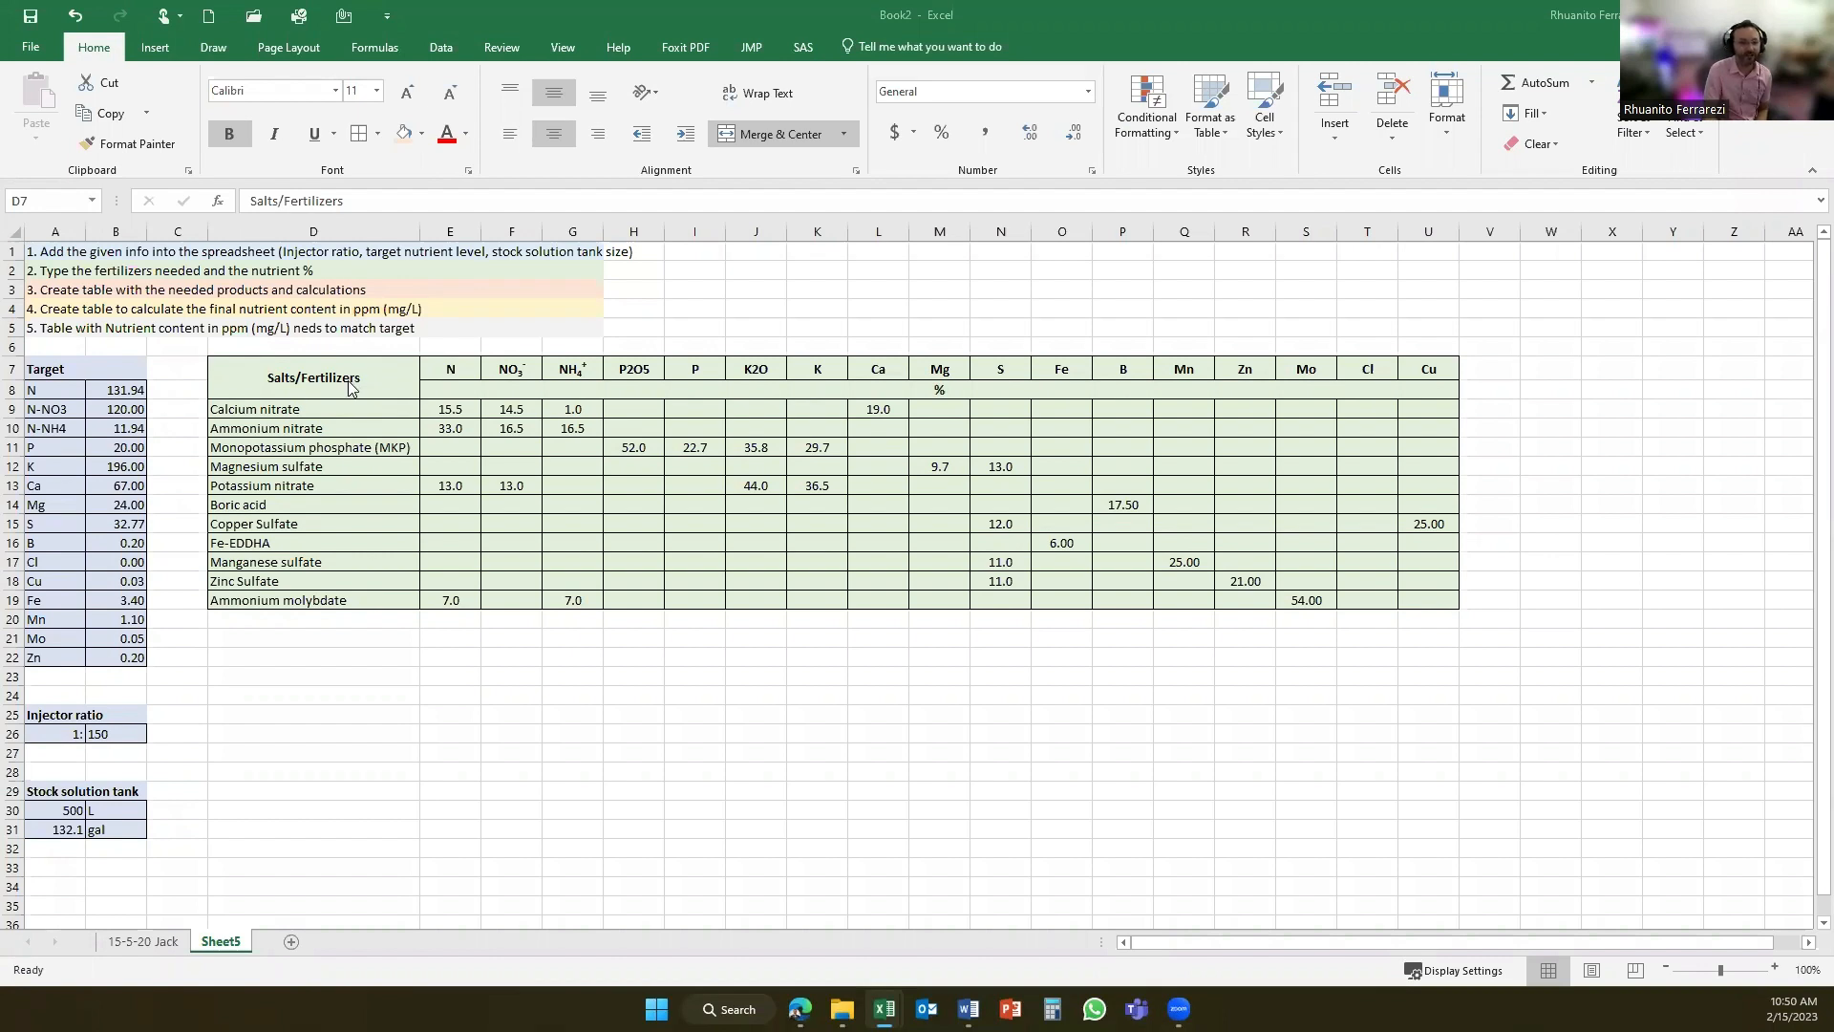
# - Examine the fertilizer table's nutrient percentages, including the total N formulas and the P and K conversion formulas for monopotassium phosphate
pyautogui.click(407, 393)
pyautogui.click(449, 411)
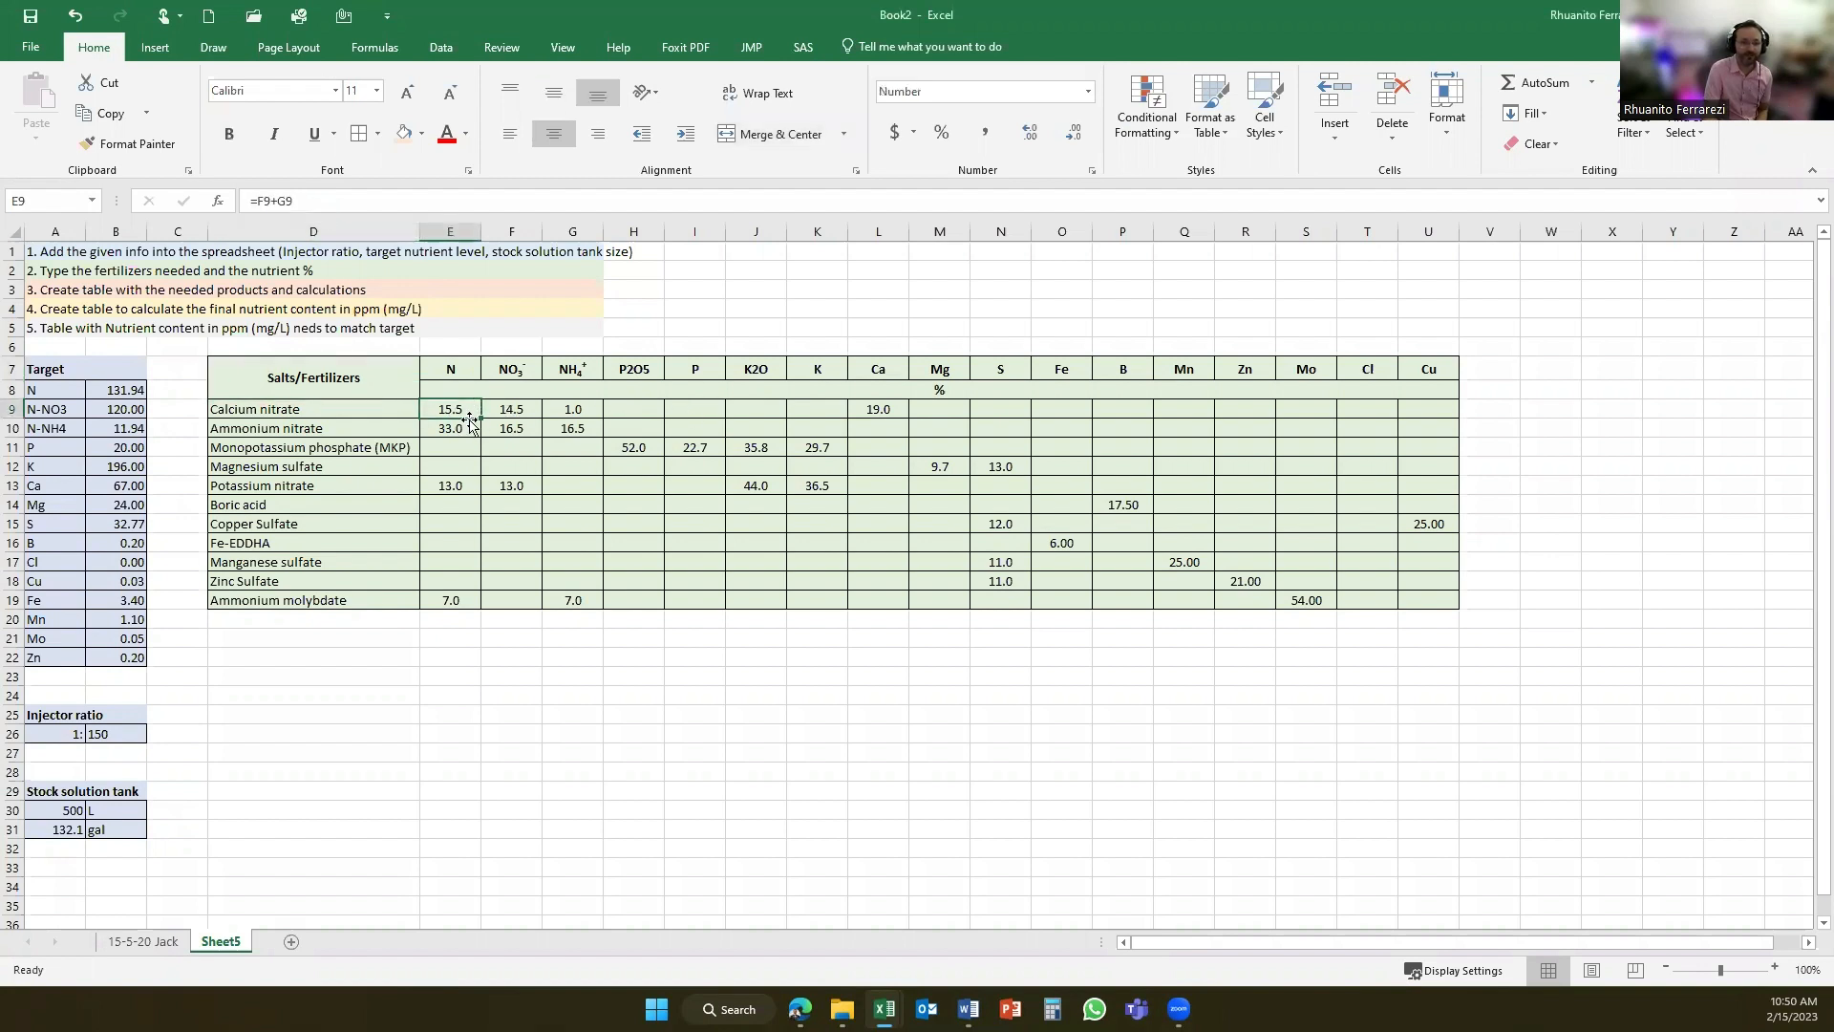
pyautogui.moveTo(521, 411); pyautogui.dragTo(563, 412)
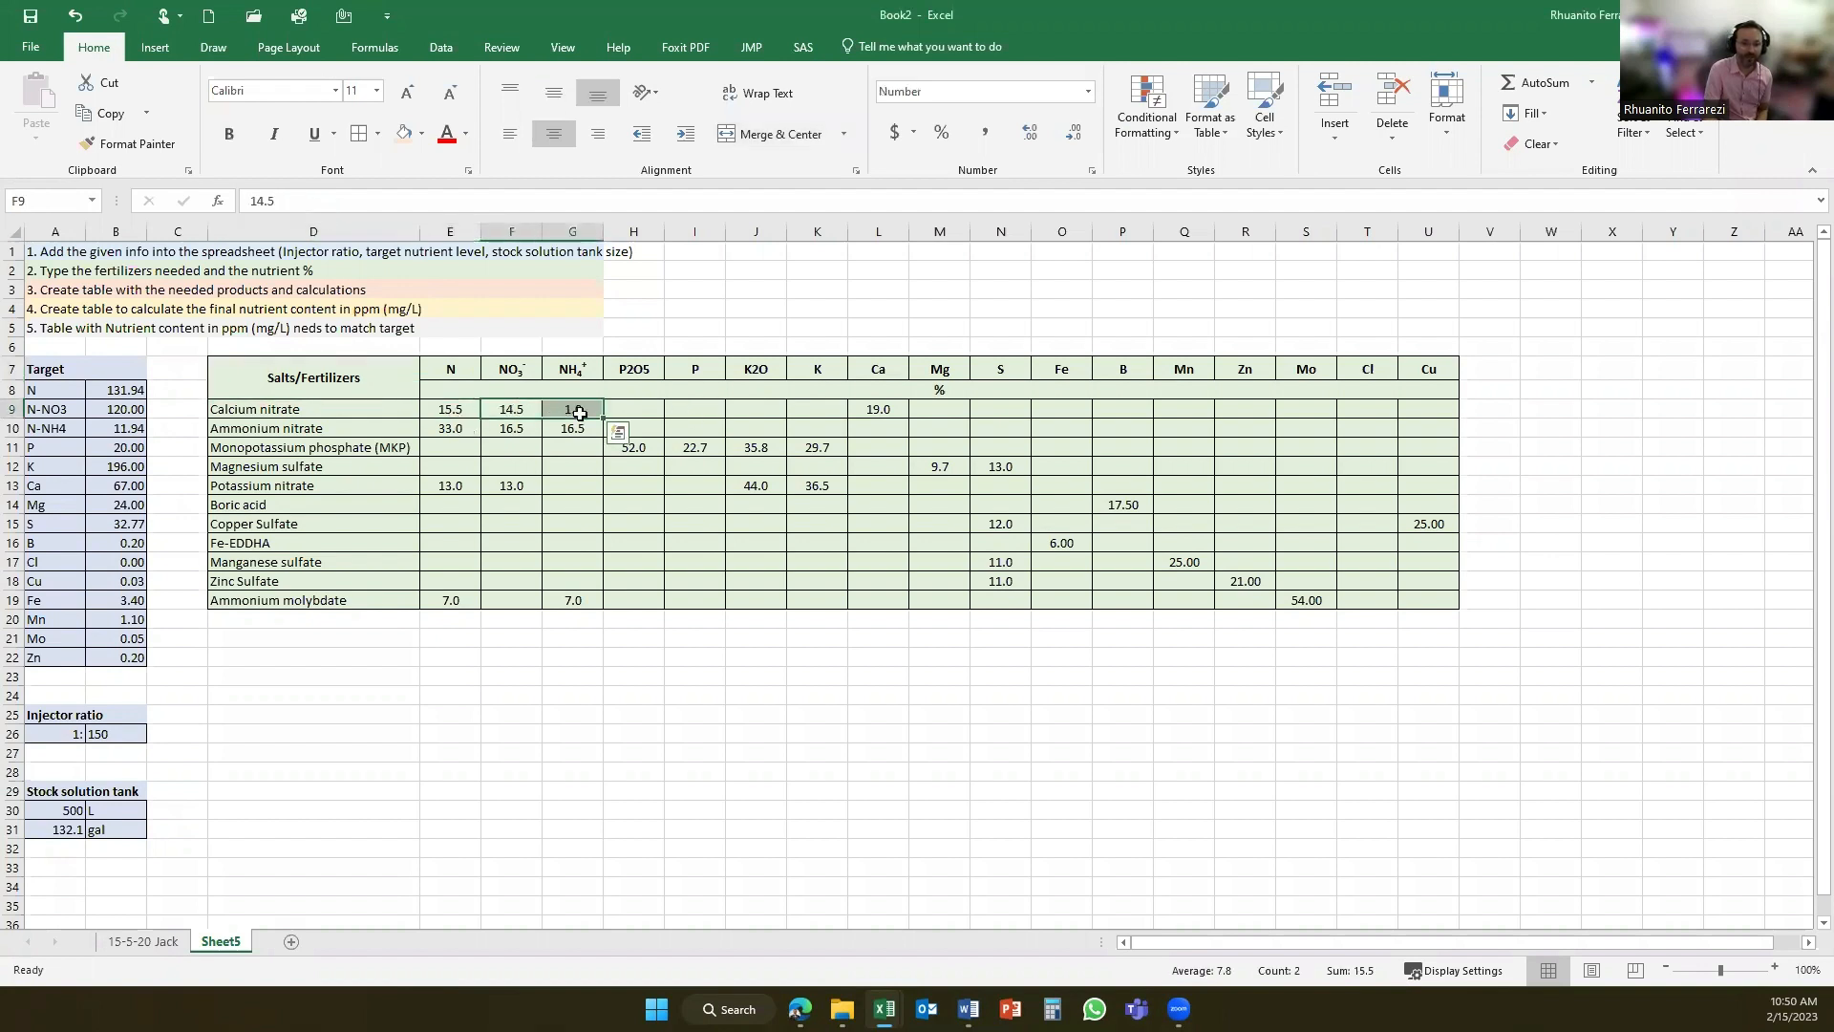
pyautogui.click(883, 411)
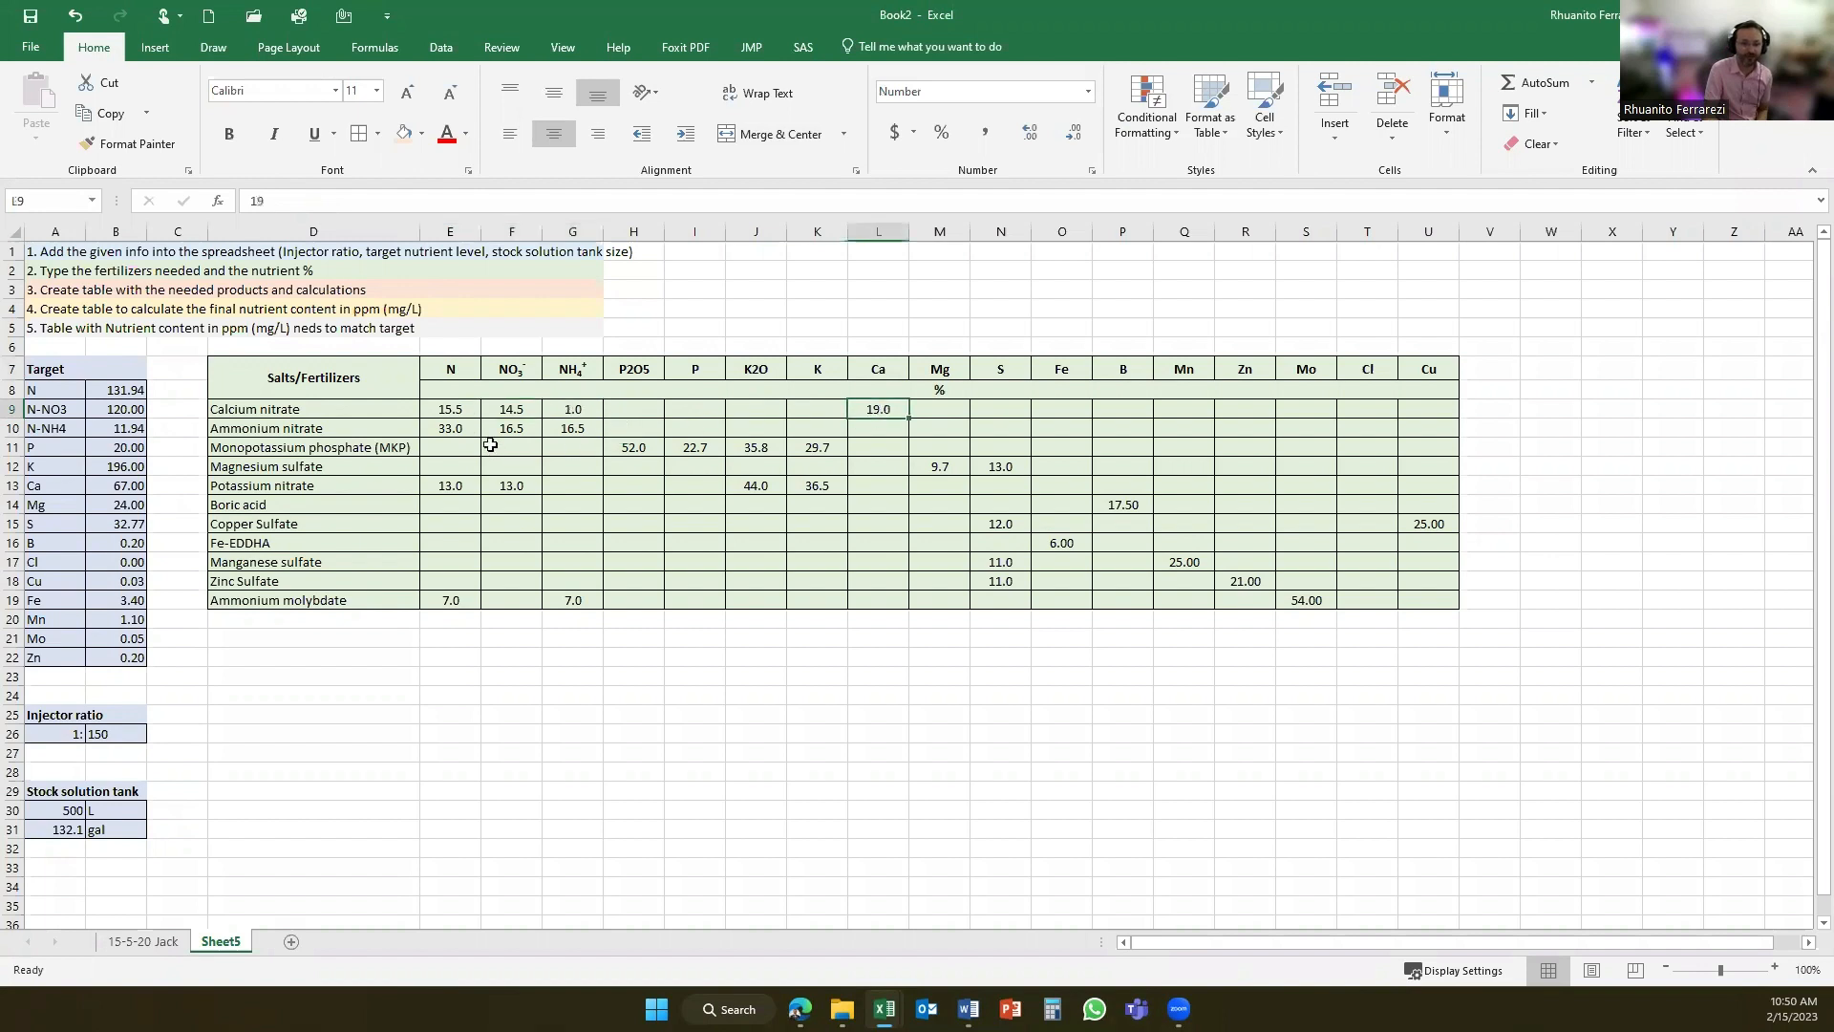
pyautogui.click(454, 432)
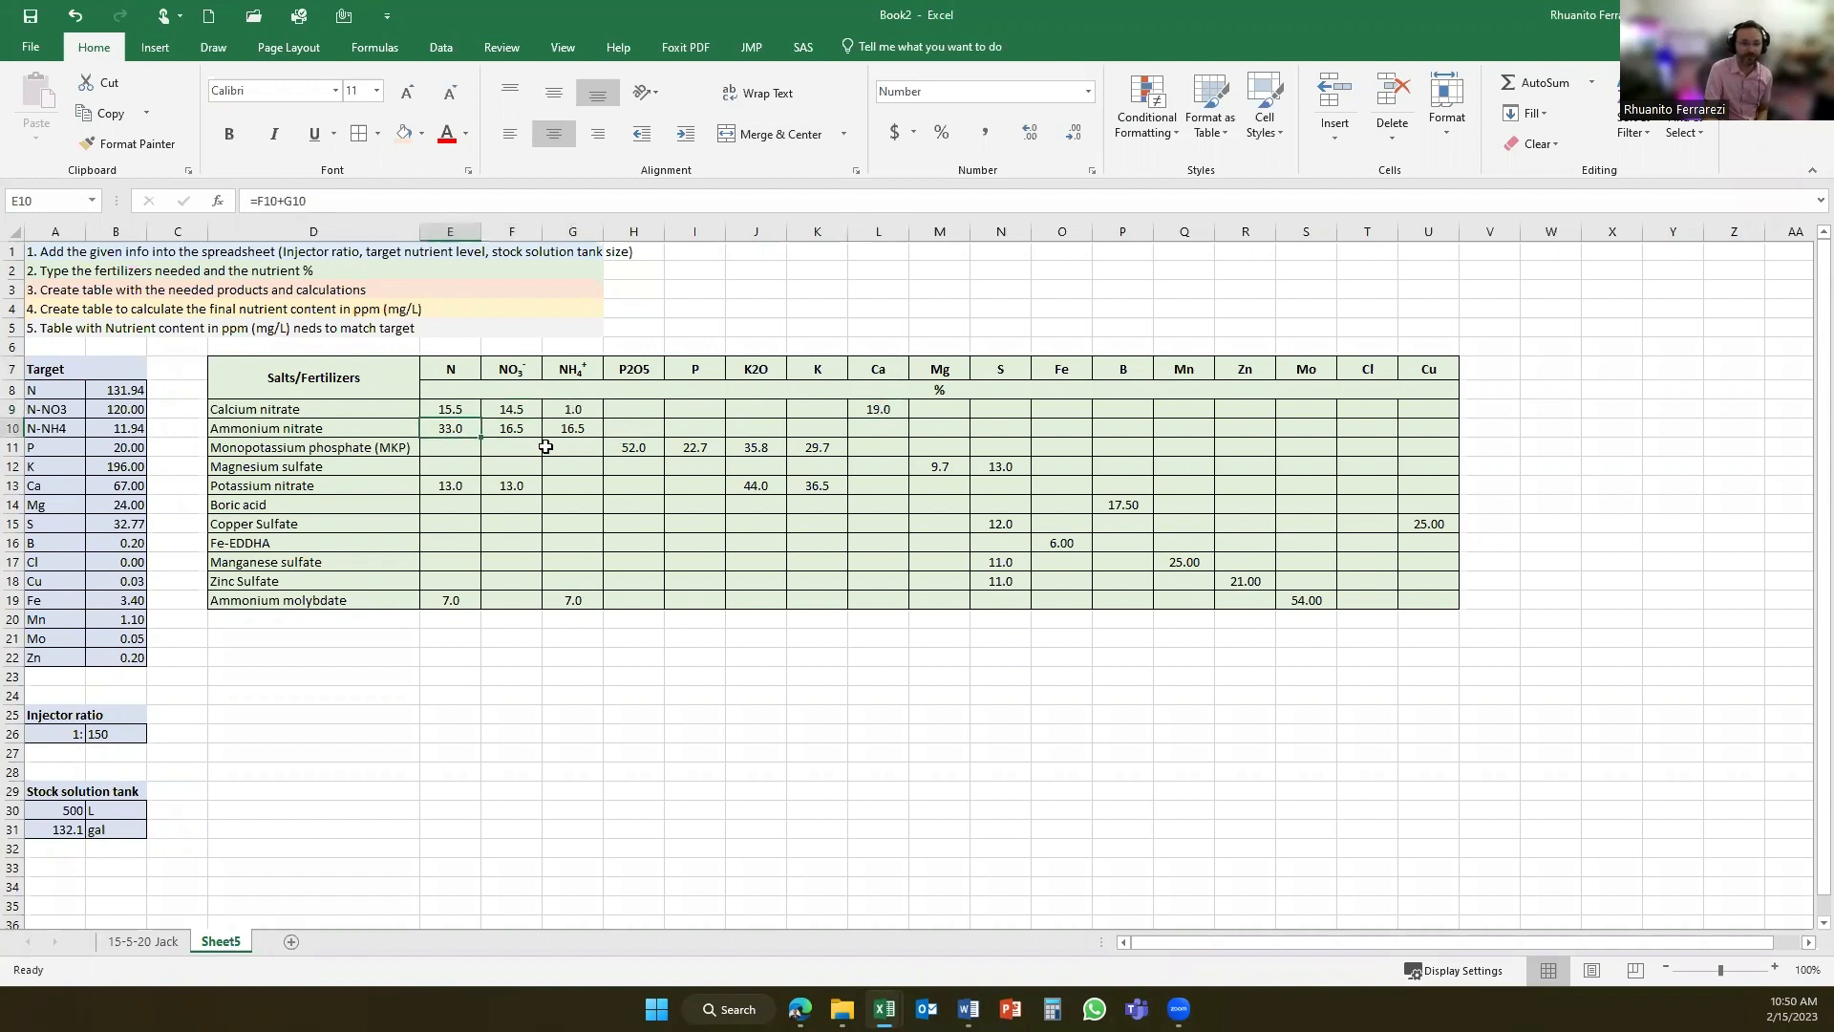
pyautogui.moveTo(626, 447); pyautogui.dragTo(664, 462)
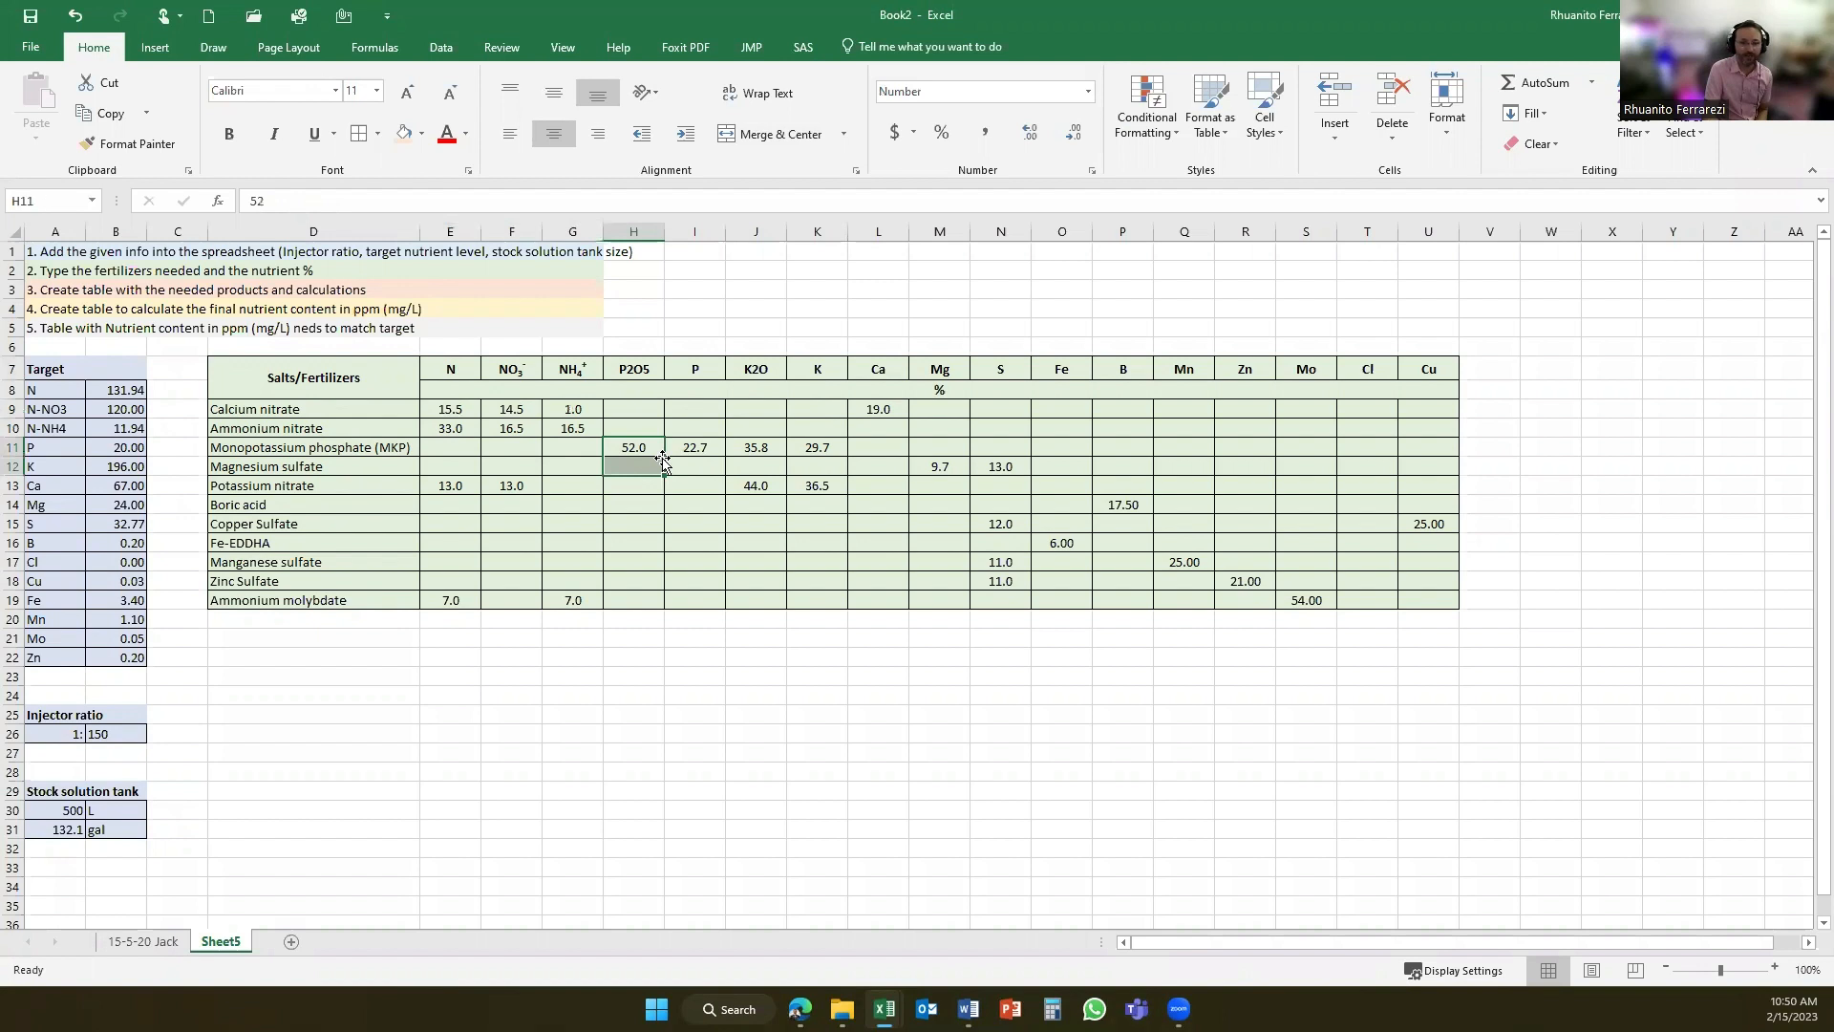
pyautogui.click(653, 447)
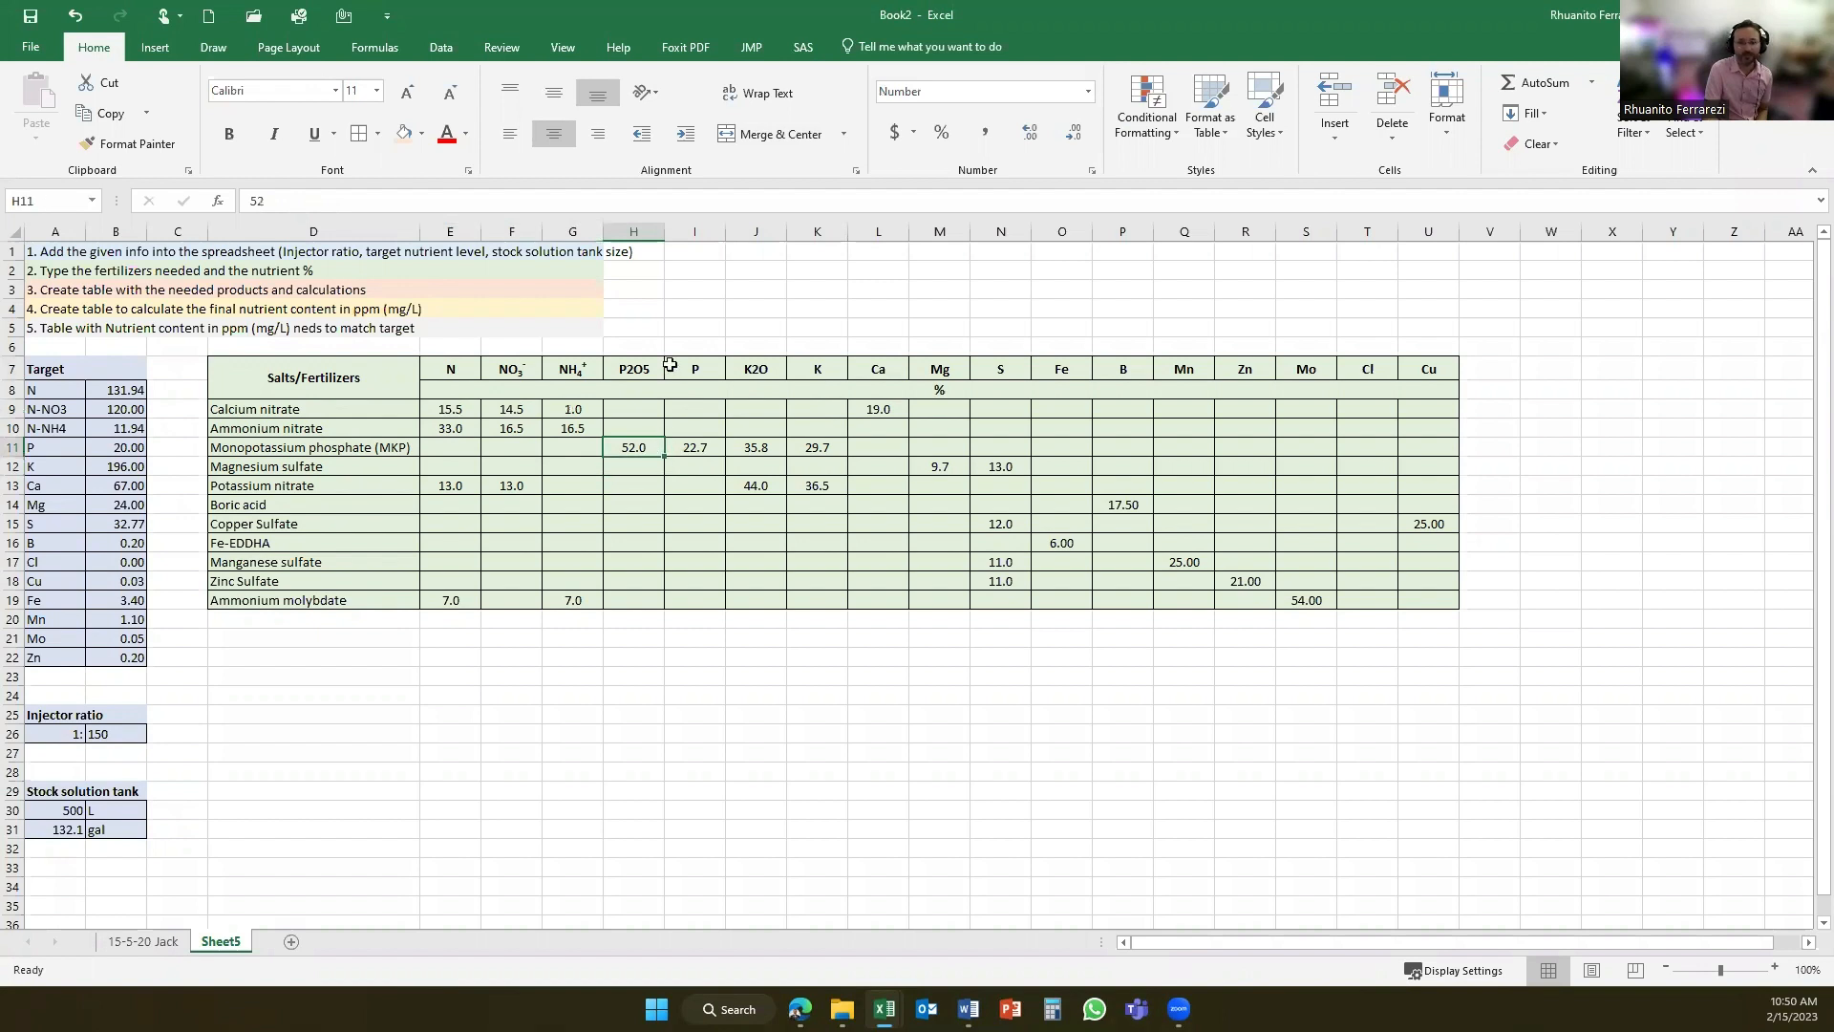
pyautogui.click(710, 445)
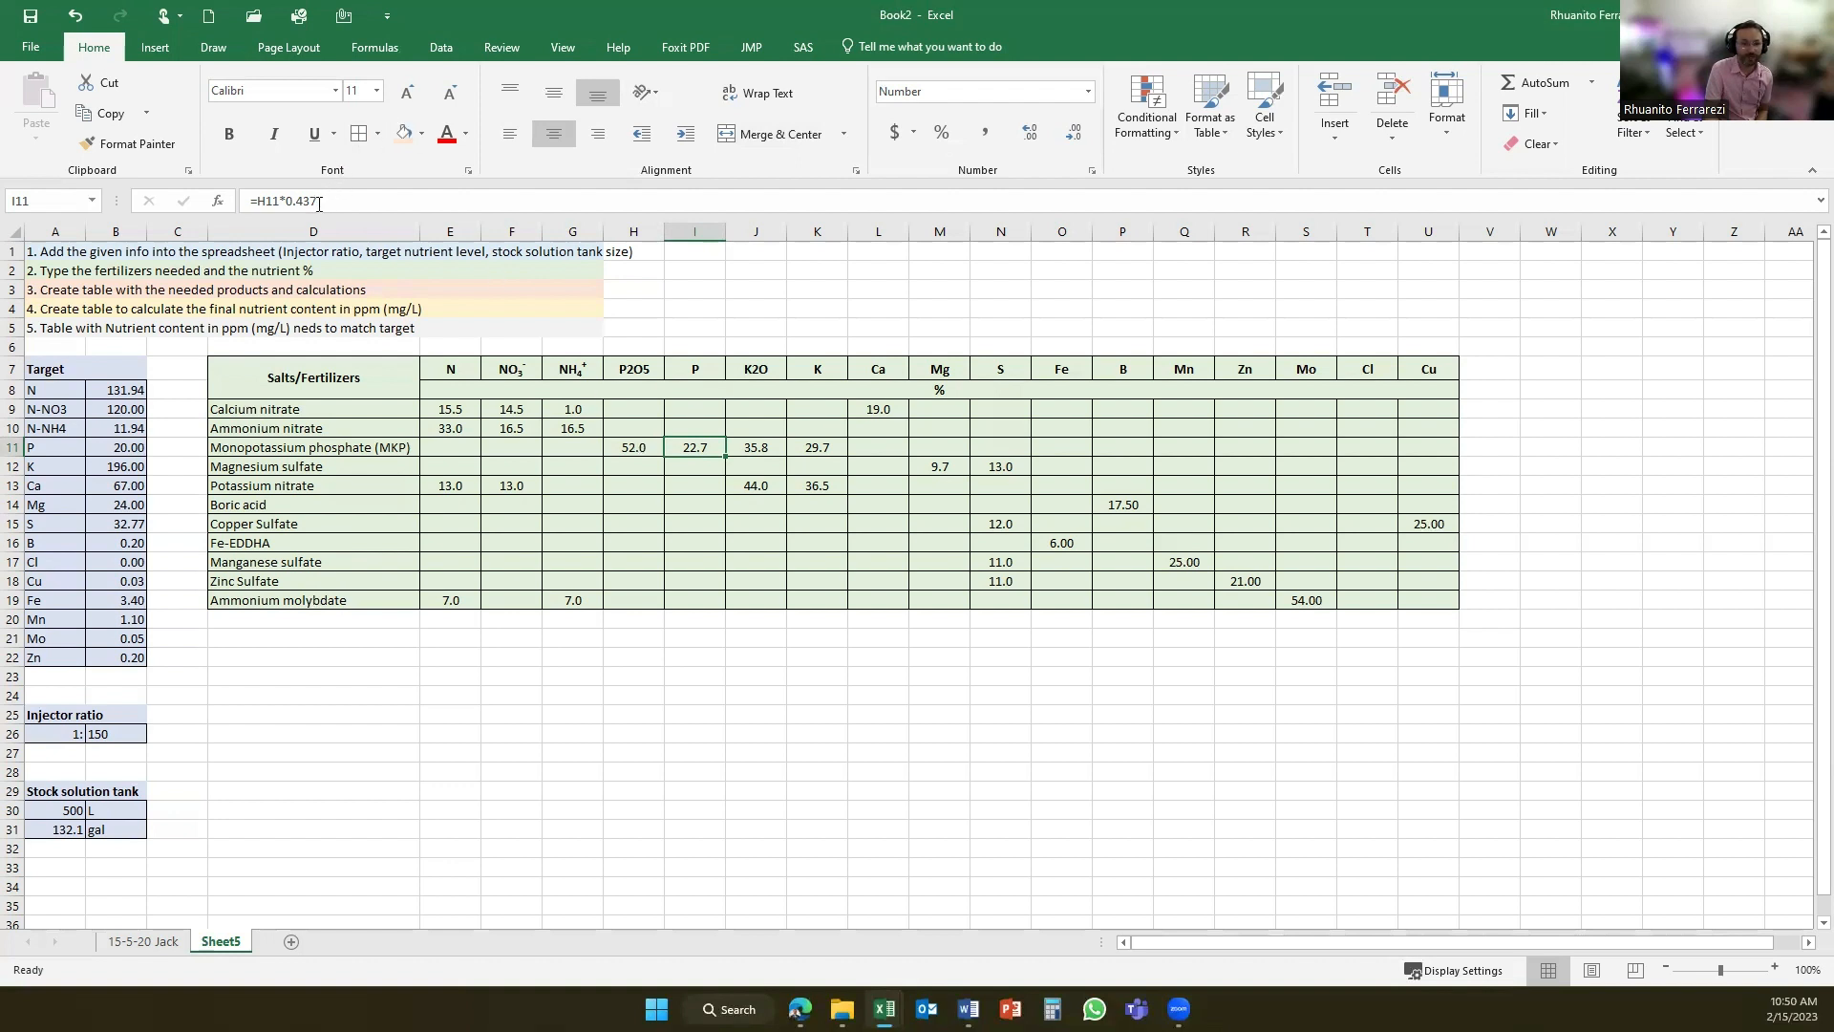
pyautogui.click(808, 453)
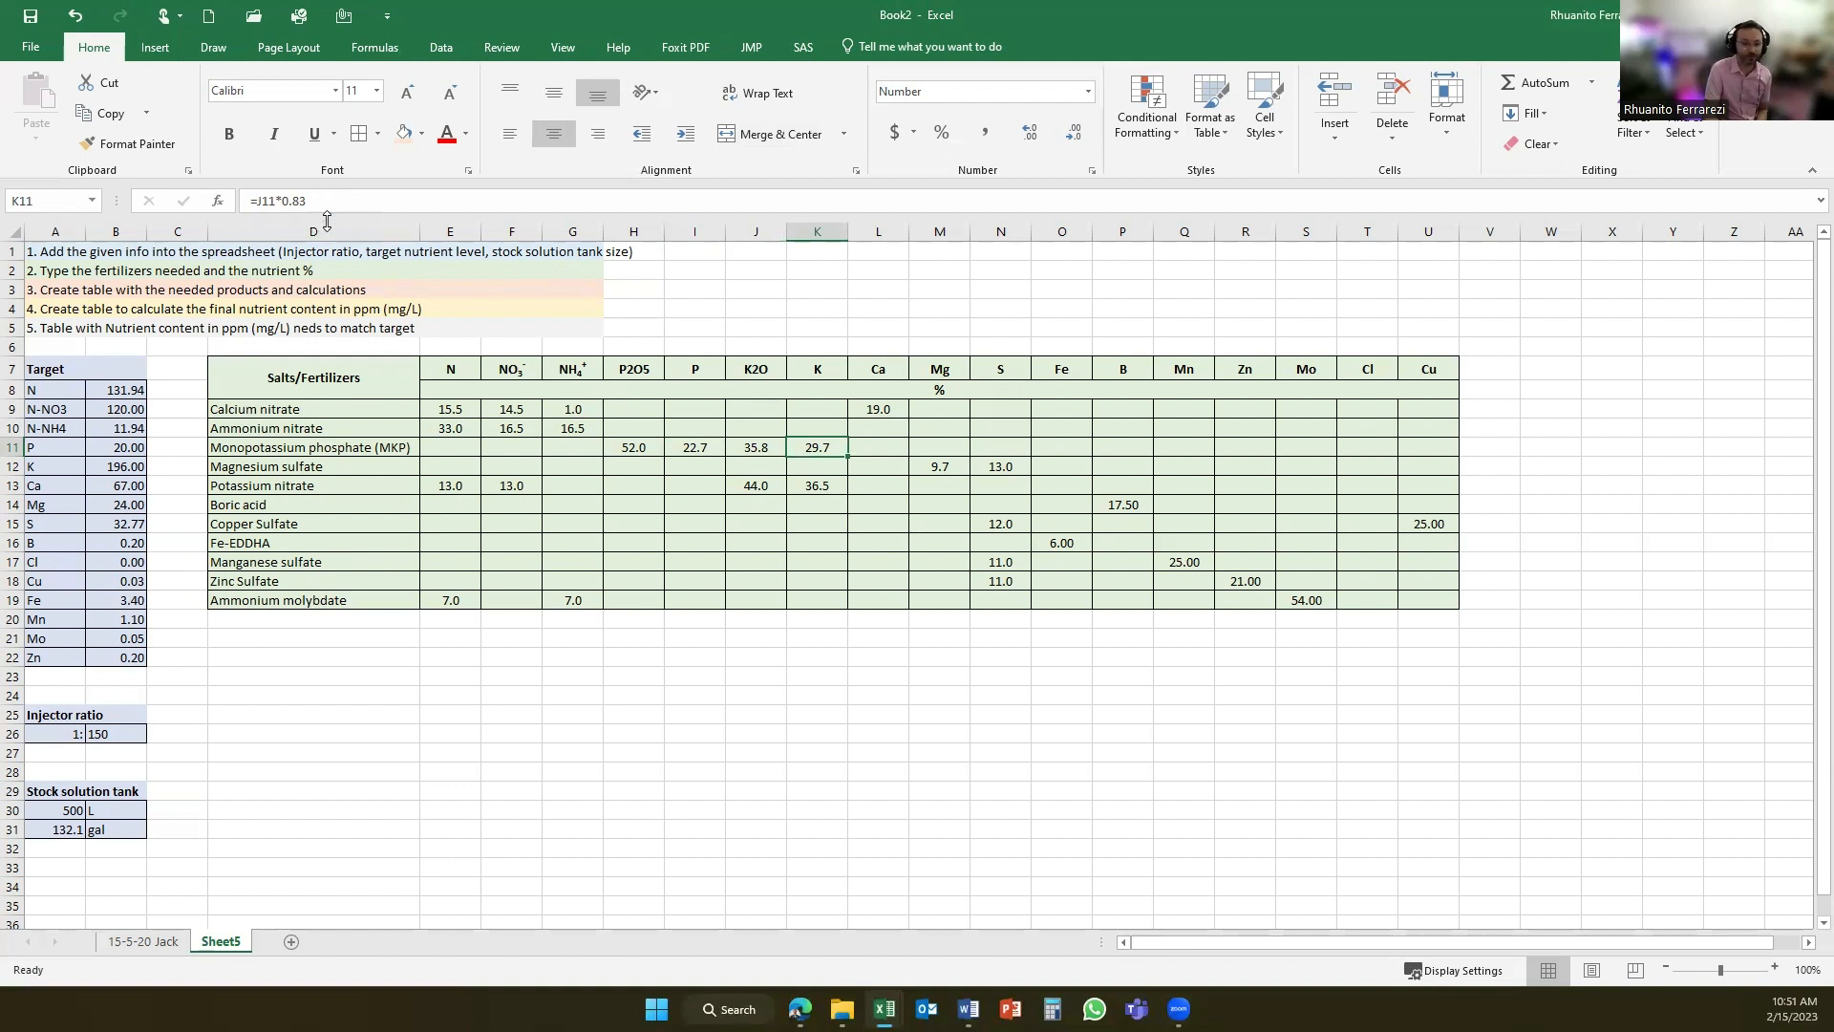
pyautogui.moveTo(393, 451); pyautogui.dragTo(389, 600)
pyautogui.scroll(-2, 95, 619)
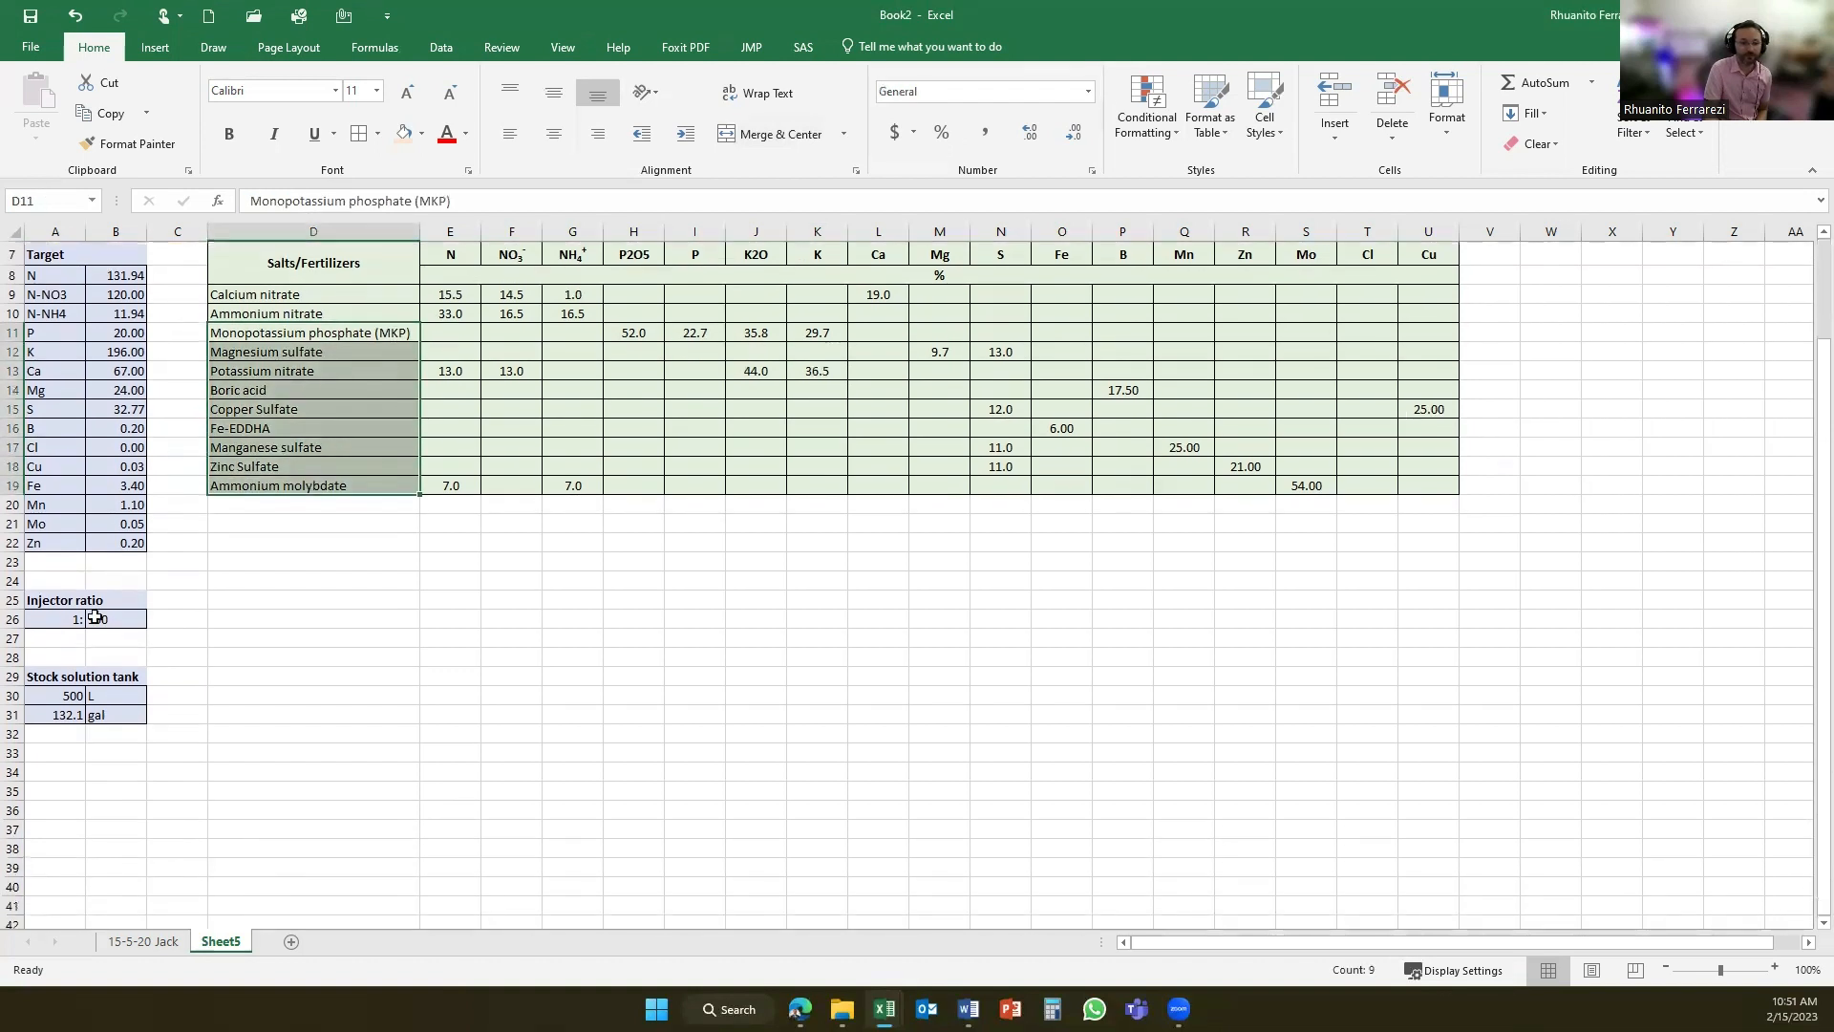
pyautogui.scroll(2, 95, 619)
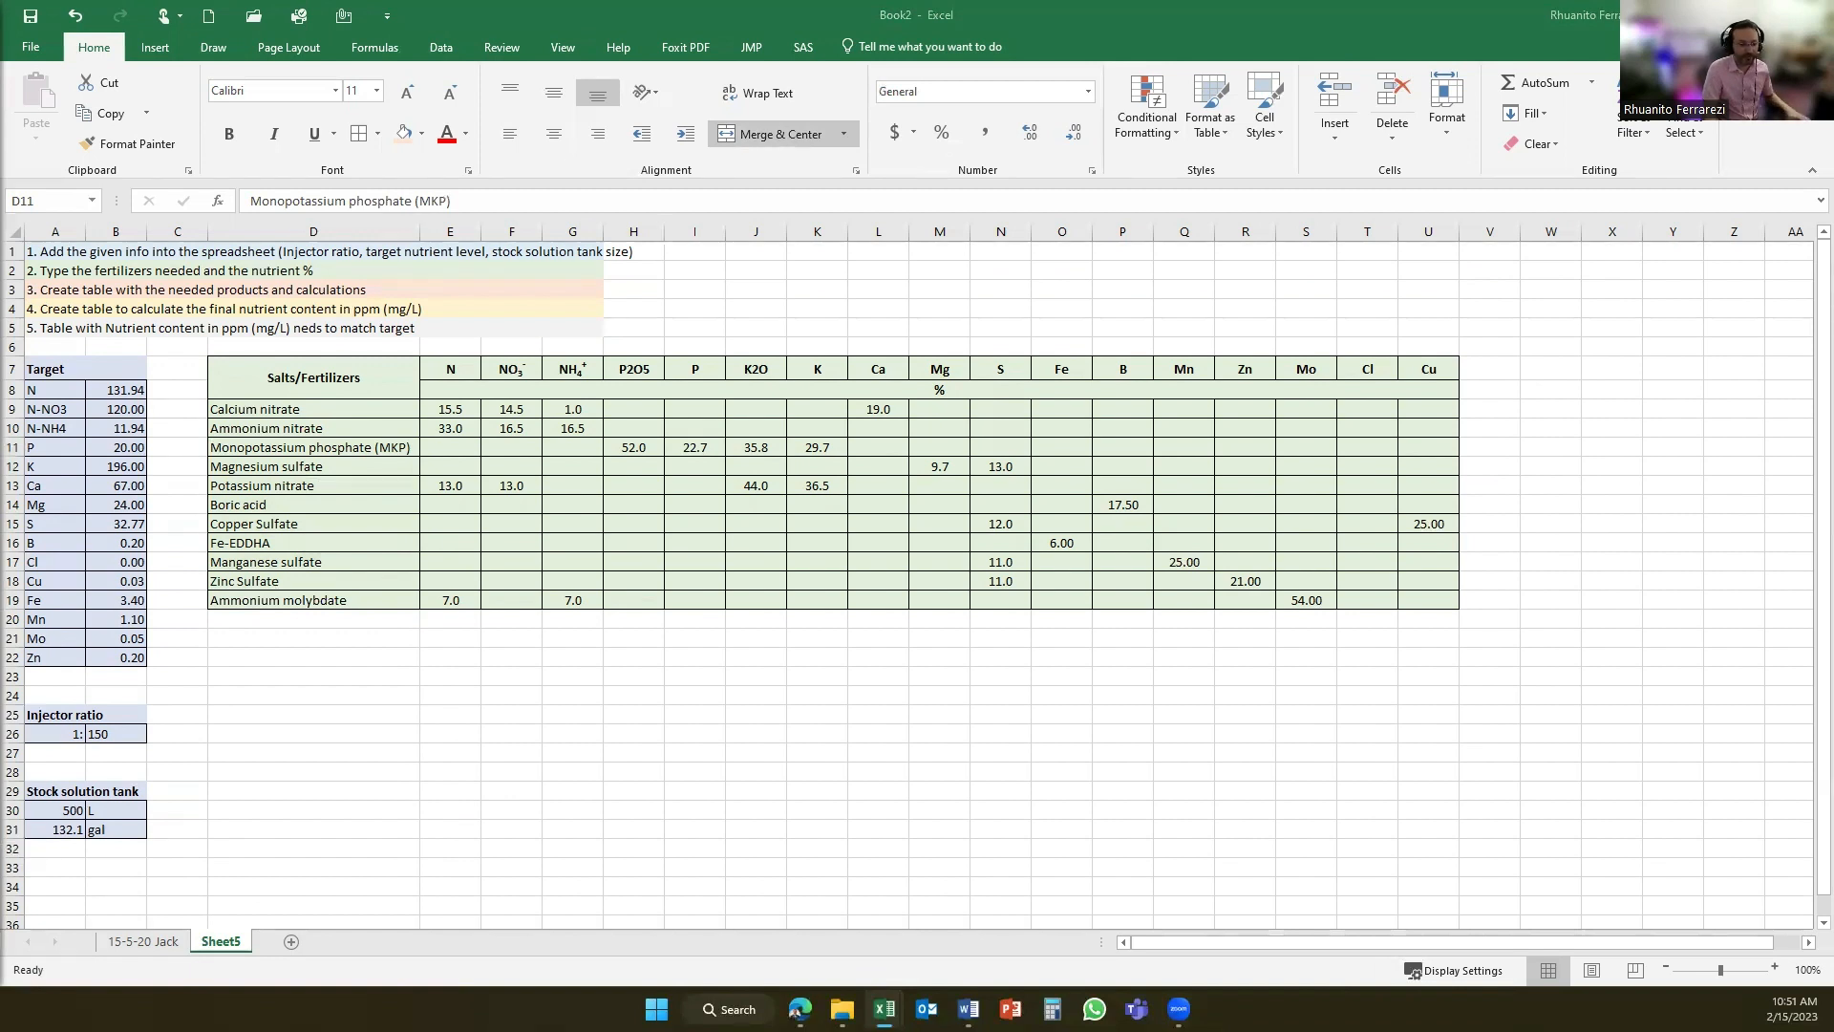
# - Paste the product amount table and the Nutrient content in ppm (mg/L) table at D22
pyautogui.hotkey('ctrl', 'c')
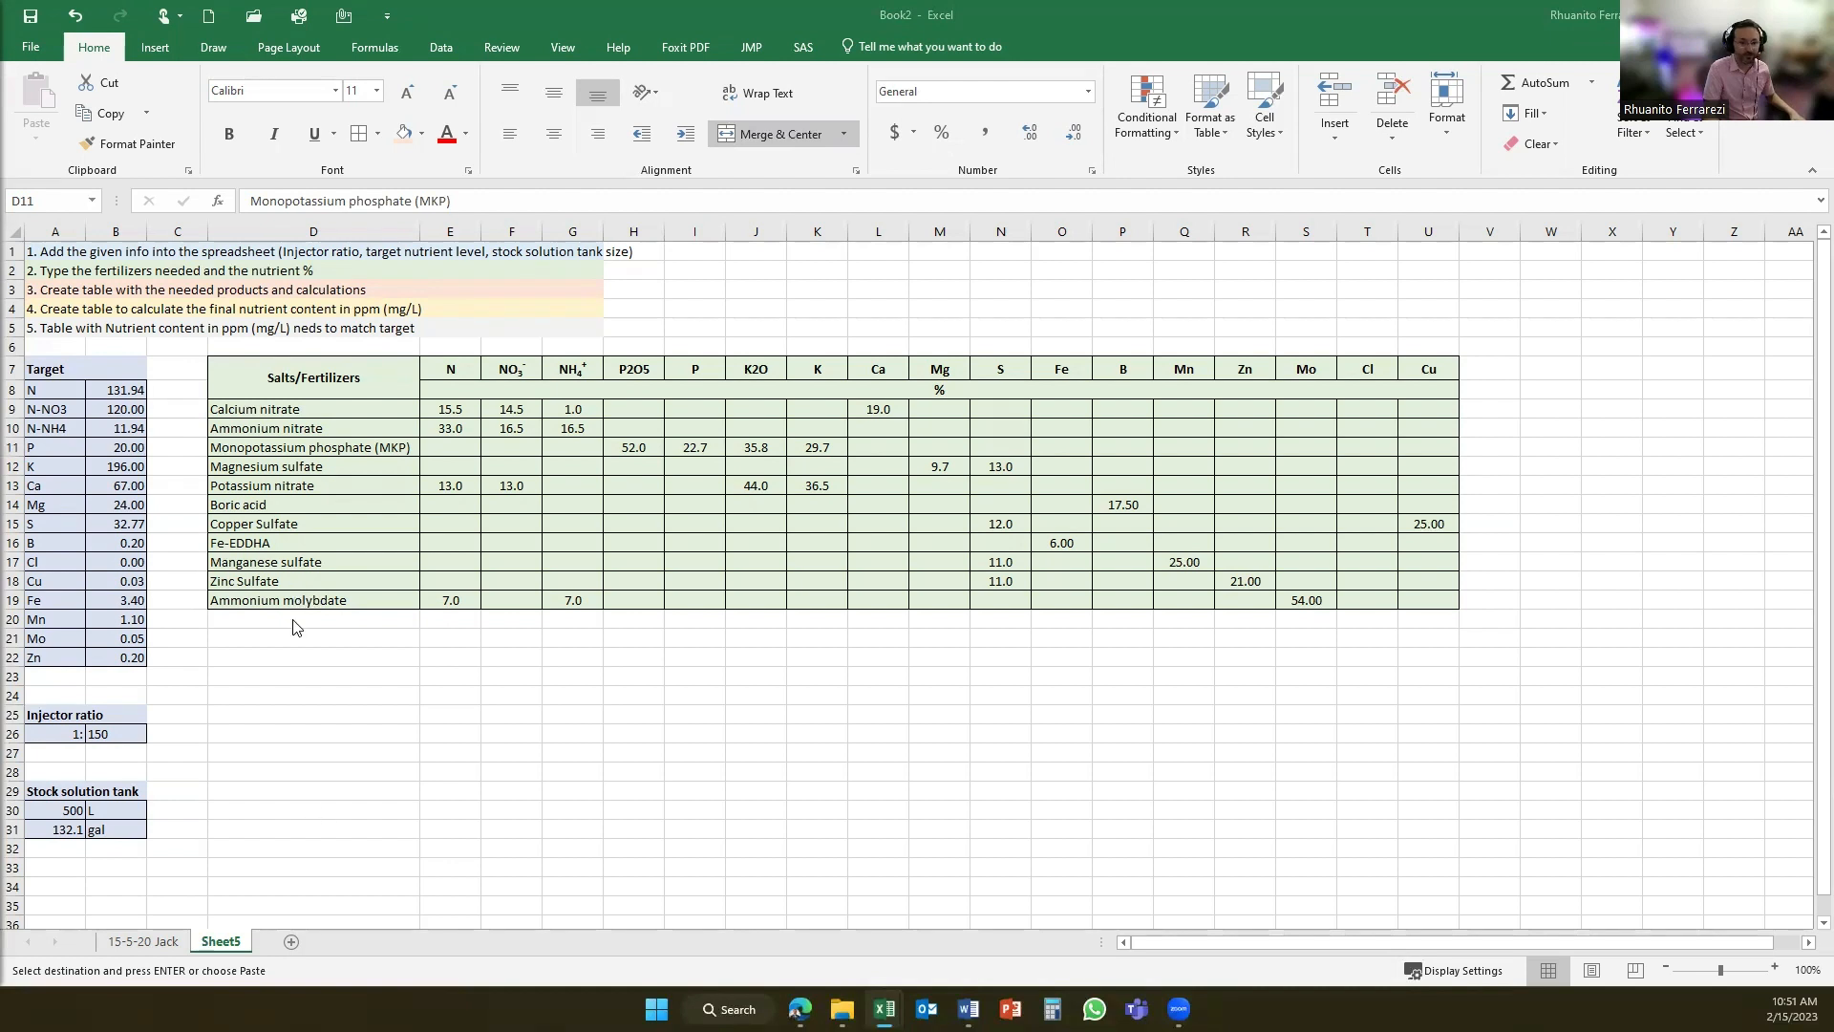
pyautogui.click(307, 654)
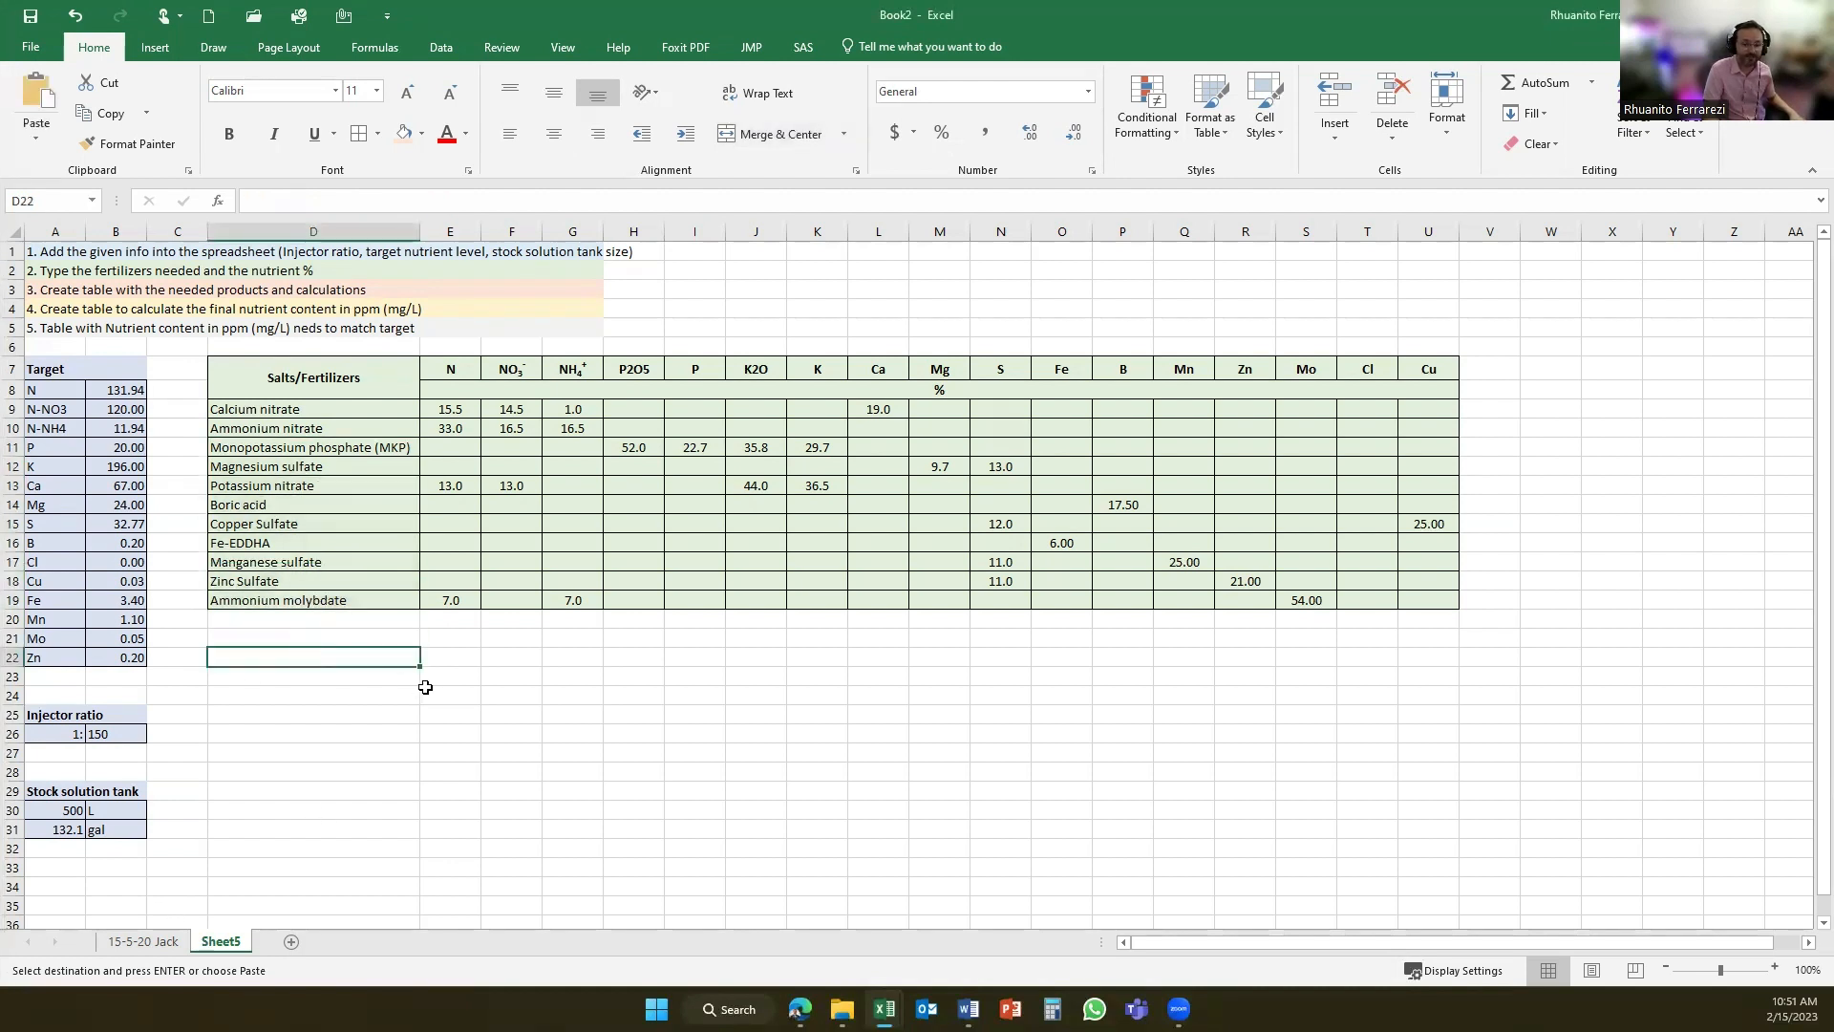
pyautogui.hotkey('ctrl', 'v')
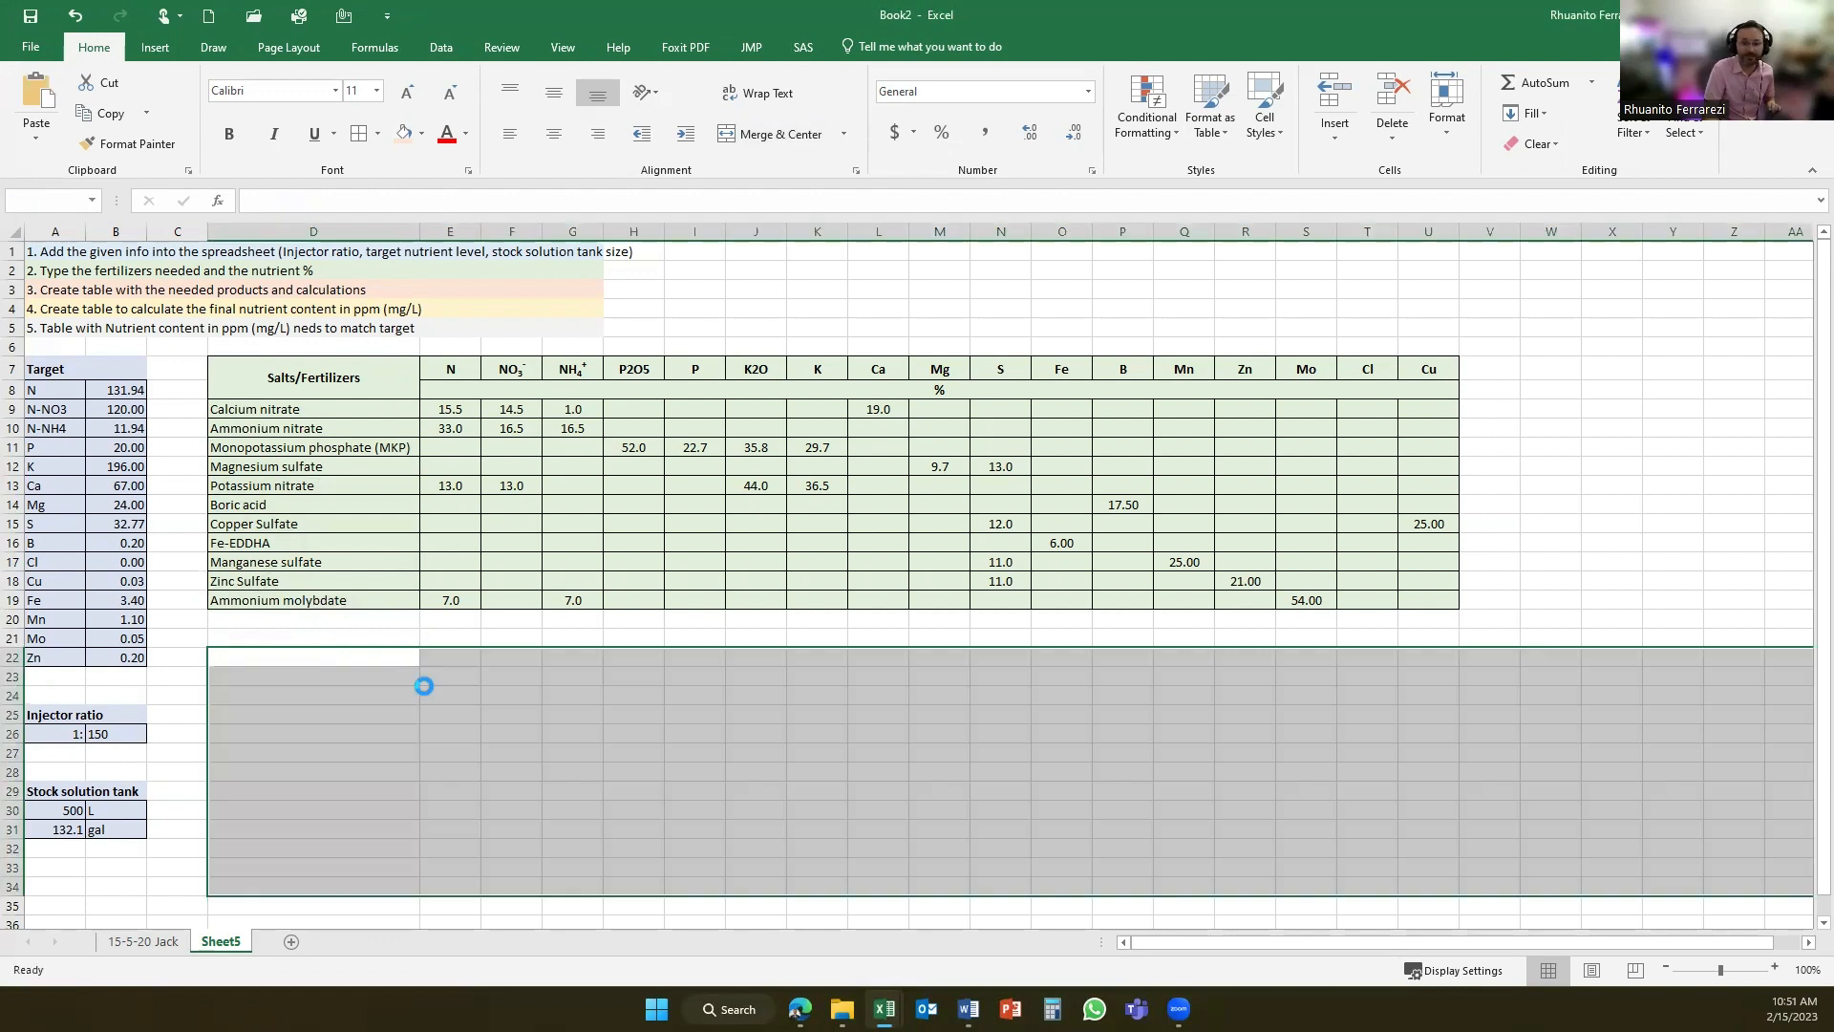
pyautogui.scroll(-2, 436, 681)
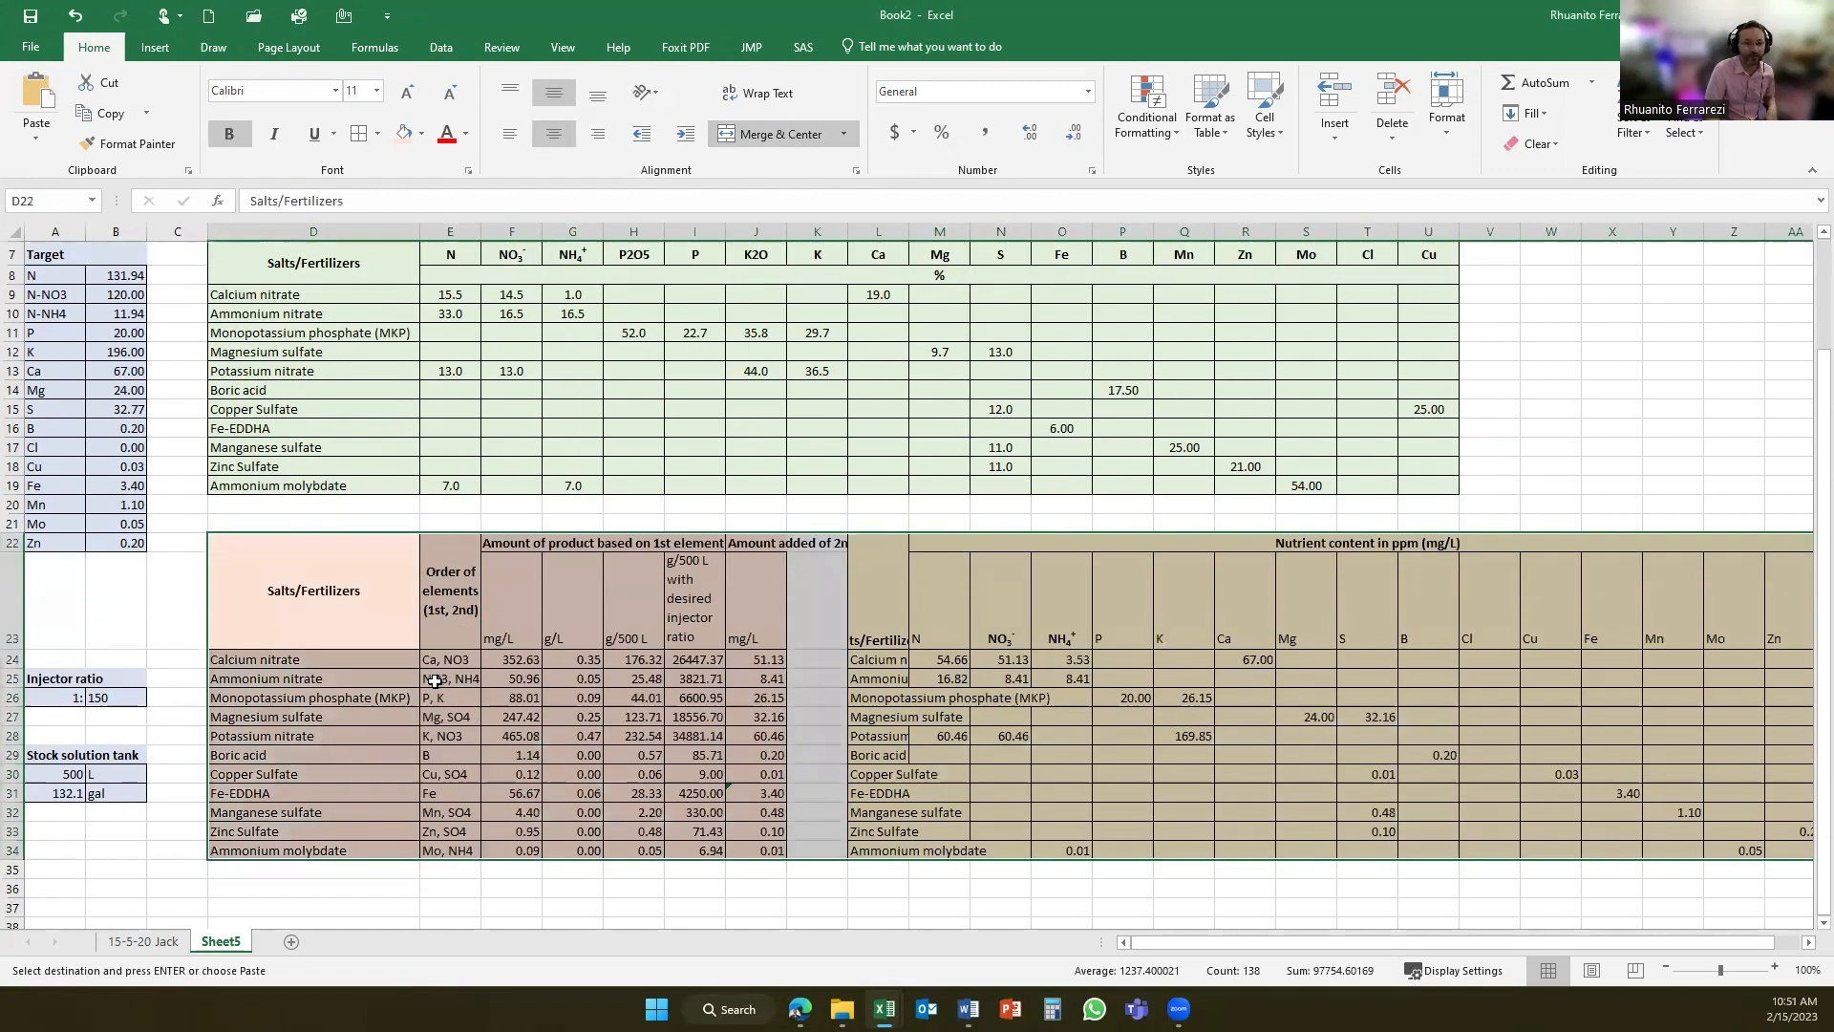
# - Fit column J to the "Amount added of 2nd element" heading and widen column I for the injector ratio heading
pyautogui.click(765, 537)
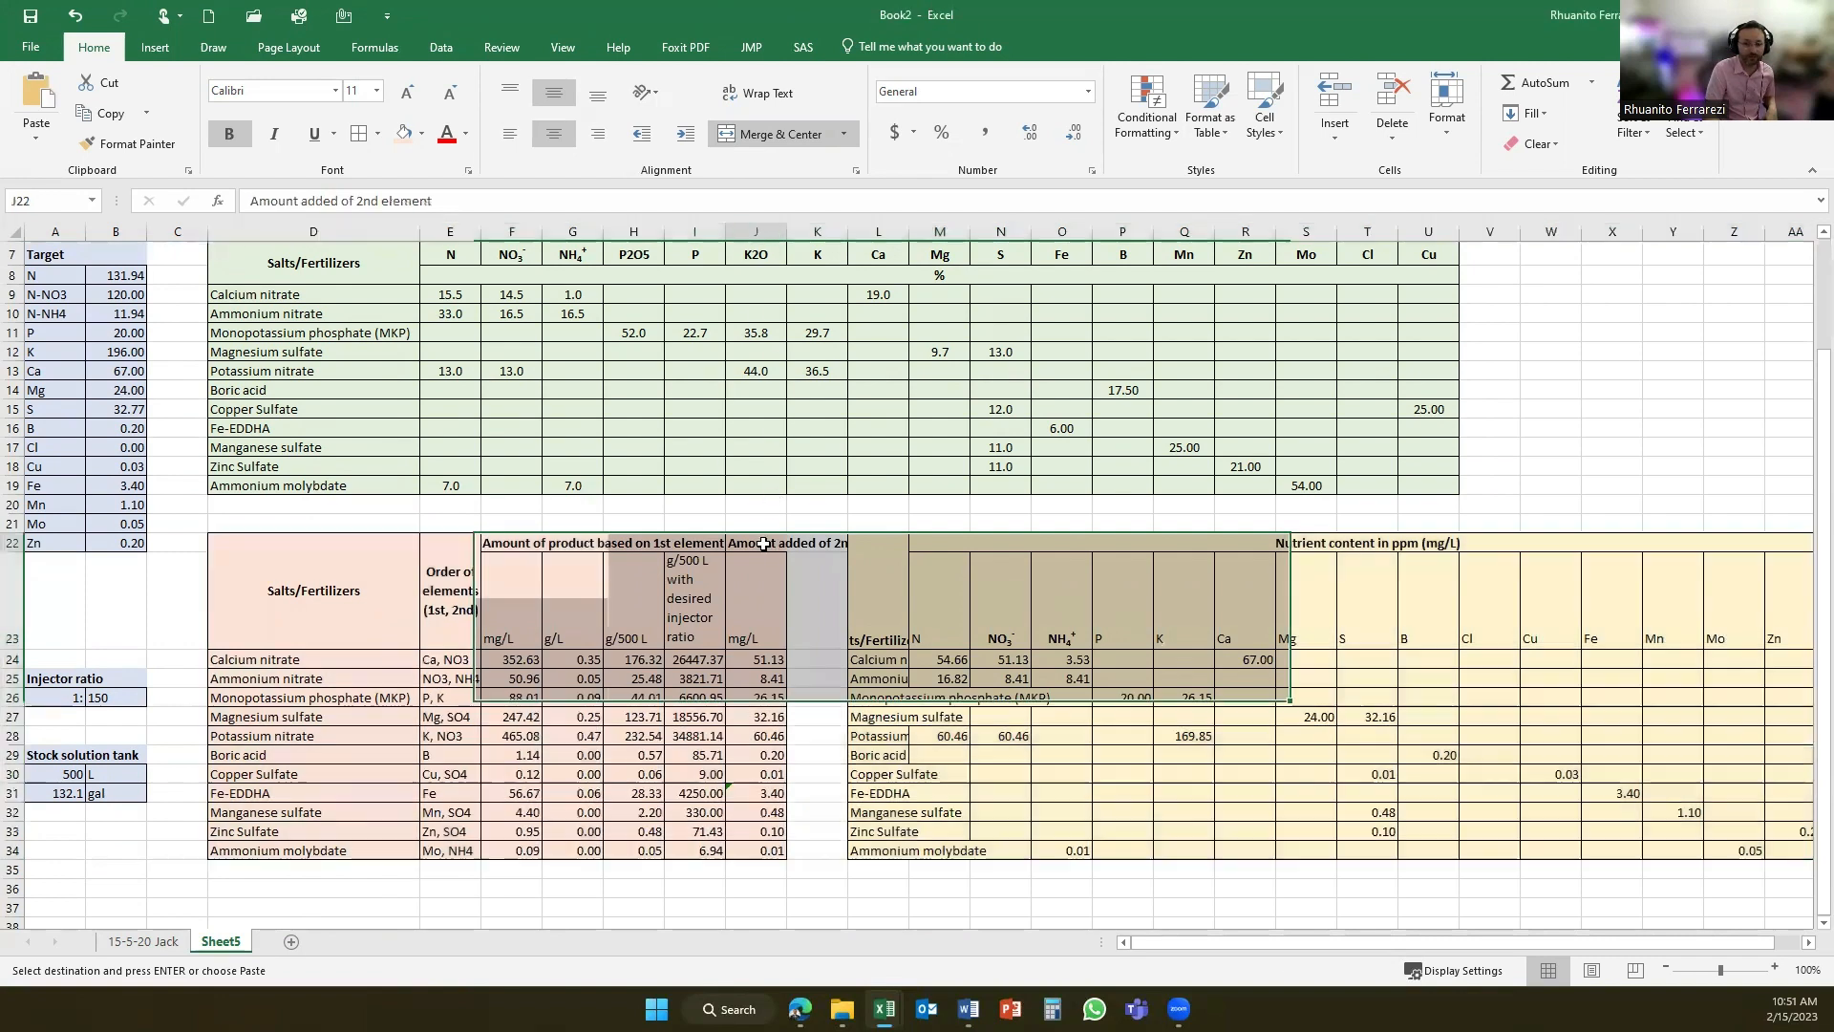
pyautogui.doubleClick(786, 232)
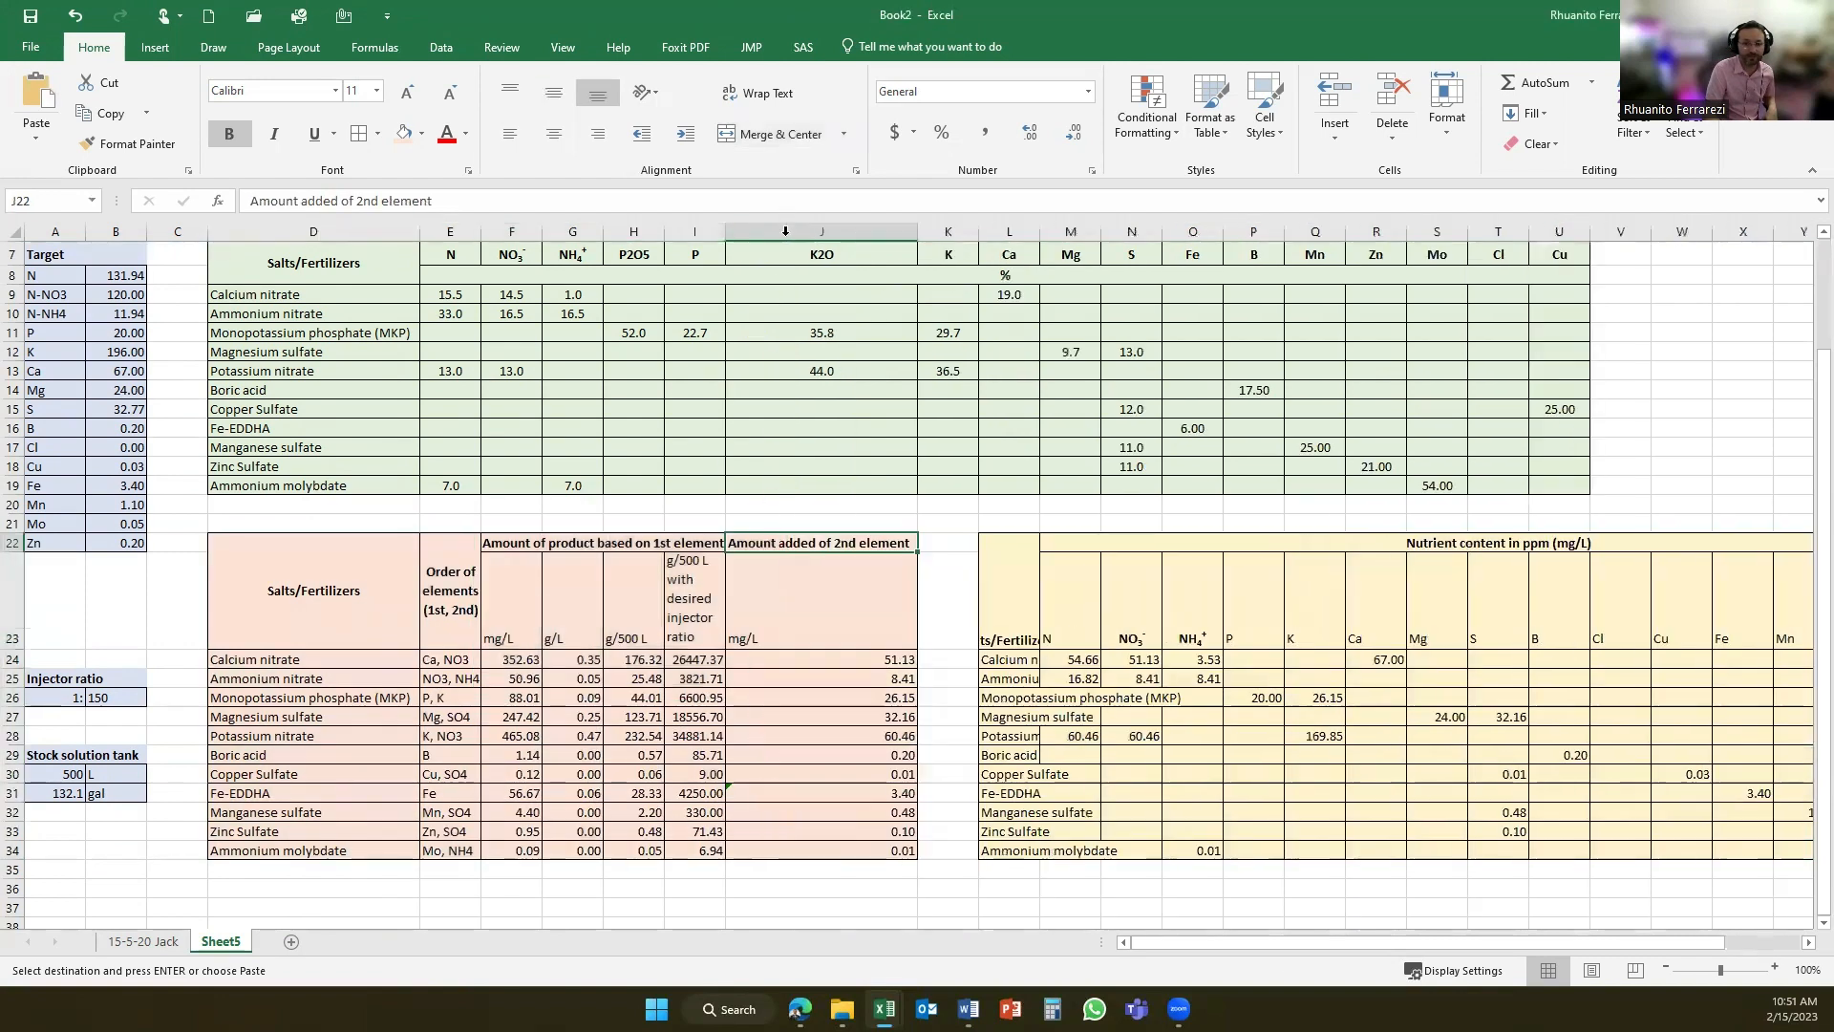
pyautogui.doubleClick(732, 233)
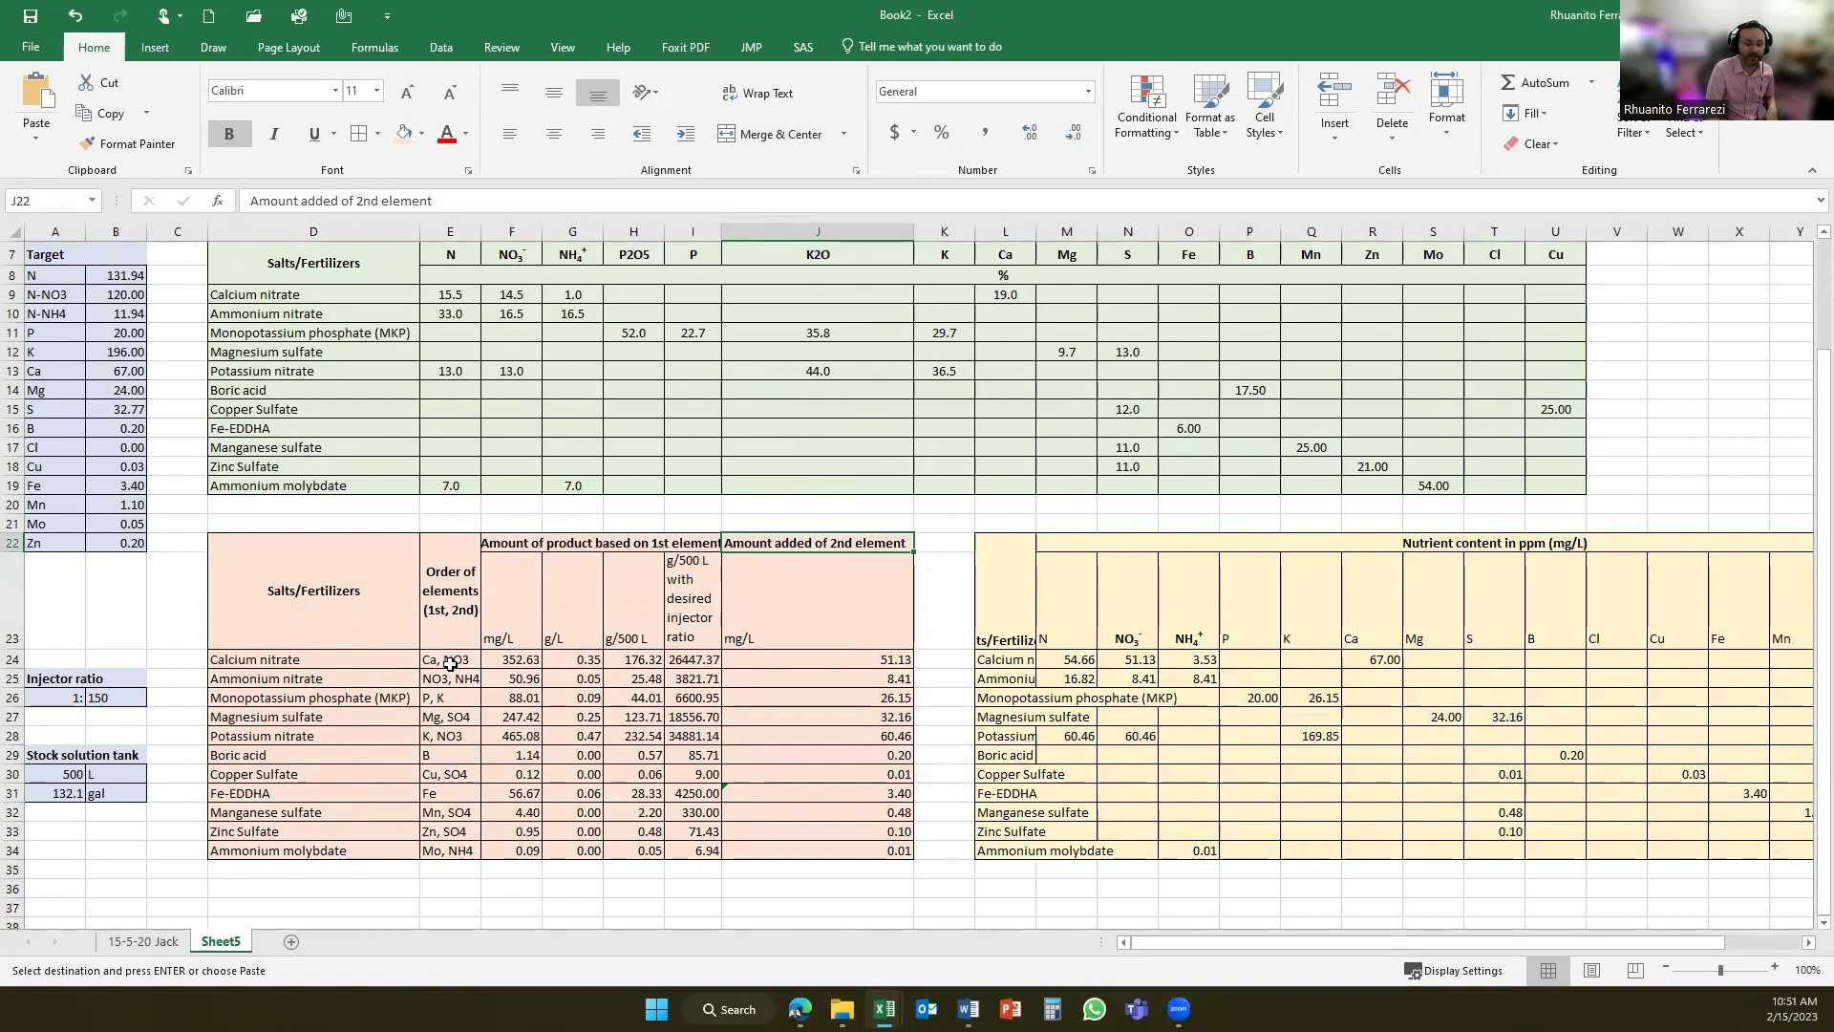
pyautogui.moveTo(336, 664); pyautogui.dragTo(337, 864)
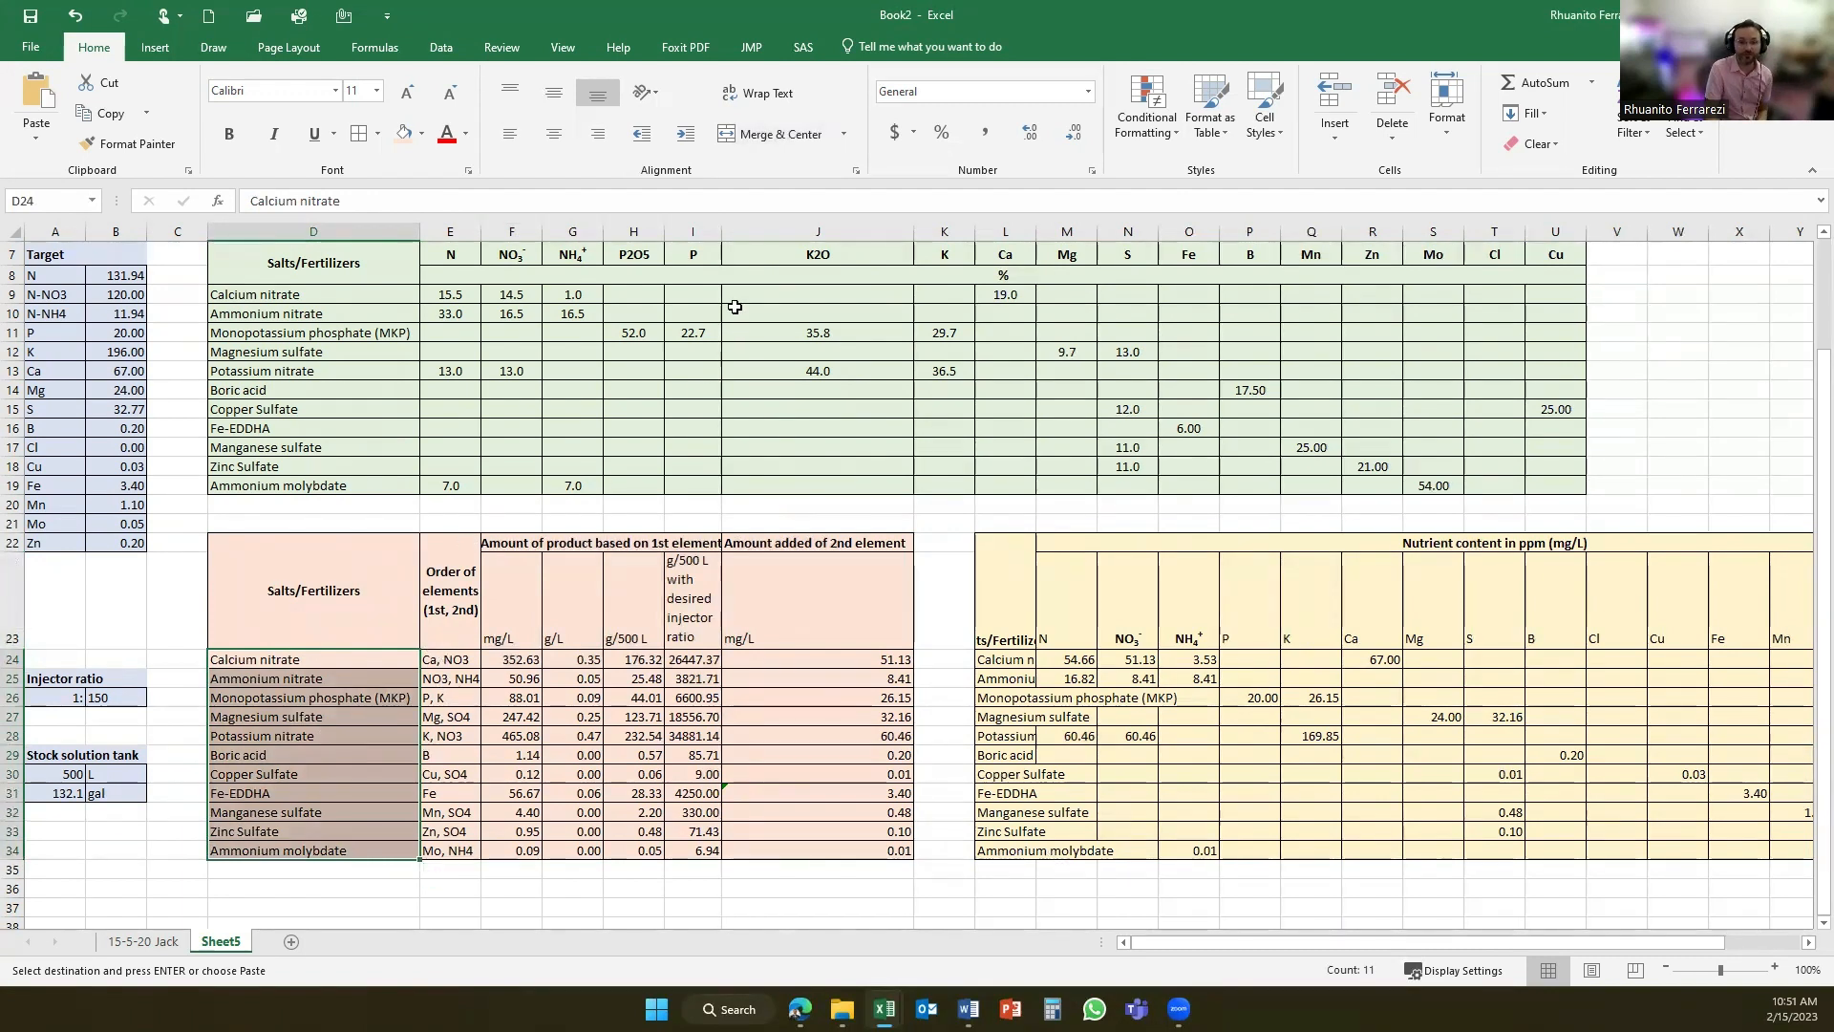
pyautogui.moveTo(721, 232); pyautogui.dragTo(799, 237)
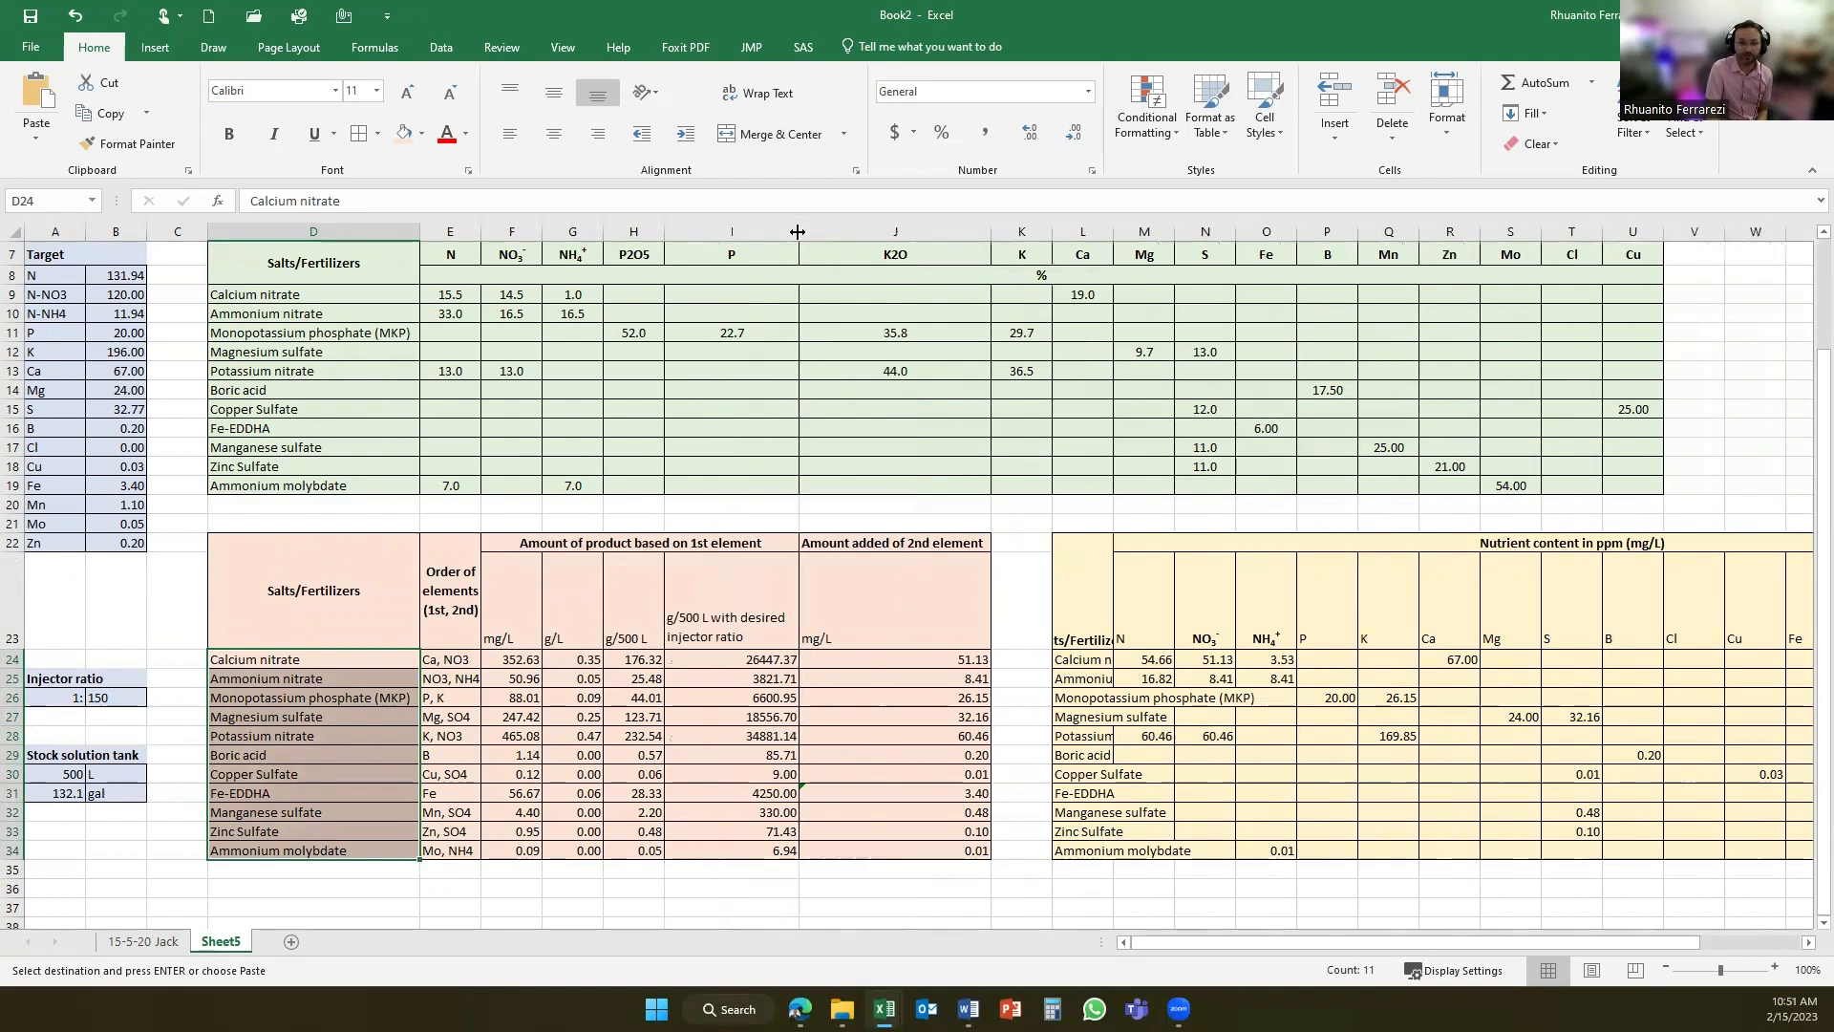
# - Examine the order of elements for the nitrate fertilizers and the formula for calcium nitrate's mg/L amount based on calcium
pyautogui.click(465, 658)
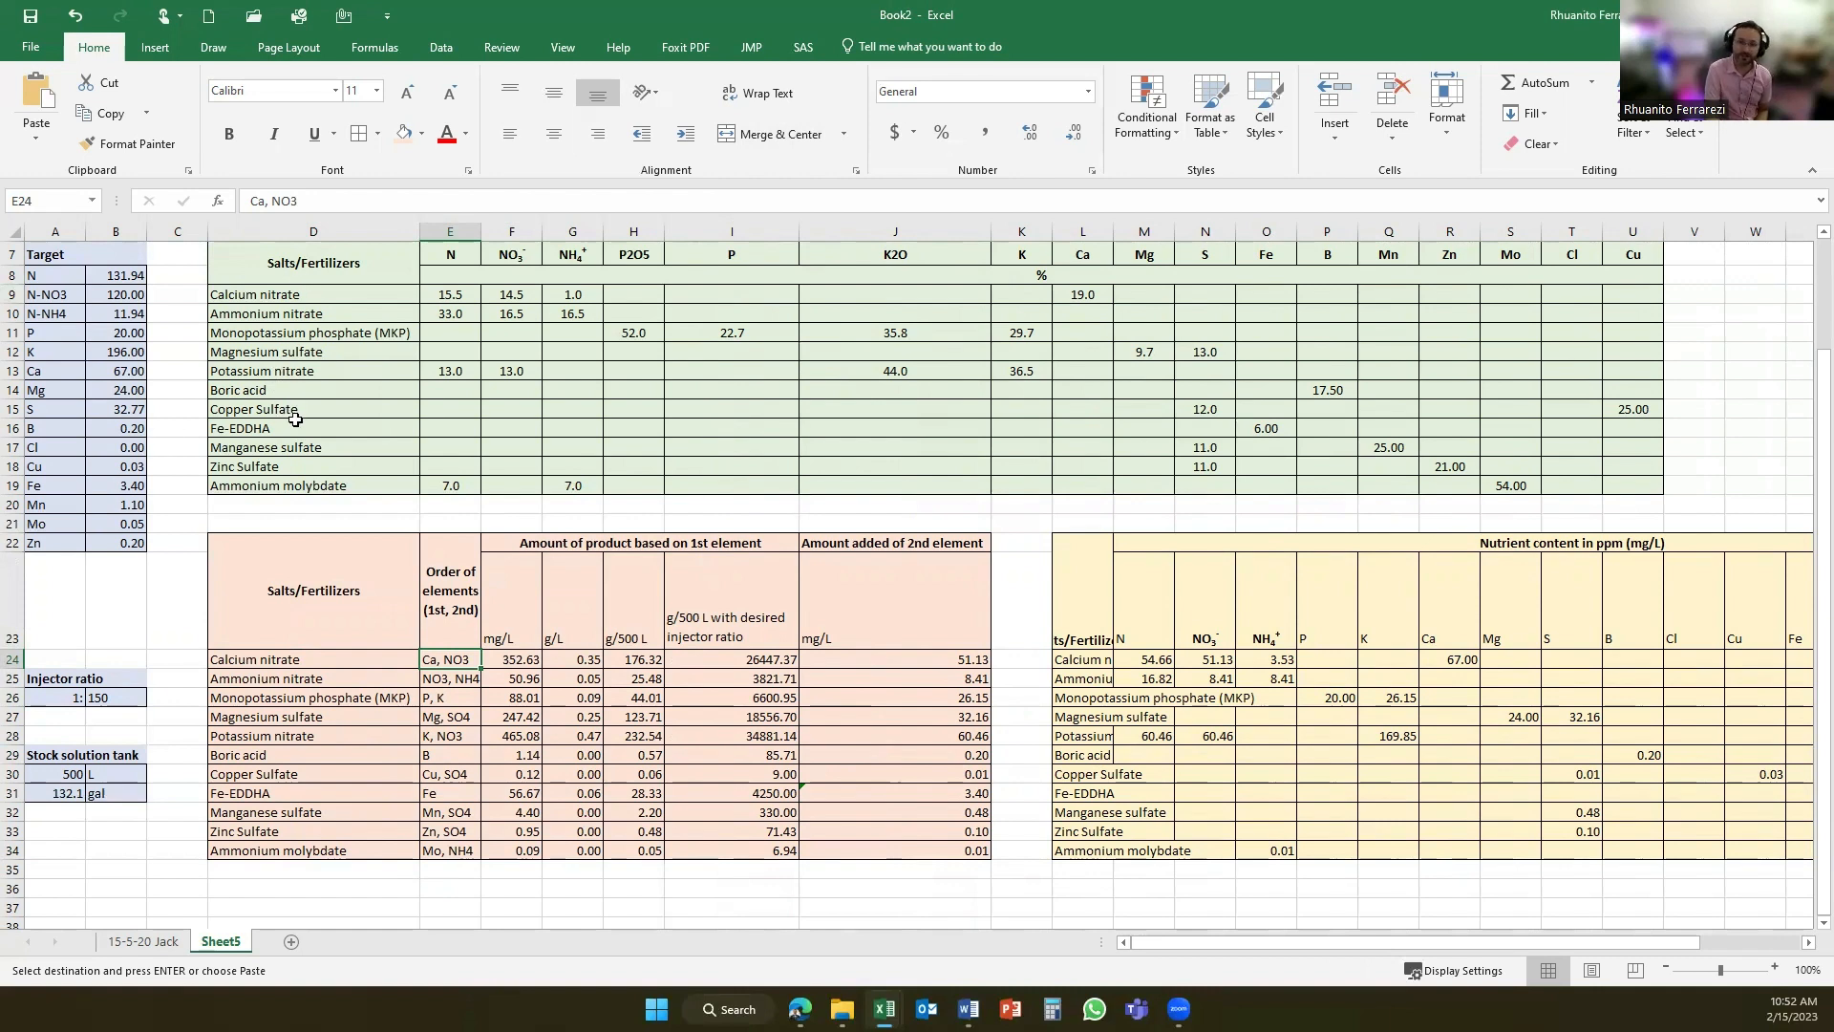
pyautogui.click(454, 677)
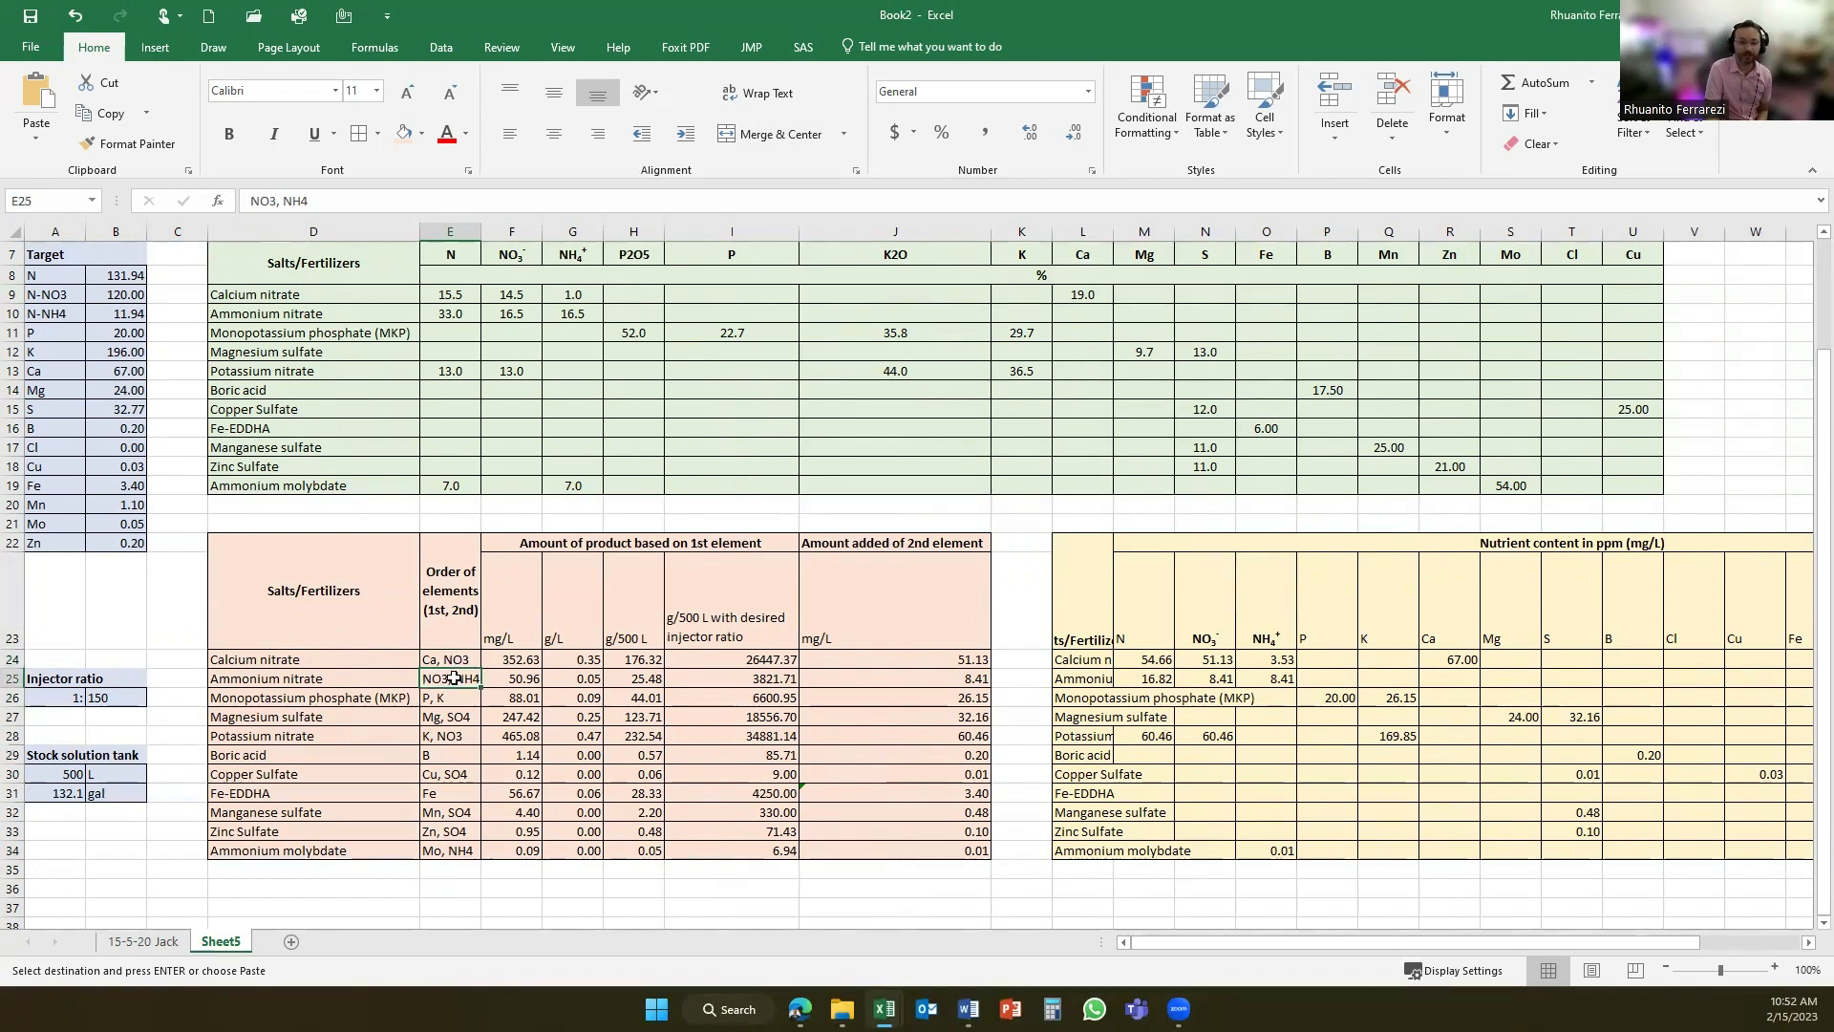
pyautogui.click(451, 736)
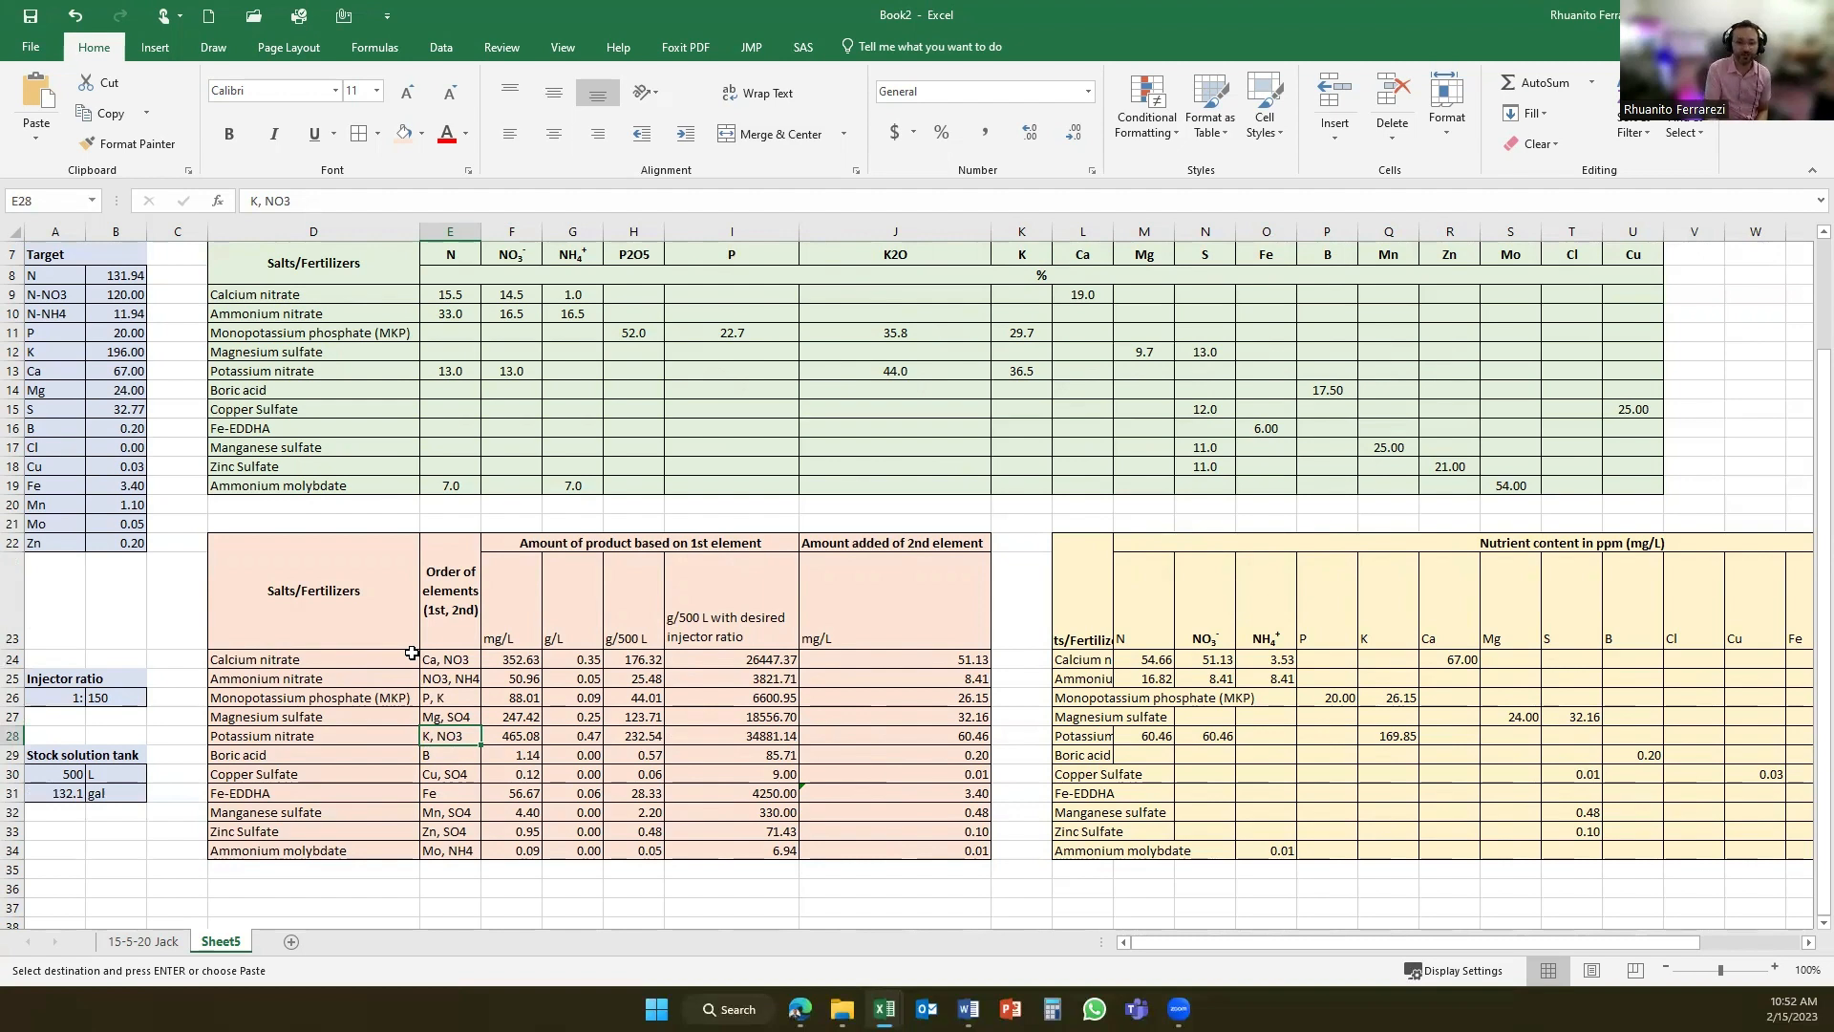
pyautogui.click(528, 660)
pyautogui.click(325, 202)
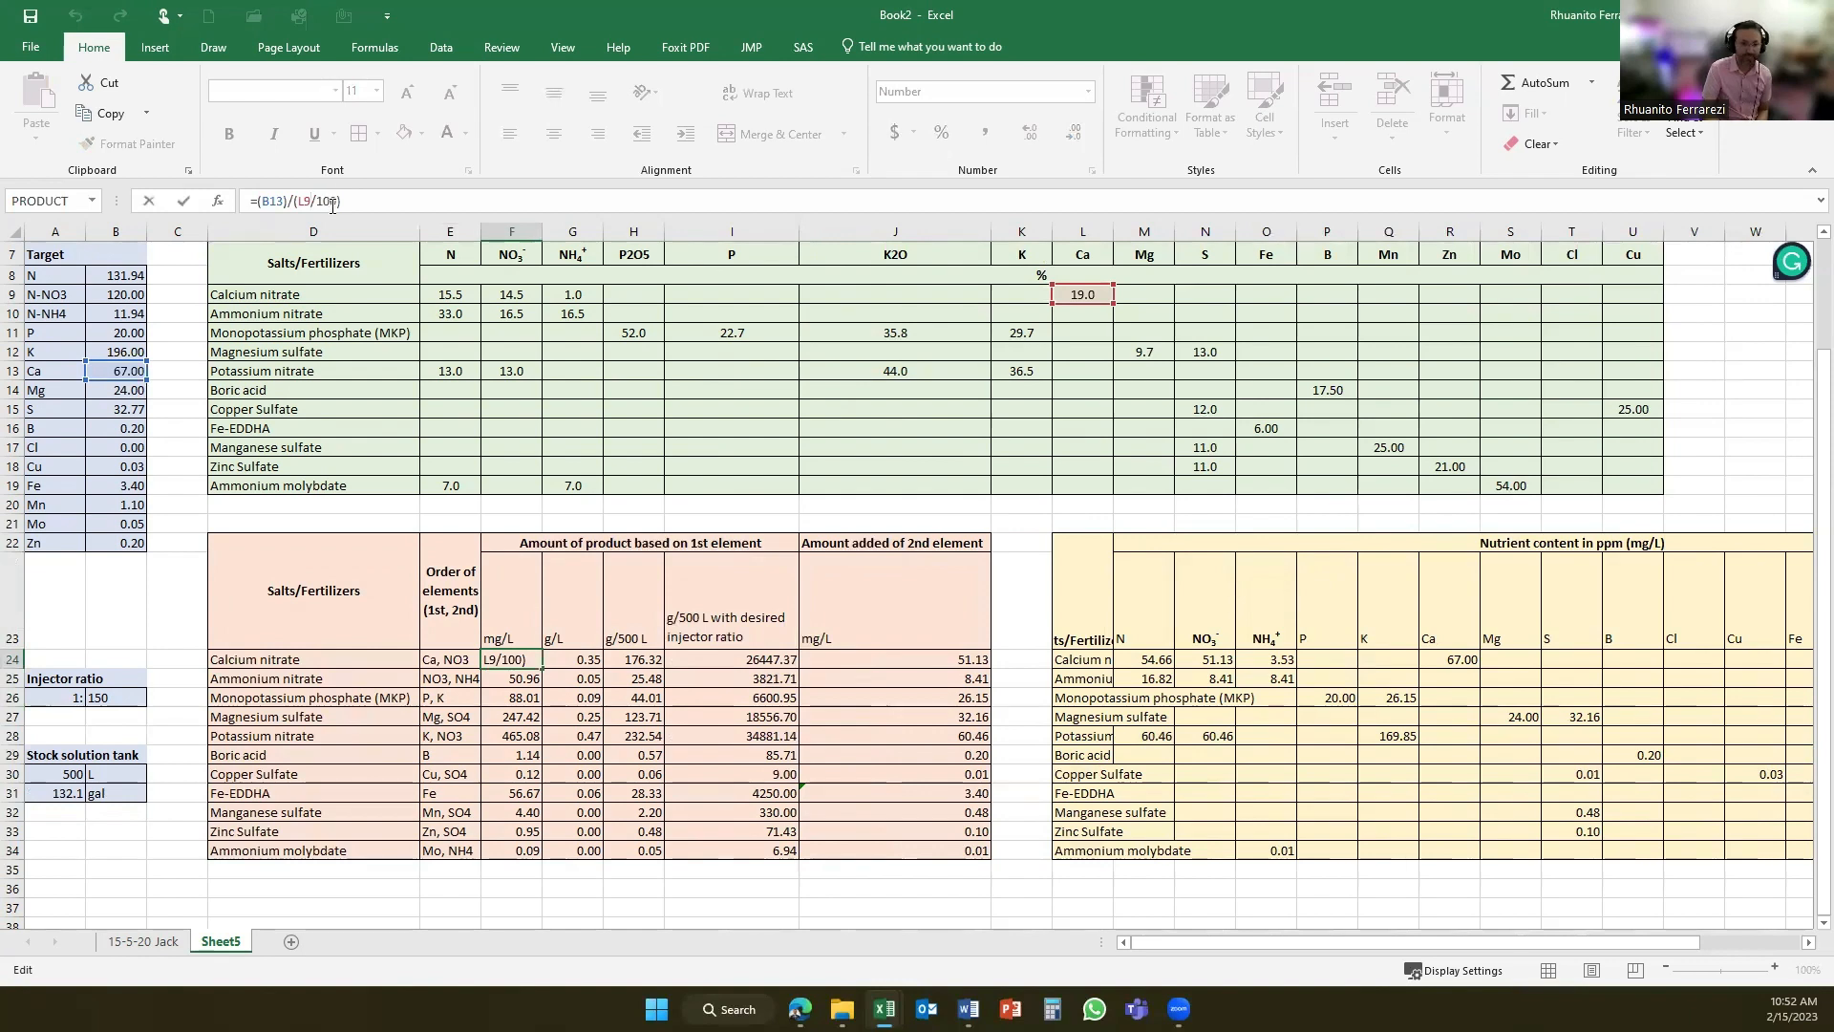
pyautogui.press('Return')
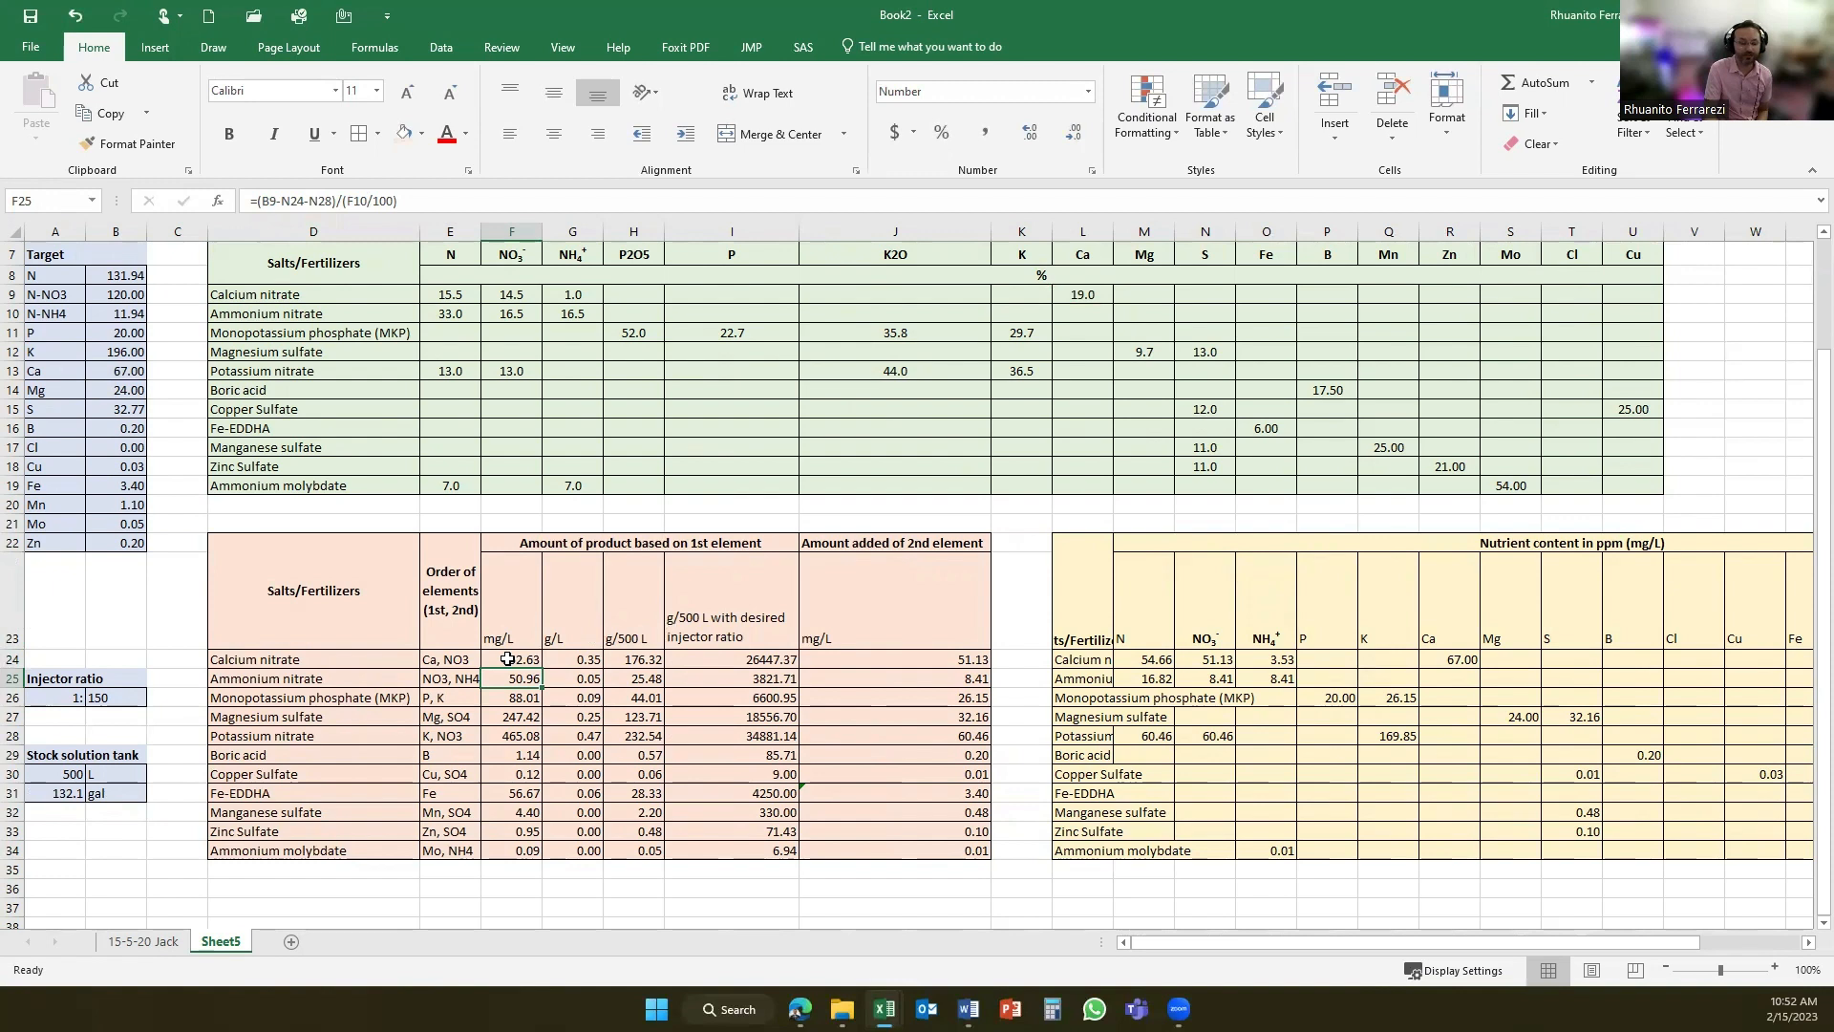
# - Examine calcium nitrate's formulas for g/L, g/500 L and g/500 L with the desired injector ratio
pyautogui.click(589, 659)
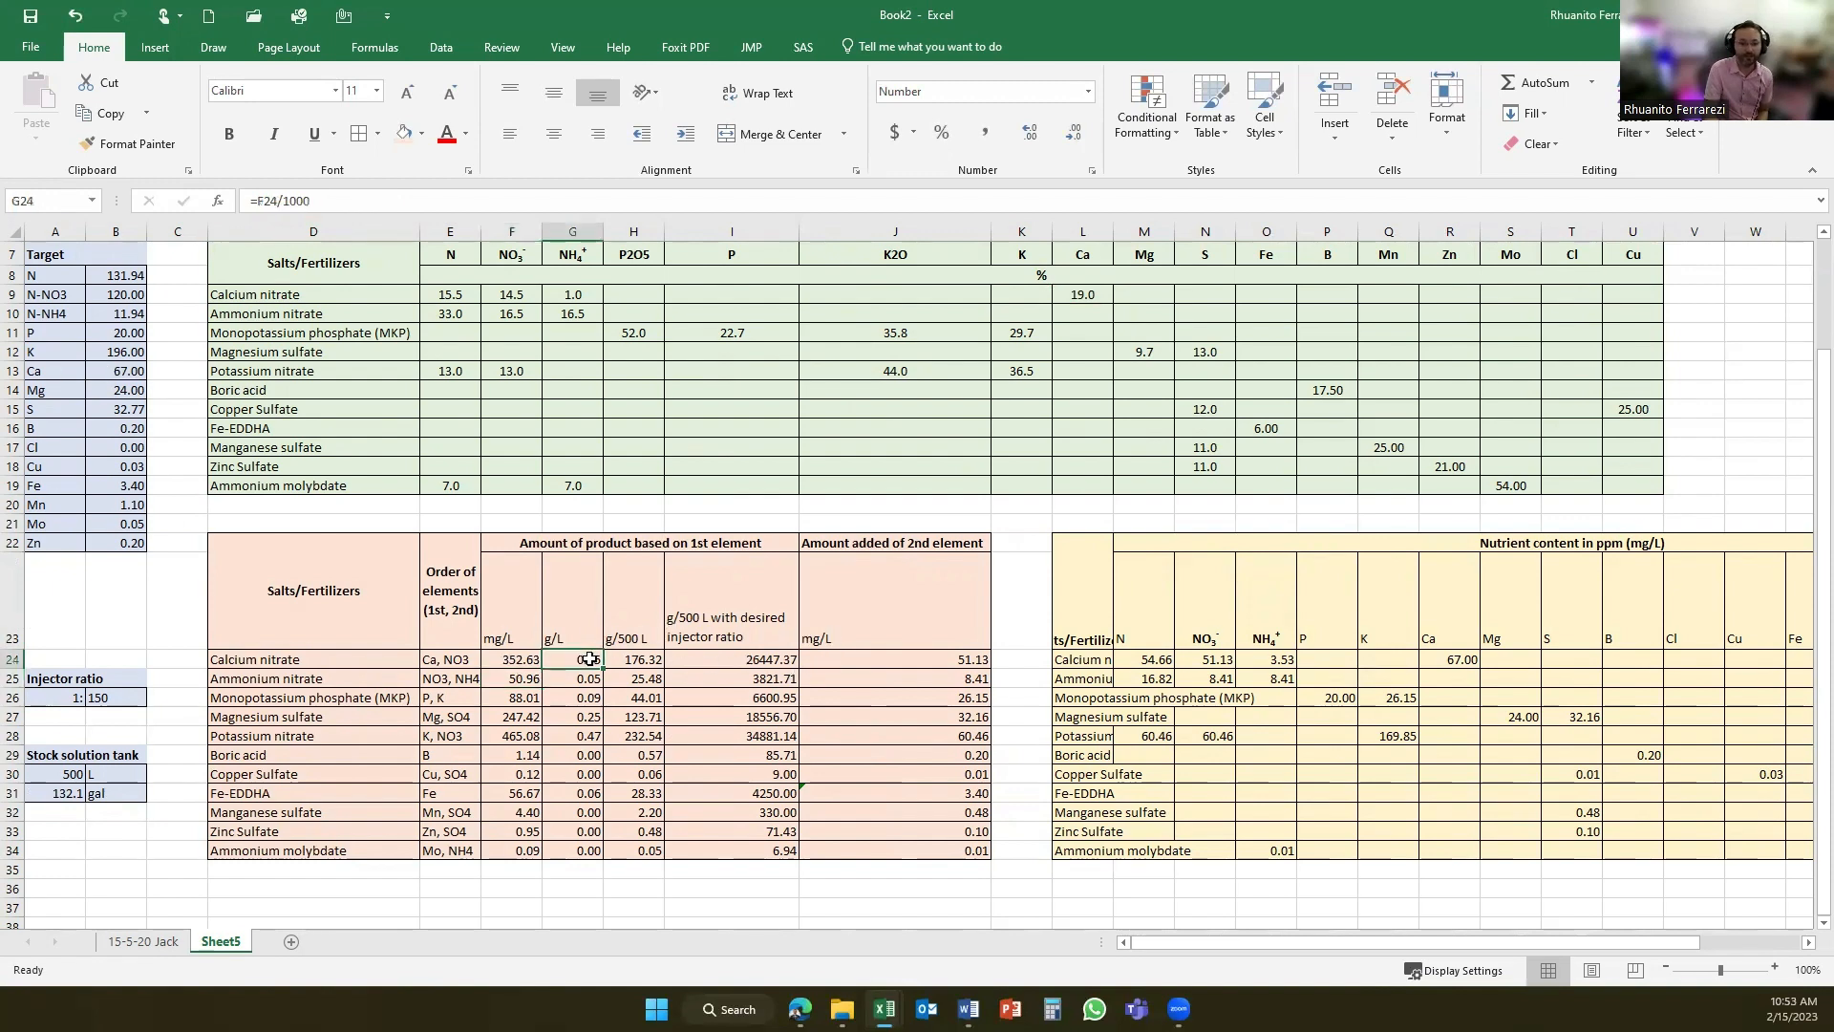
pyautogui.click(334, 200)
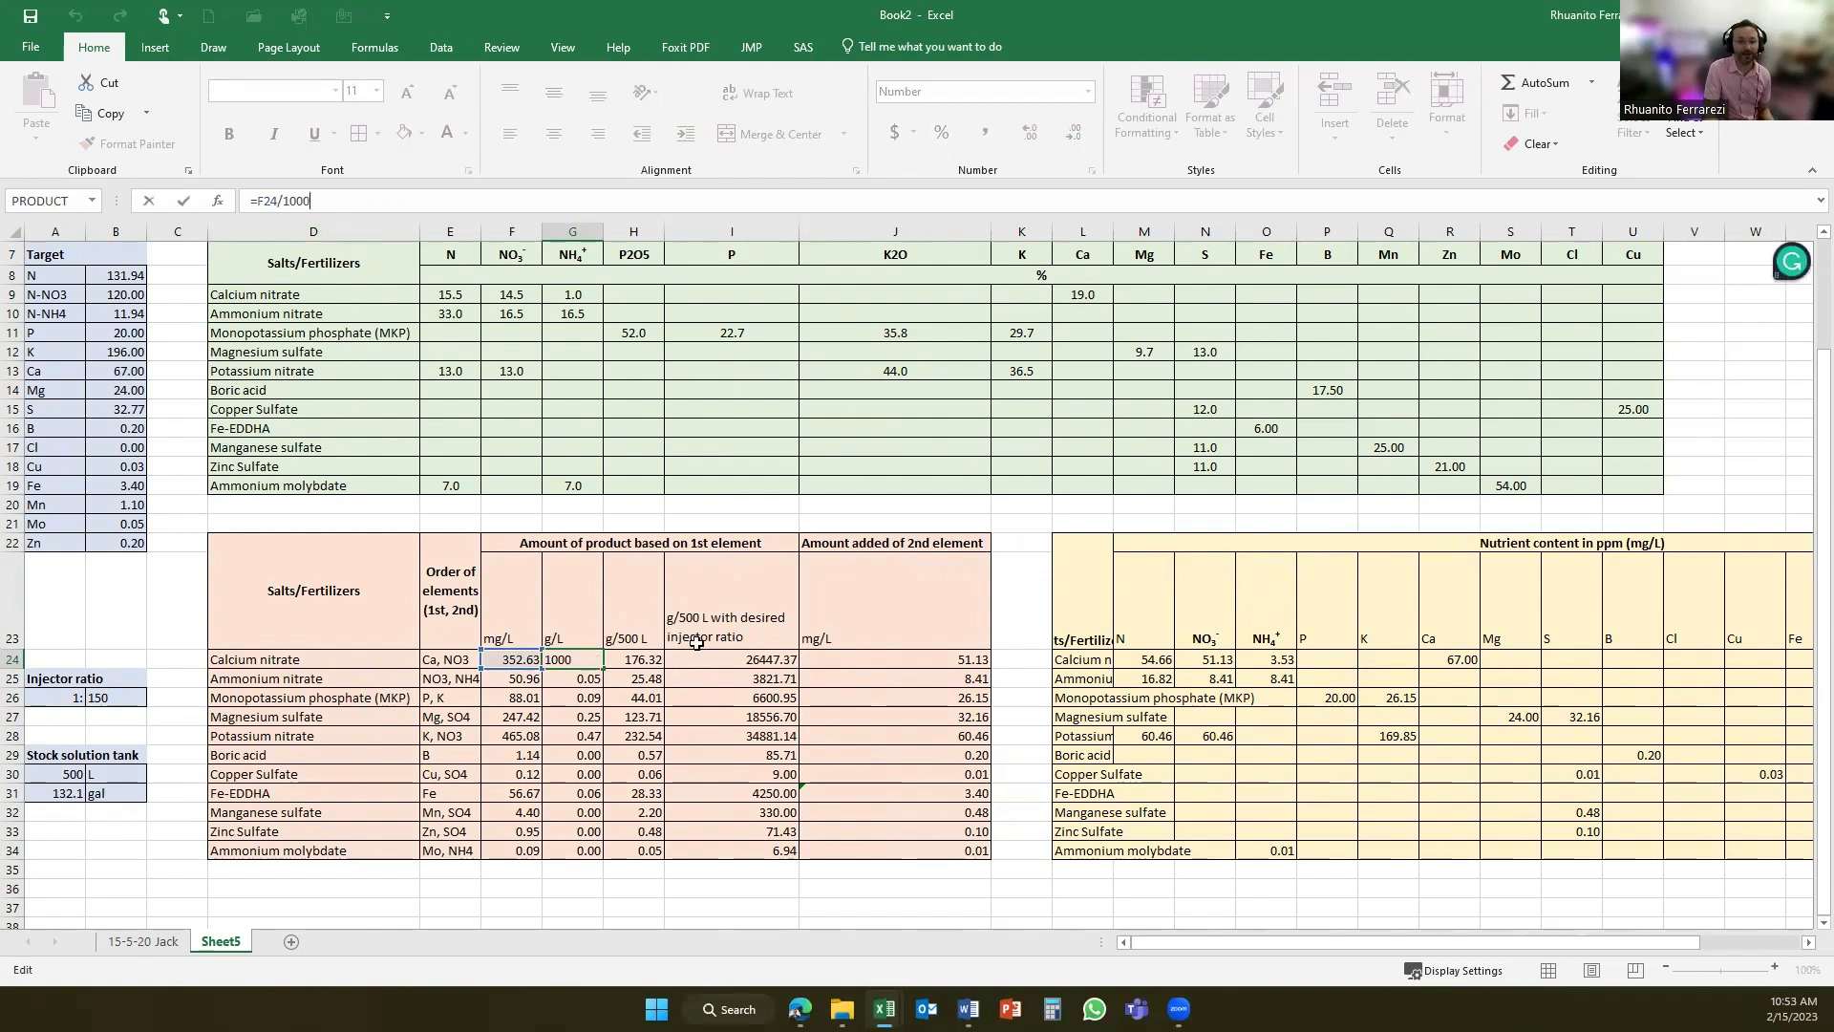
pyautogui.click(649, 657)
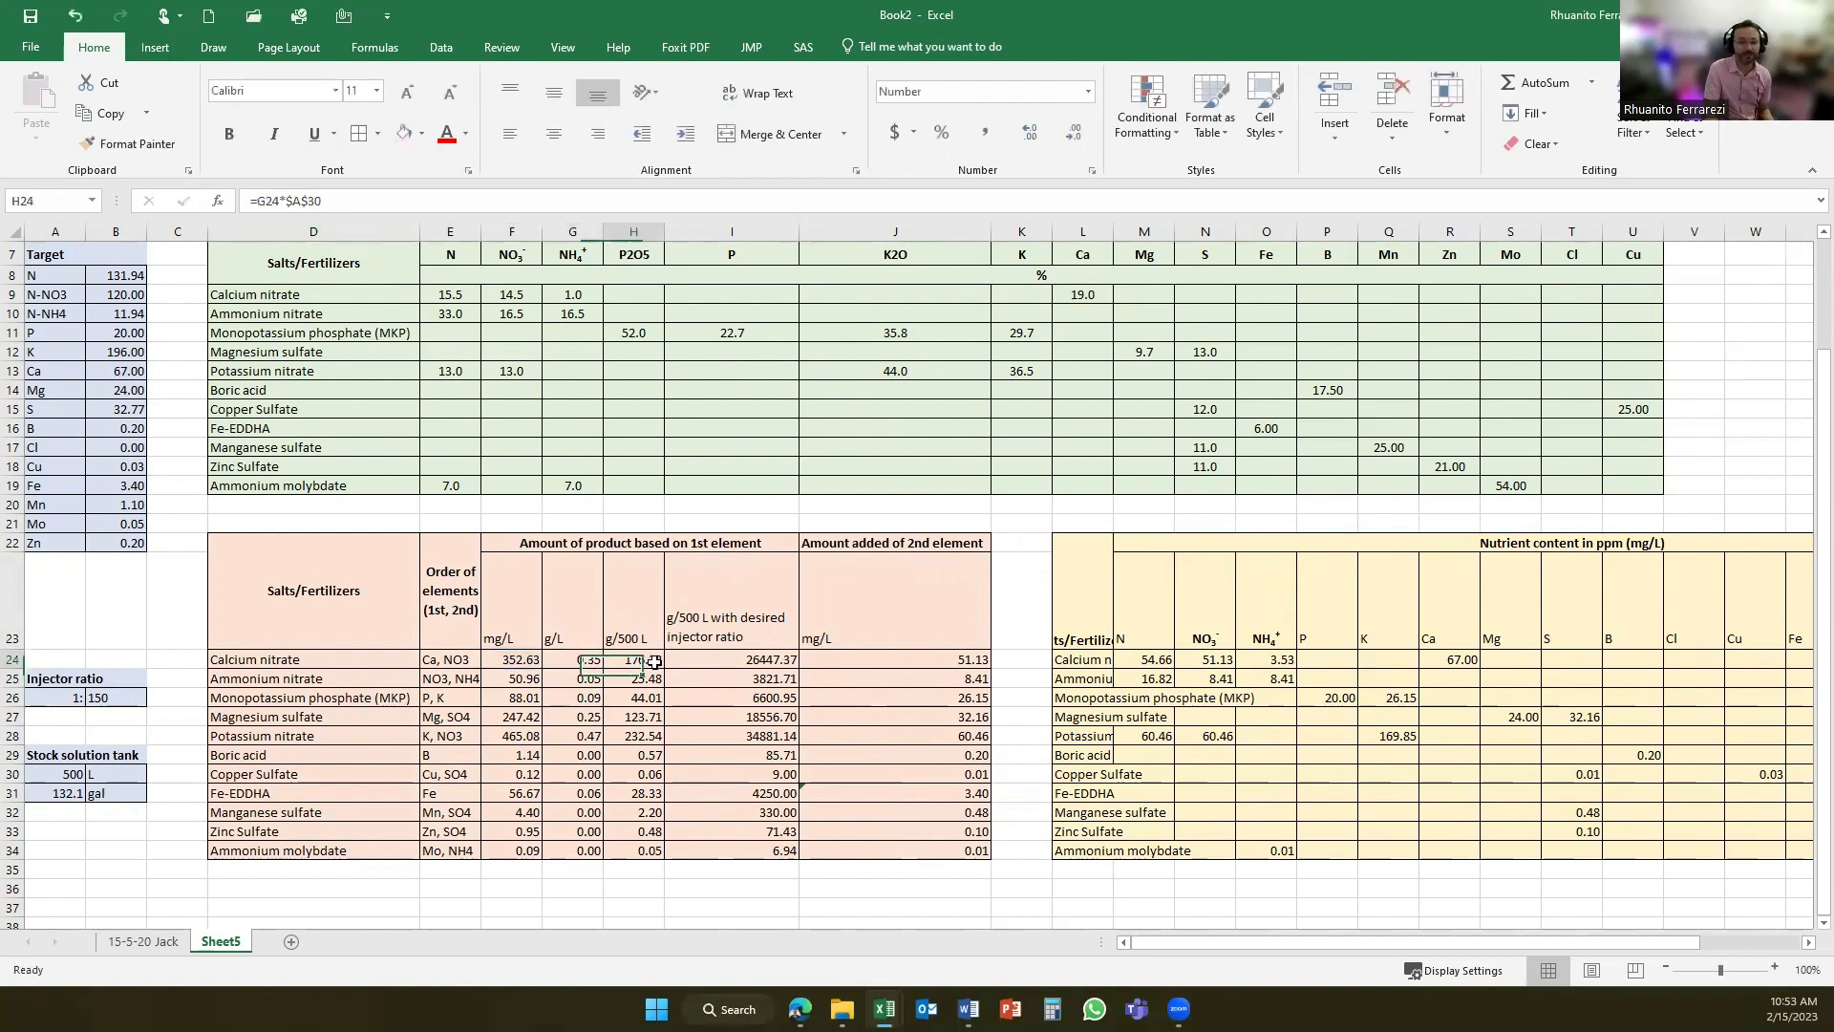
pyautogui.click(407, 203)
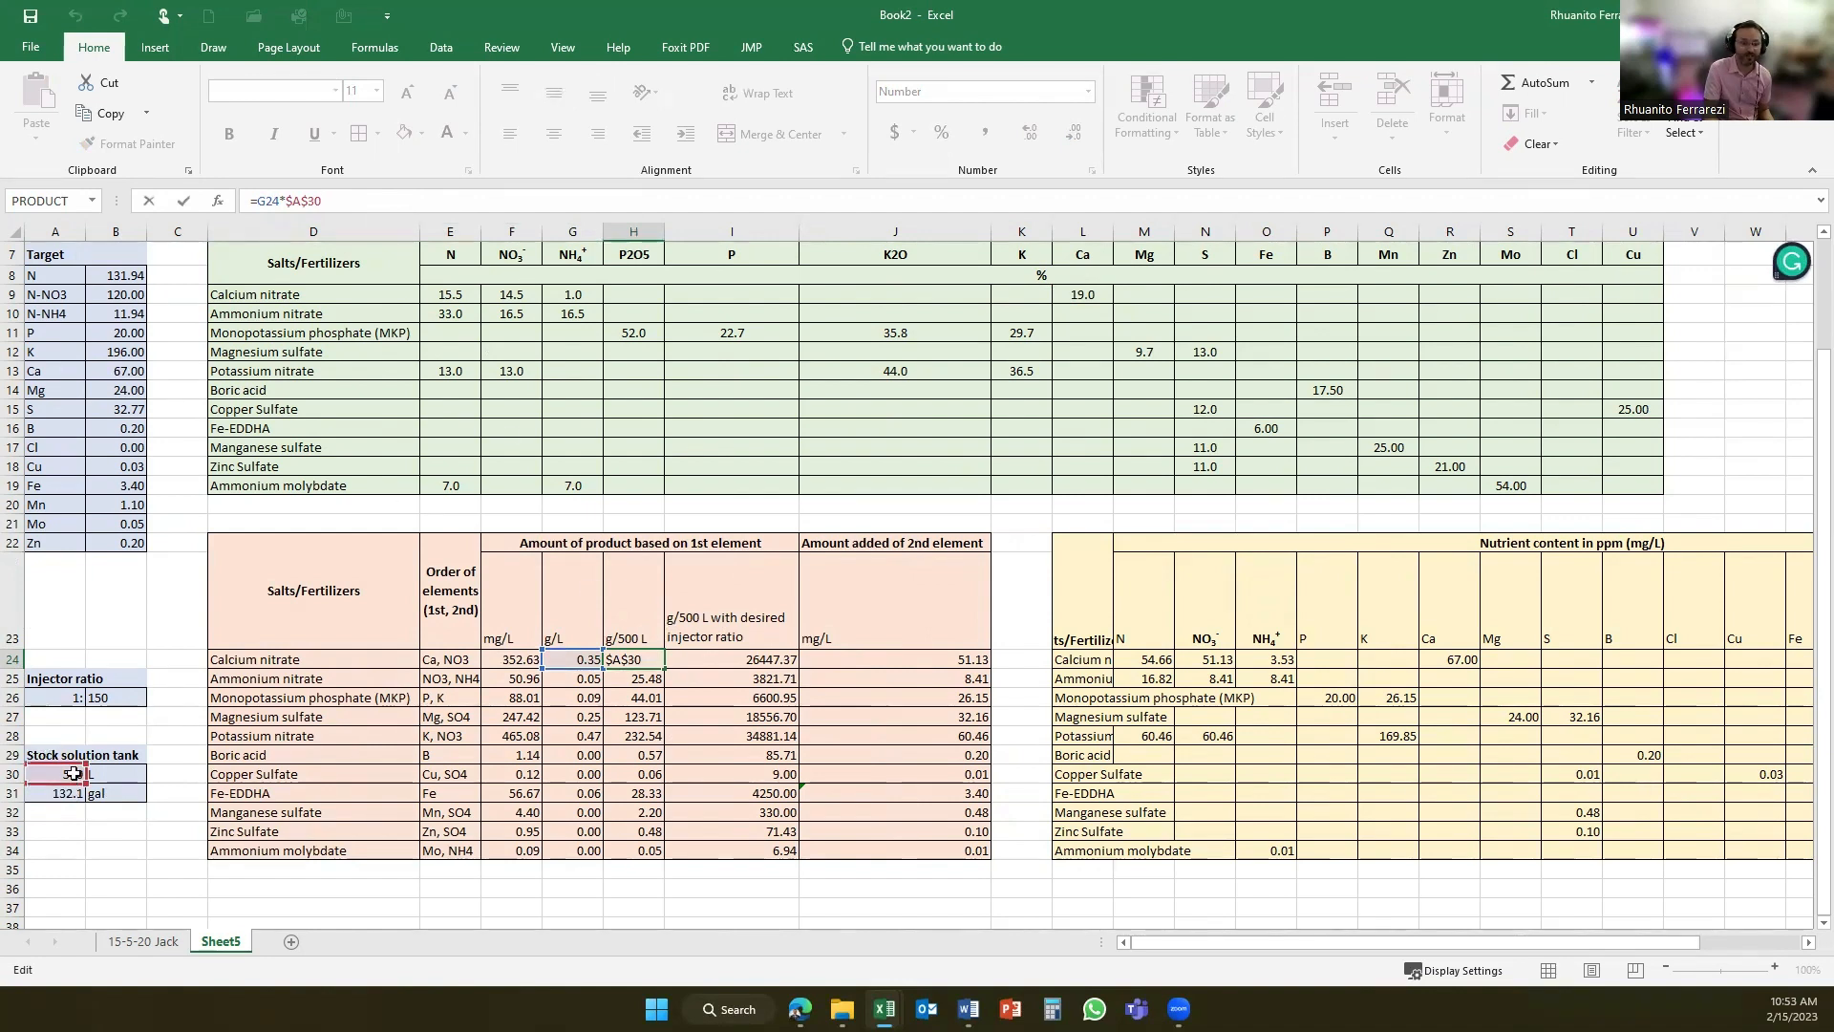
pyautogui.press('Return')
pyautogui.click(712, 659)
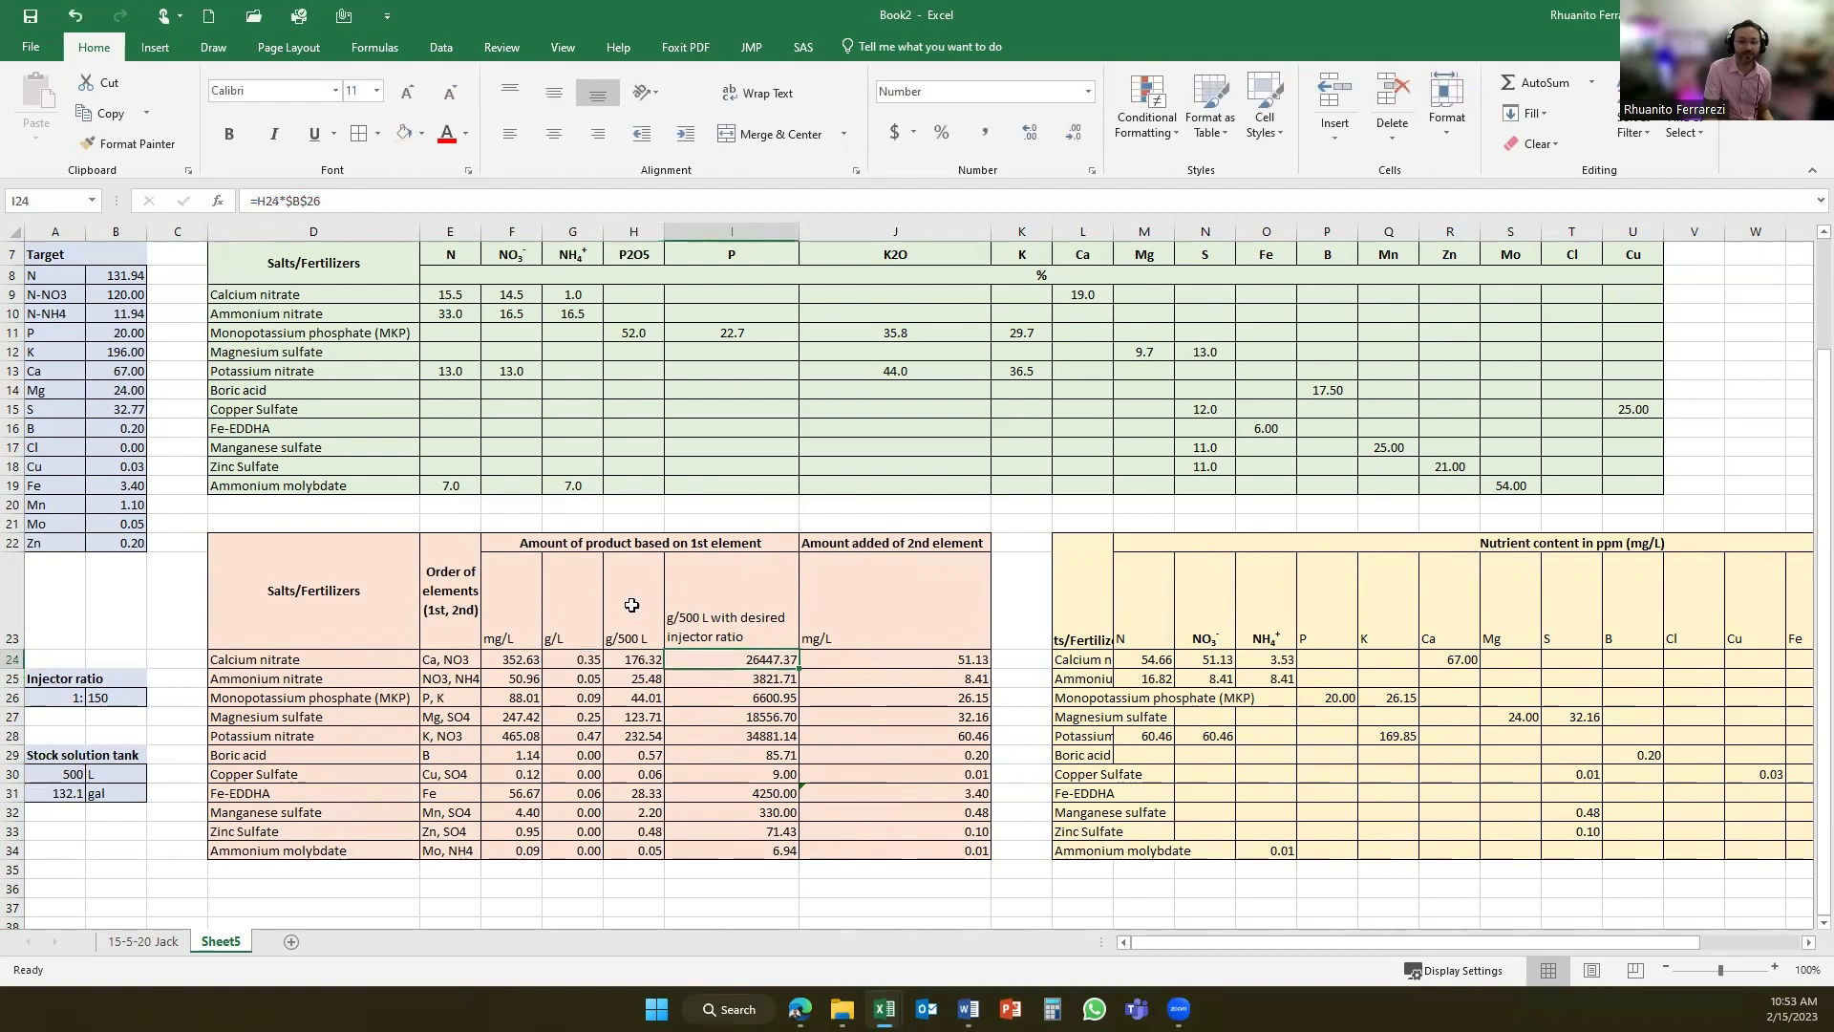
pyautogui.click(332, 208)
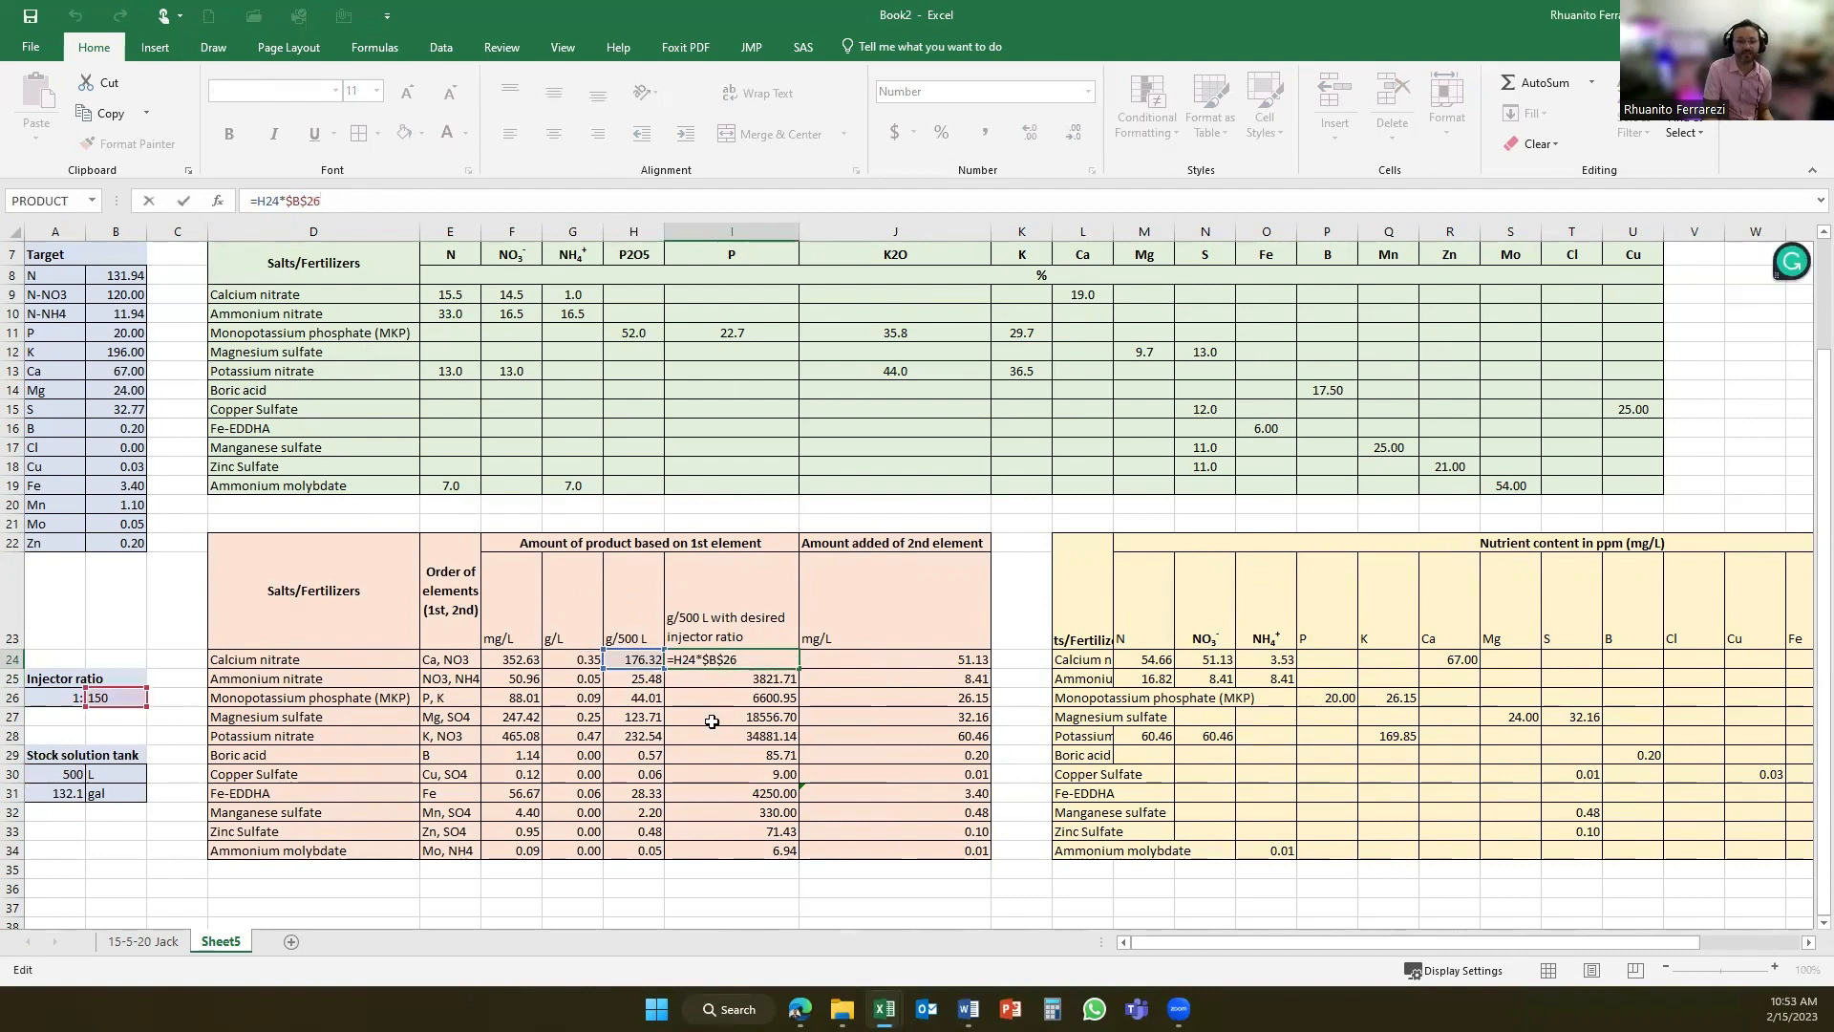
pyautogui.press('Return')
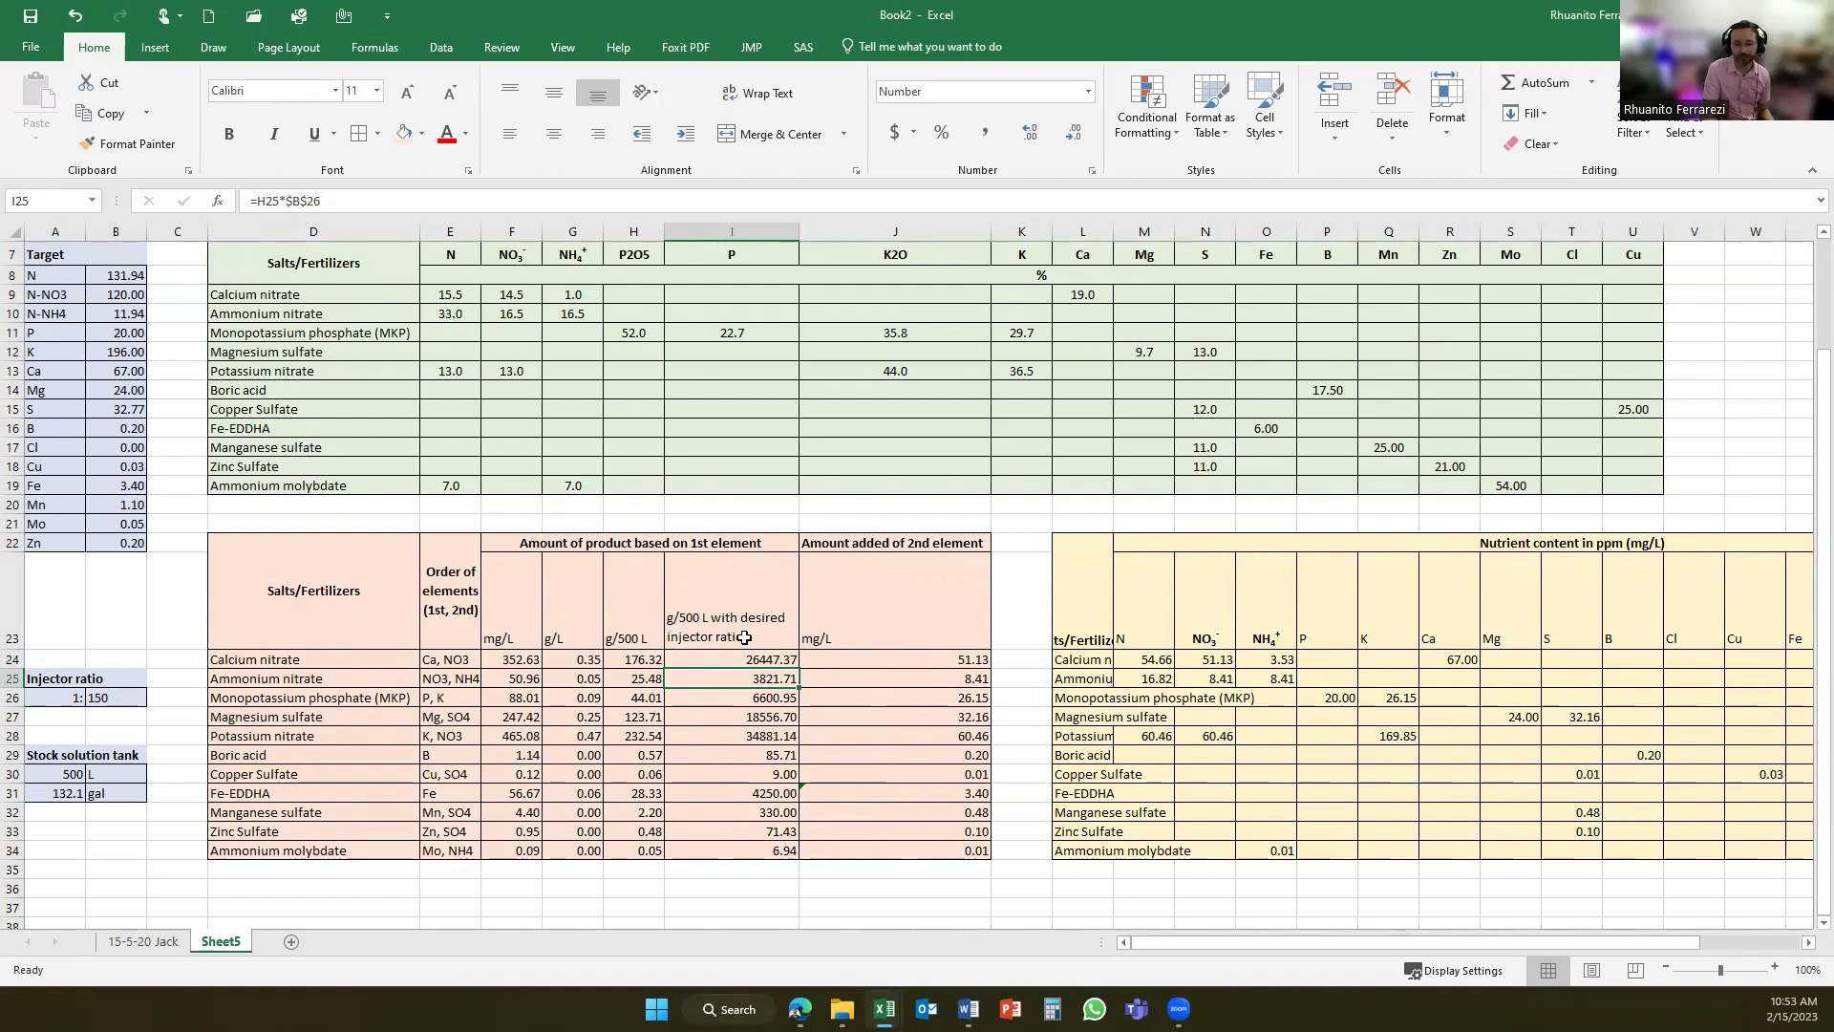
# - Compare with the 15-5-20 Jack sheet and examine the formula for calcium nitrate's amount added of the 2nd element
pyautogui.click(887, 660)
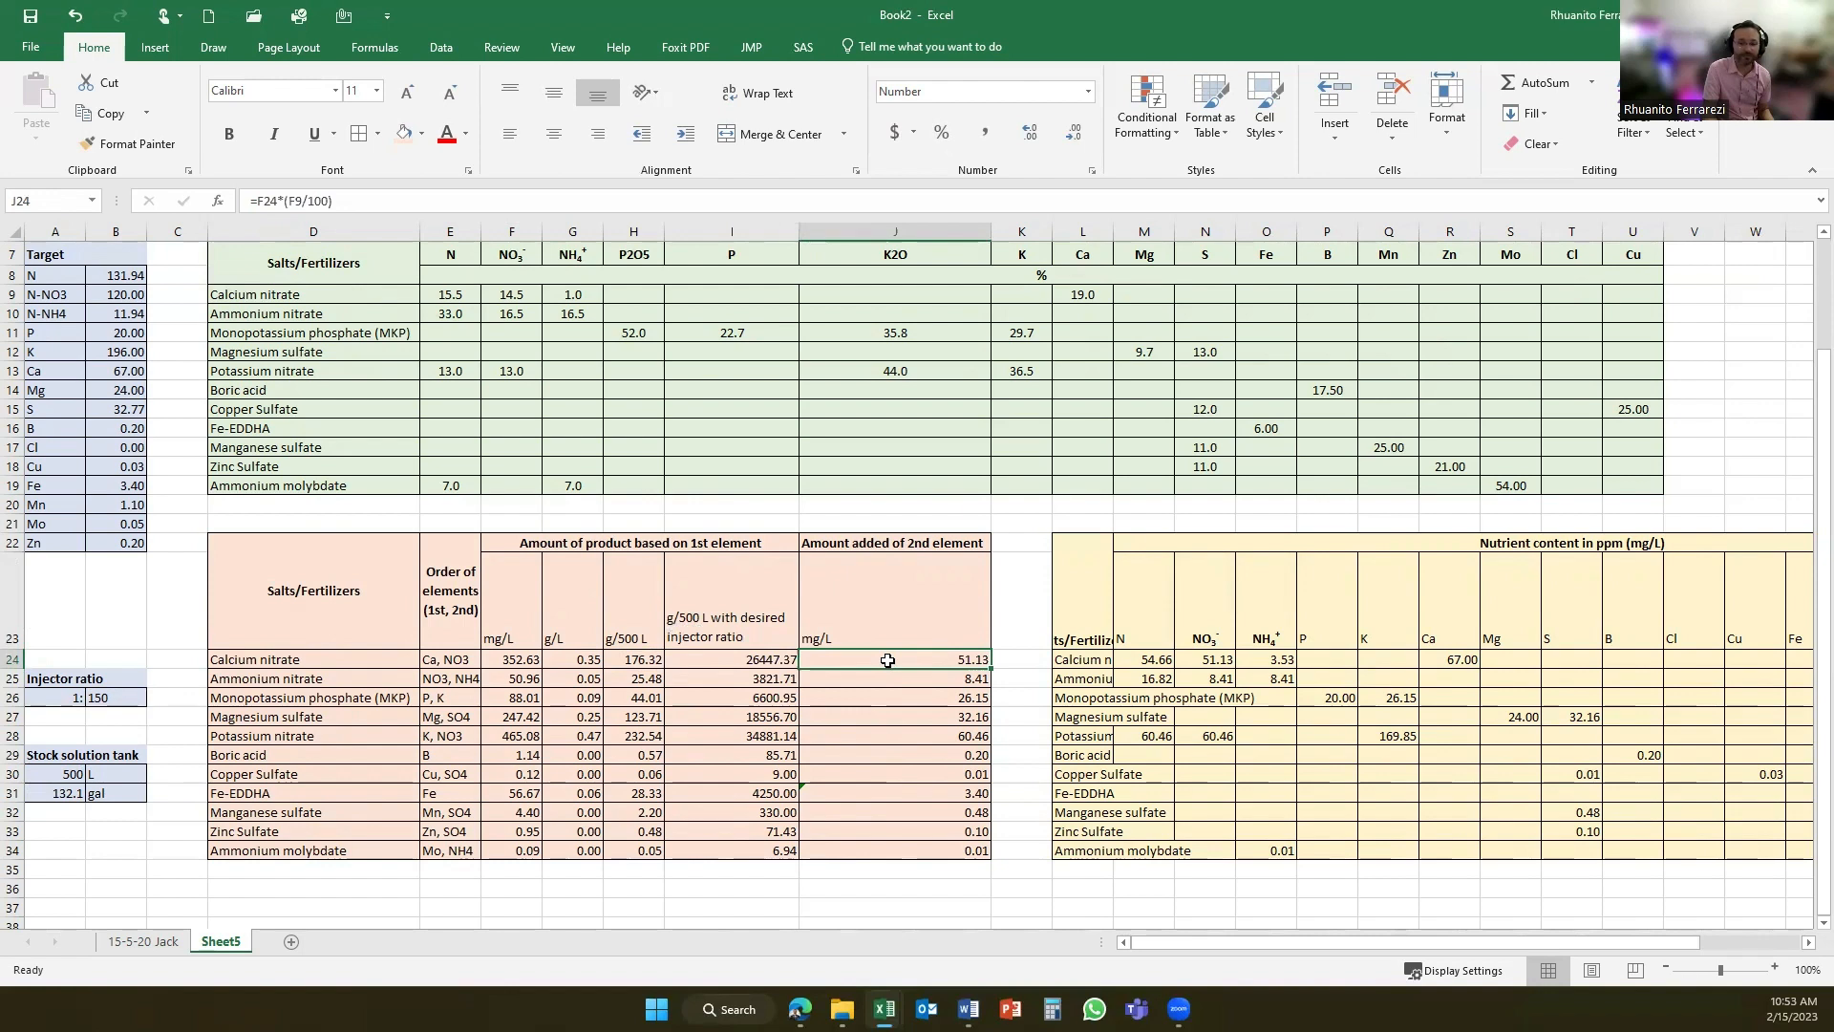
pyautogui.click(144, 941)
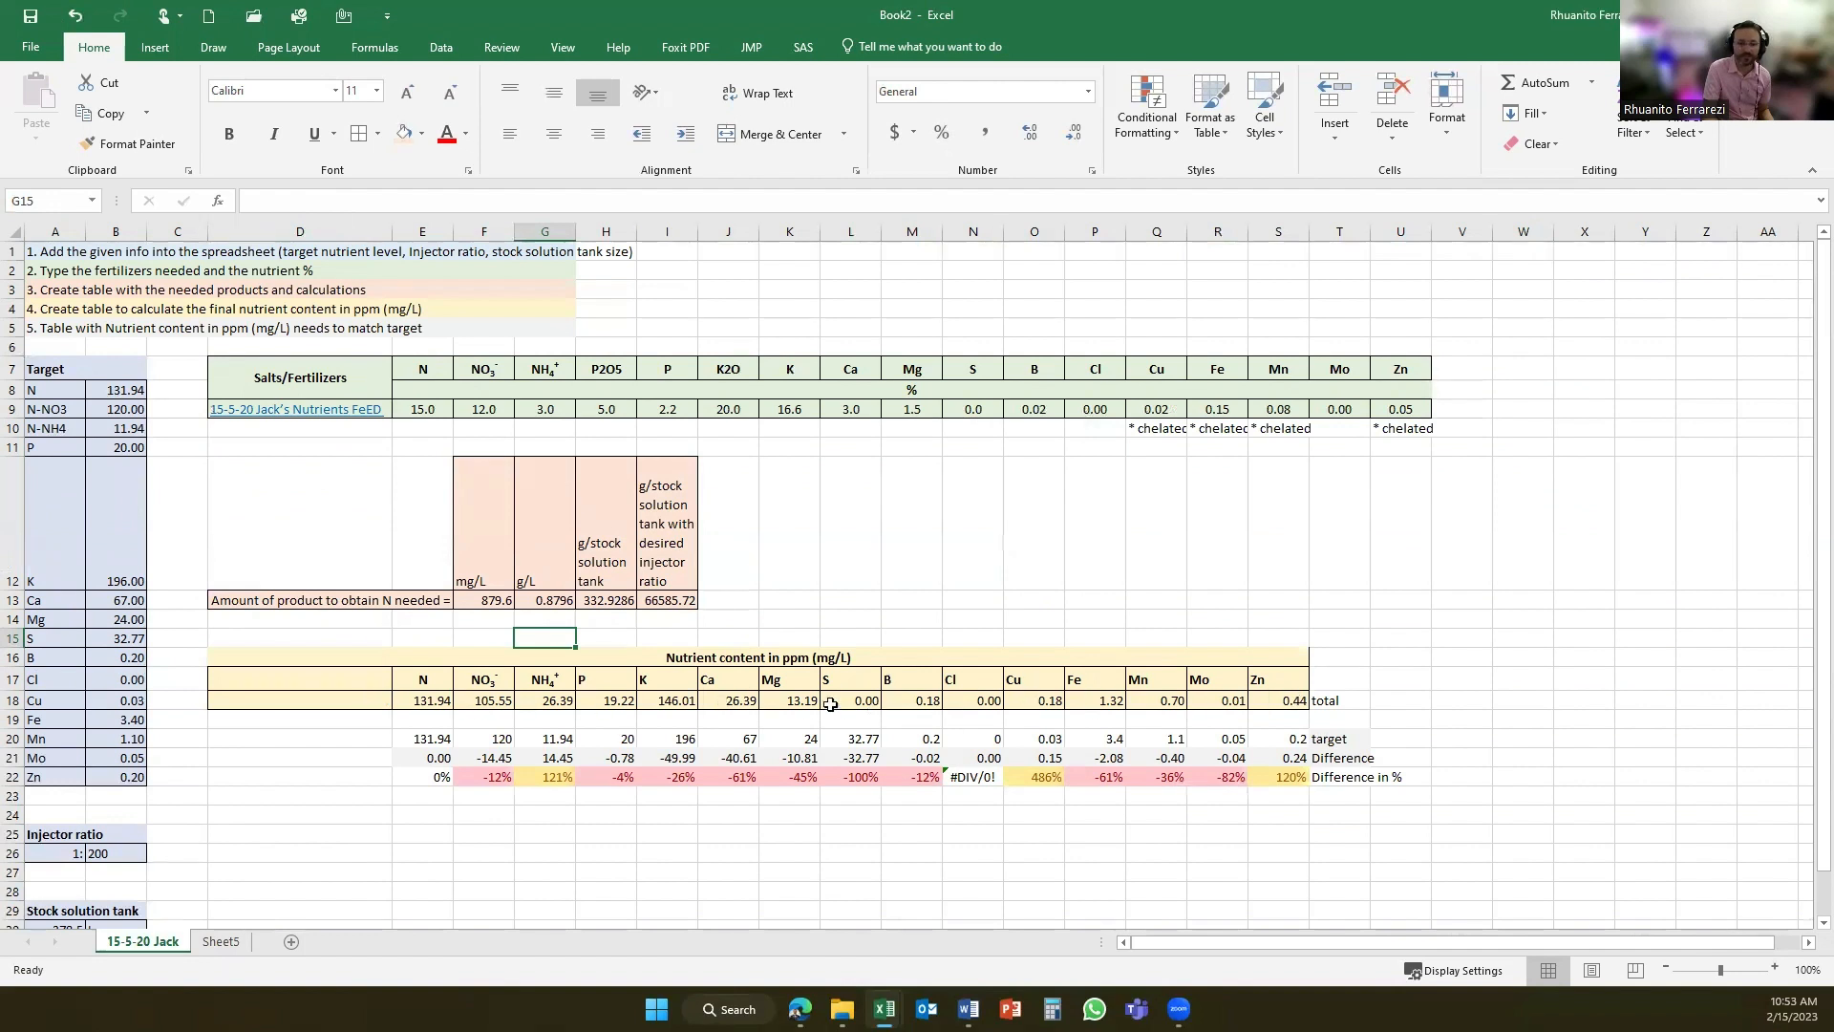
pyautogui.click(222, 942)
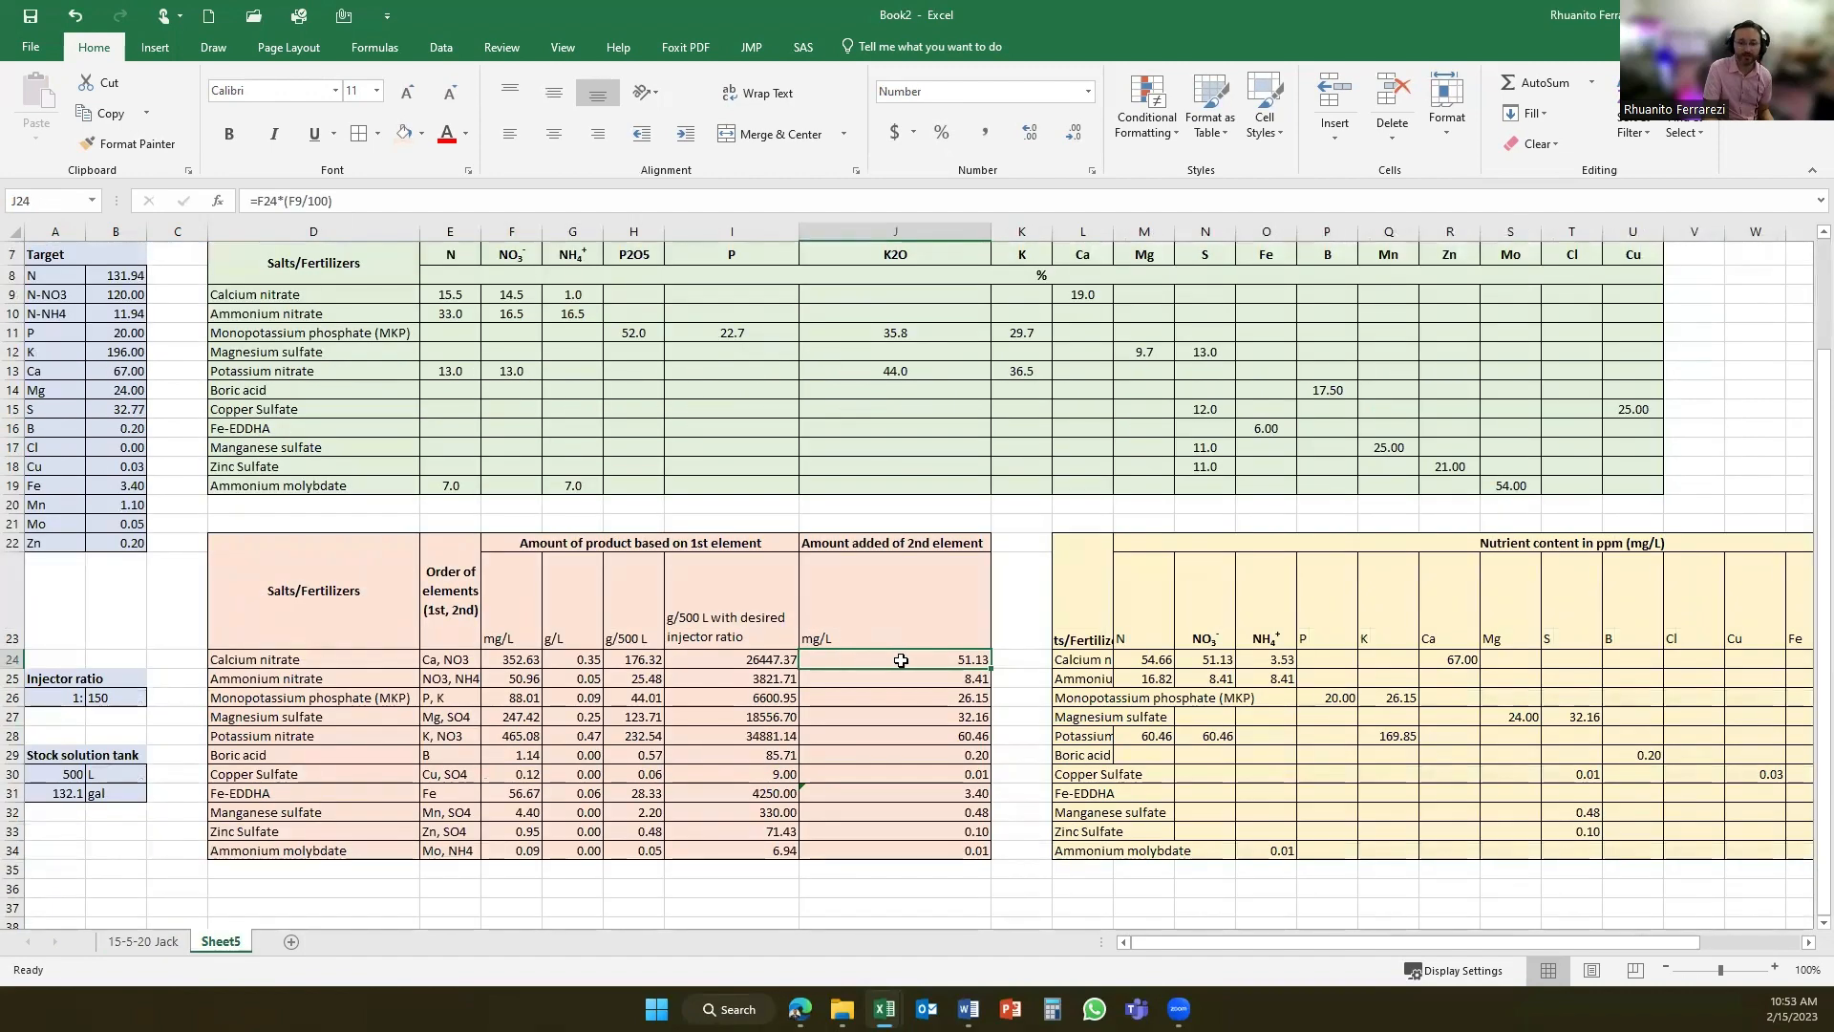
pyautogui.click(296, 201)
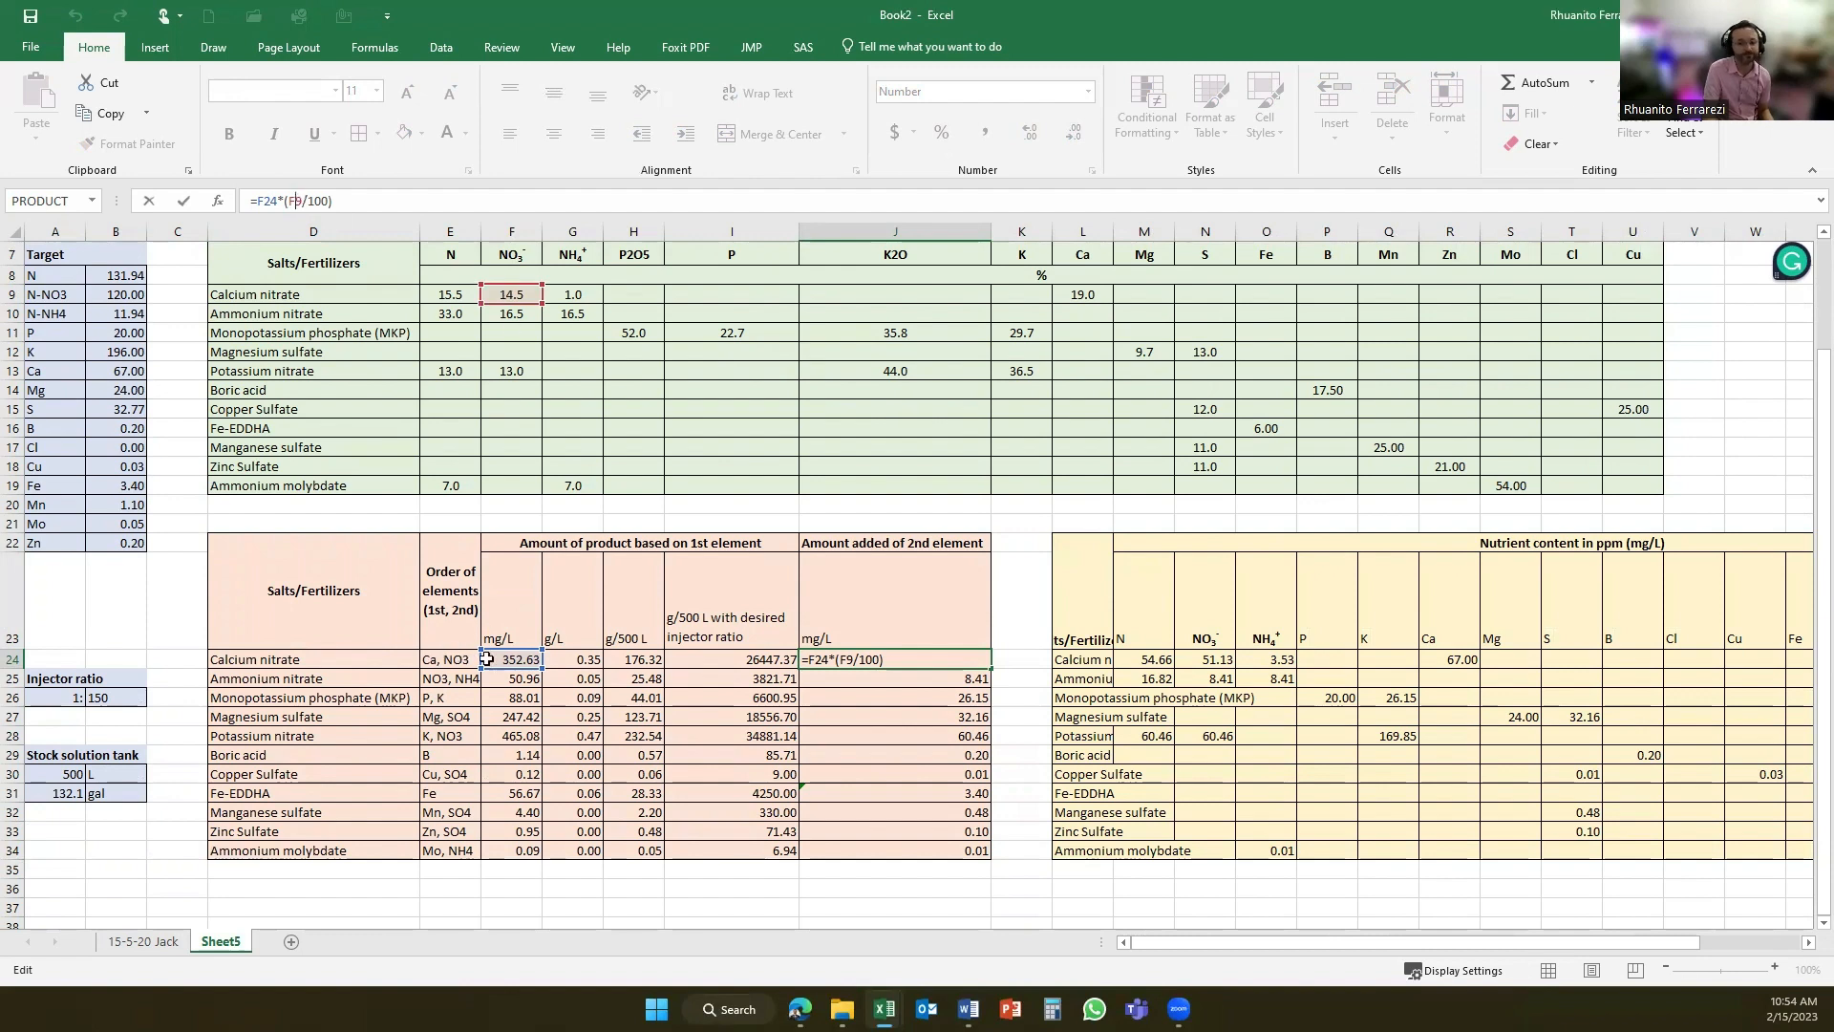
pyautogui.press('Return')
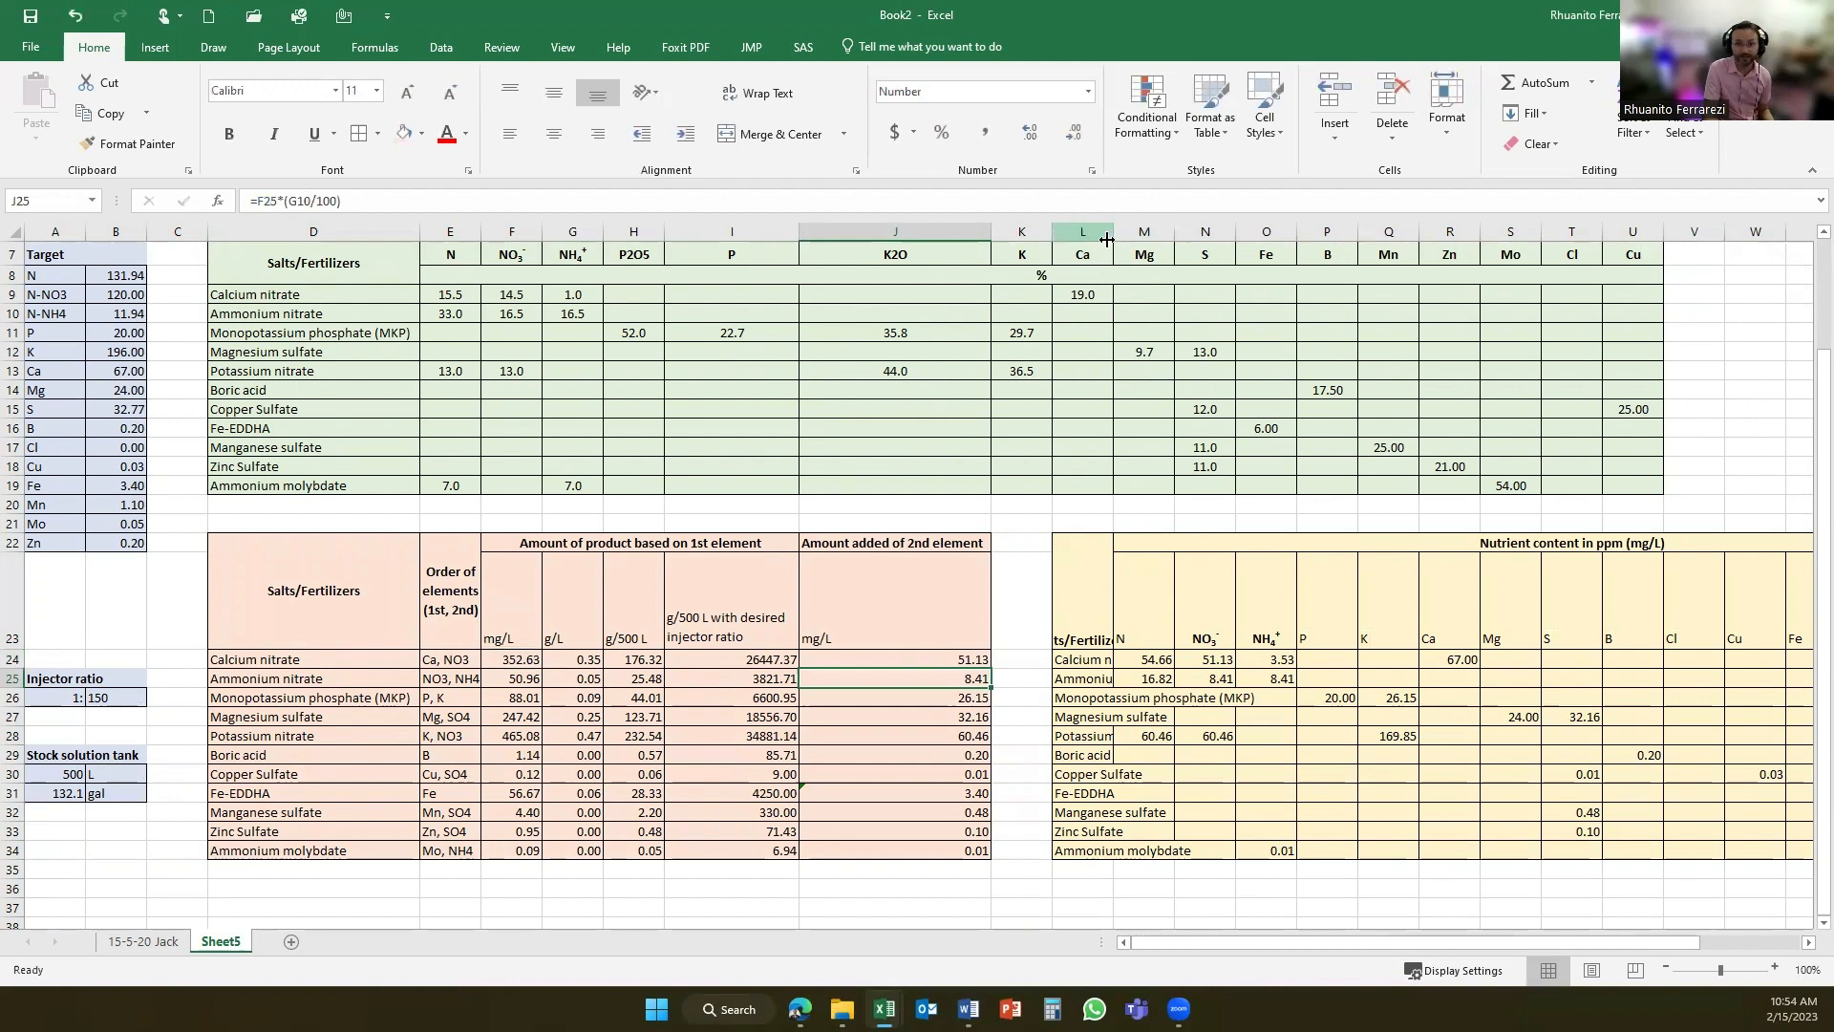
# - Widen column L to fit the fertilizer names and inspect calcium nitrate's total N formula in the nutrient content table
pyautogui.moveTo(1113, 236); pyautogui.dragTo(1264, 236)
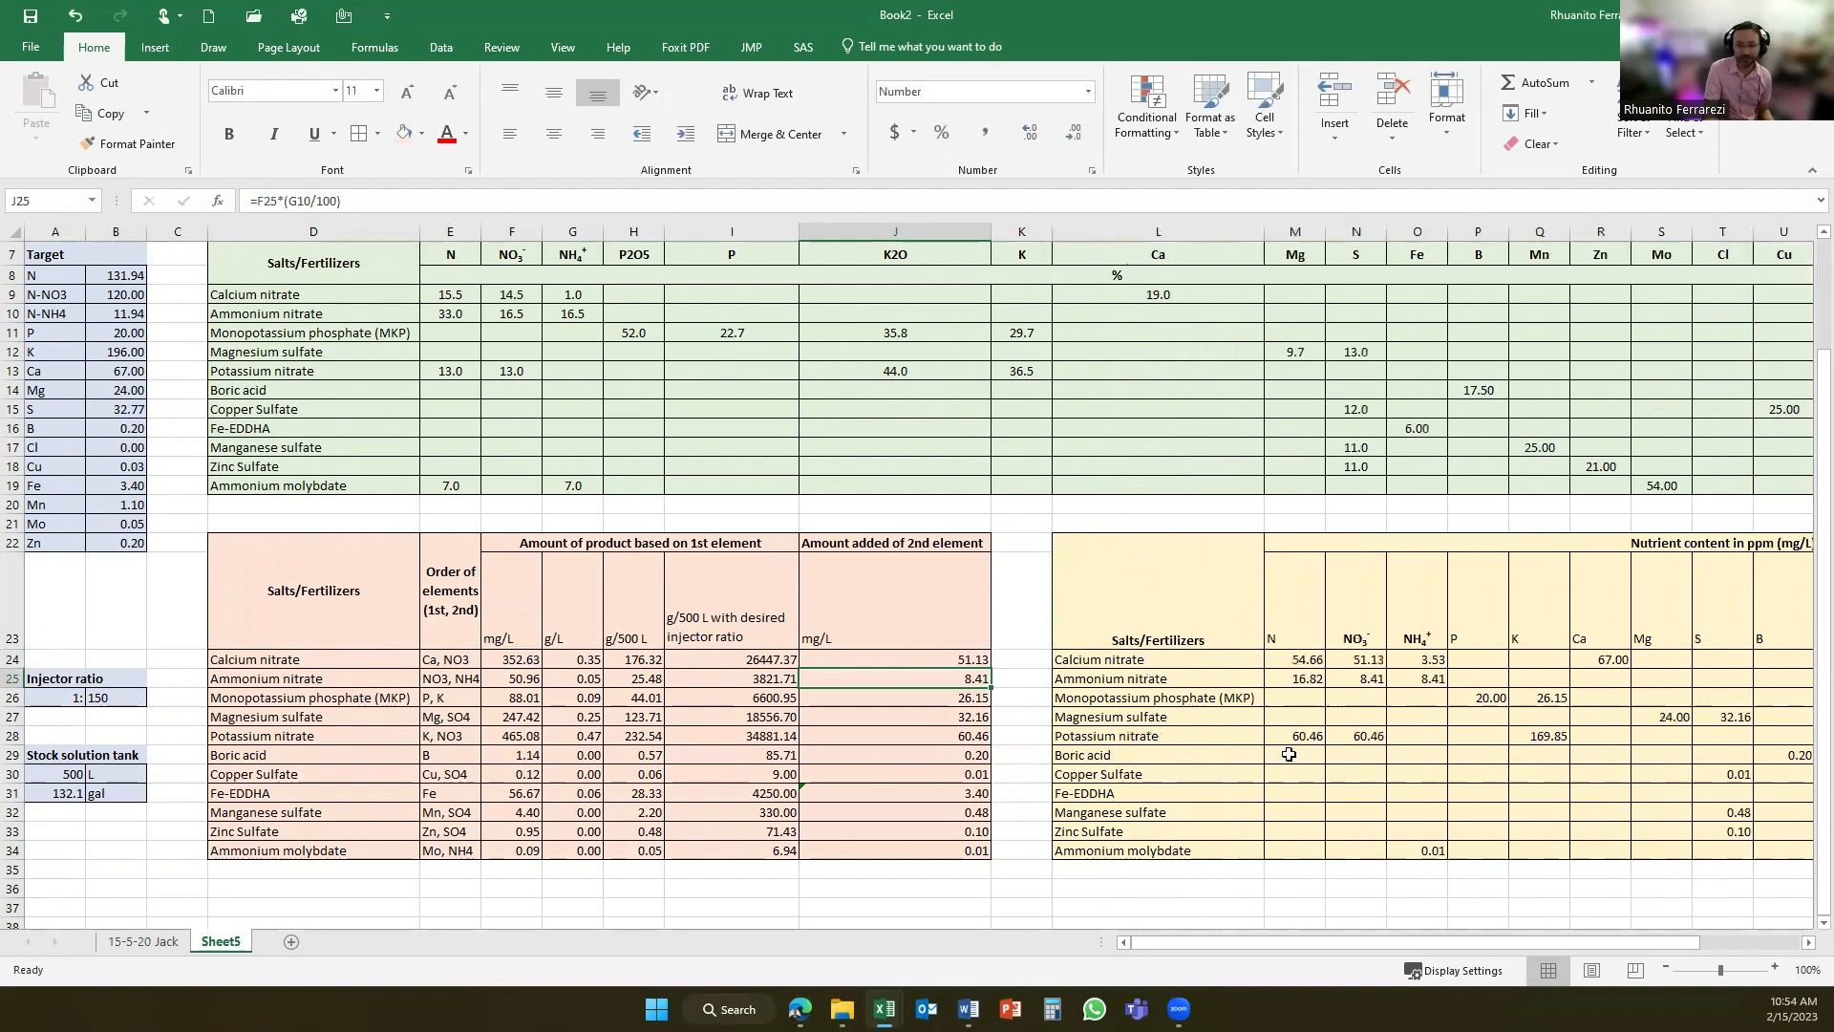
pyautogui.click(1301, 660)
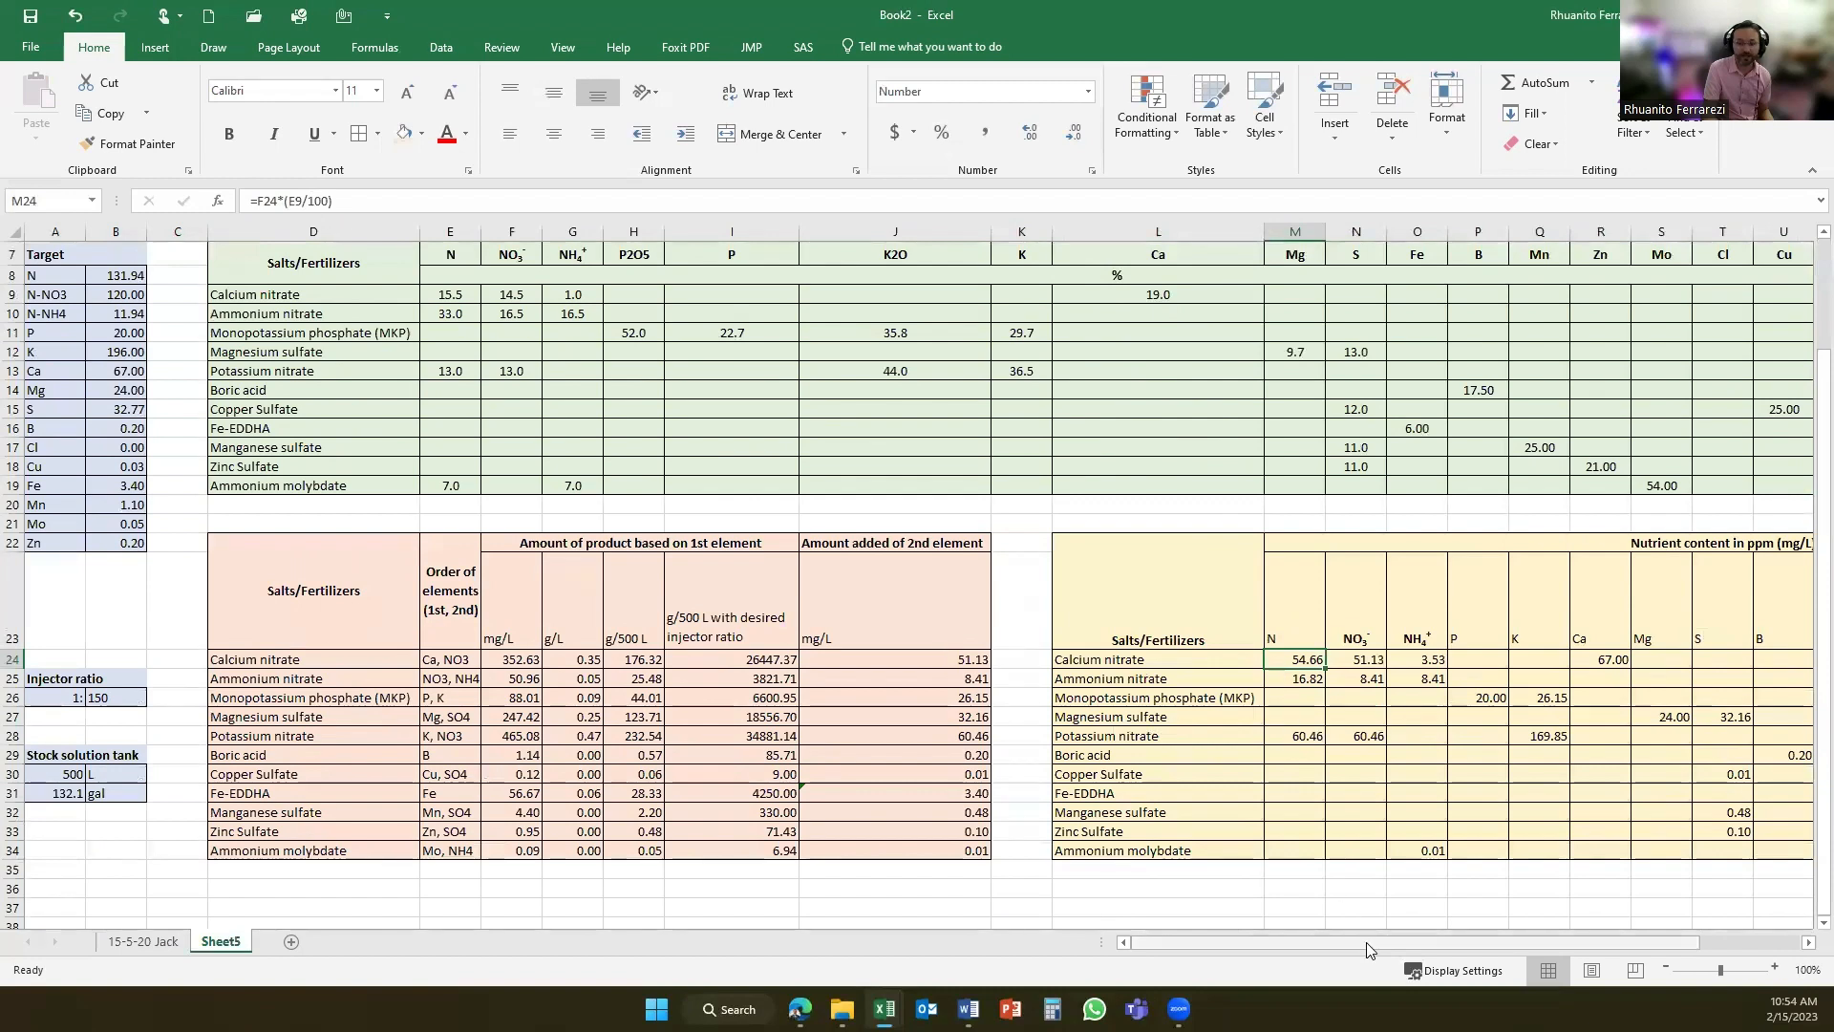
pyautogui.moveTo(1452, 943); pyautogui.dragTo(1552, 953)
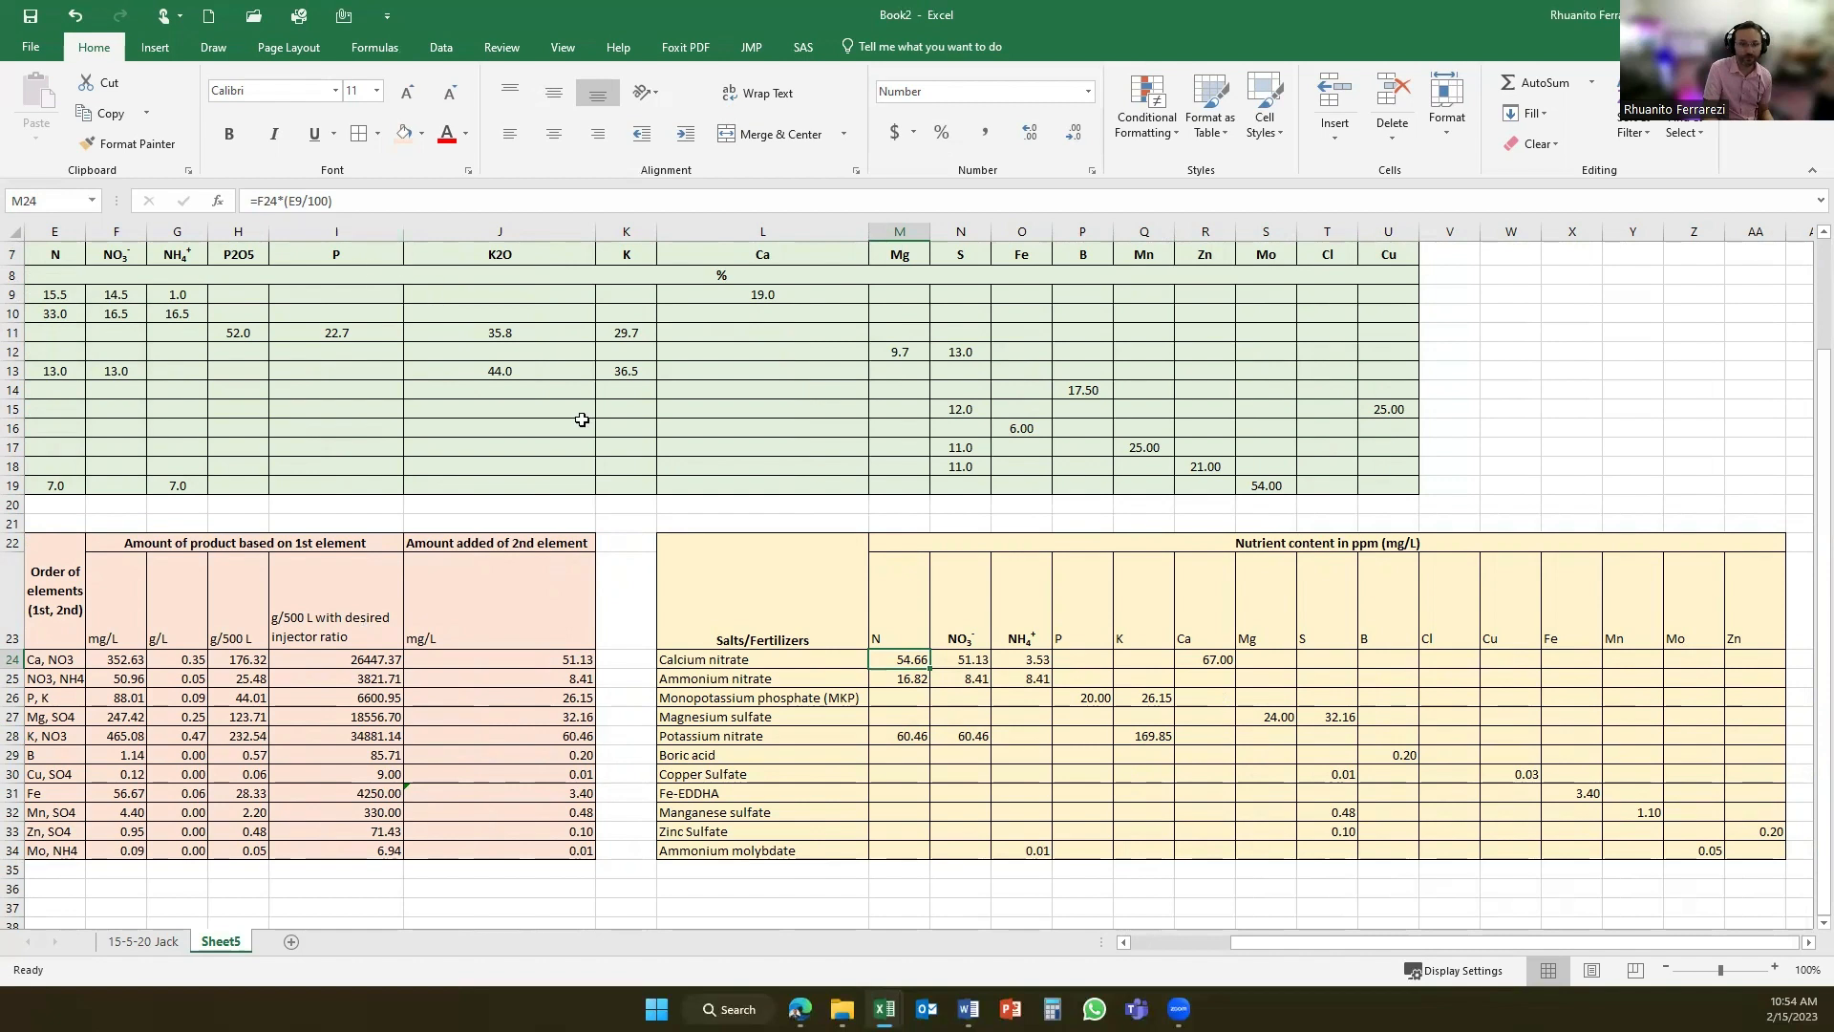
pyautogui.press('F2')
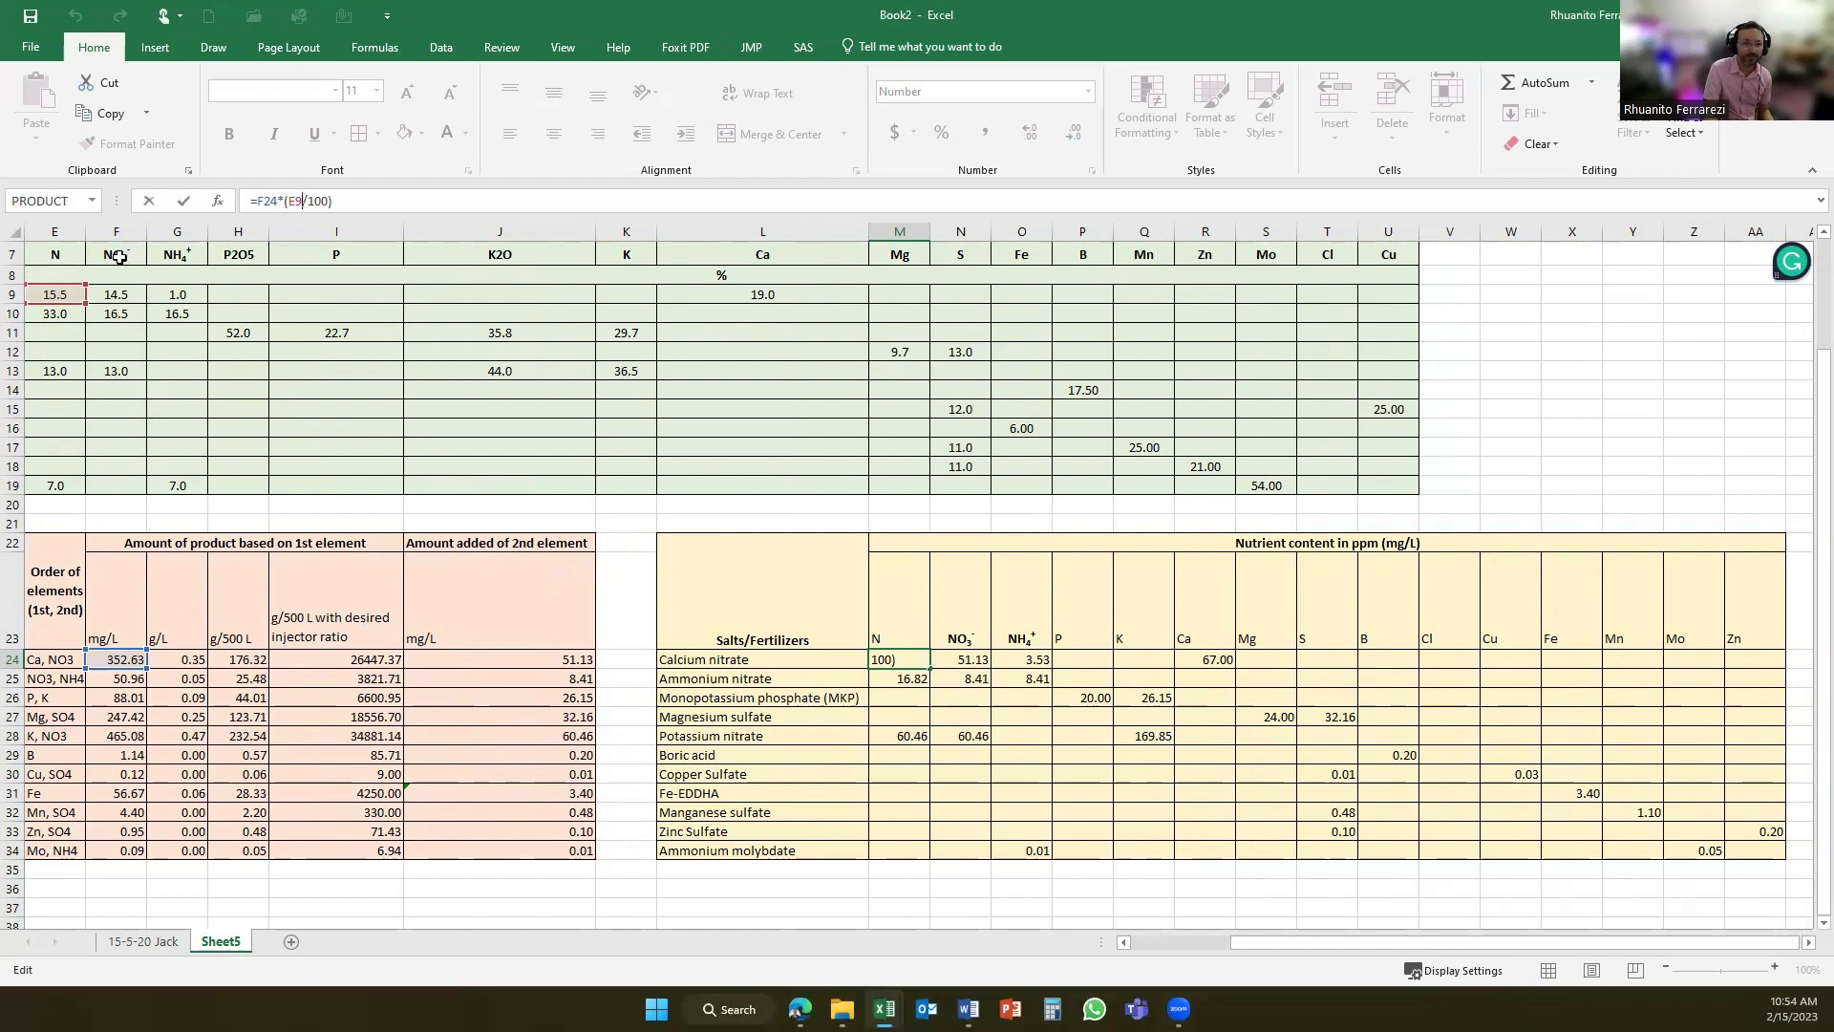
pyautogui.press('Return')
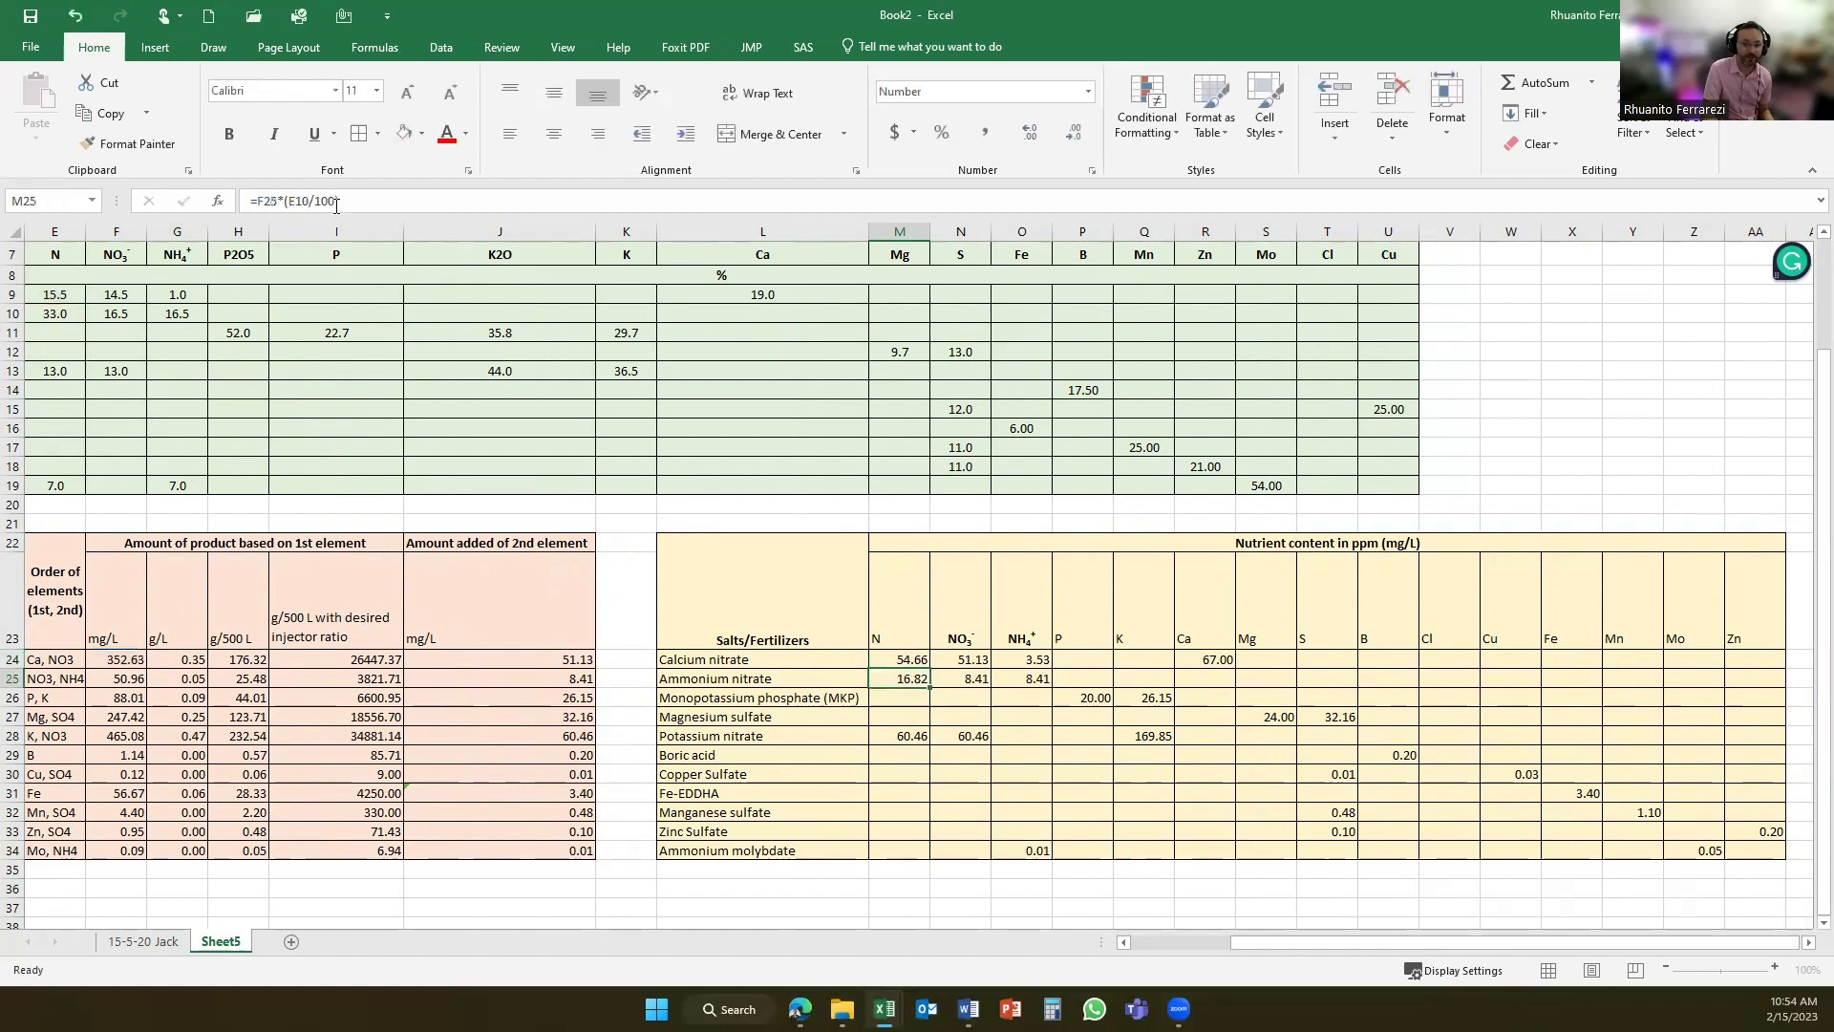
# - Examine calcium nitrate's NO3 and Ca formulas in the nutrient content table
pyautogui.click(975, 658)
pyautogui.click(310, 200)
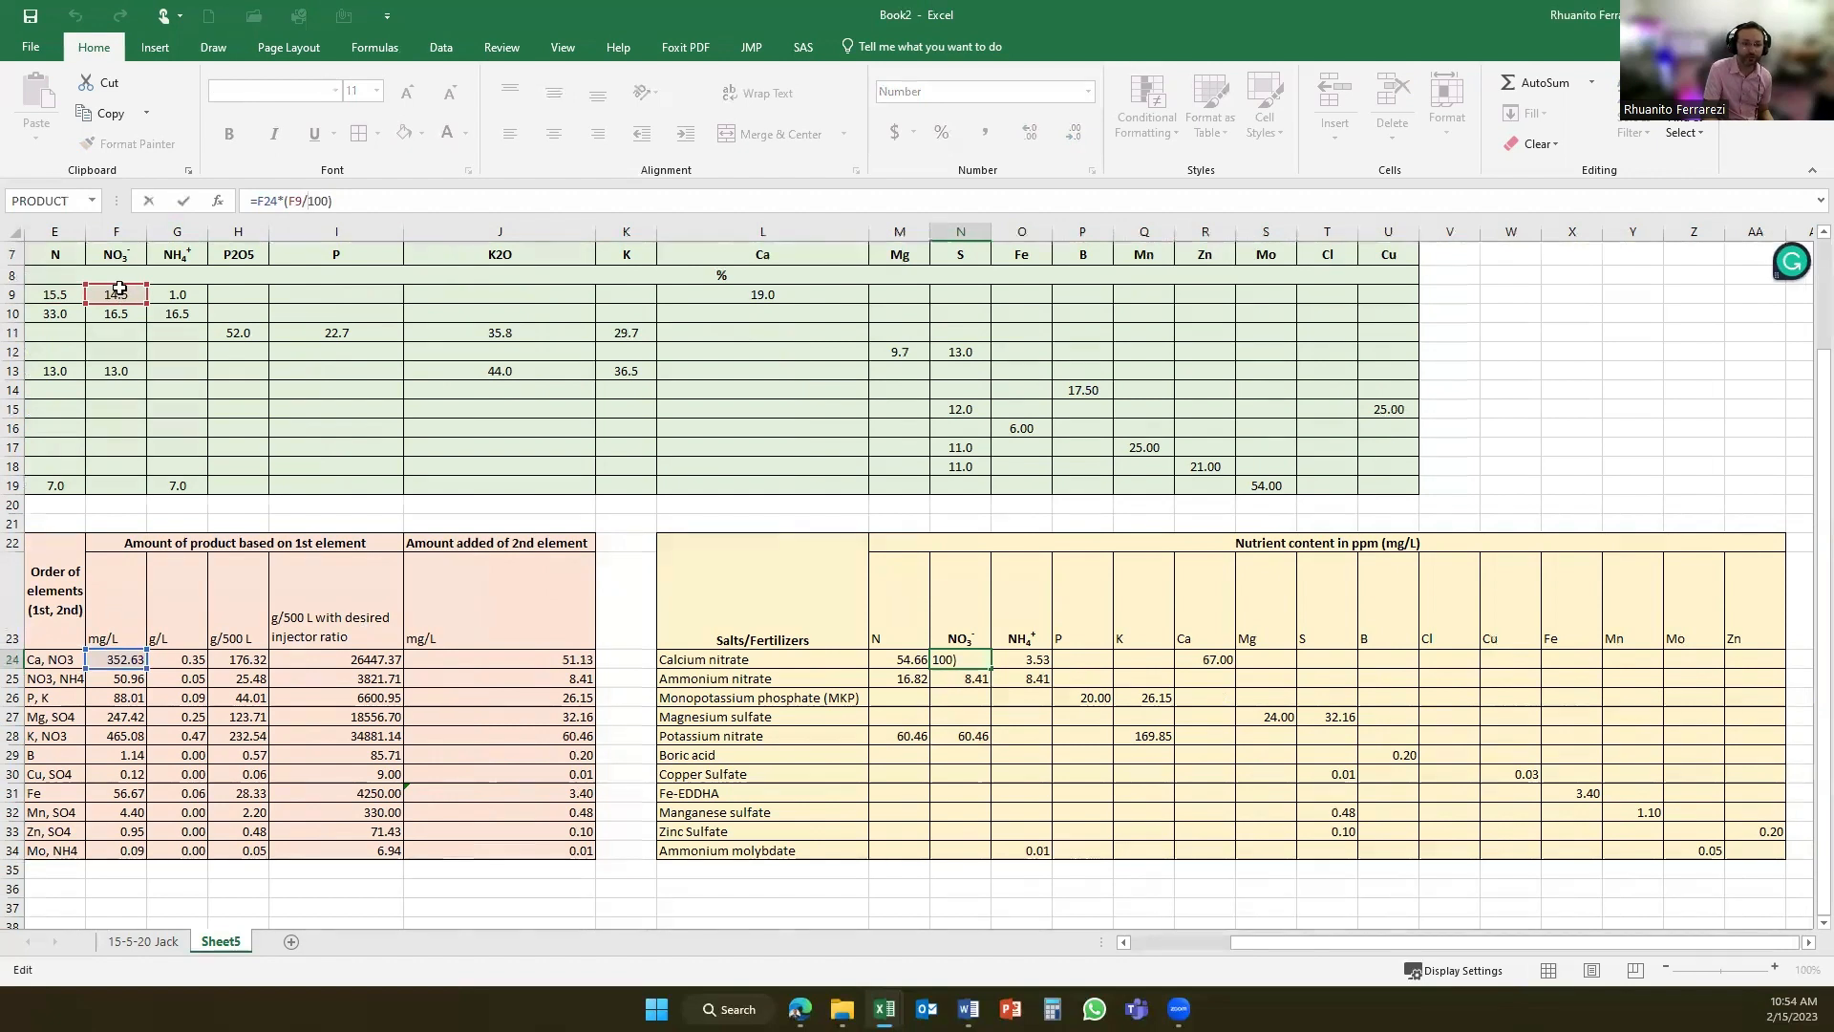
pyautogui.press('Return')
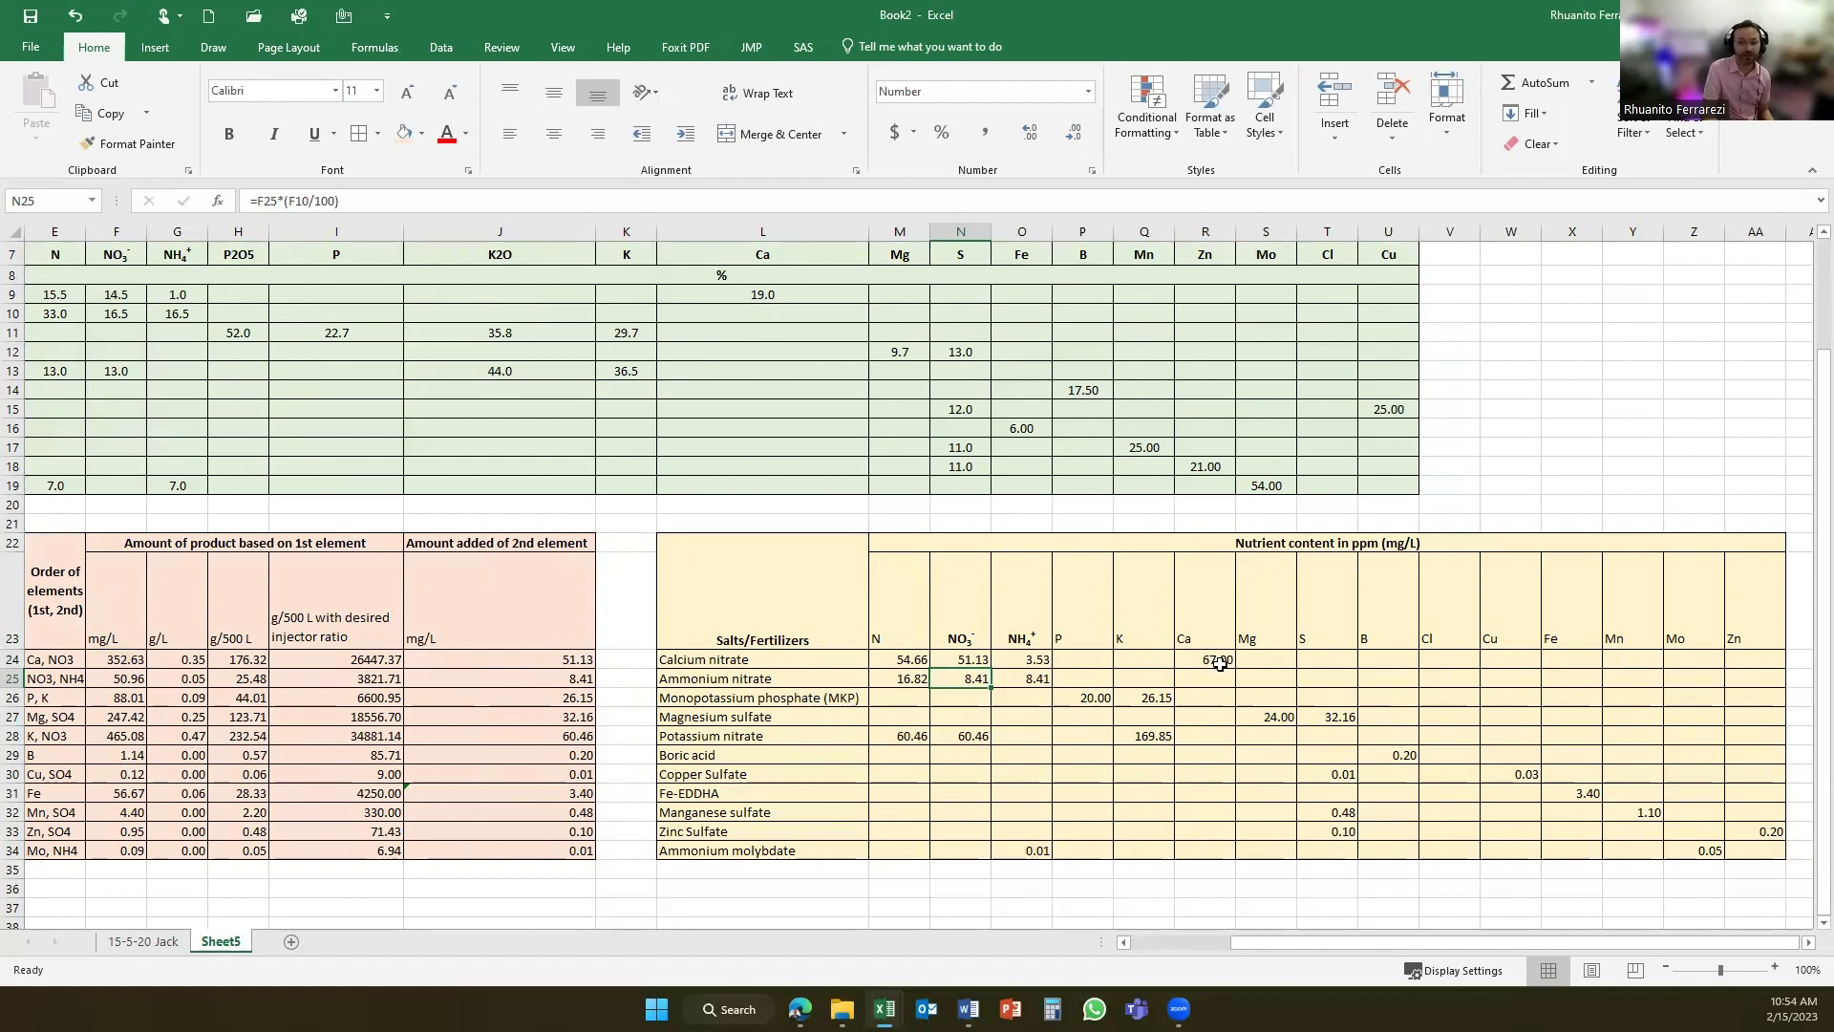
pyautogui.click(1217, 663)
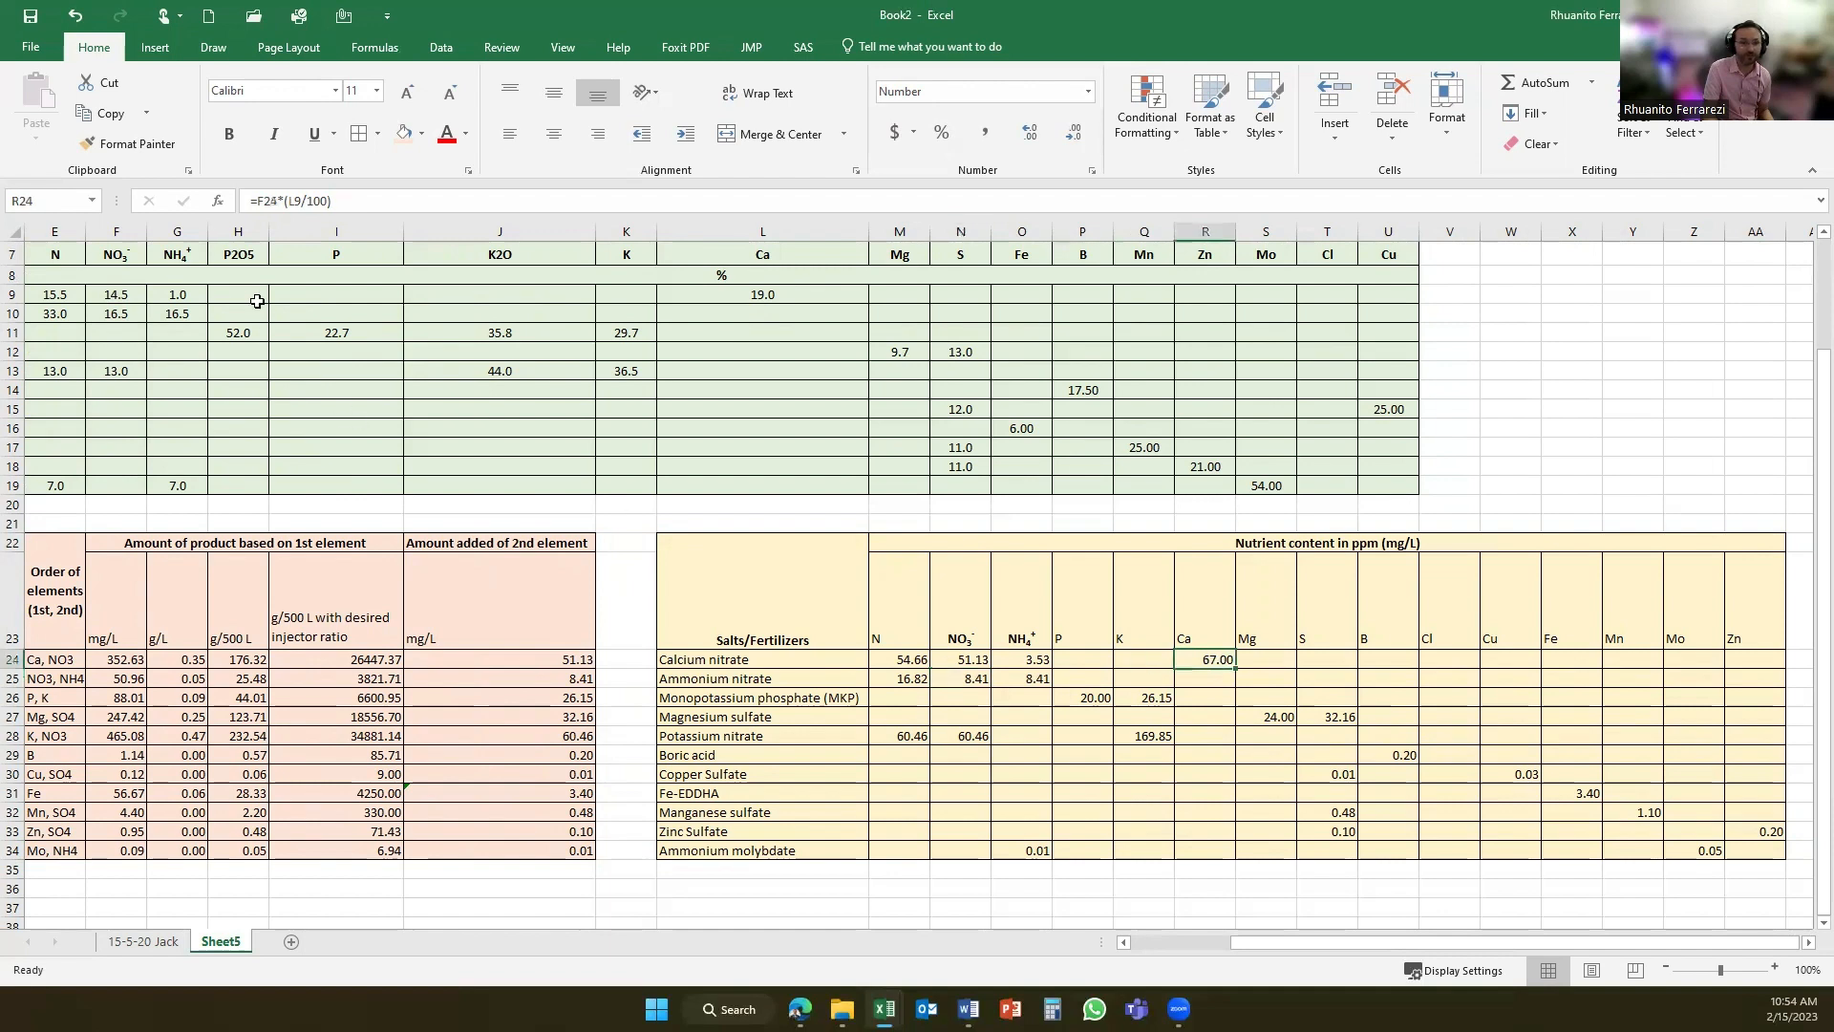
pyautogui.click(291, 200)
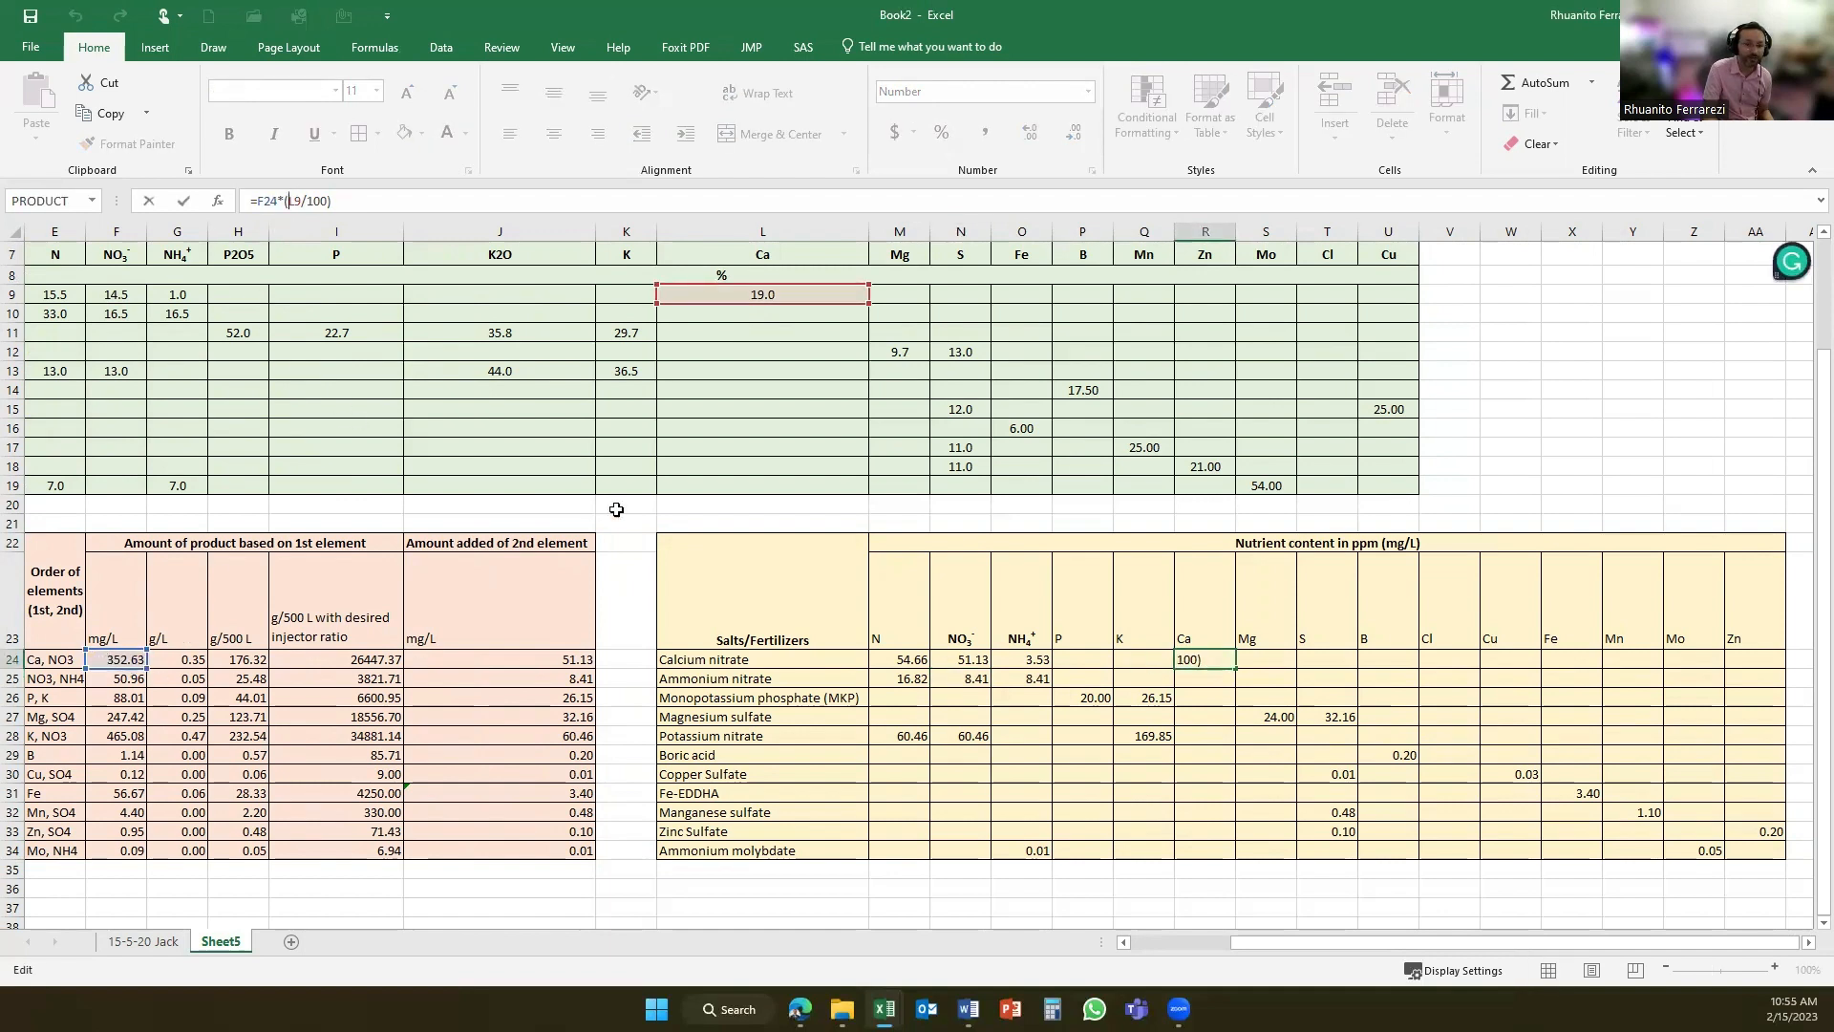
pyautogui.press('Return')
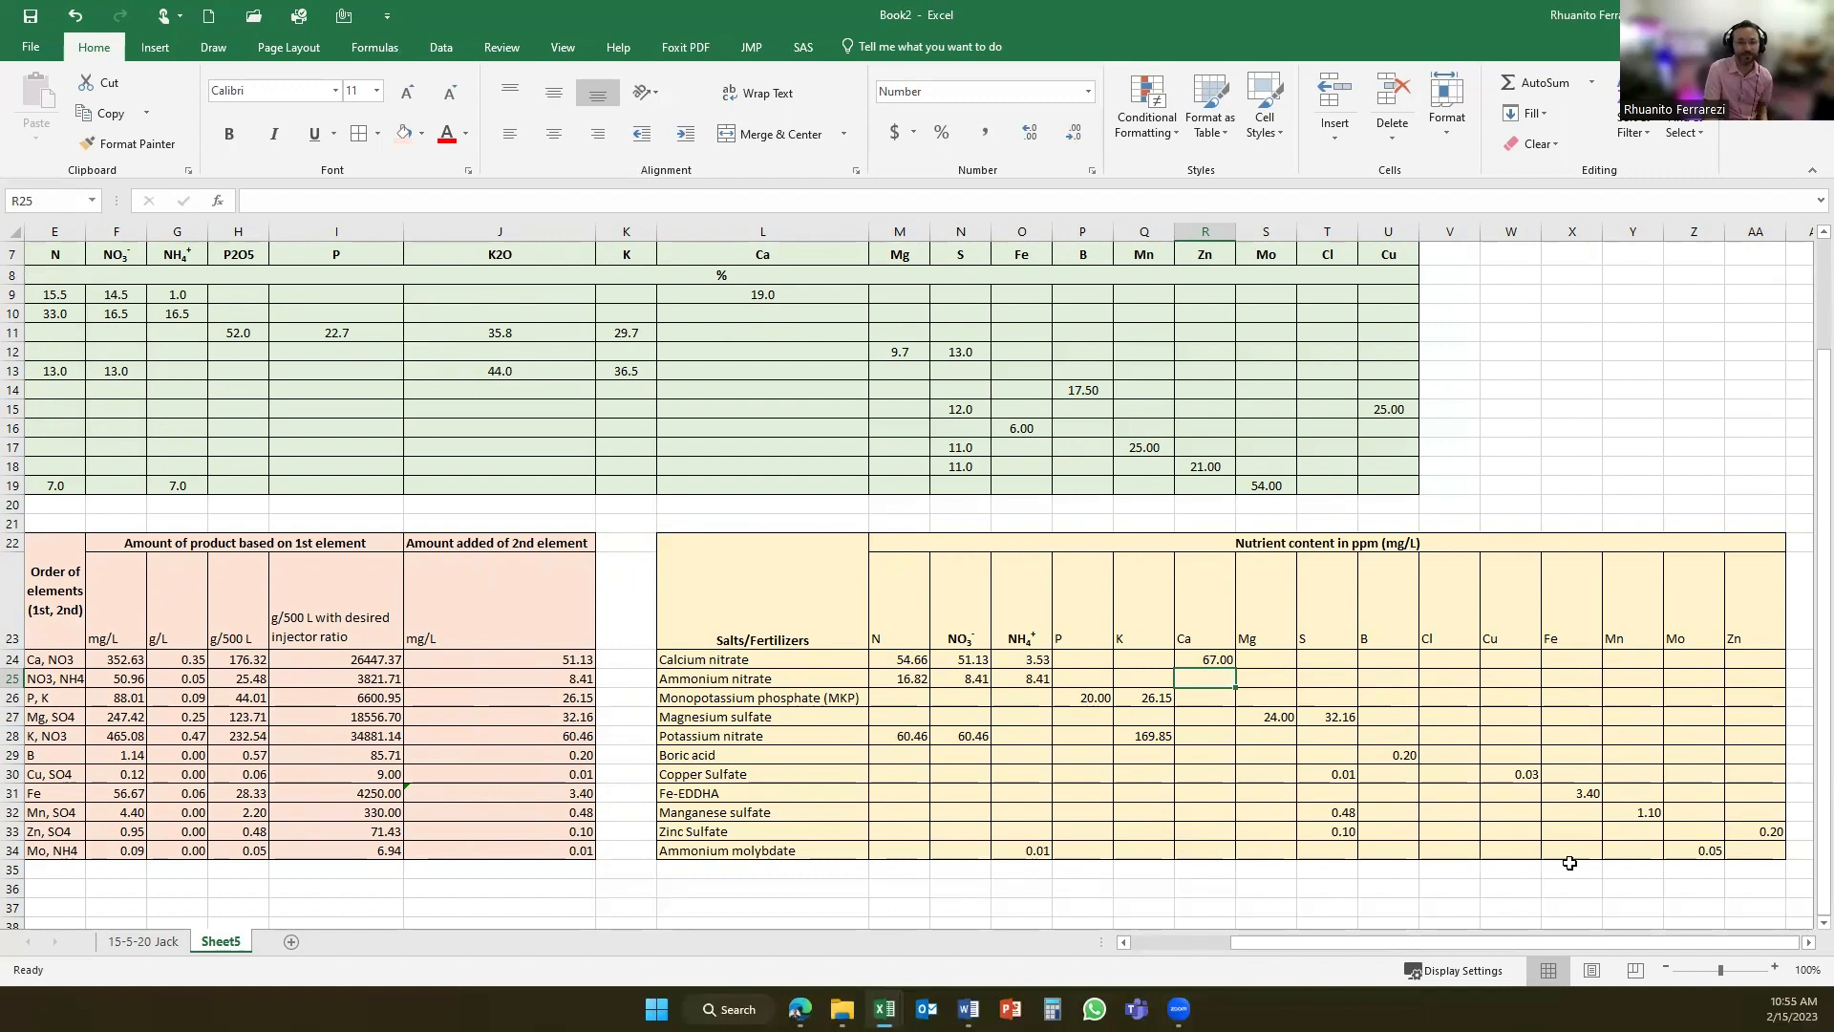
# - Switch to Word to check the fertilizer procedures in the Assignment #2 document, and return to the Book2 worksheet in Excel
pyautogui.moveTo(1318, 949); pyautogui.dragTo(1244, 950)
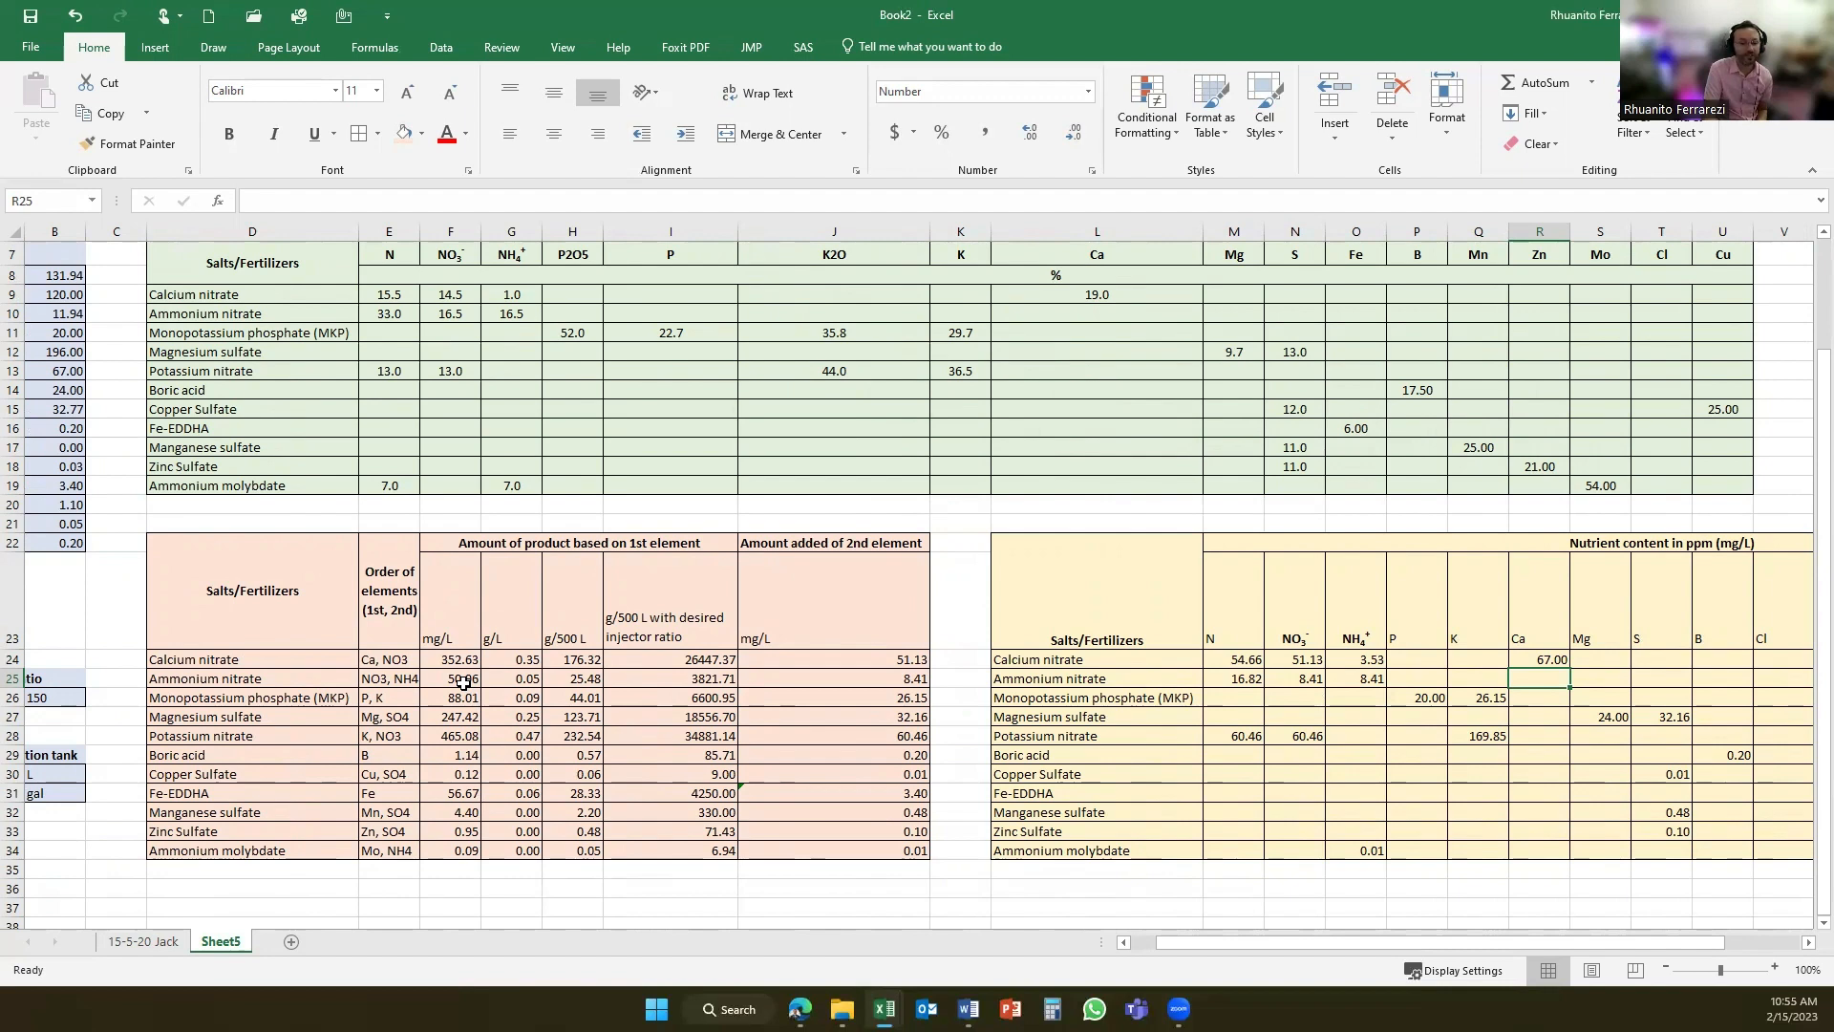
pyautogui.click(673, 909)
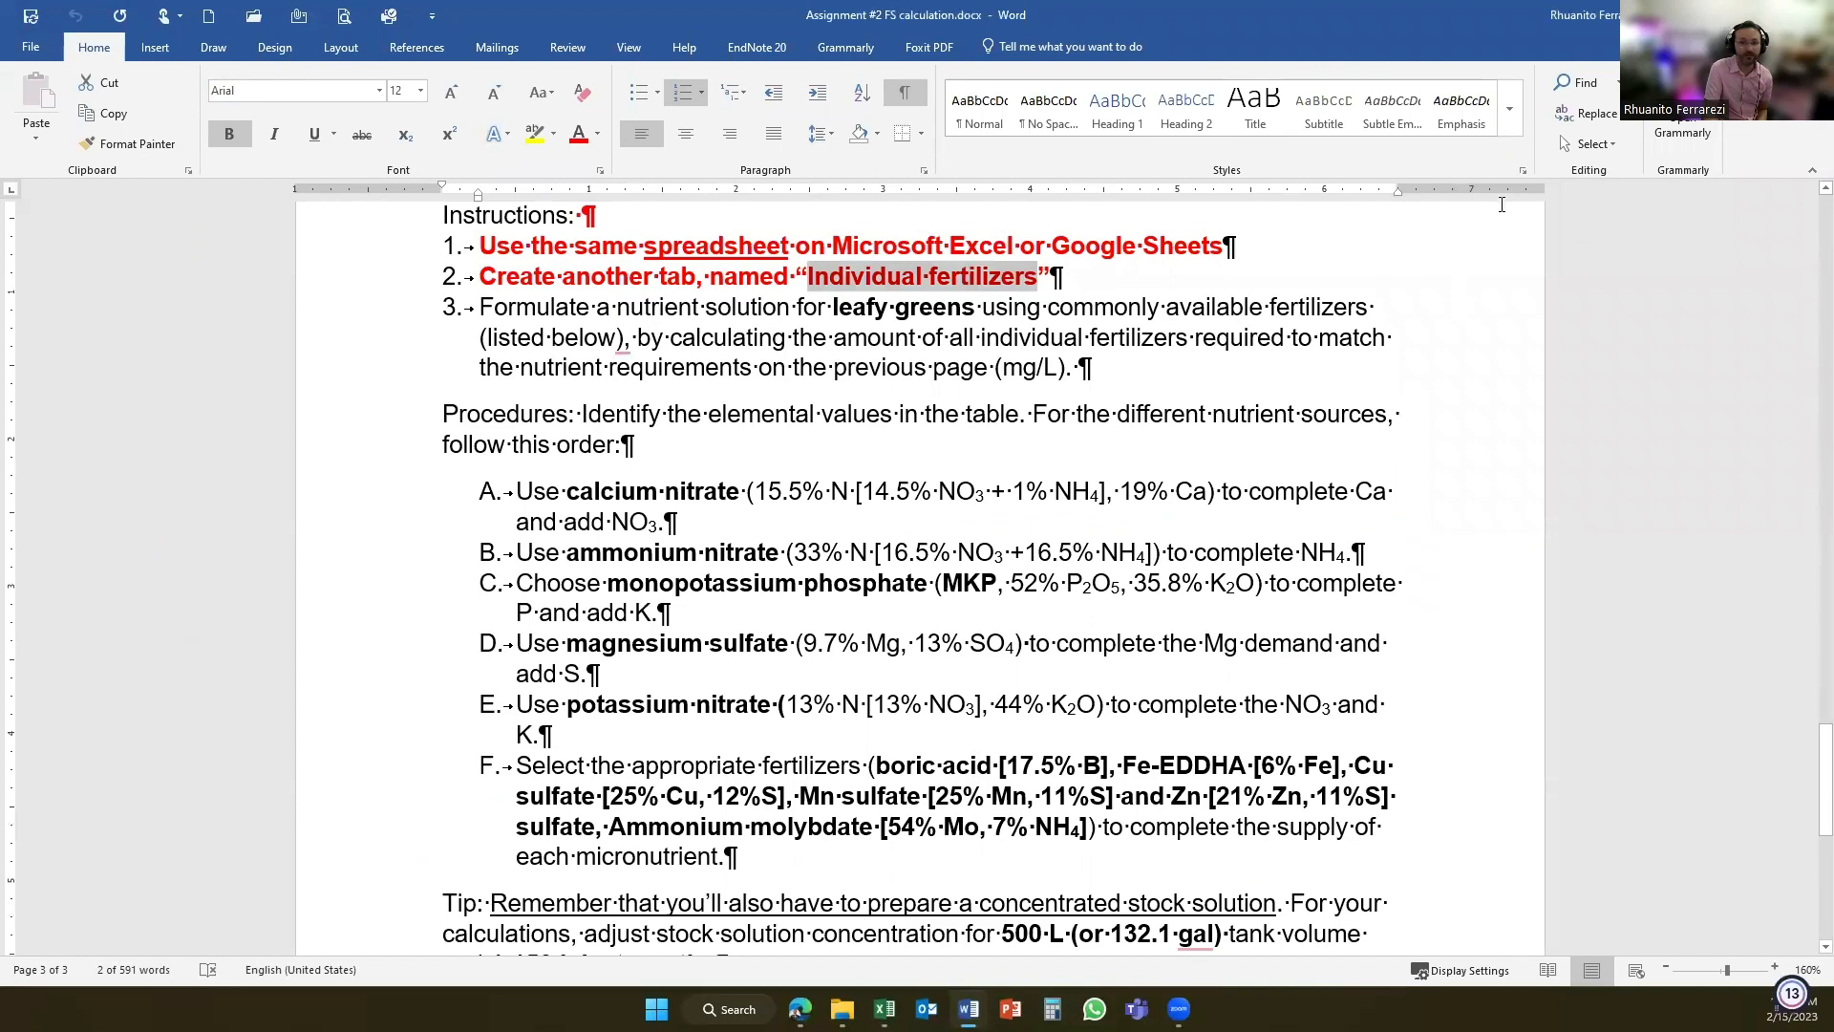
pyautogui.click(884, 1008)
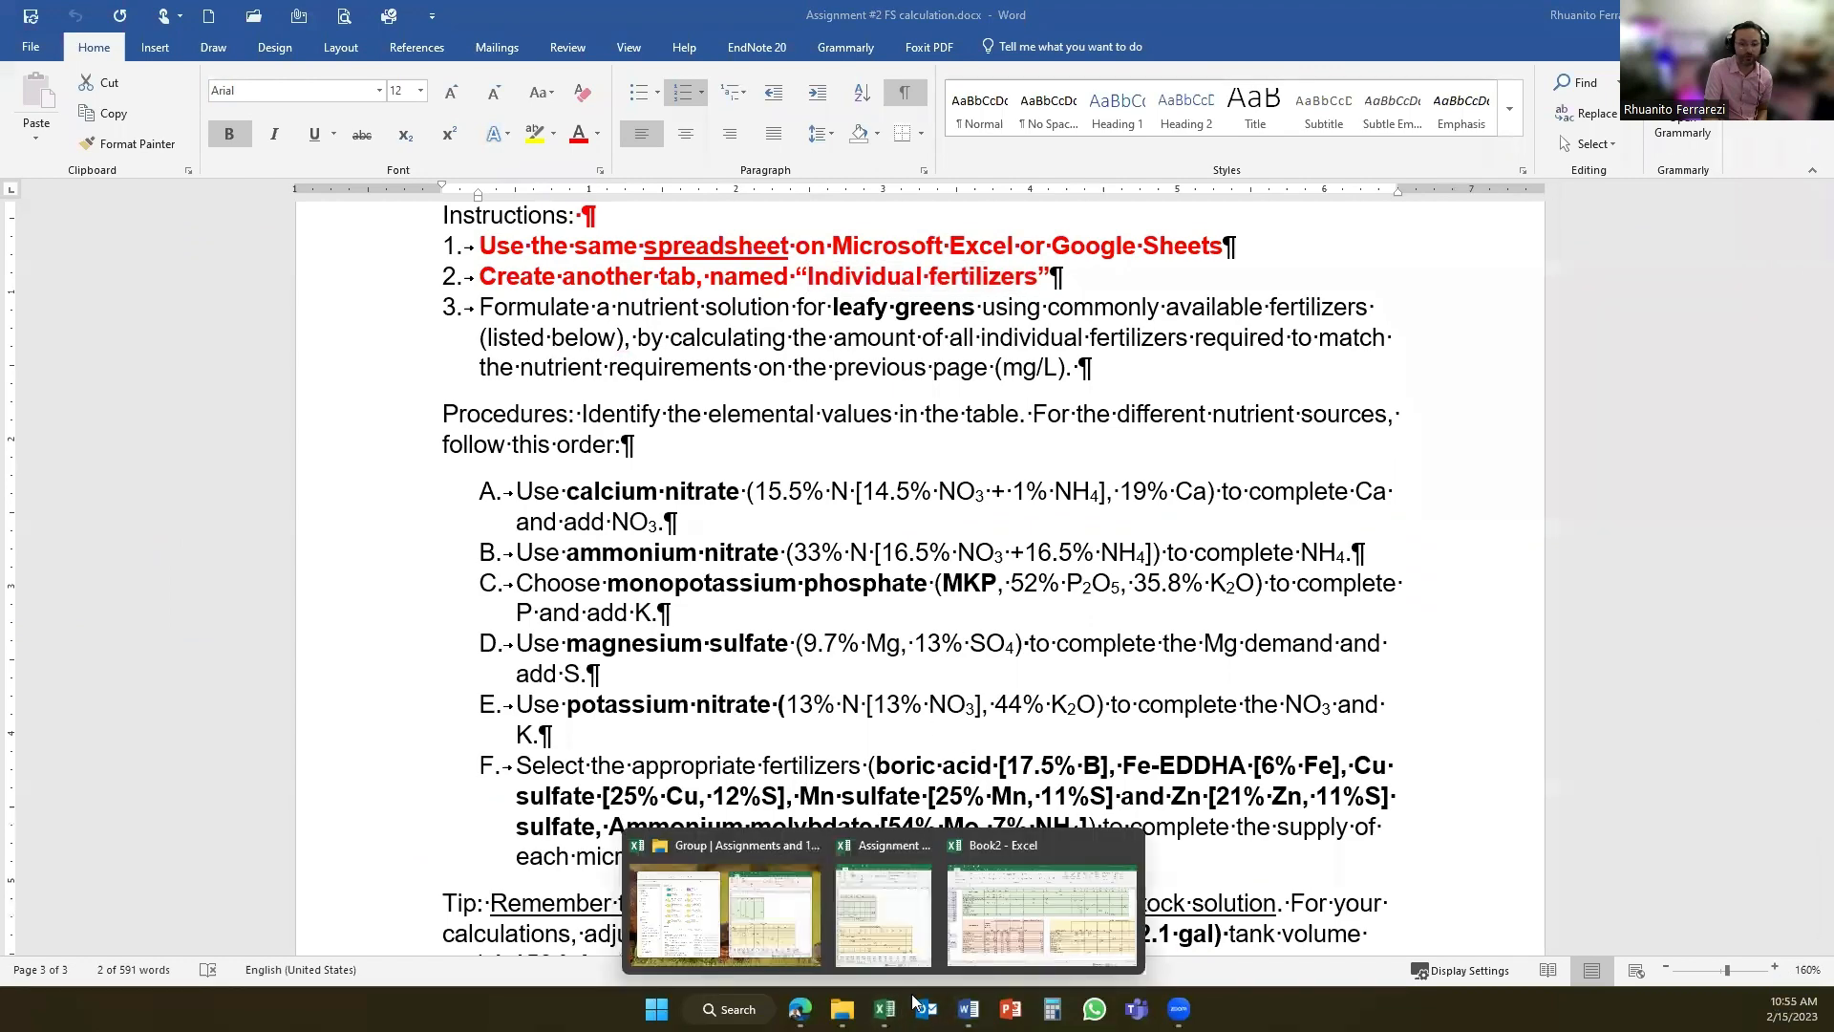
pyautogui.click(994, 926)
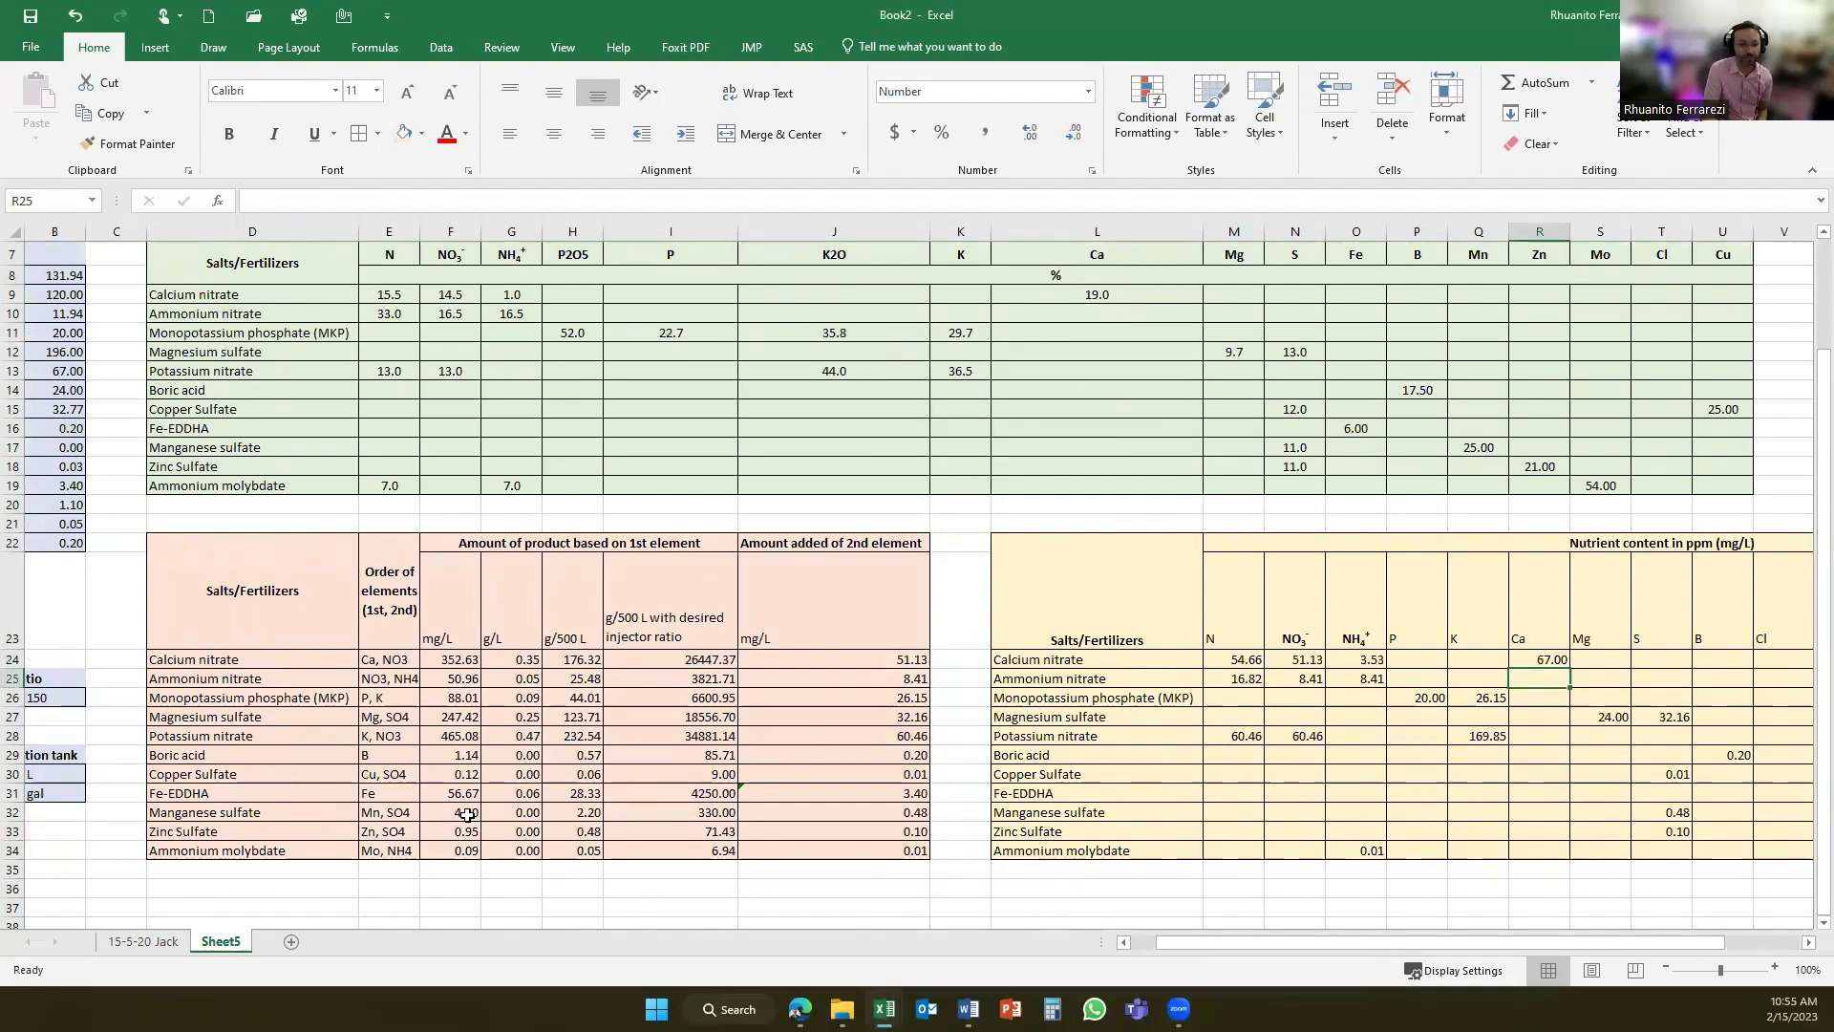
# - Examine the element order for ammonium and potassium nitrate and the cells referenced by ammonium nitrate's mg/L formula
pyautogui.click(465, 680)
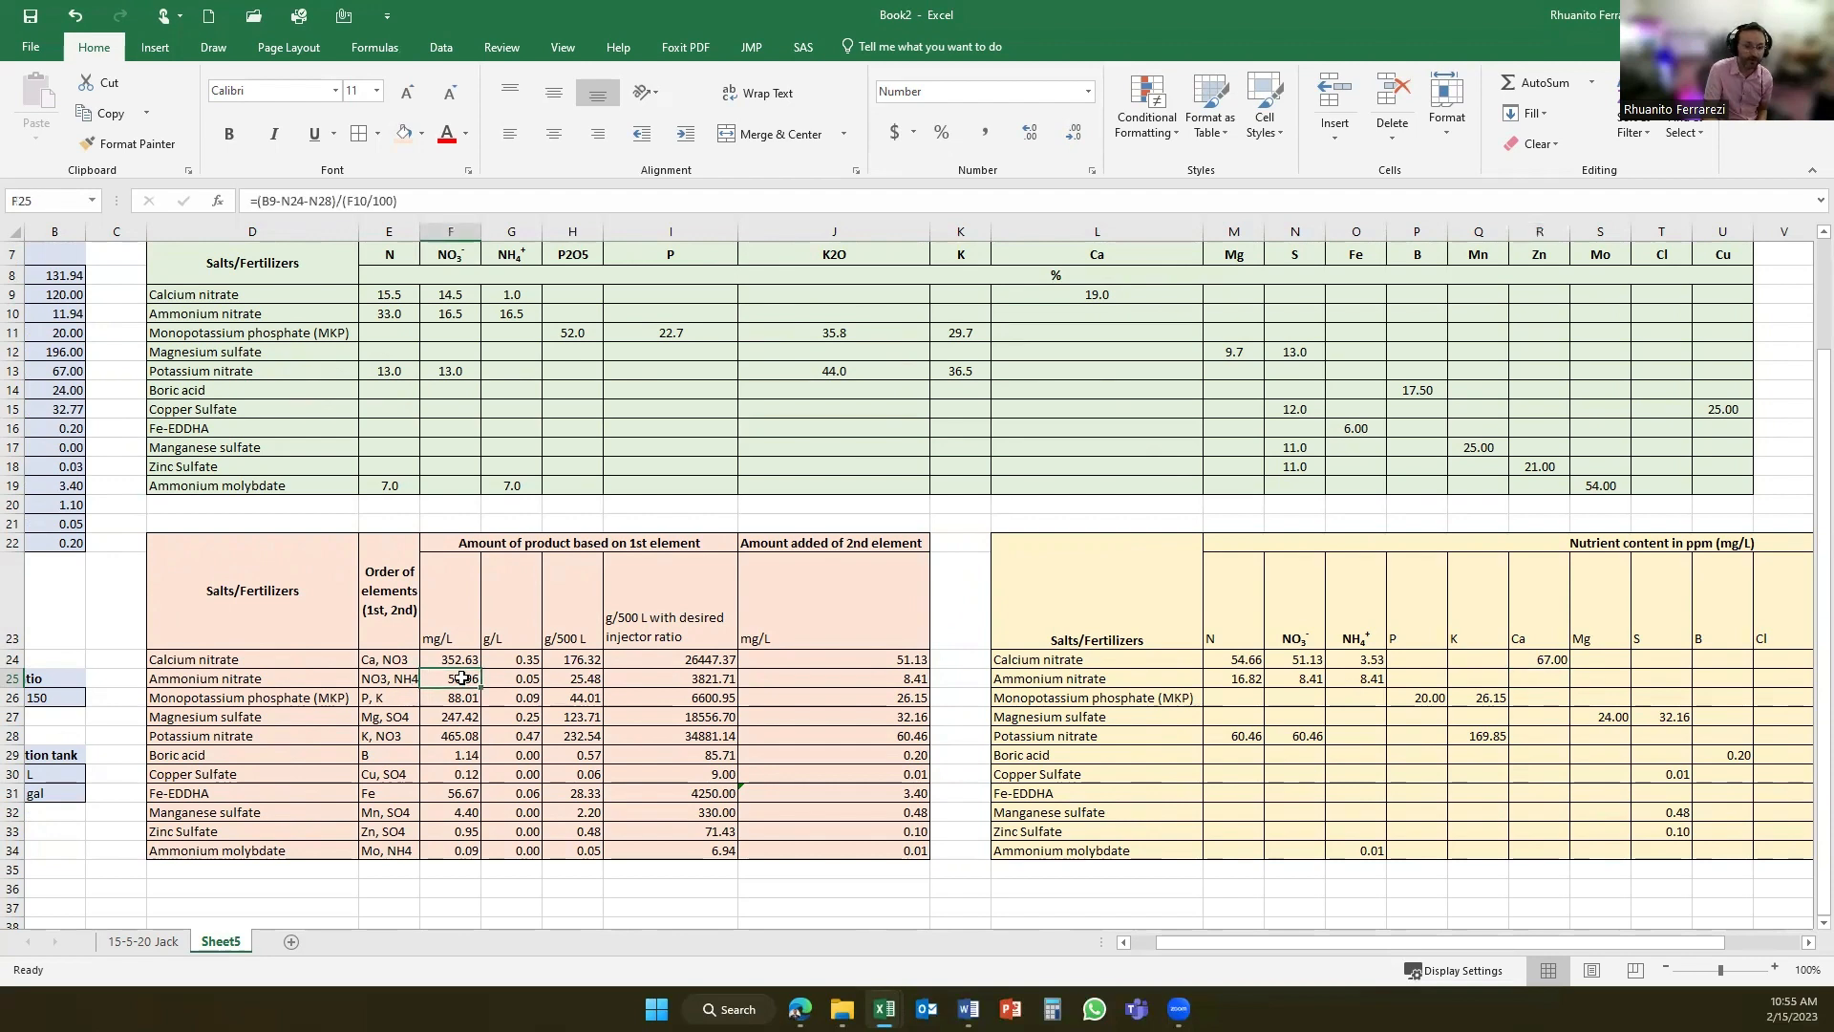
pyautogui.click(402, 670)
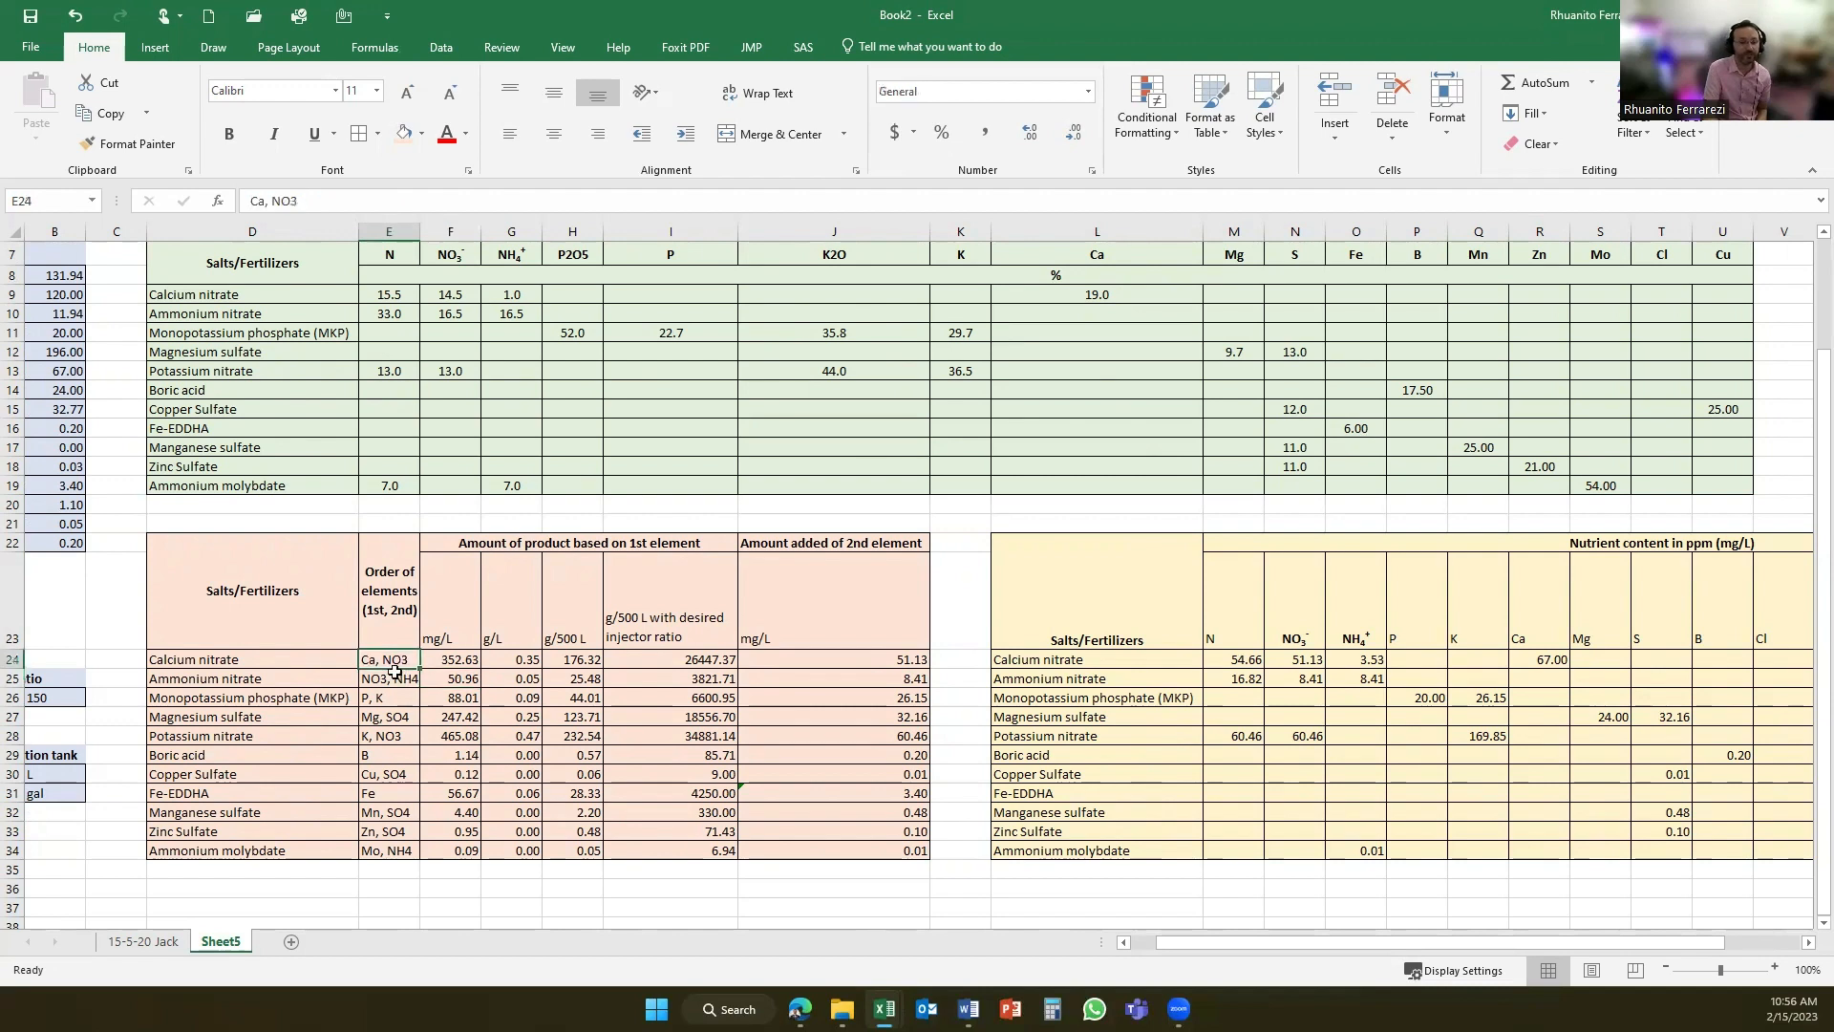
pyautogui.click(405, 737)
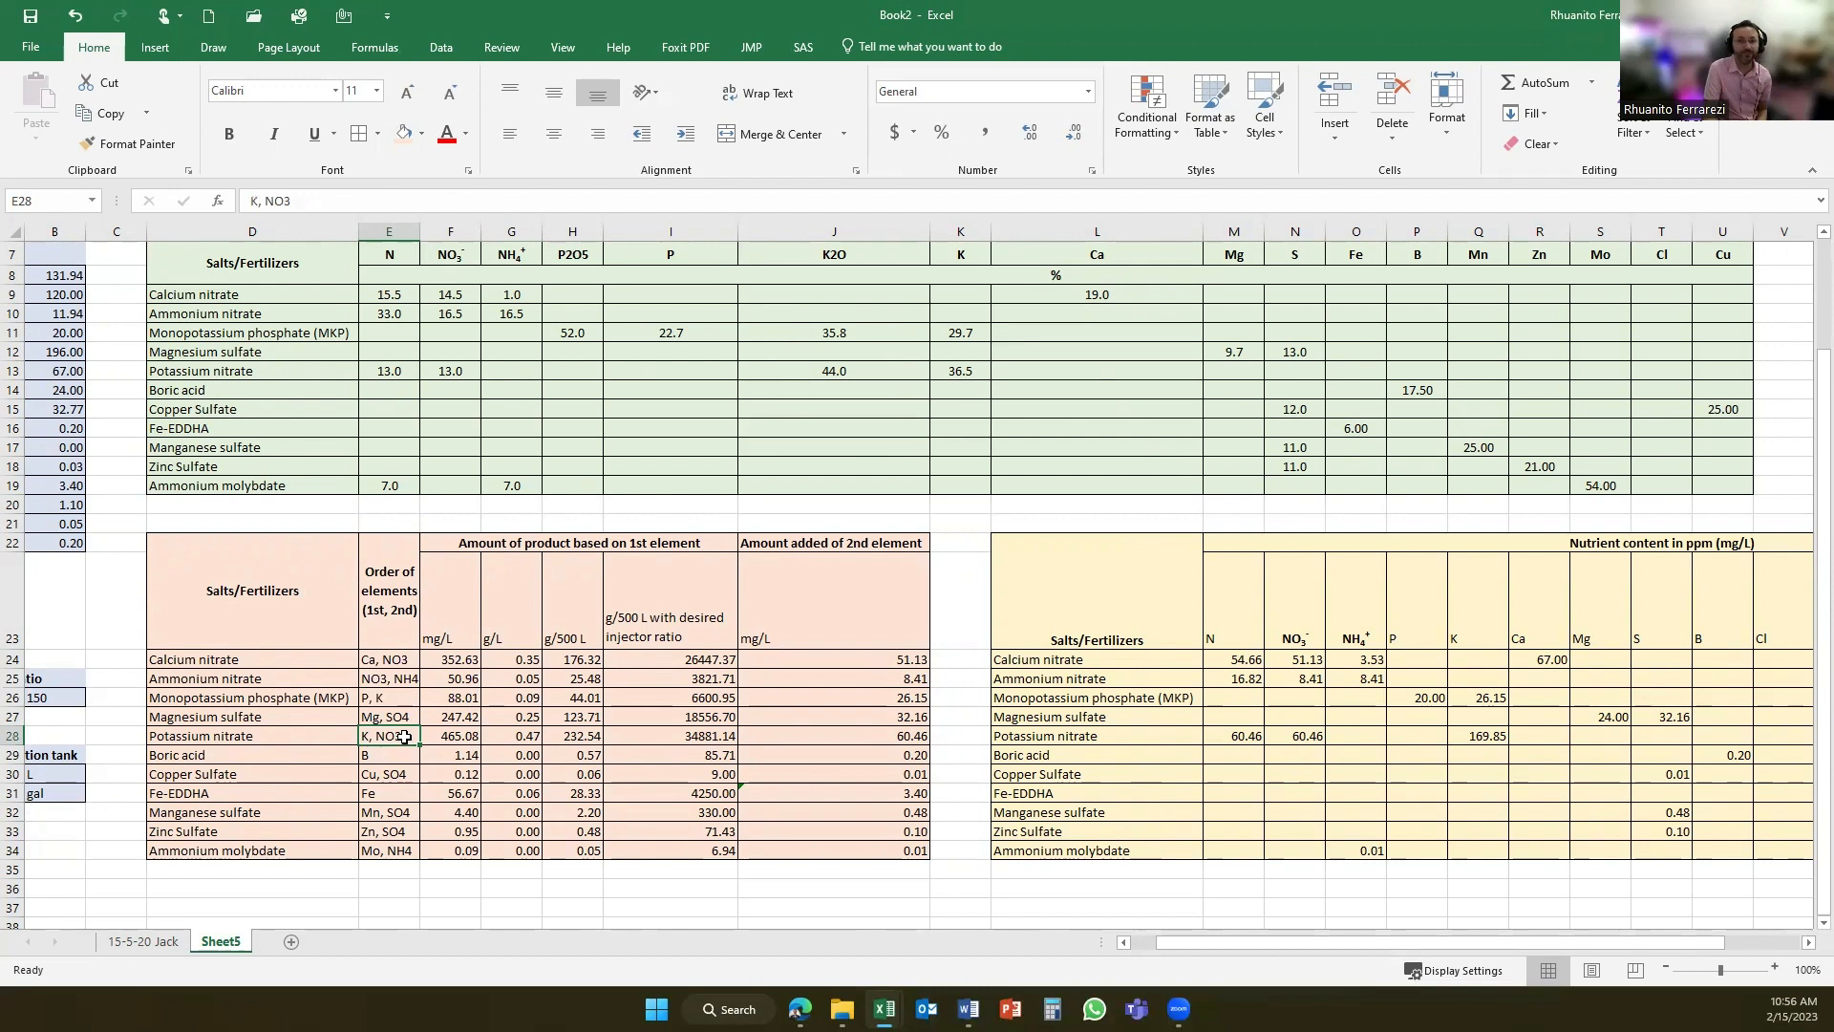
pyautogui.click(449, 680)
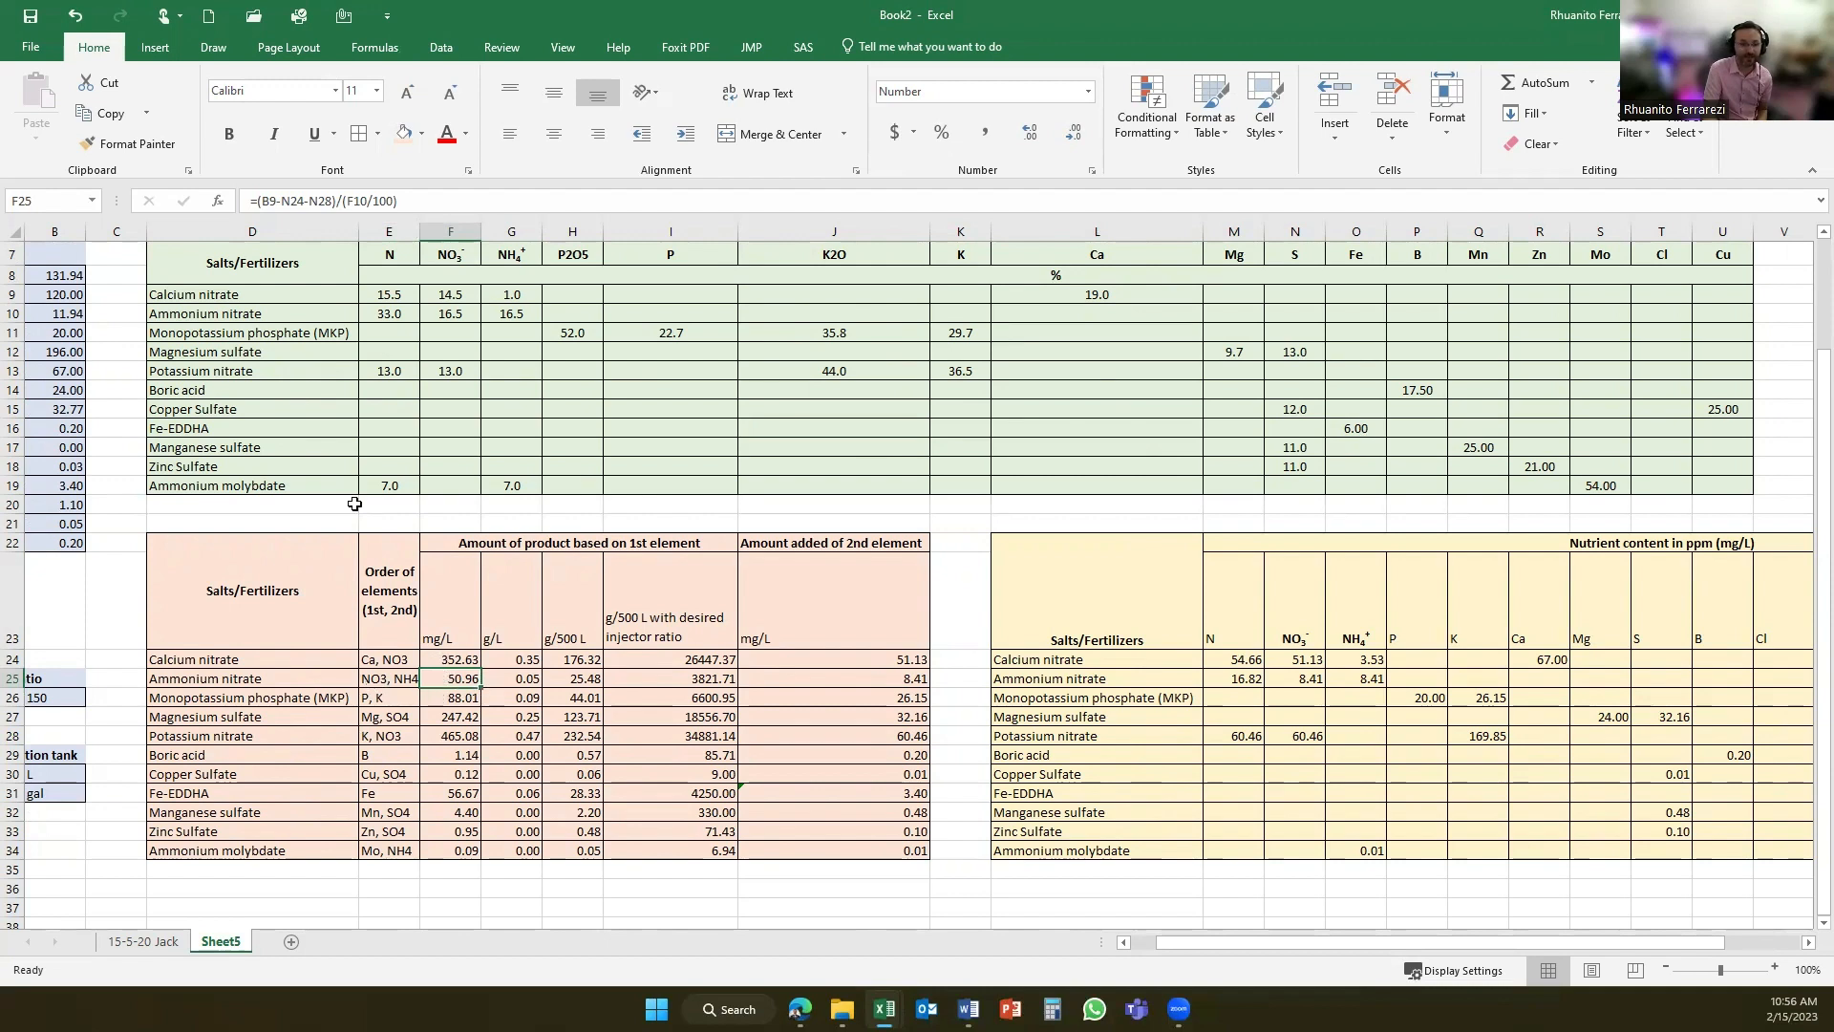
pyautogui.press('F2')
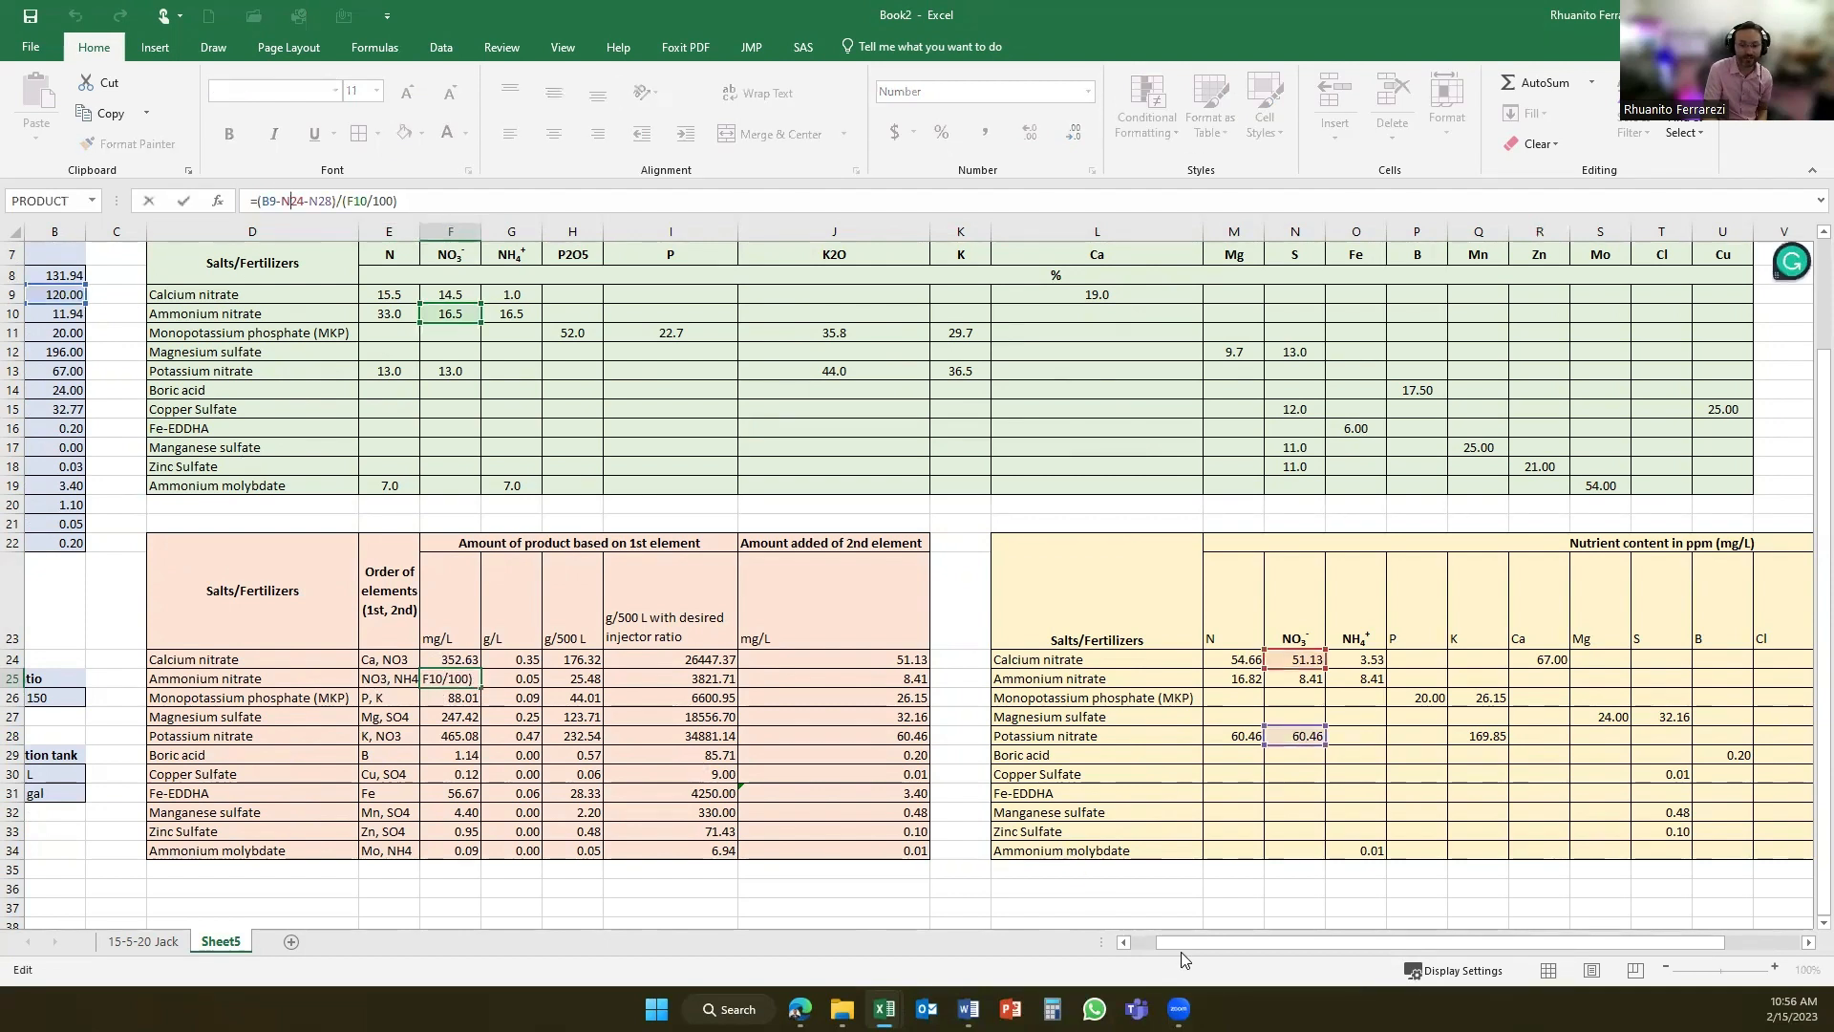
pyautogui.moveTo(1182, 944); pyautogui.dragTo(1144, 938)
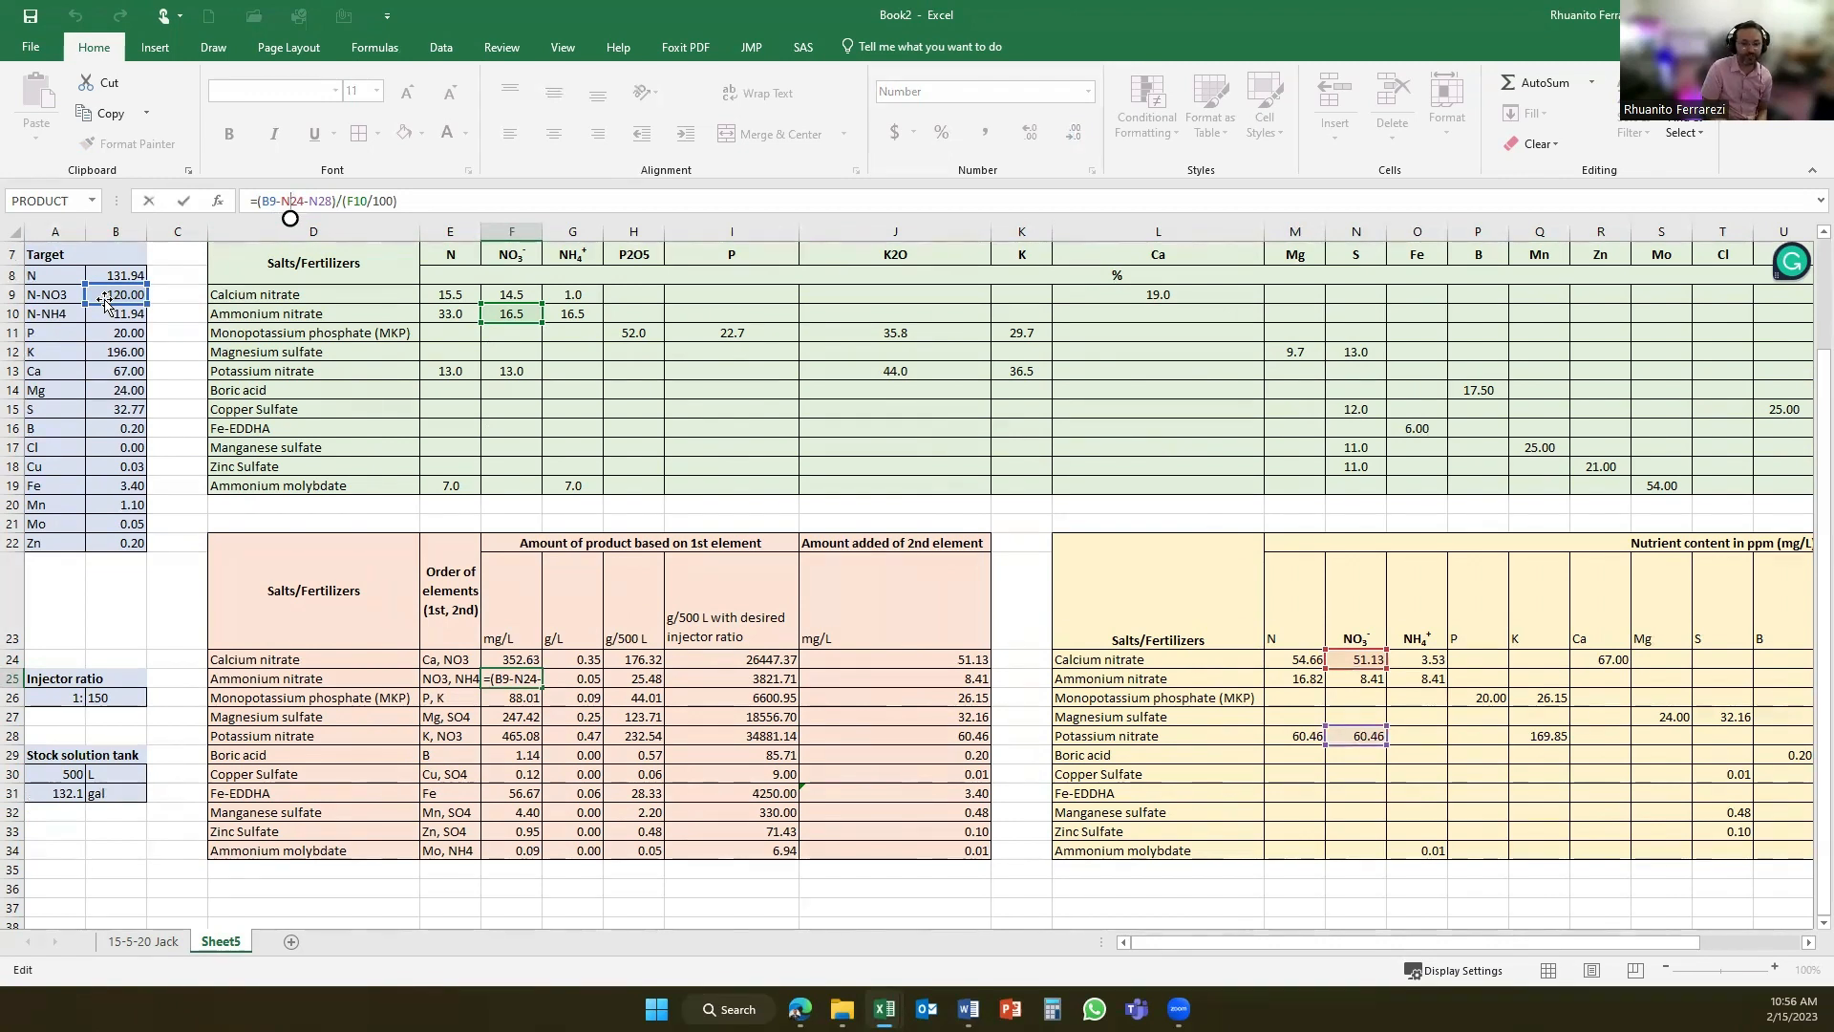
pyautogui.press('Return')
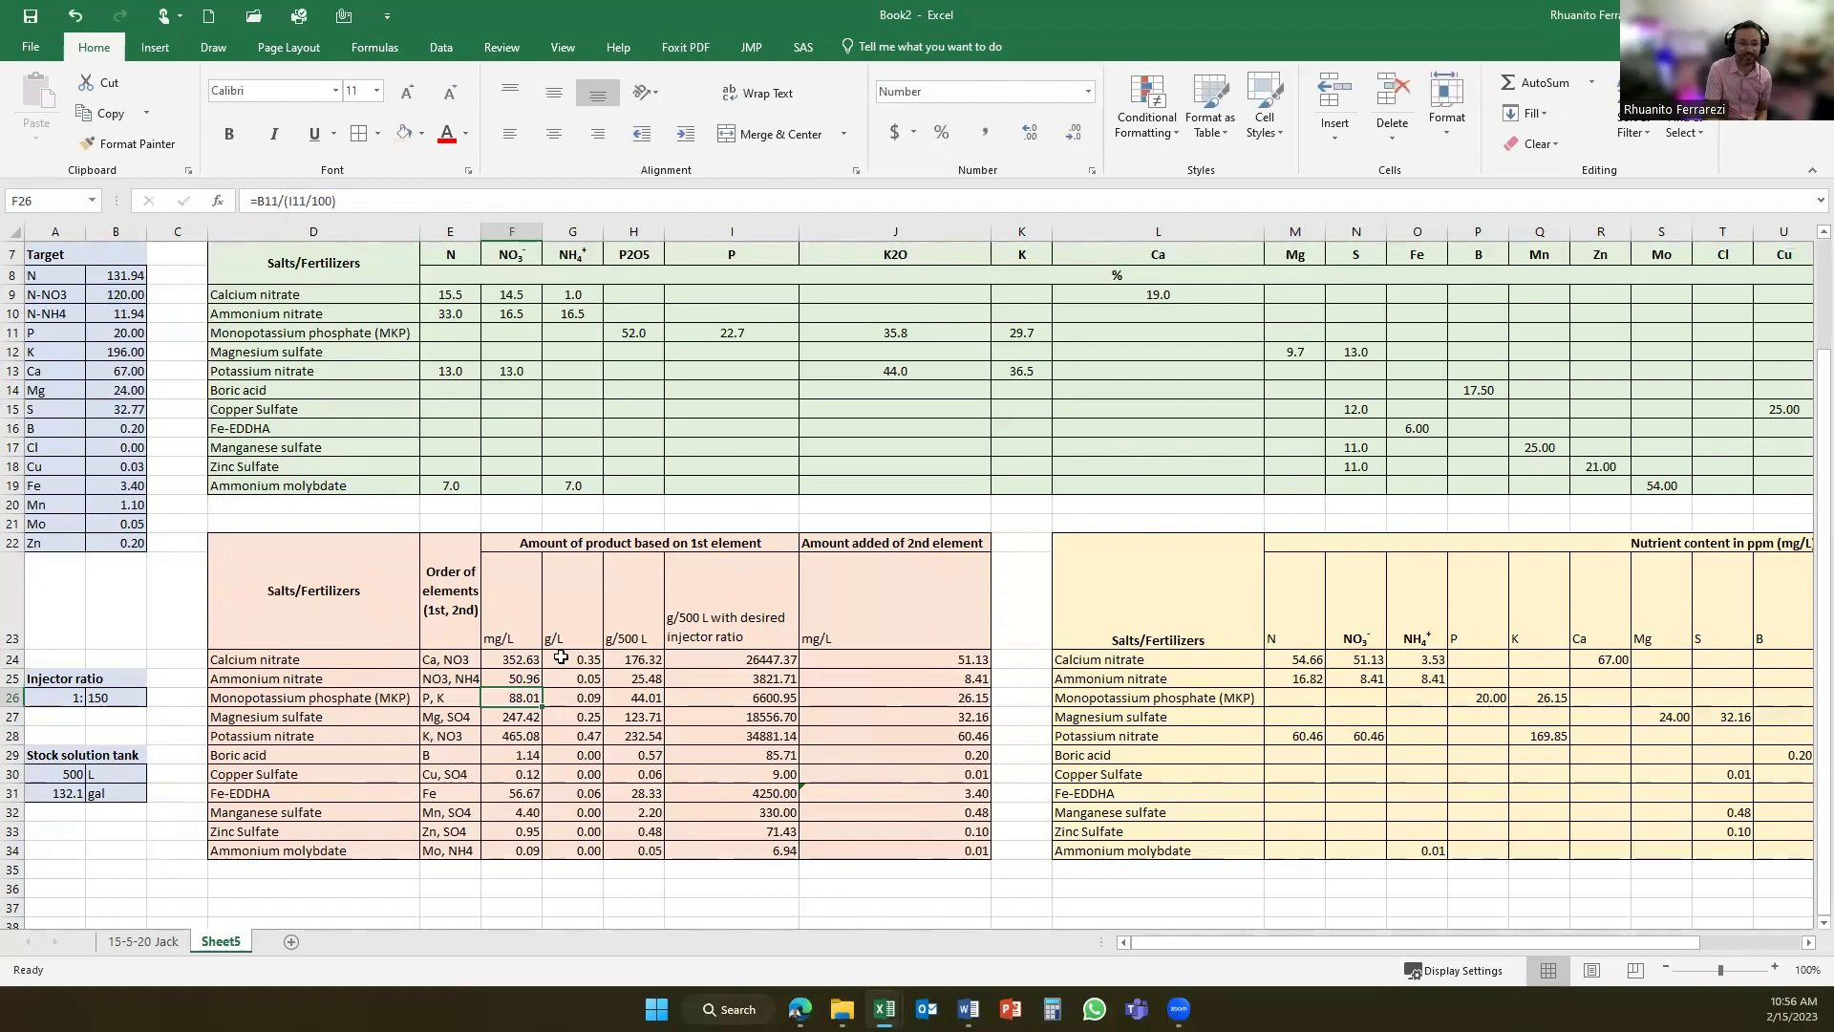
# - Review the g/L, g/500 L and injector ratio columns and inspect ammonium nitrate's formula for the amount added of the 2nd element
pyautogui.moveTo(562, 658)
pyautogui.mouseDown()
pyautogui.moveTo(659, 611)
pyautogui.moveTo(754, 666)
pyautogui.moveTo(788, 852)
pyautogui.mouseUp()
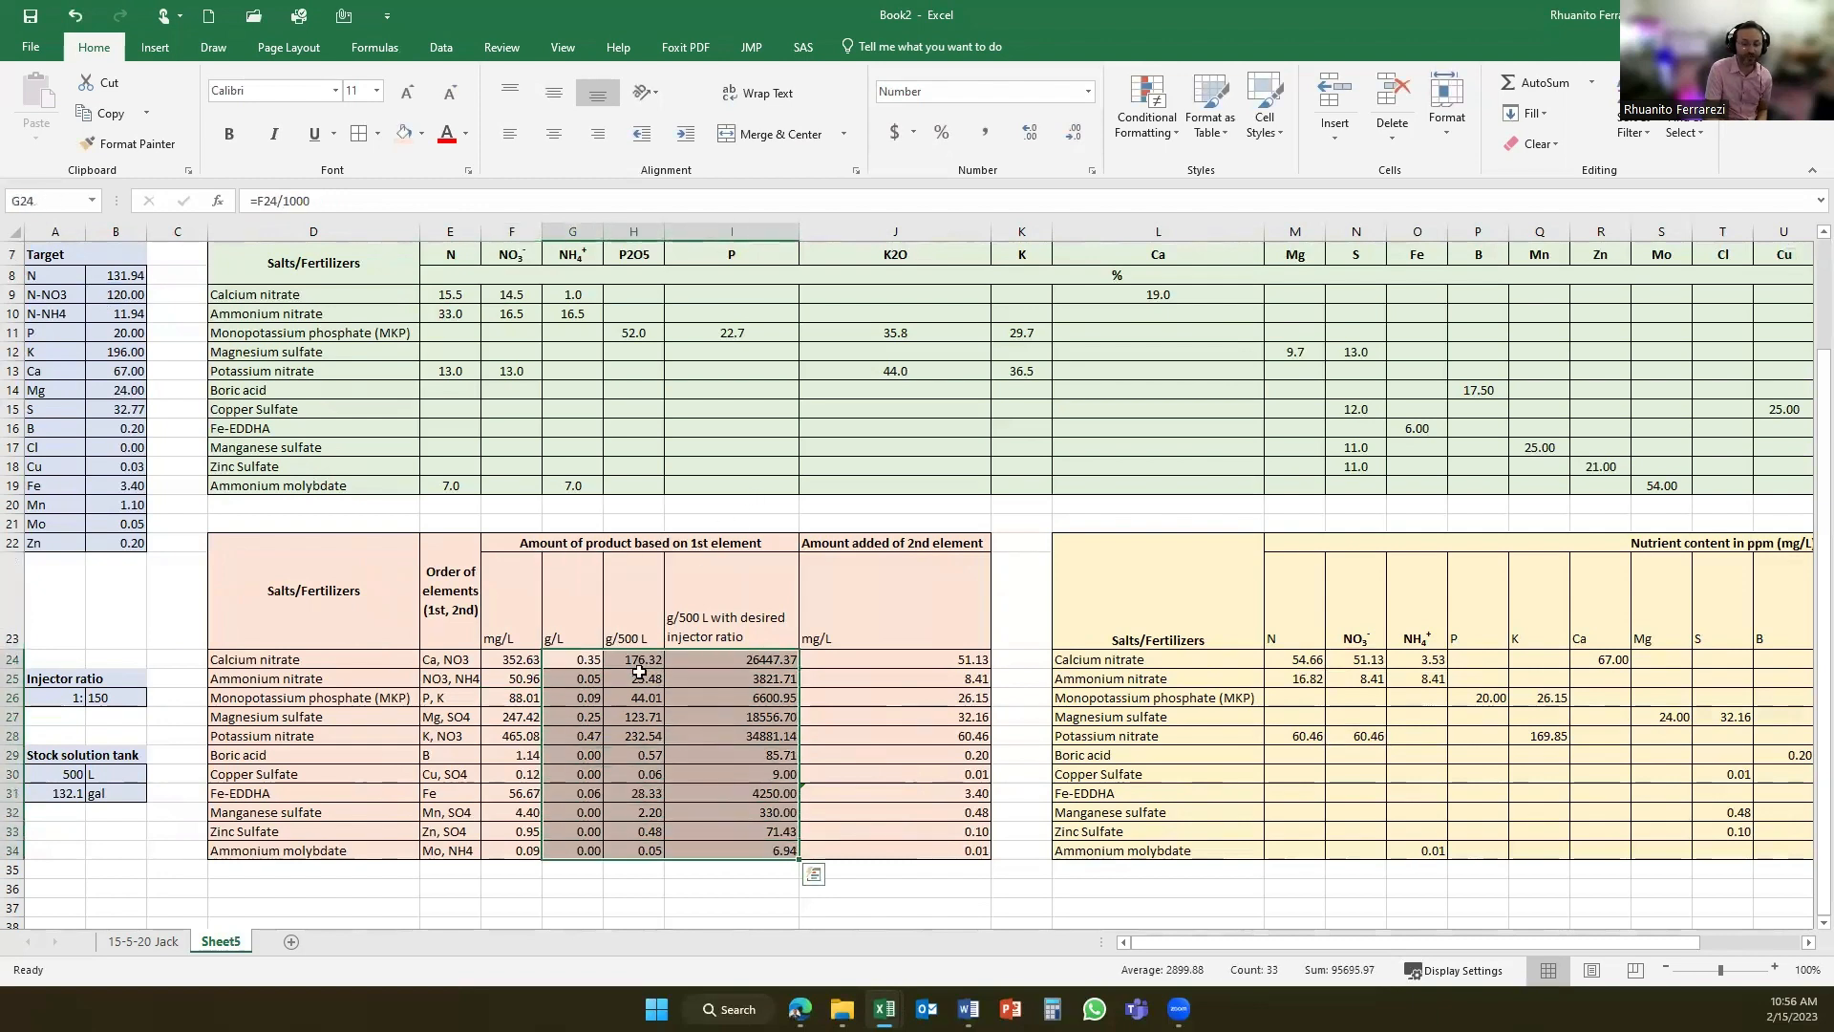
pyautogui.click(583, 661)
pyautogui.keyDown('shift'); pyautogui.click(667, 658); pyautogui.keyUp('shift')
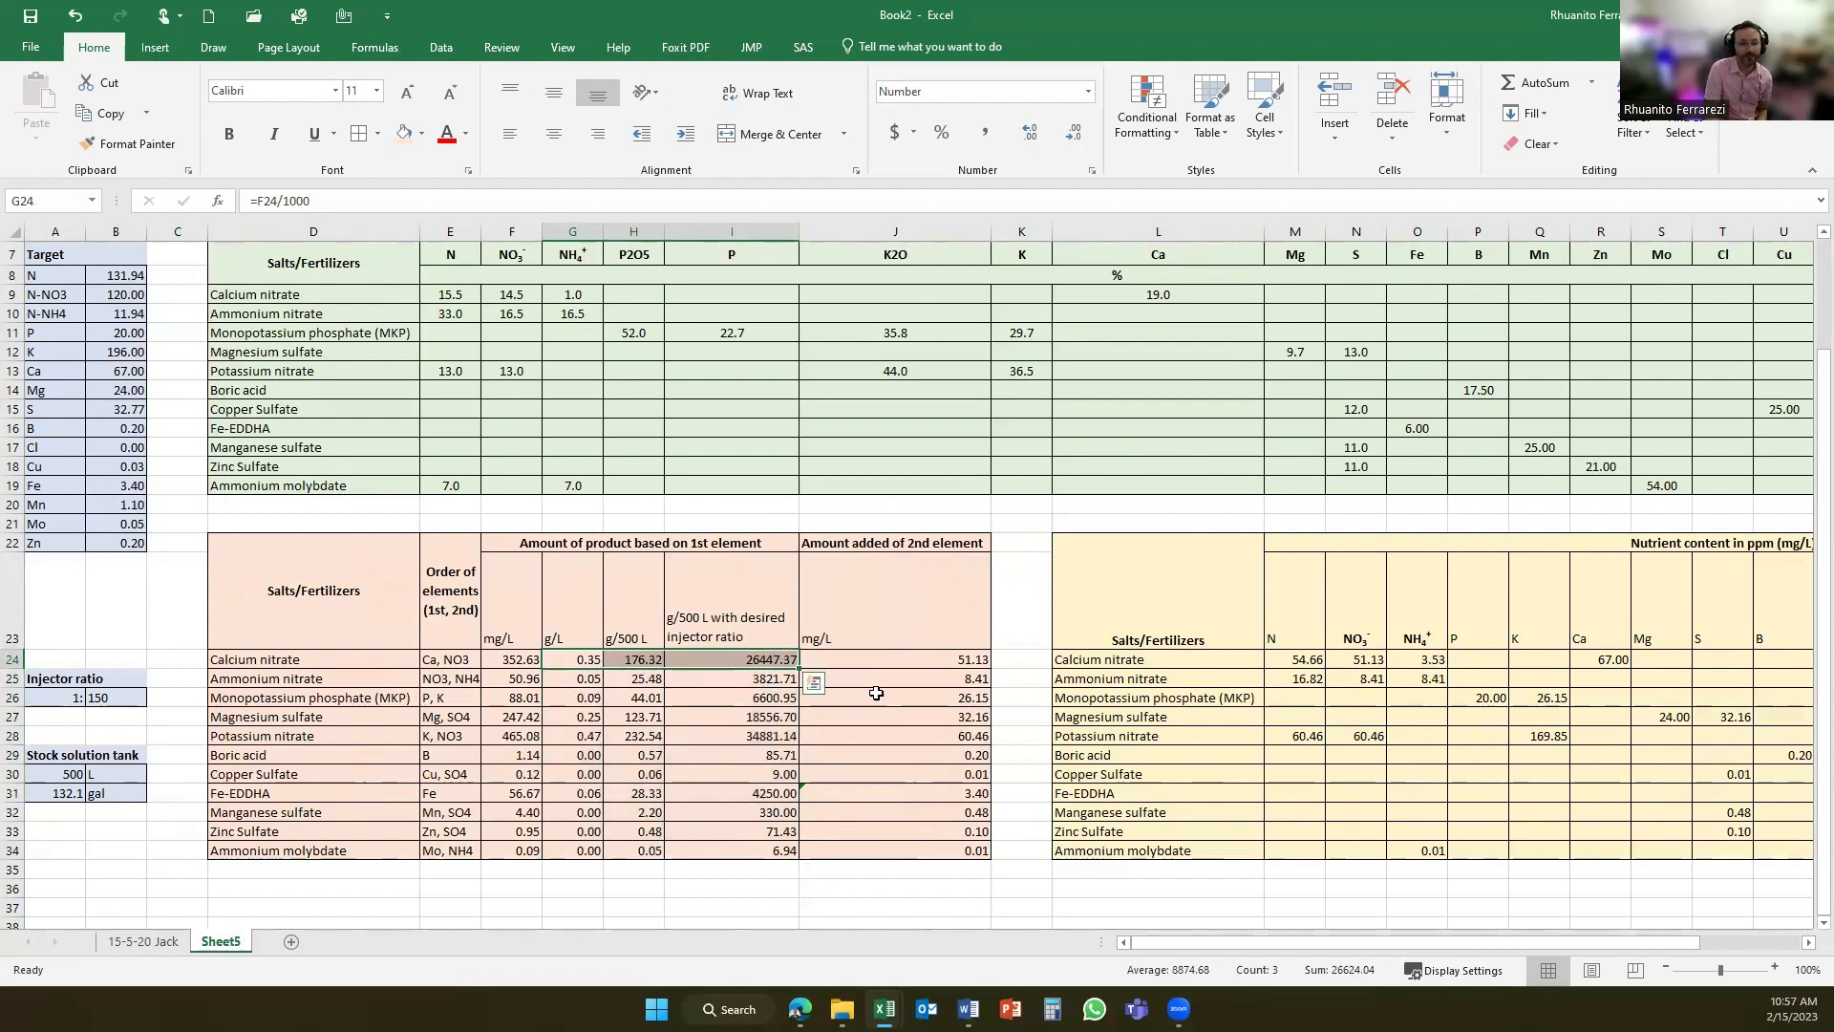
pyautogui.click(904, 677)
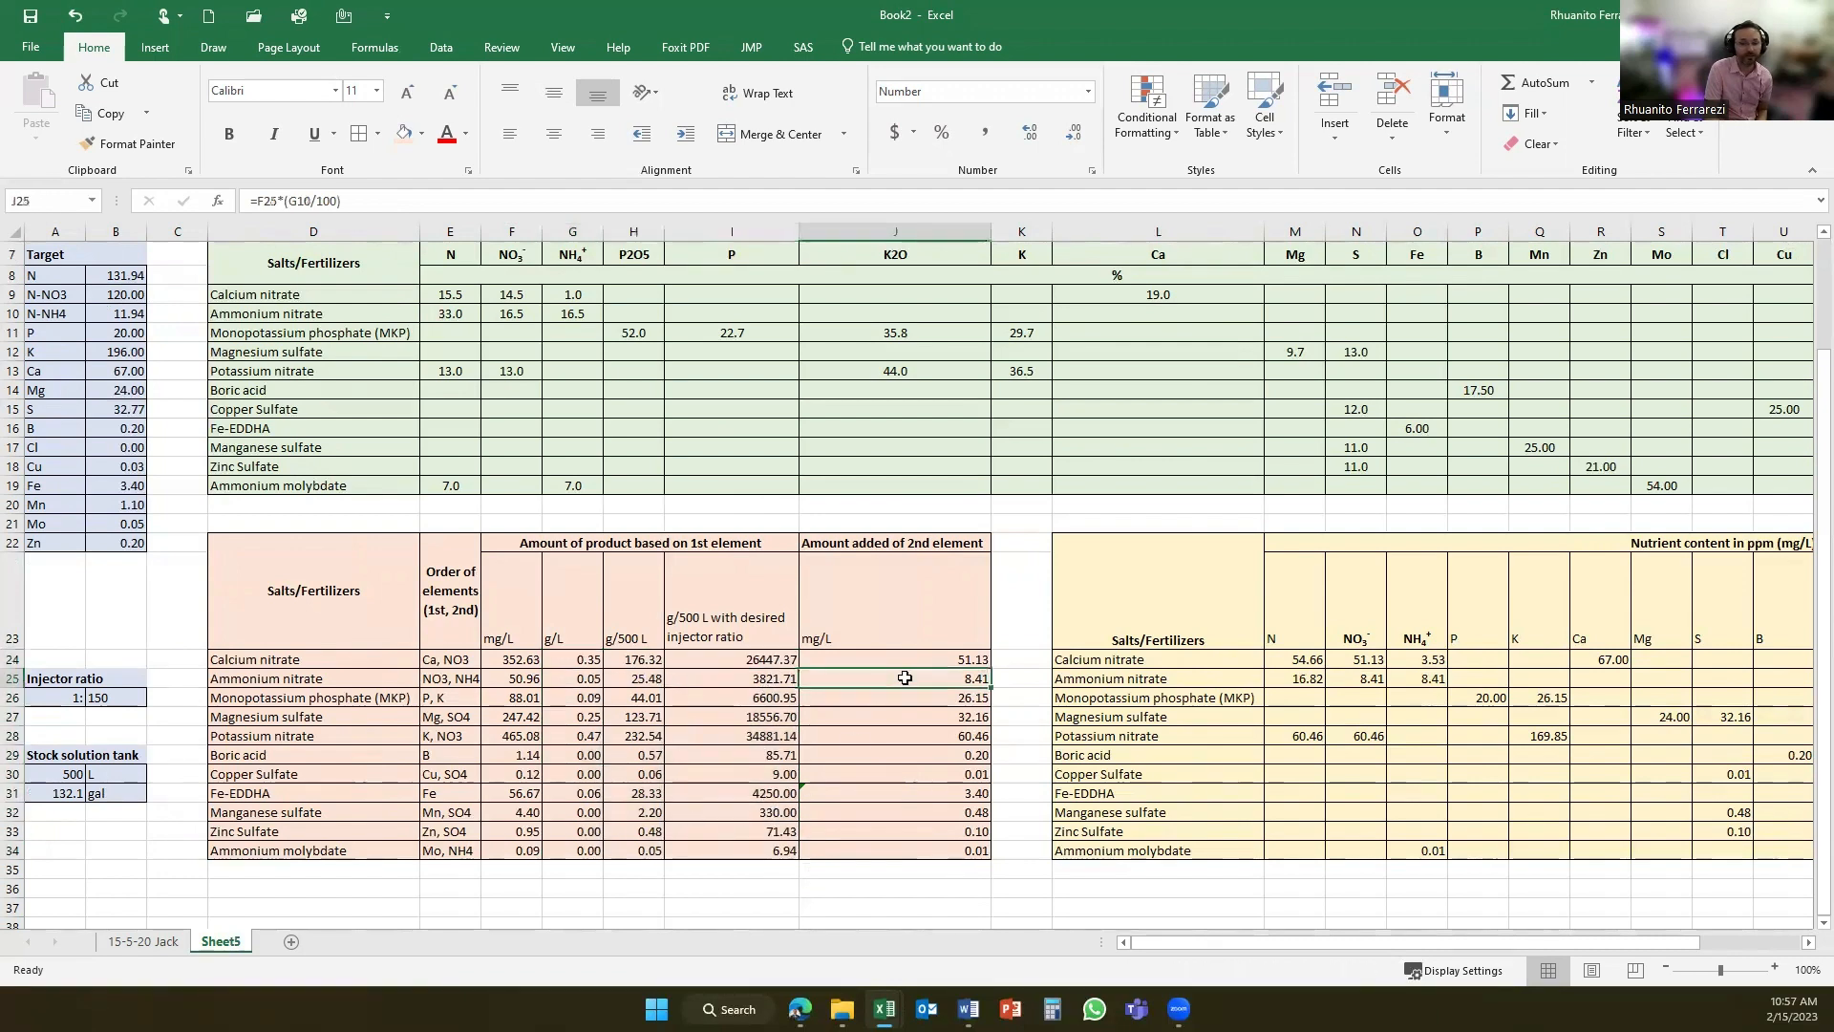
pyautogui.click(334, 202)
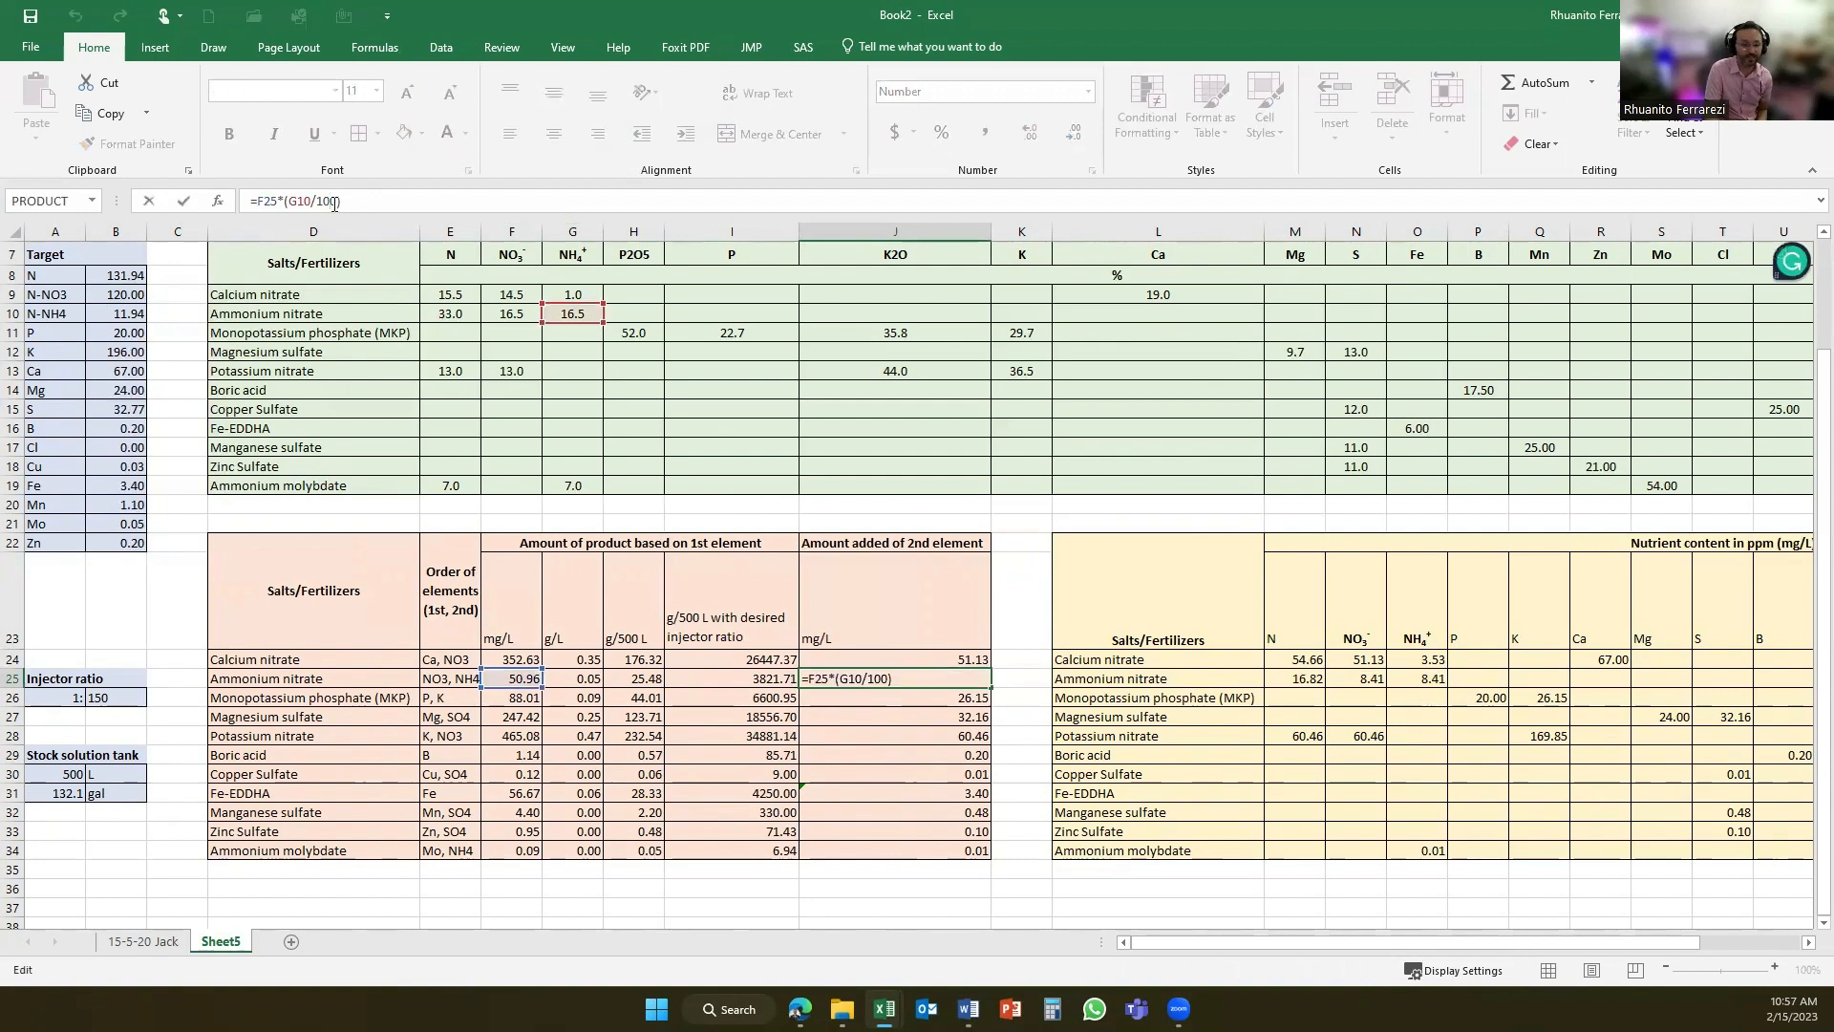
pyautogui.press('Return')
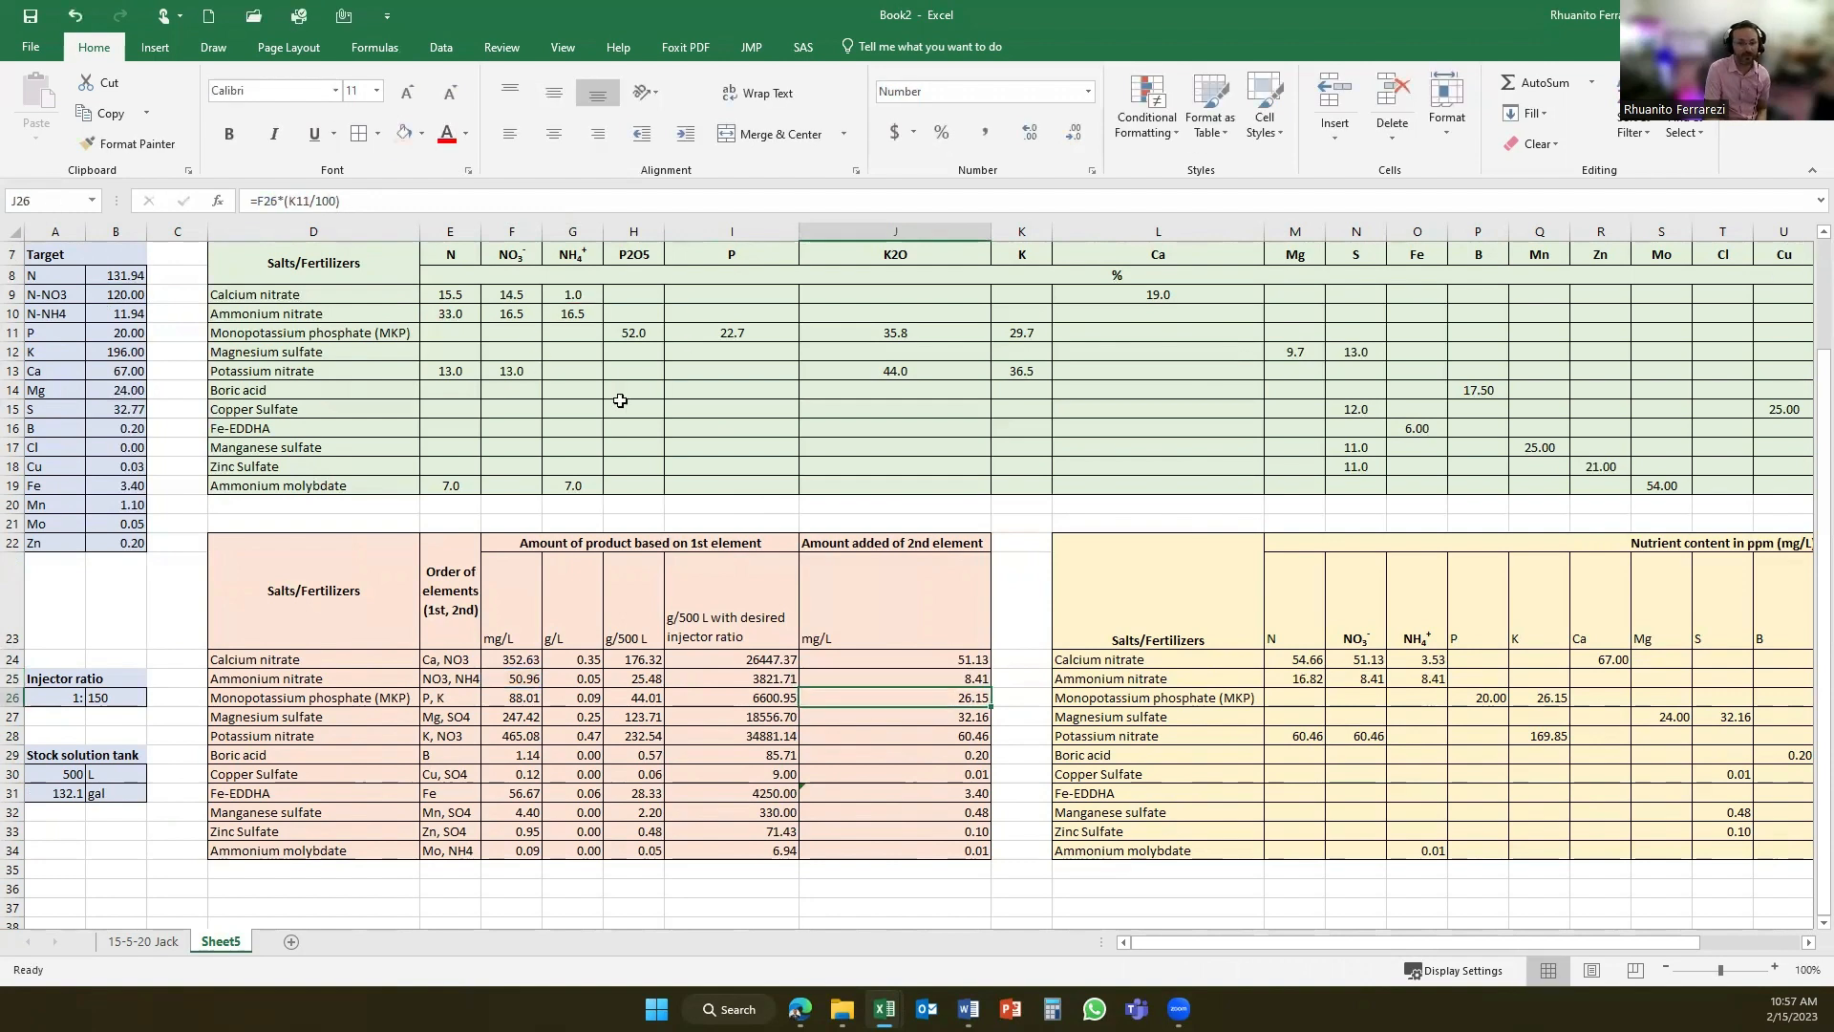
# - Examine the mg/L formulas for monopotassium phosphate and magnesium sulfate, and check the element order down to ammonium molybdate
pyautogui.click(535, 700)
pyautogui.click(270, 197)
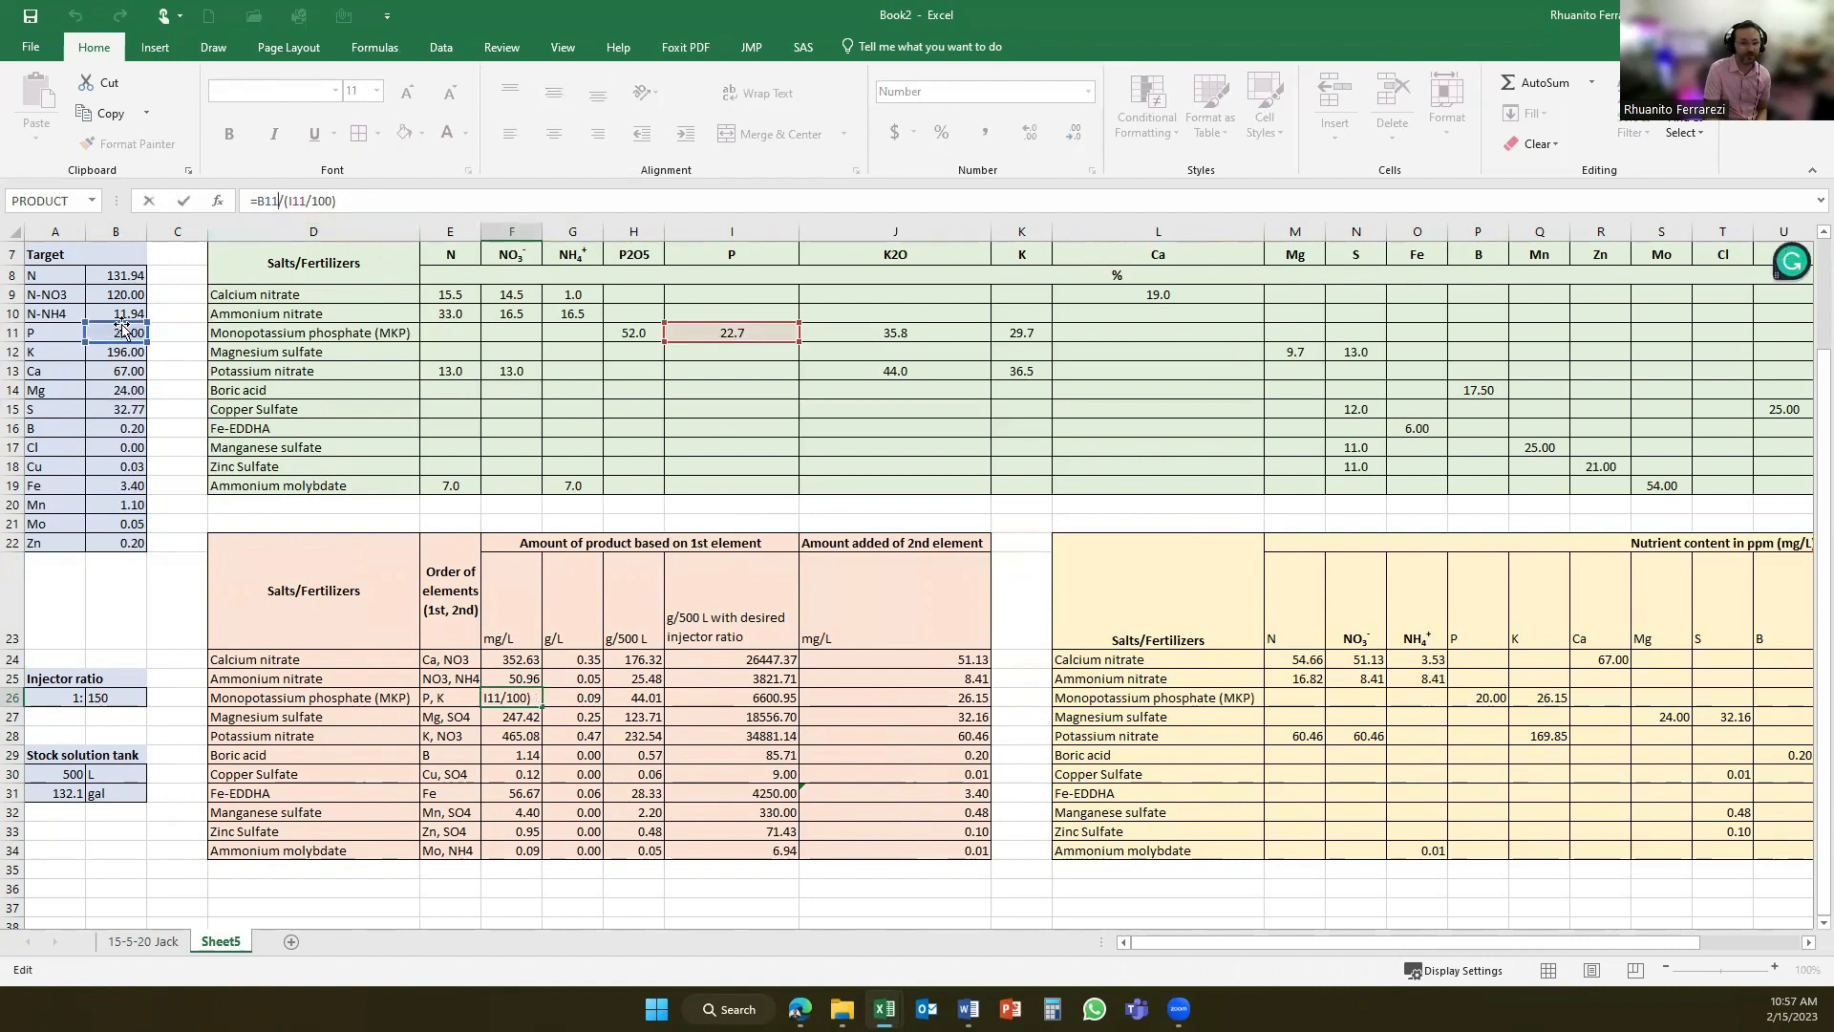
pyautogui.press('Return')
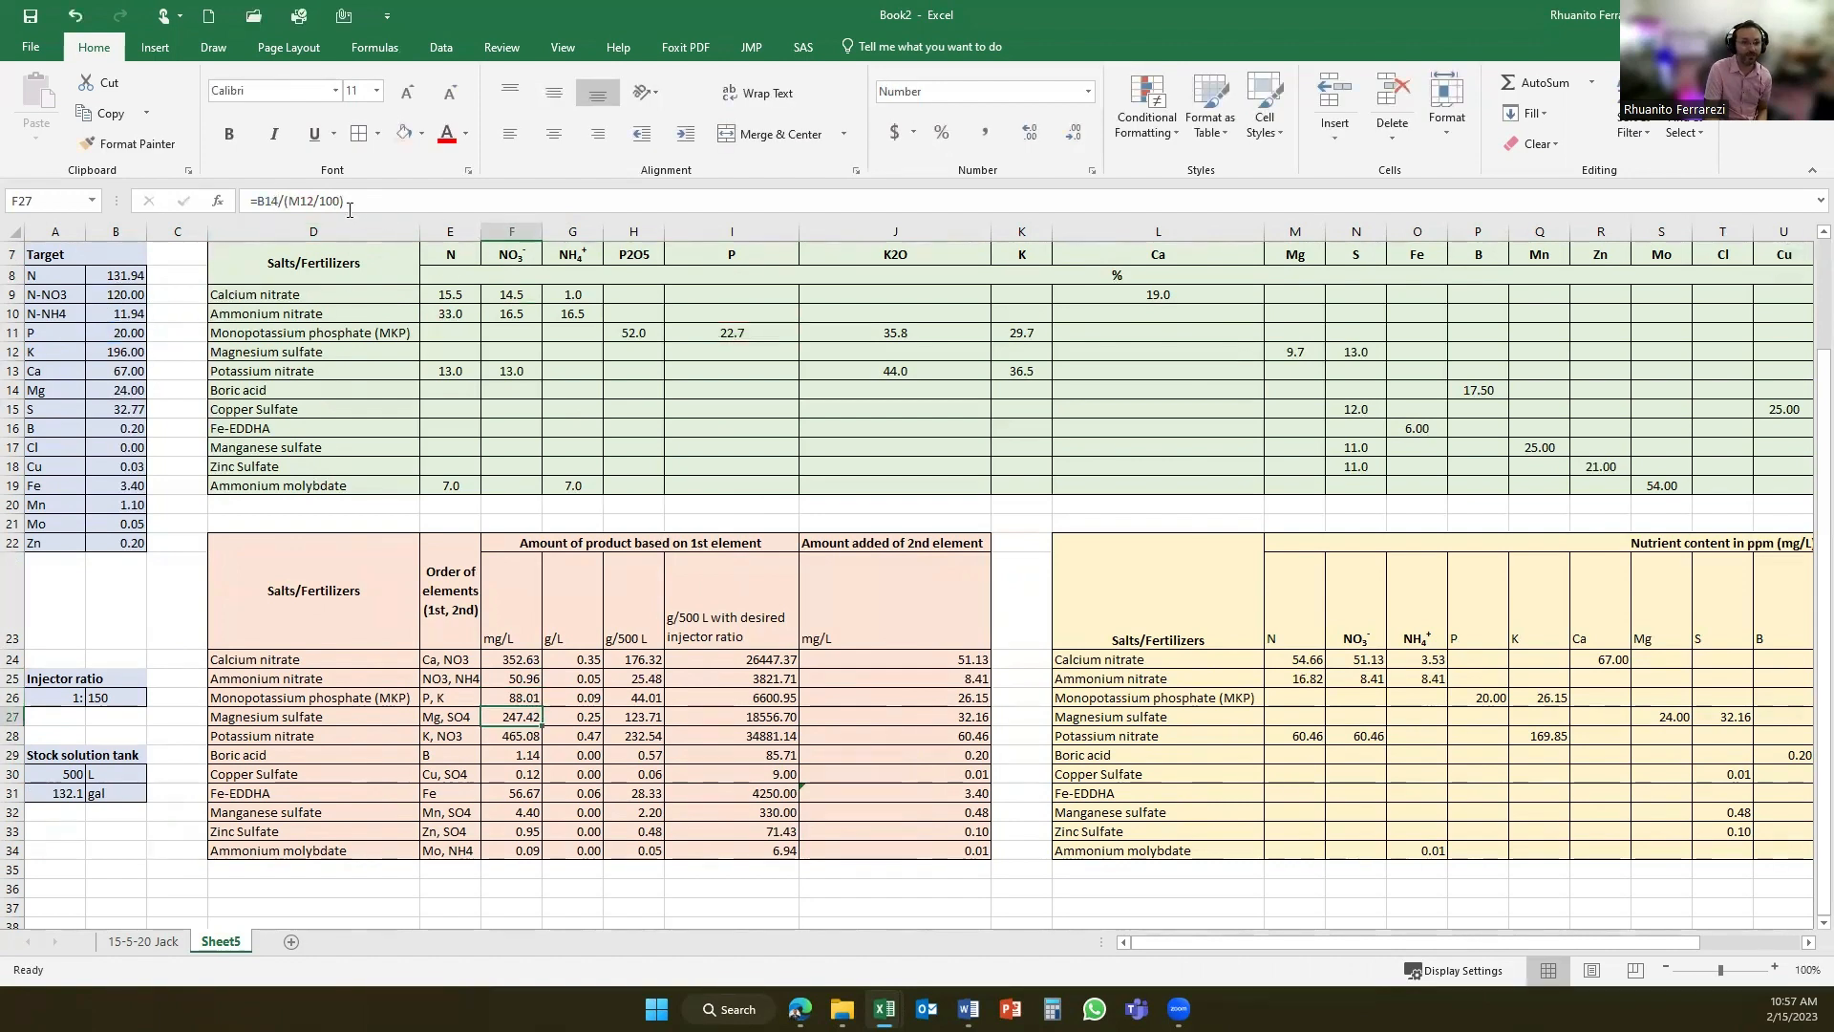
pyautogui.click(317, 203)
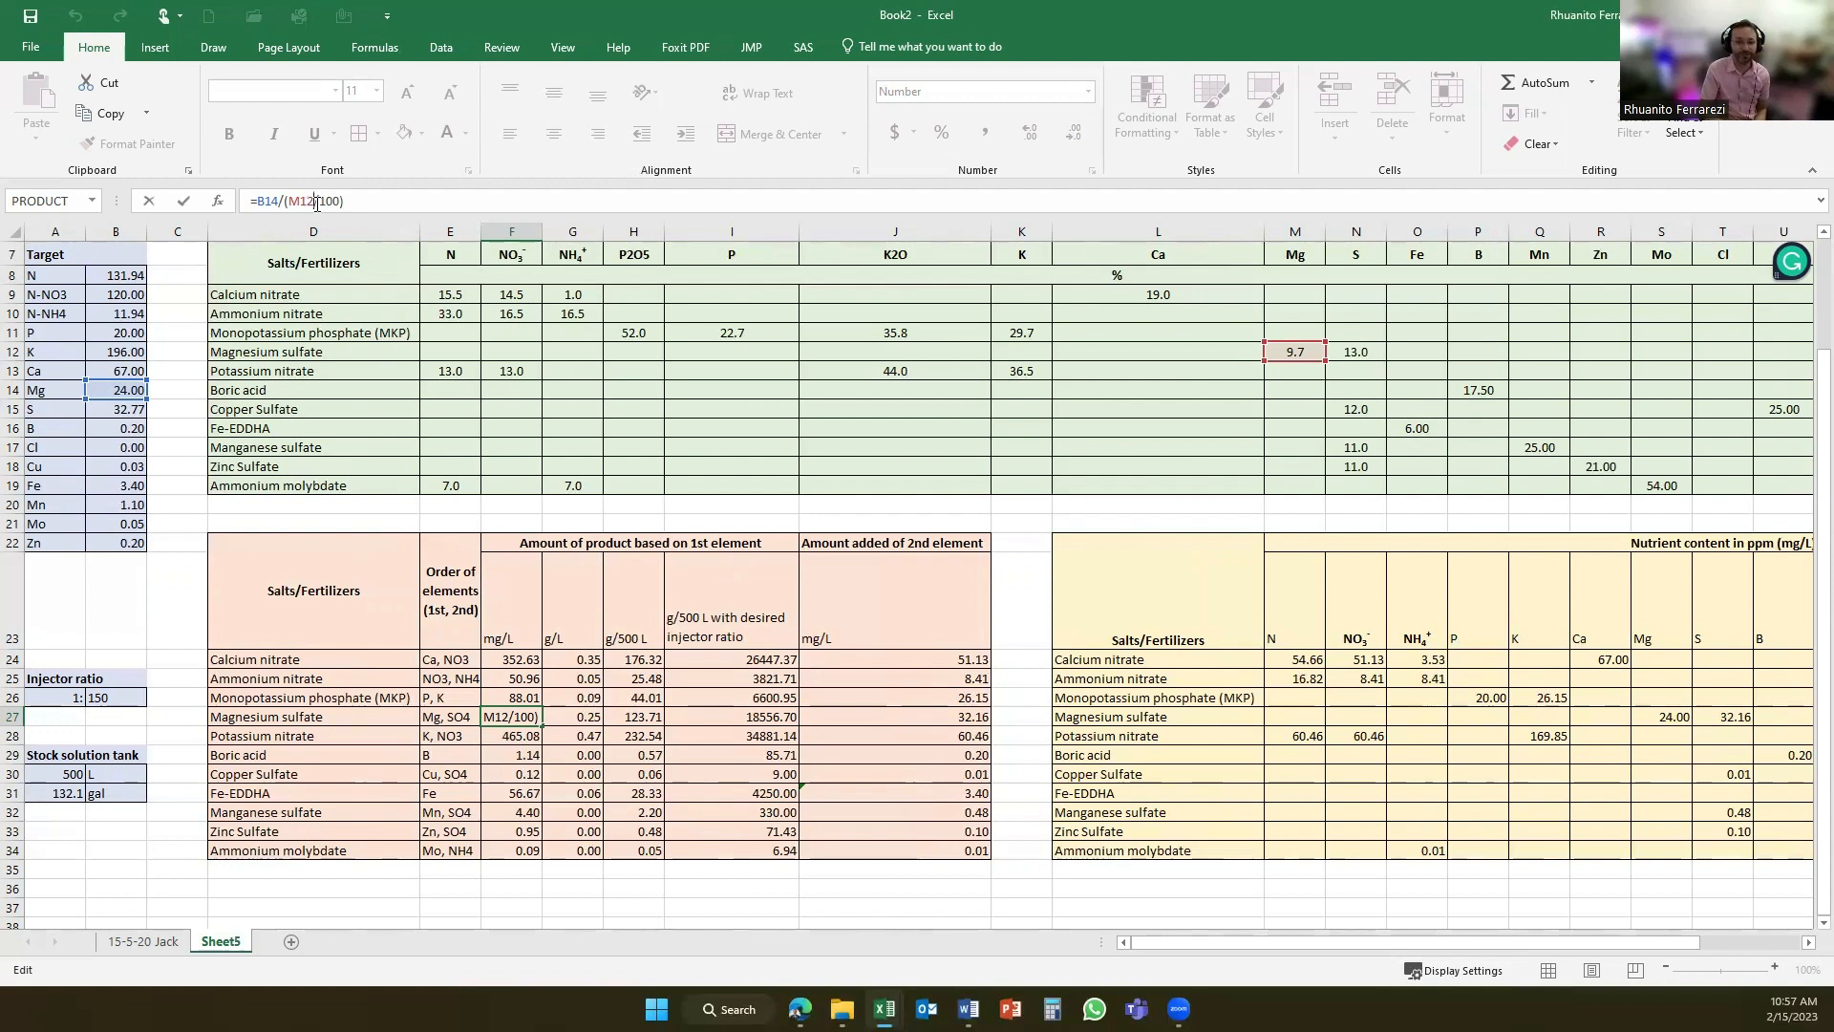
pyautogui.press('Return')
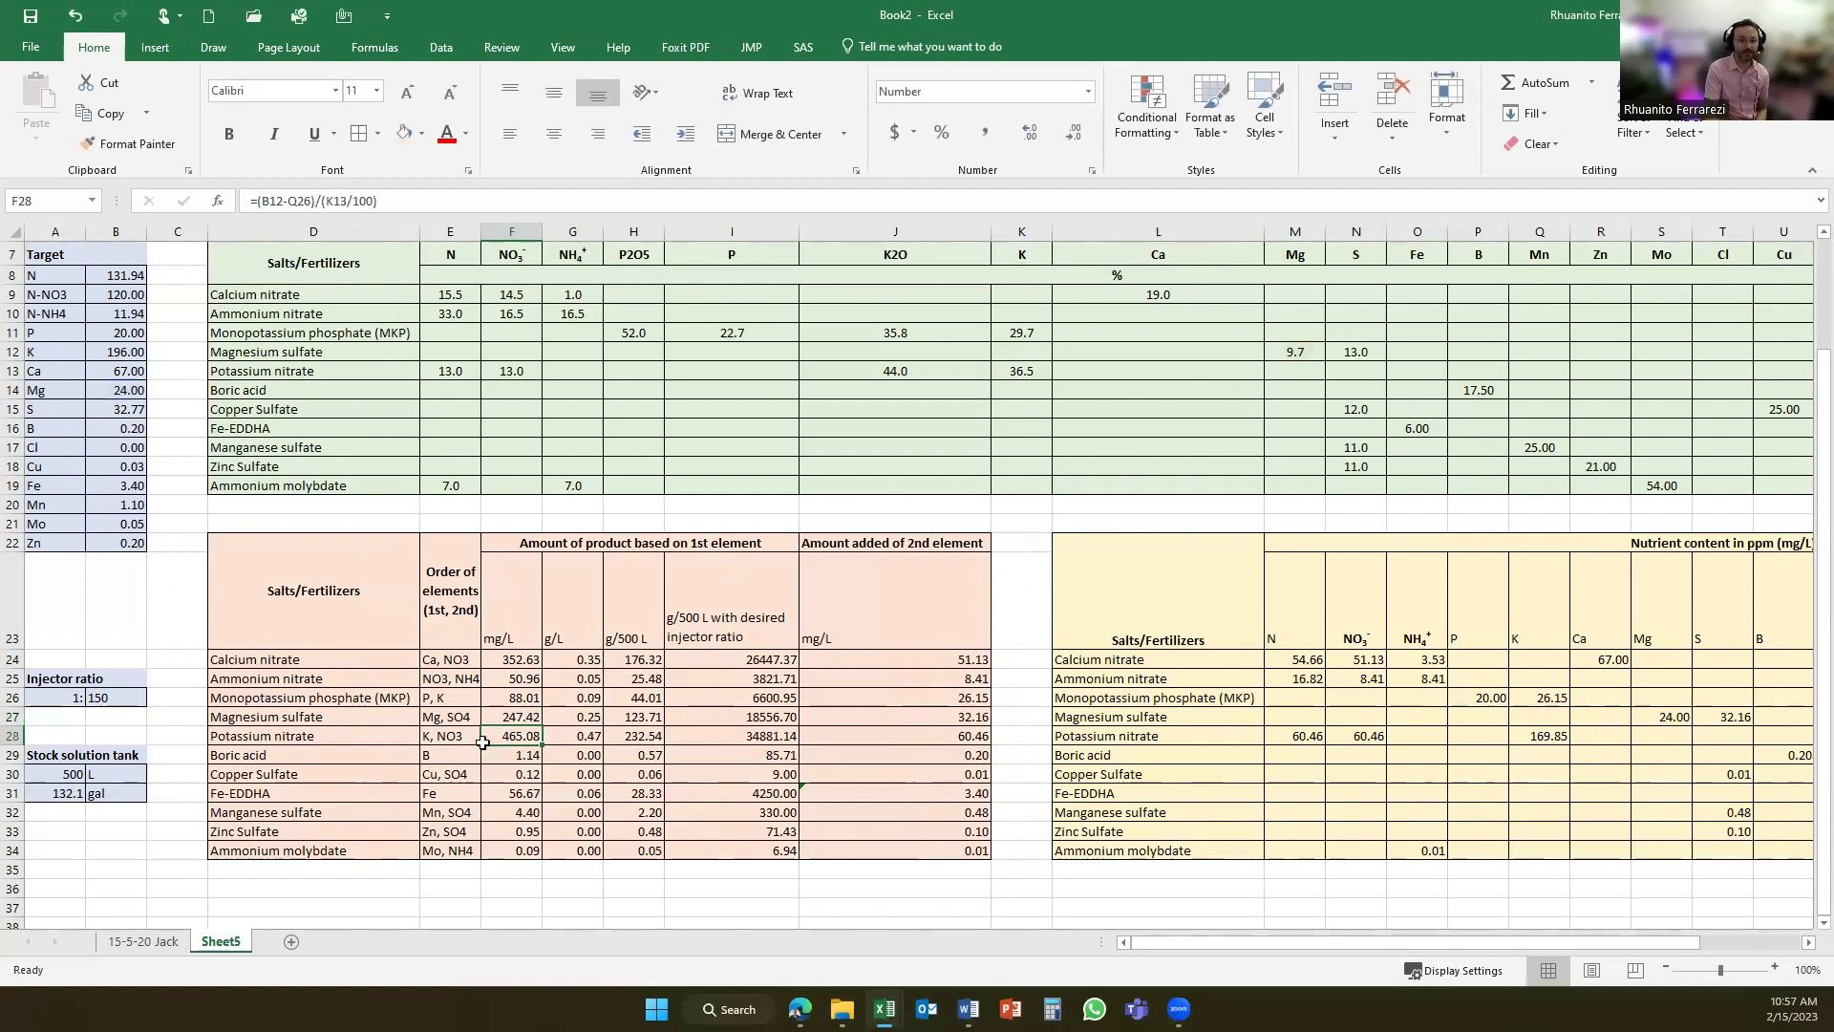
pyautogui.click(457, 850)
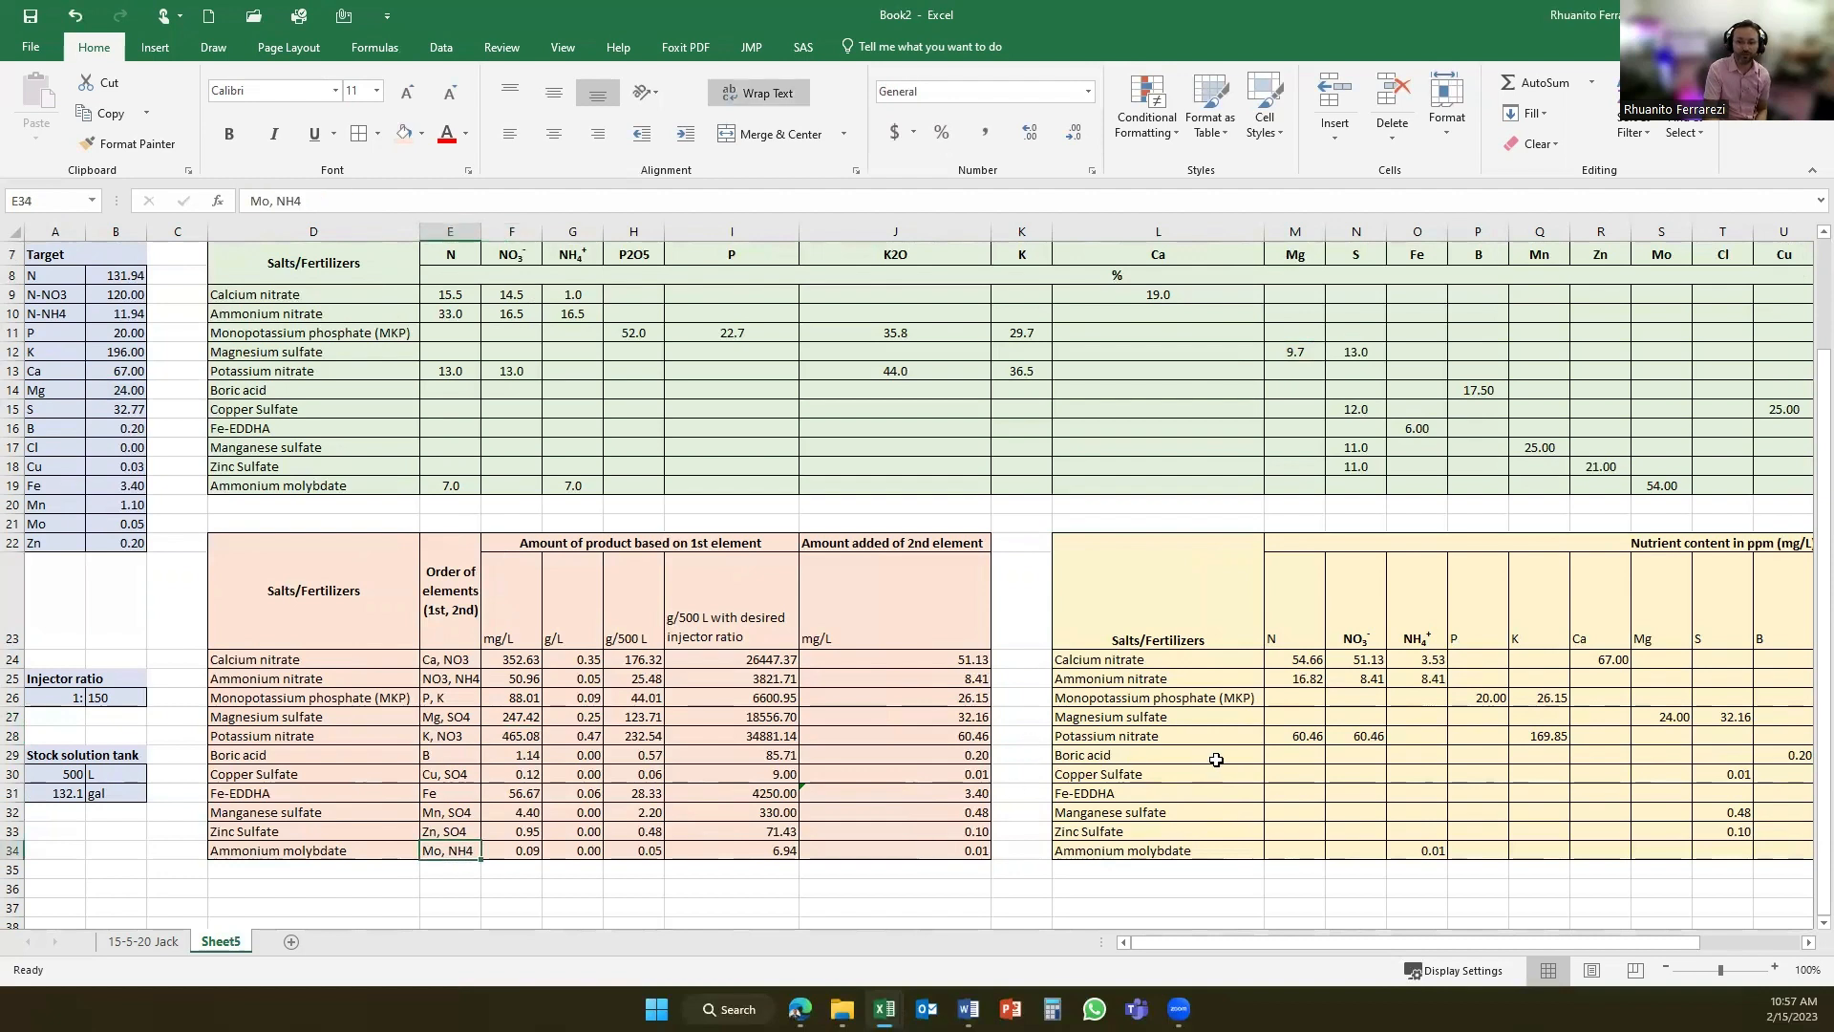
# - Review the whole nutrient content table and inspect potassium nitrate's total N formula
pyautogui.moveTo(1293, 942); pyautogui.dragTo(1393, 942)
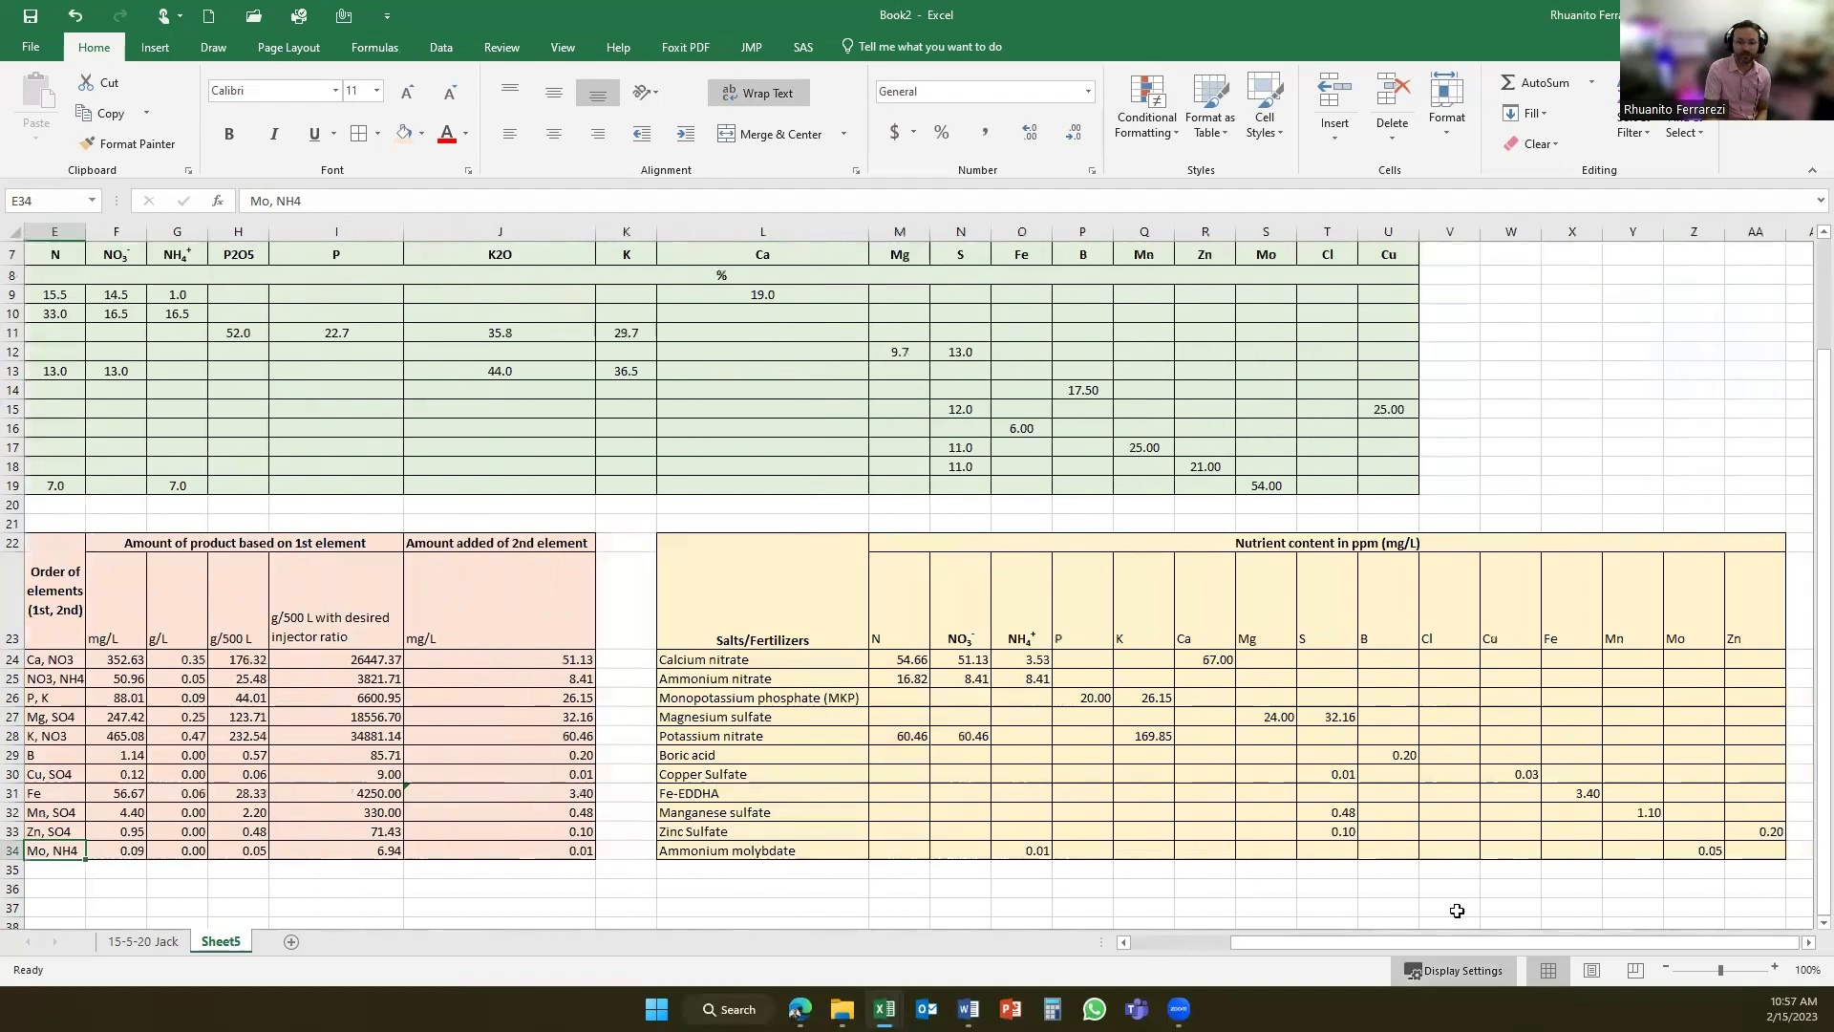
pyautogui.moveTo(898, 659); pyautogui.dragTo(1770, 855)
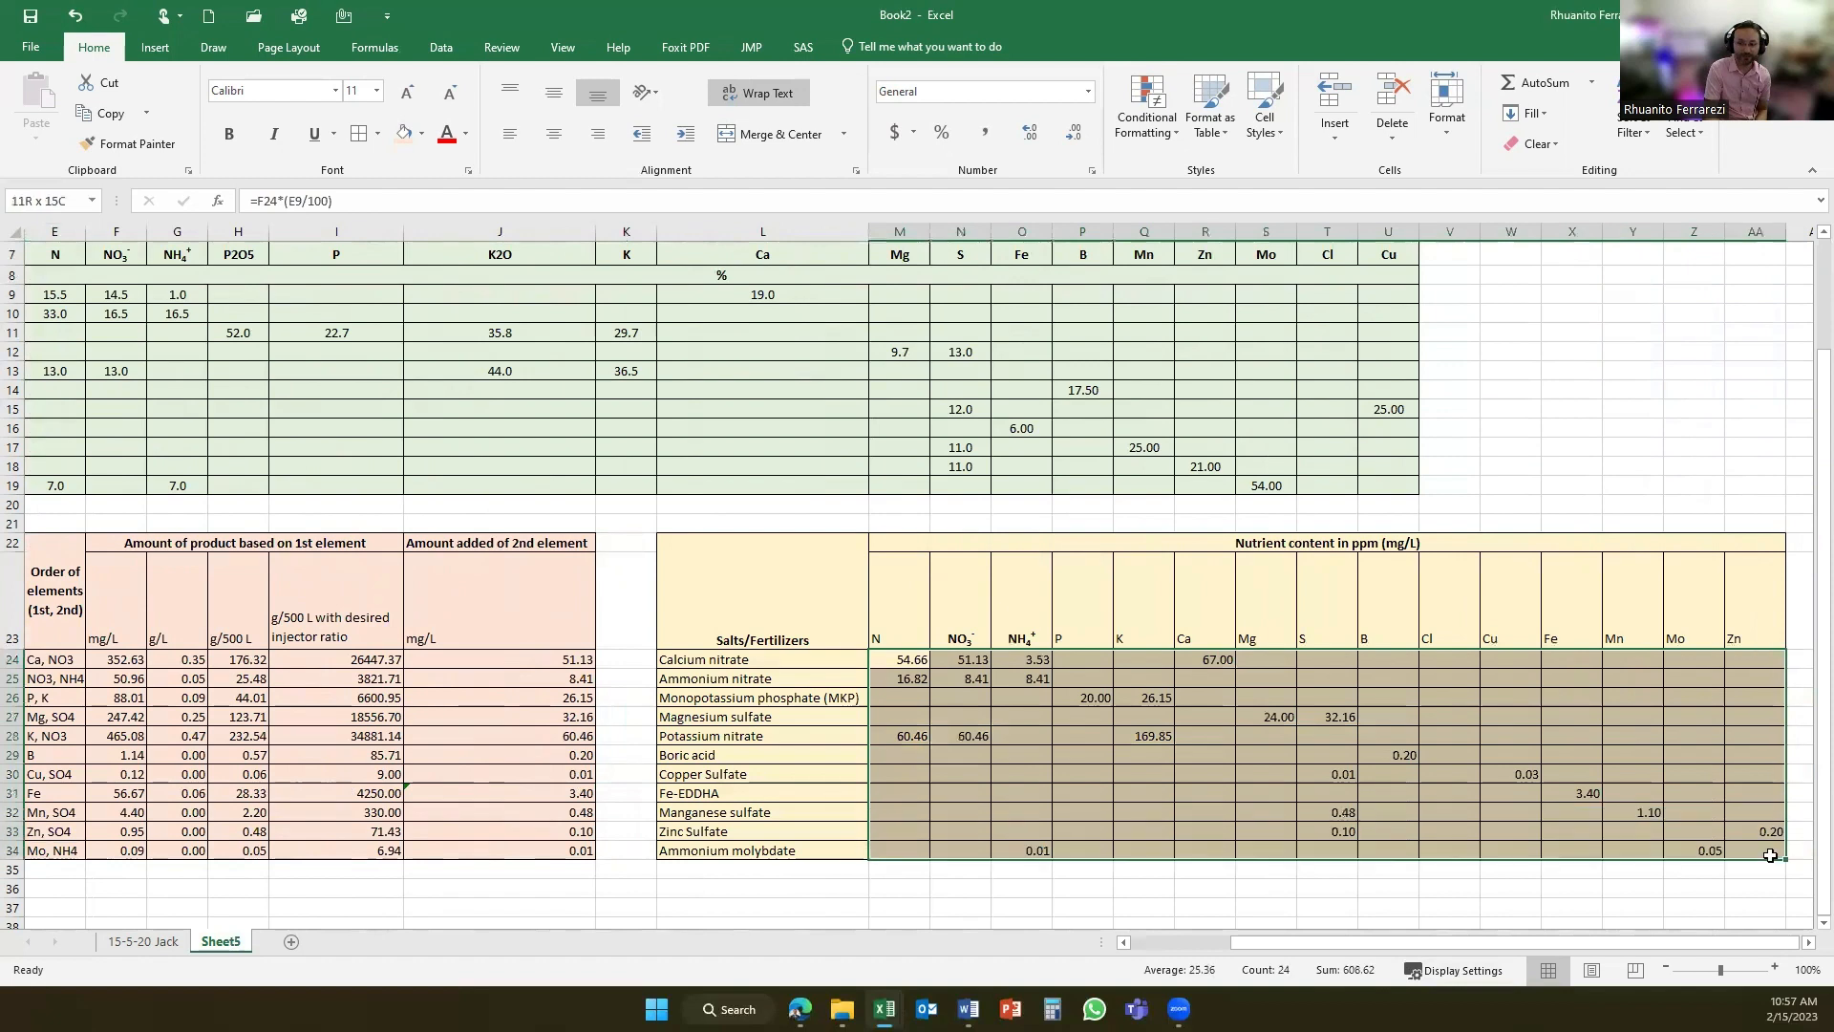
pyautogui.click(918, 735)
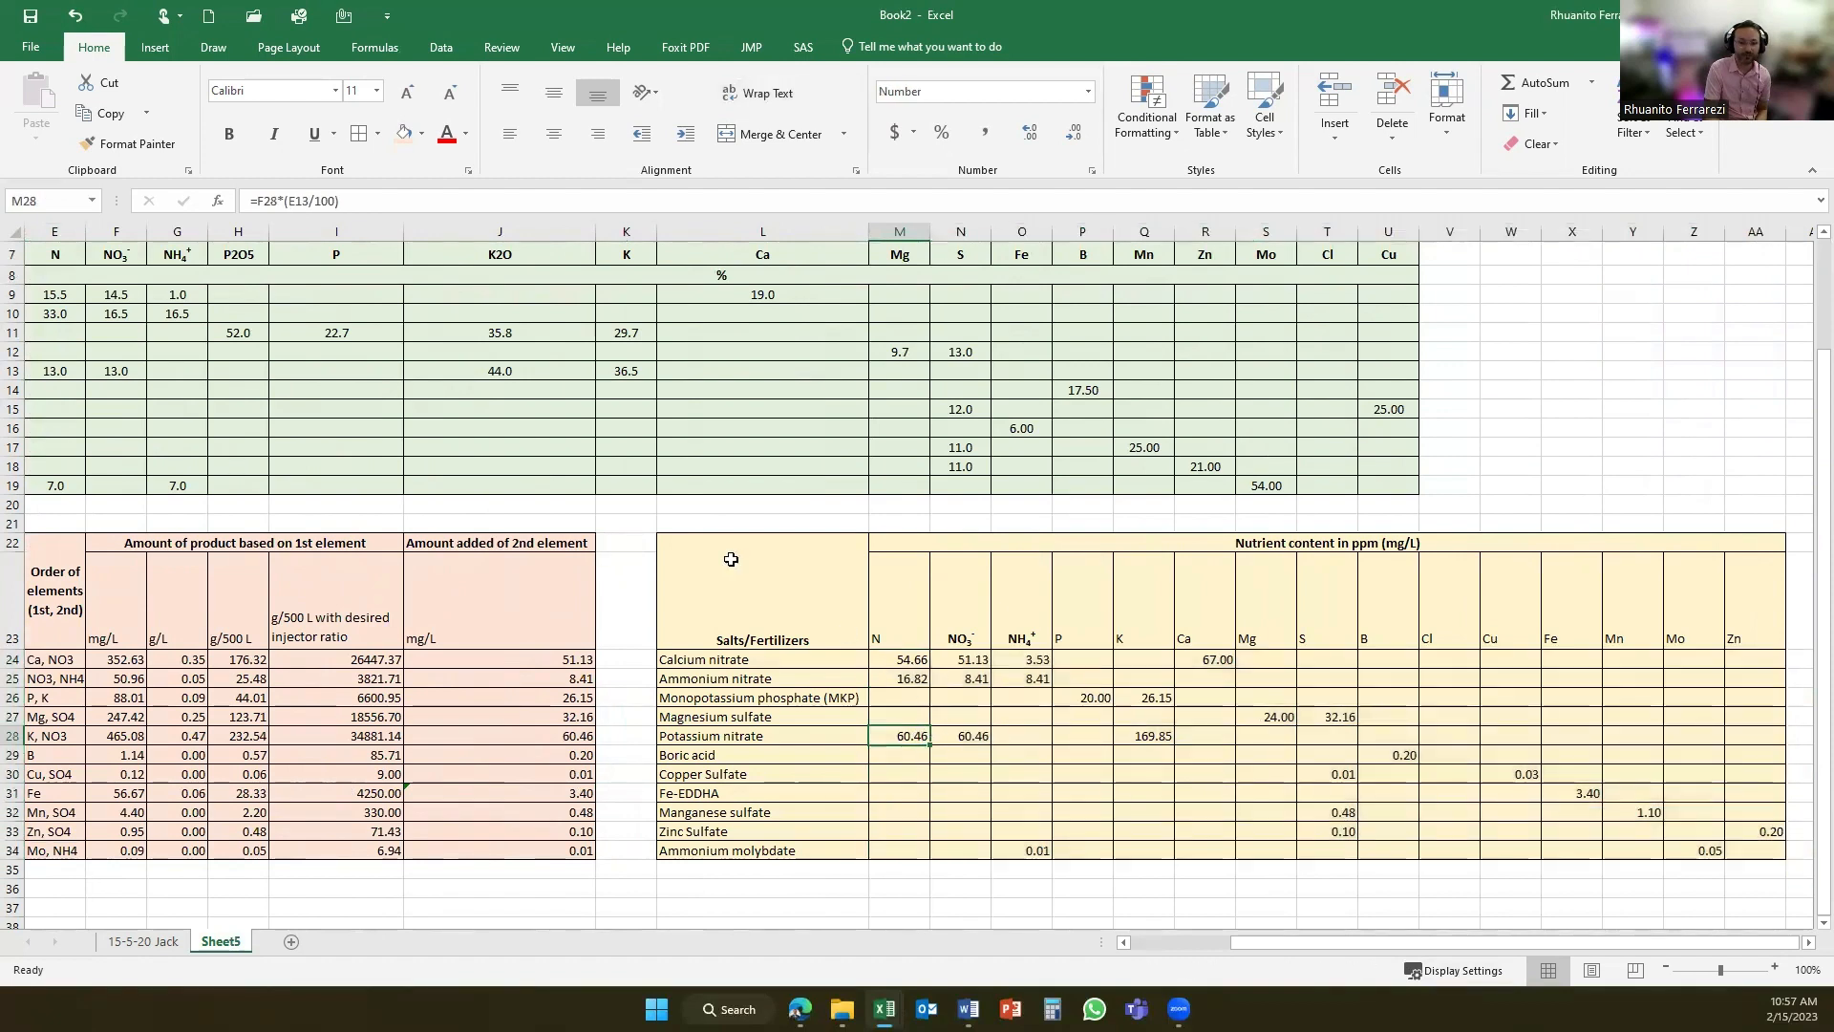
pyautogui.click(295, 210)
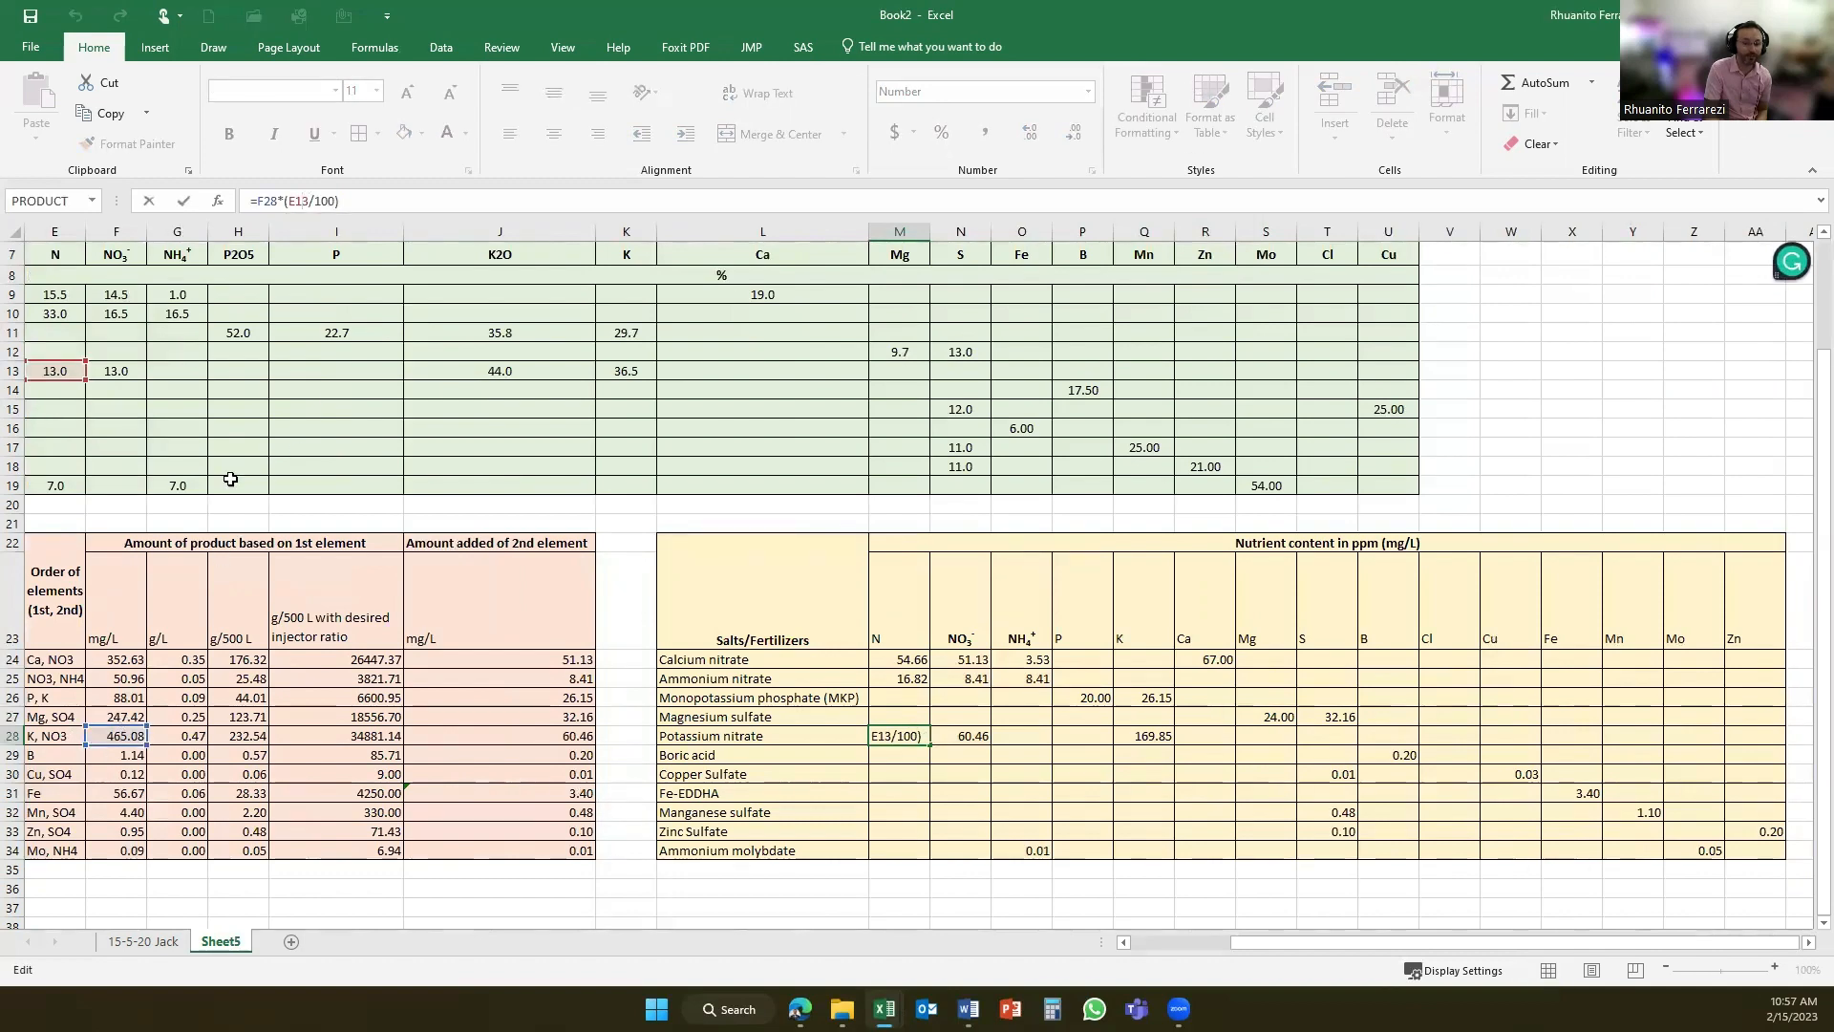
pyautogui.press('Return')
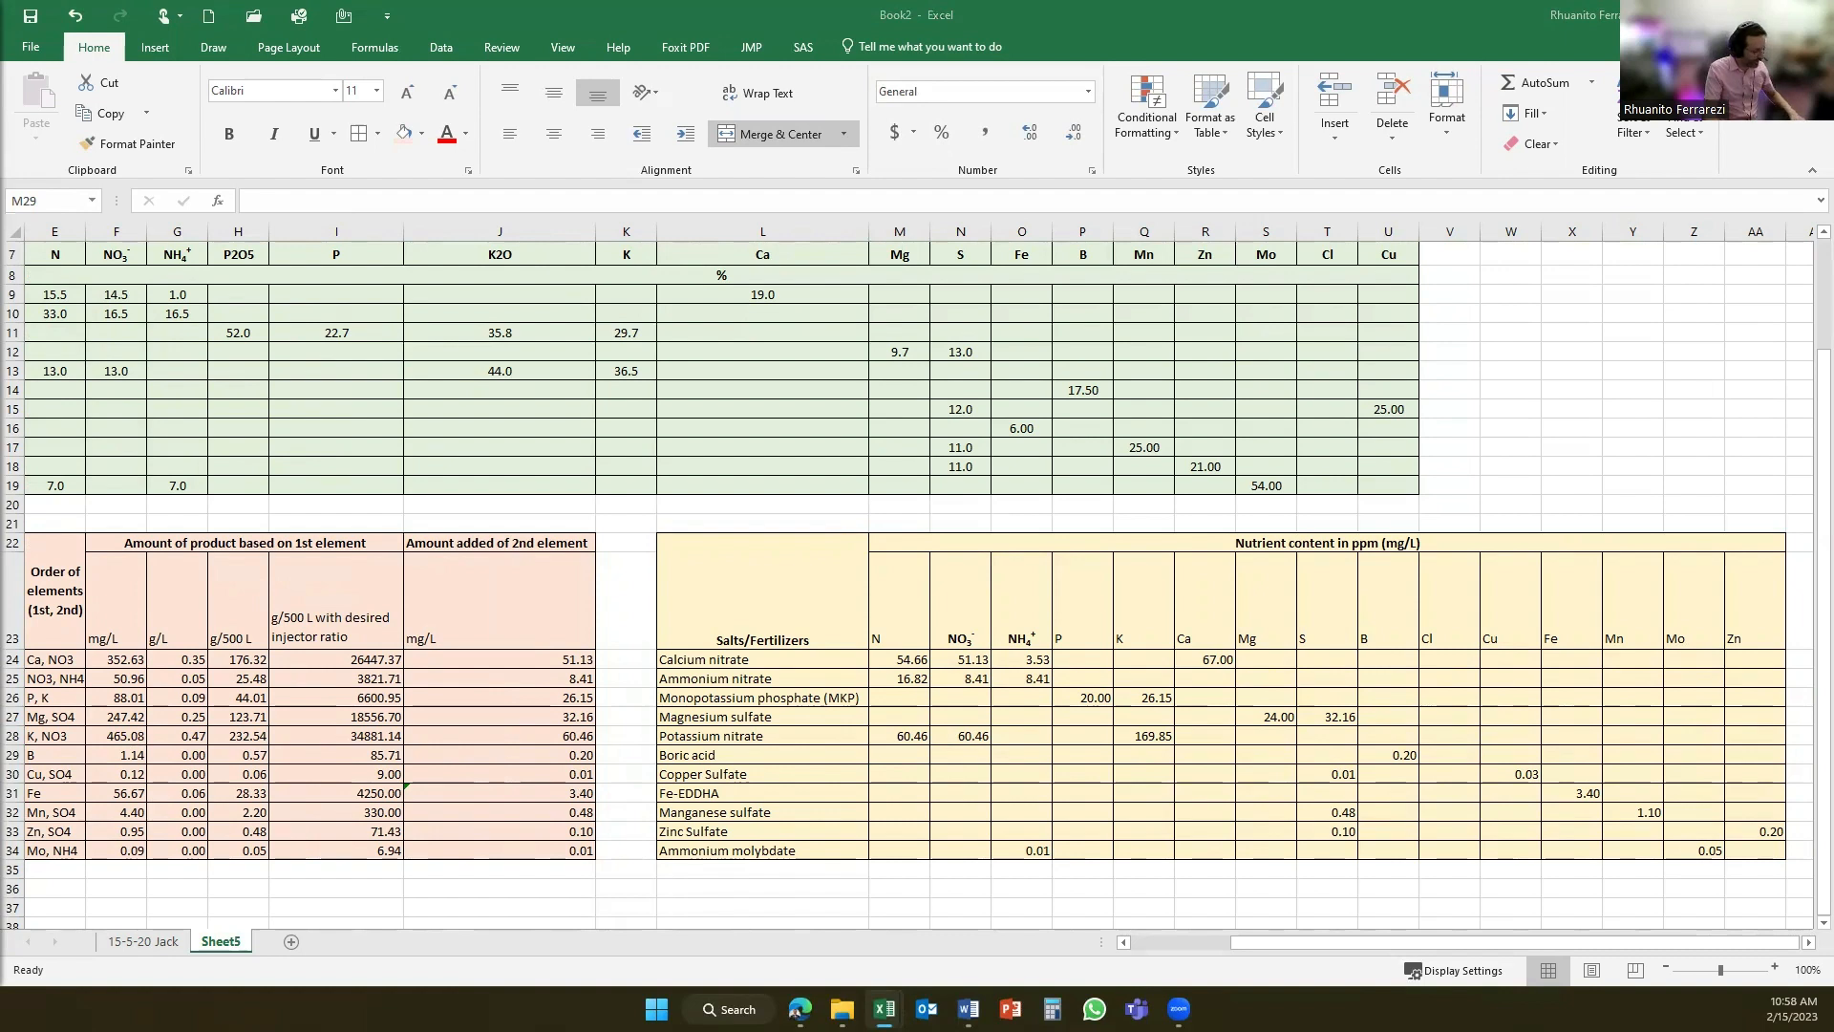
# - Paste the copied Total, Target and Difference rows below the nutrient content table starting at M36, and check the N total's formula
pyautogui.hotkey('ctrl', 'c')
pyautogui.press('Down')
pyautogui.press('Down')
pyautogui.press('Down')
pyautogui.press('Down')
pyautogui.press('Down')
pyautogui.press('Down')
pyautogui.press('Down')
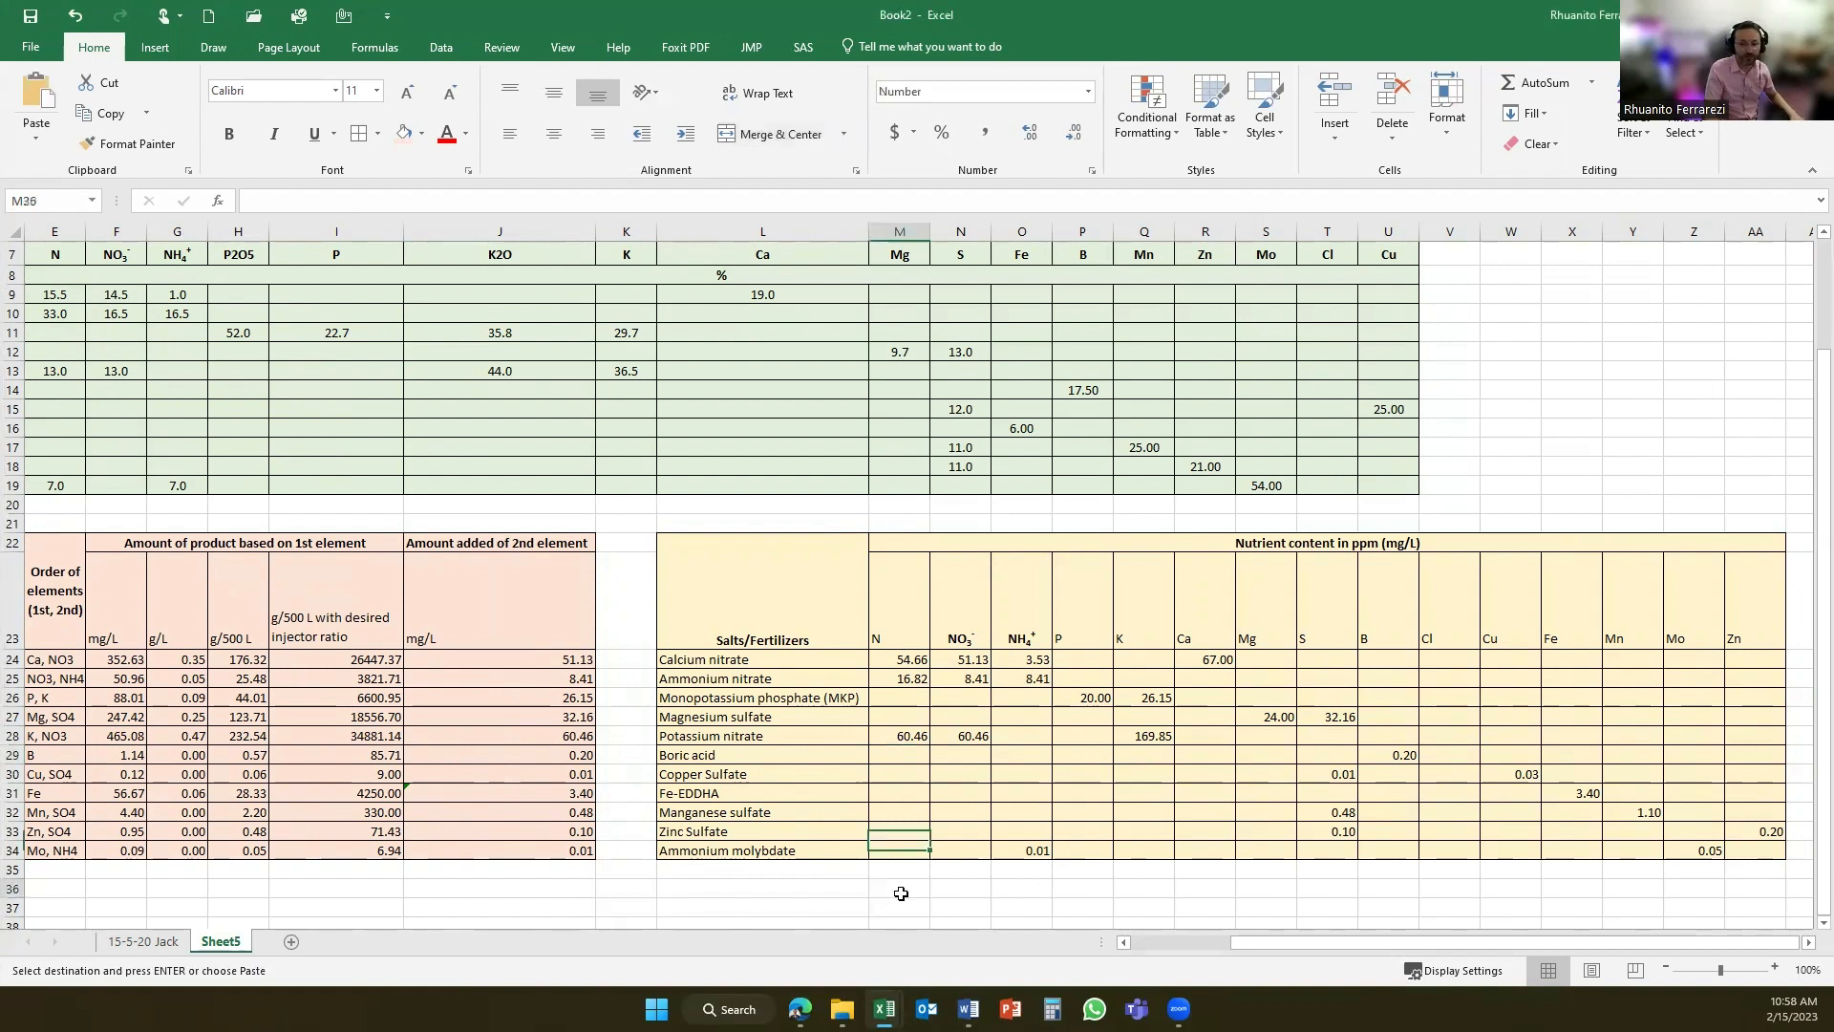
pyautogui.scroll(-1, 912, 888)
pyautogui.hotkey('ctrl', 'v')
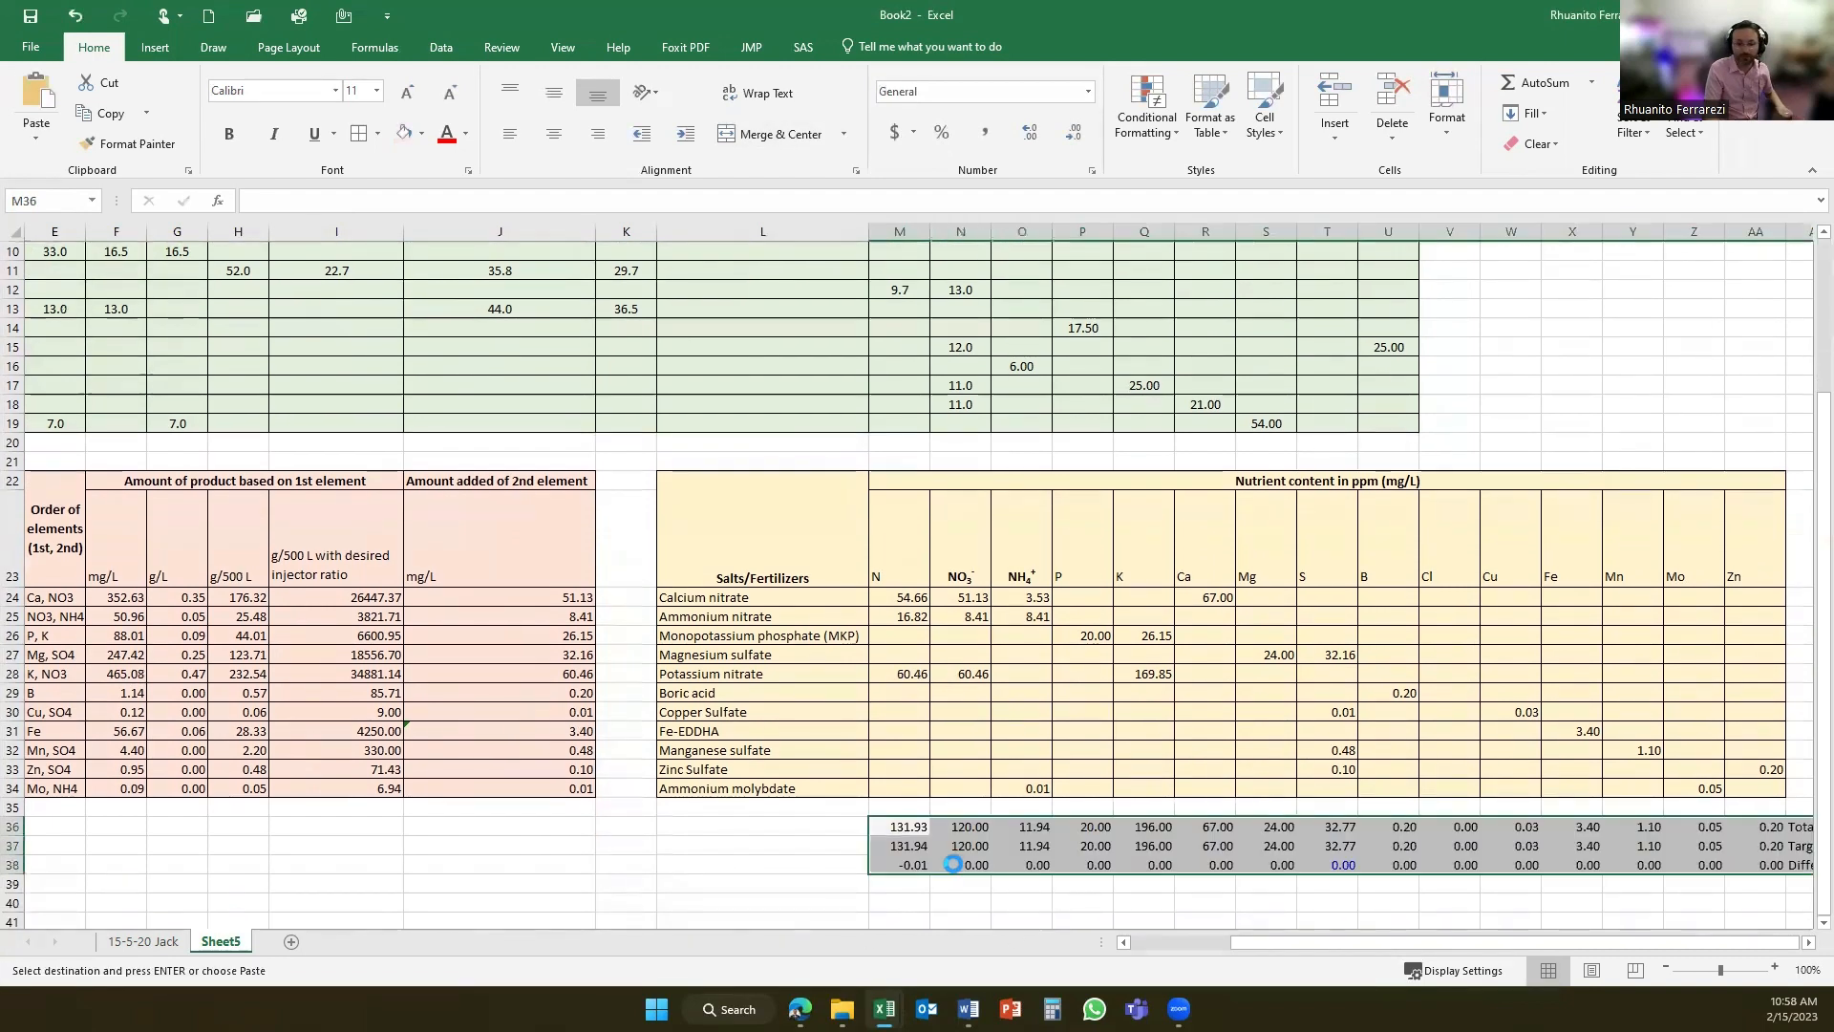
pyautogui.click(917, 826)
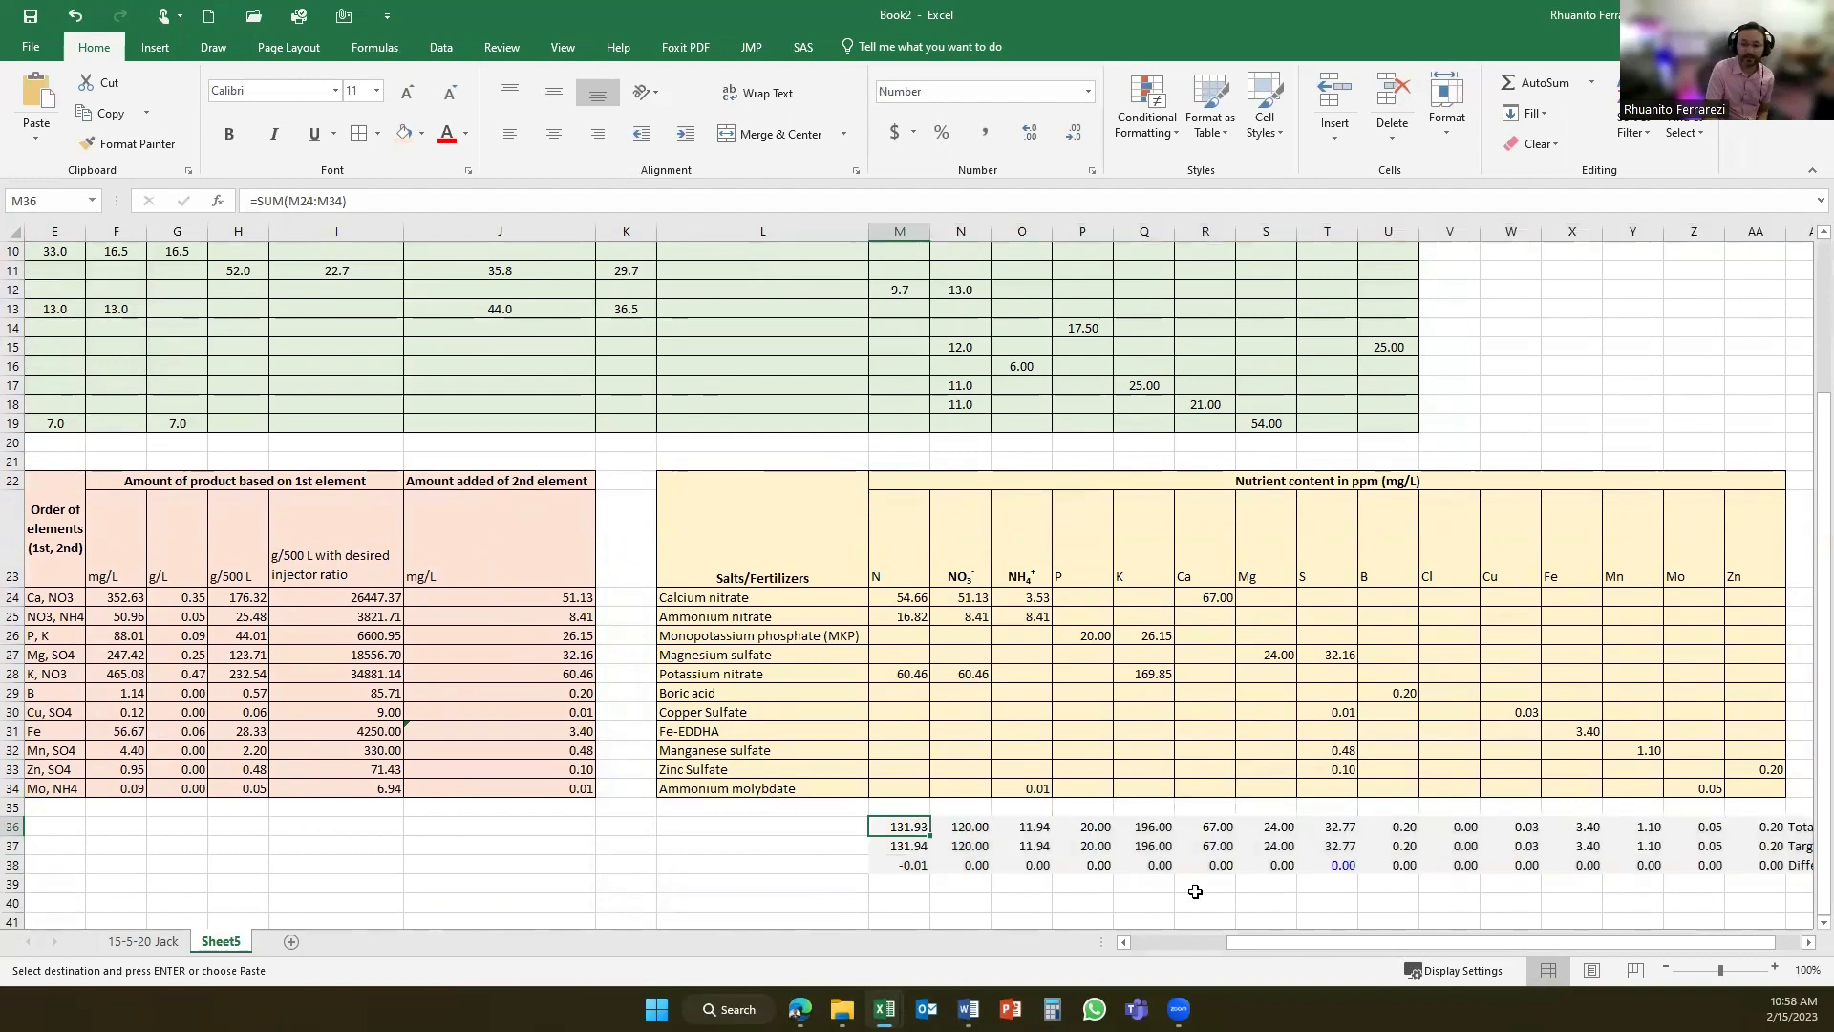
pyautogui.moveTo(1263, 946); pyautogui.dragTo(1287, 946)
pyautogui.scroll(-1, 1538, 791)
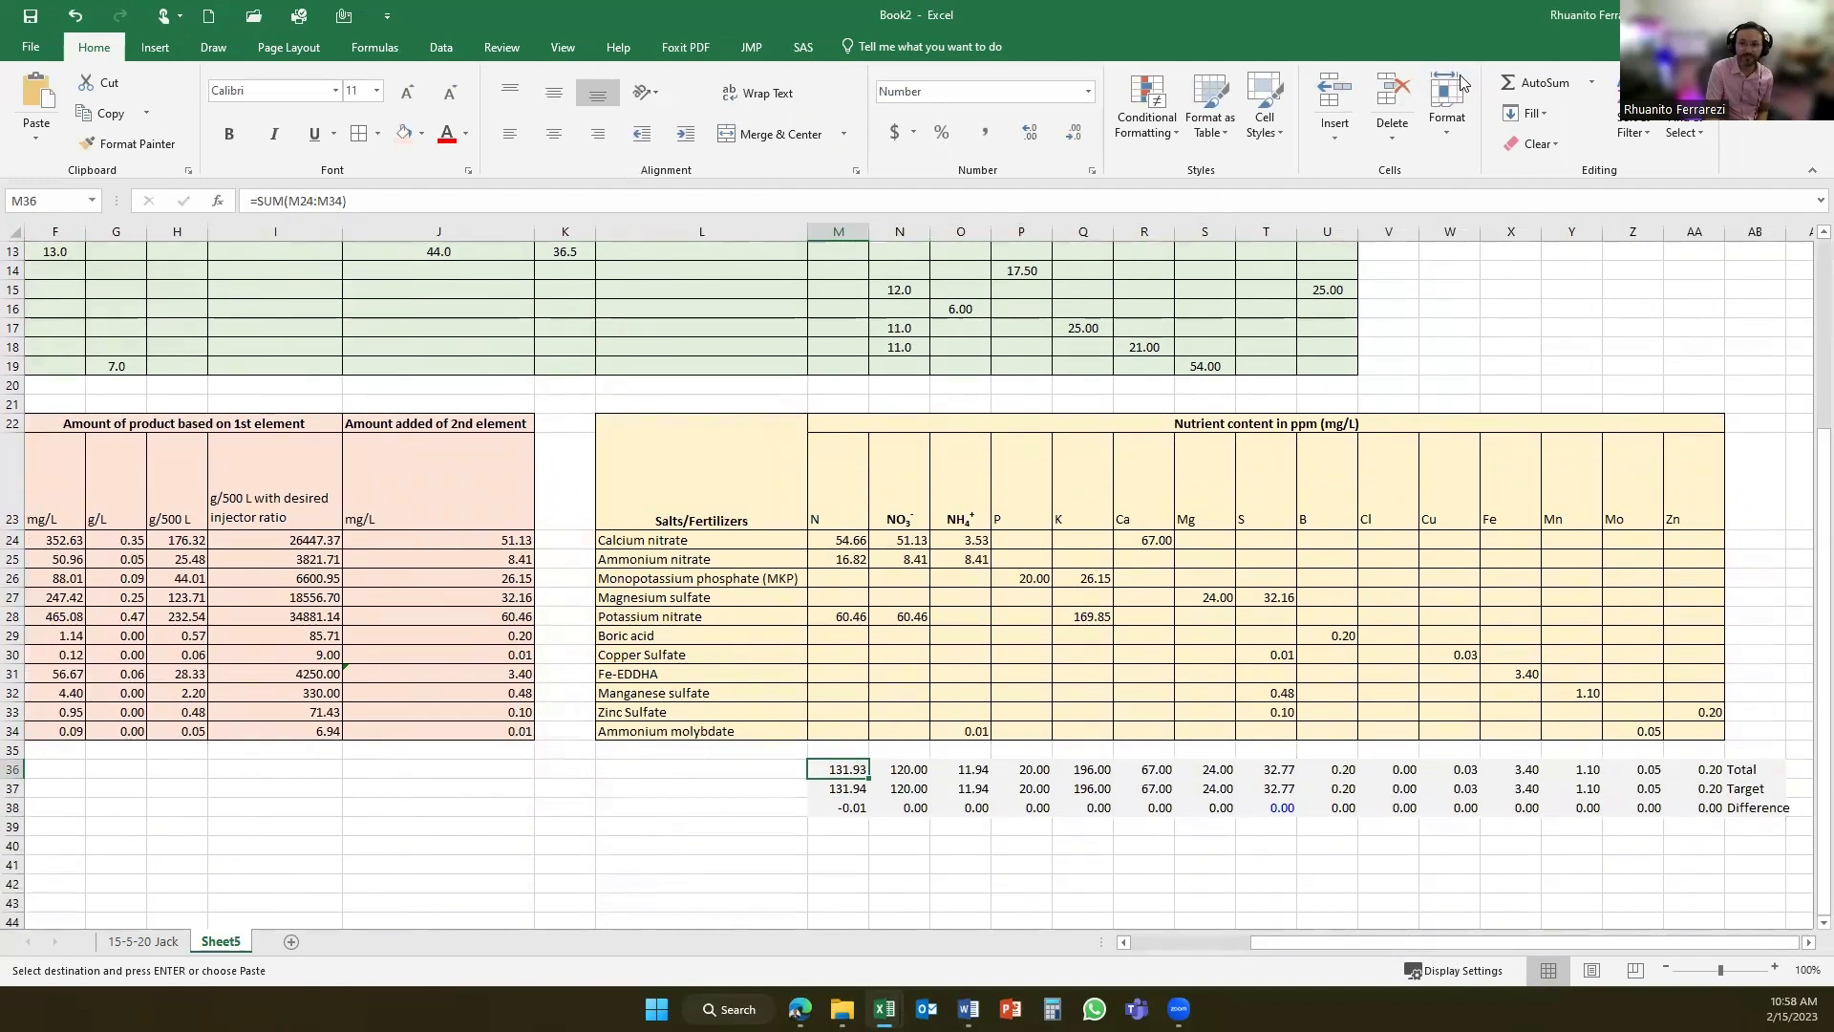
# - Inspect the N total's SUM formula and compare the Target row with the target nutrient list in B8:B22
pyautogui.press('F2')
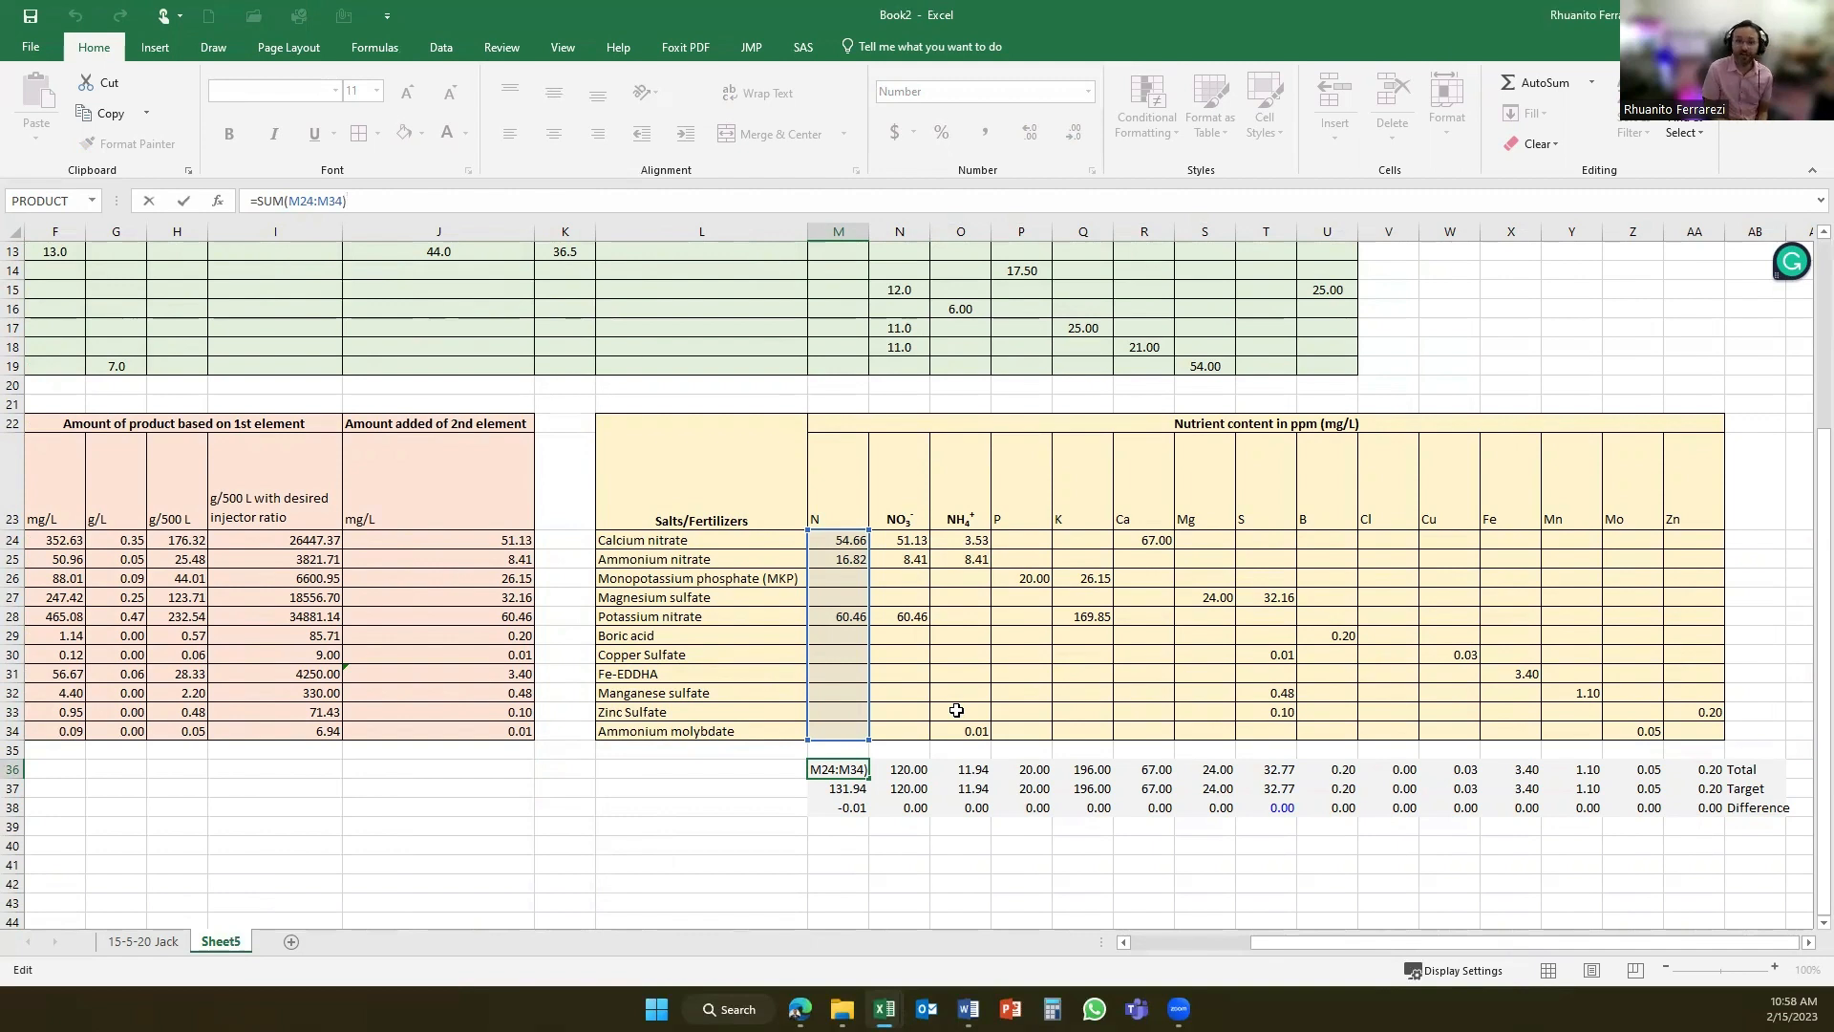
pyautogui.press('Return')
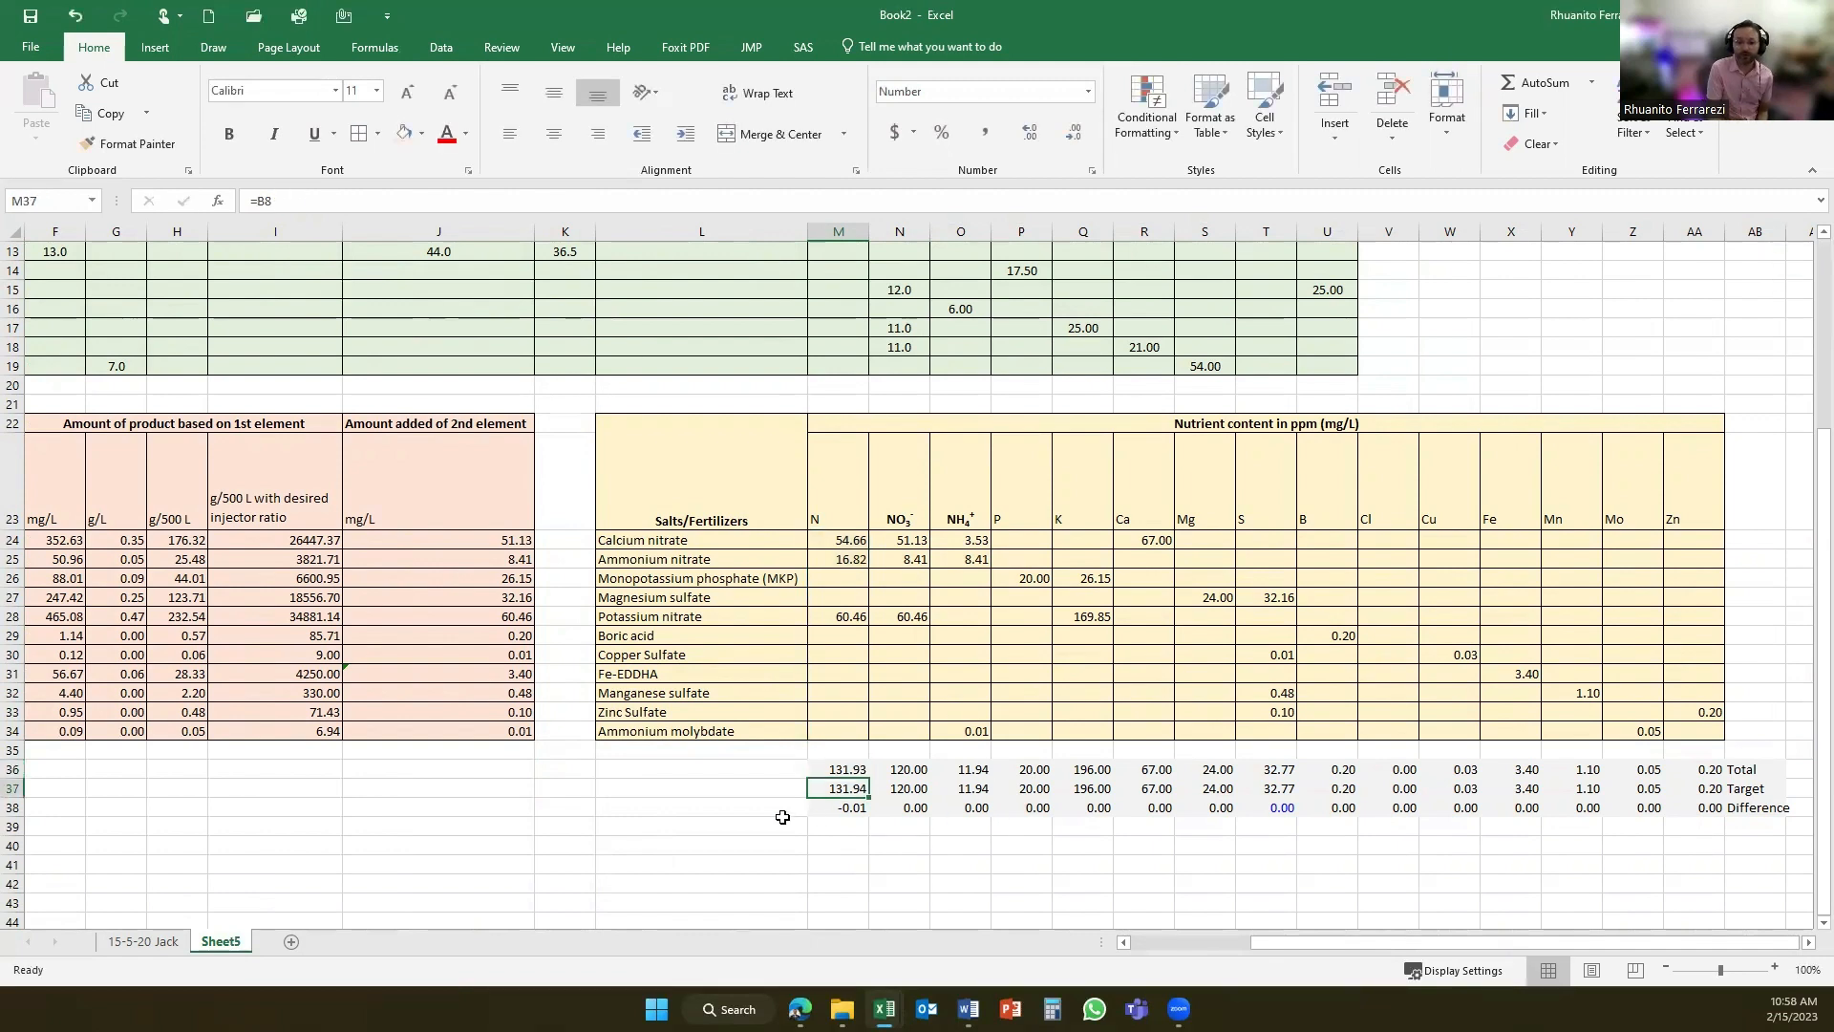
pyautogui.moveTo(841, 772); pyautogui.dragTo(1644, 789)
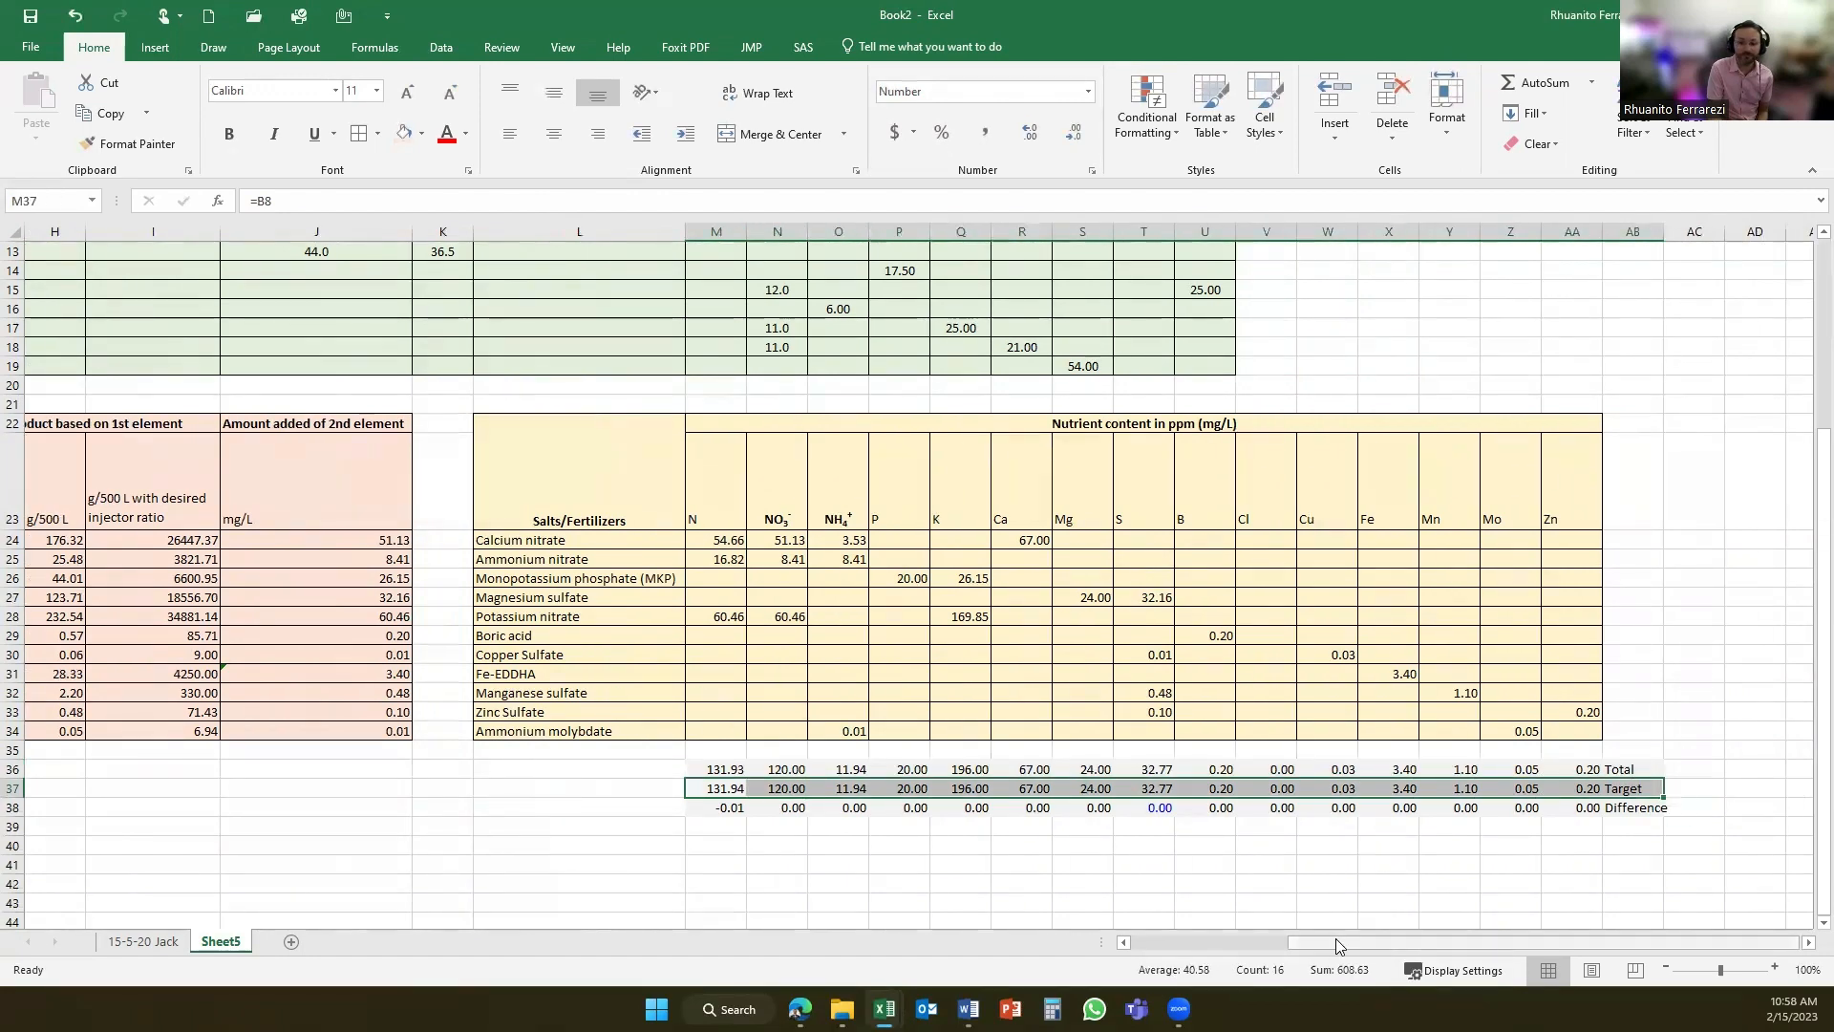
pyautogui.moveTo(1337, 946); pyautogui.dragTo(1170, 944)
pyautogui.scroll(2, 99, 340)
pyautogui.moveTo(120, 275); pyautogui.dragTo(112, 542)
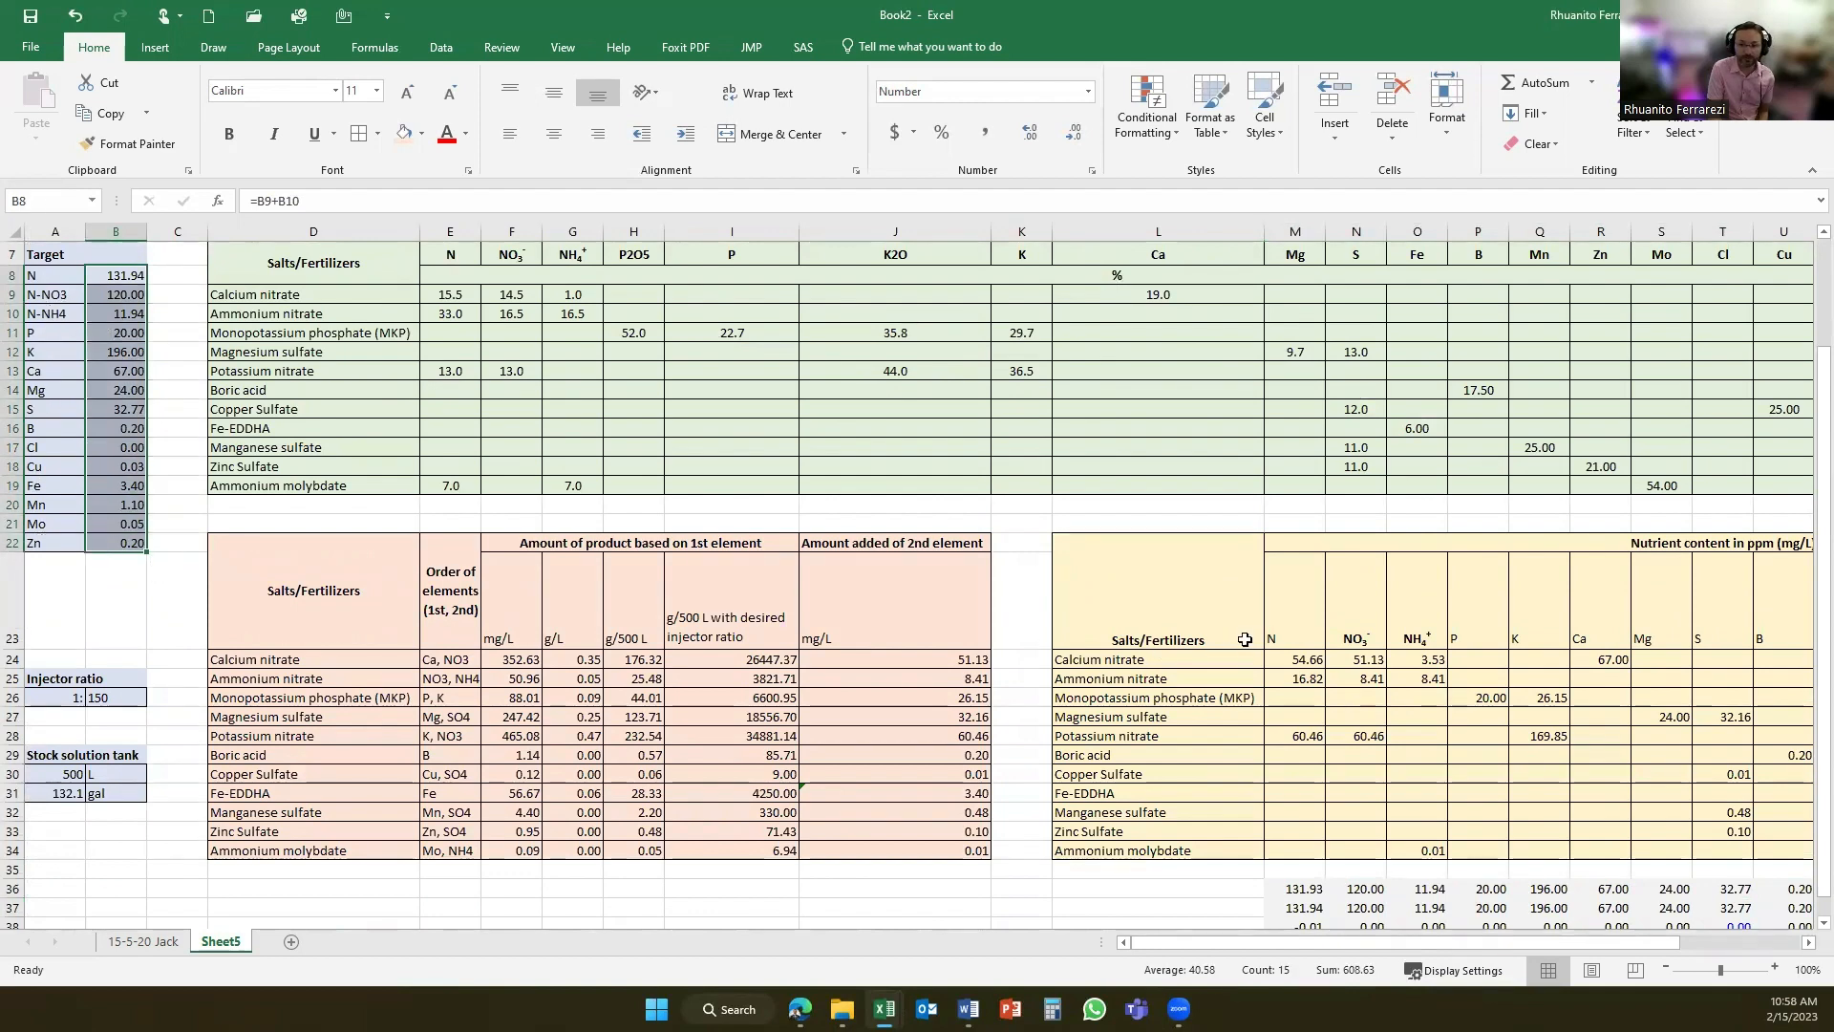
# - Inspect the N difference formula in M38 and review the Difference row across all nutrients
pyautogui.scroll(-1, 1513, 932)
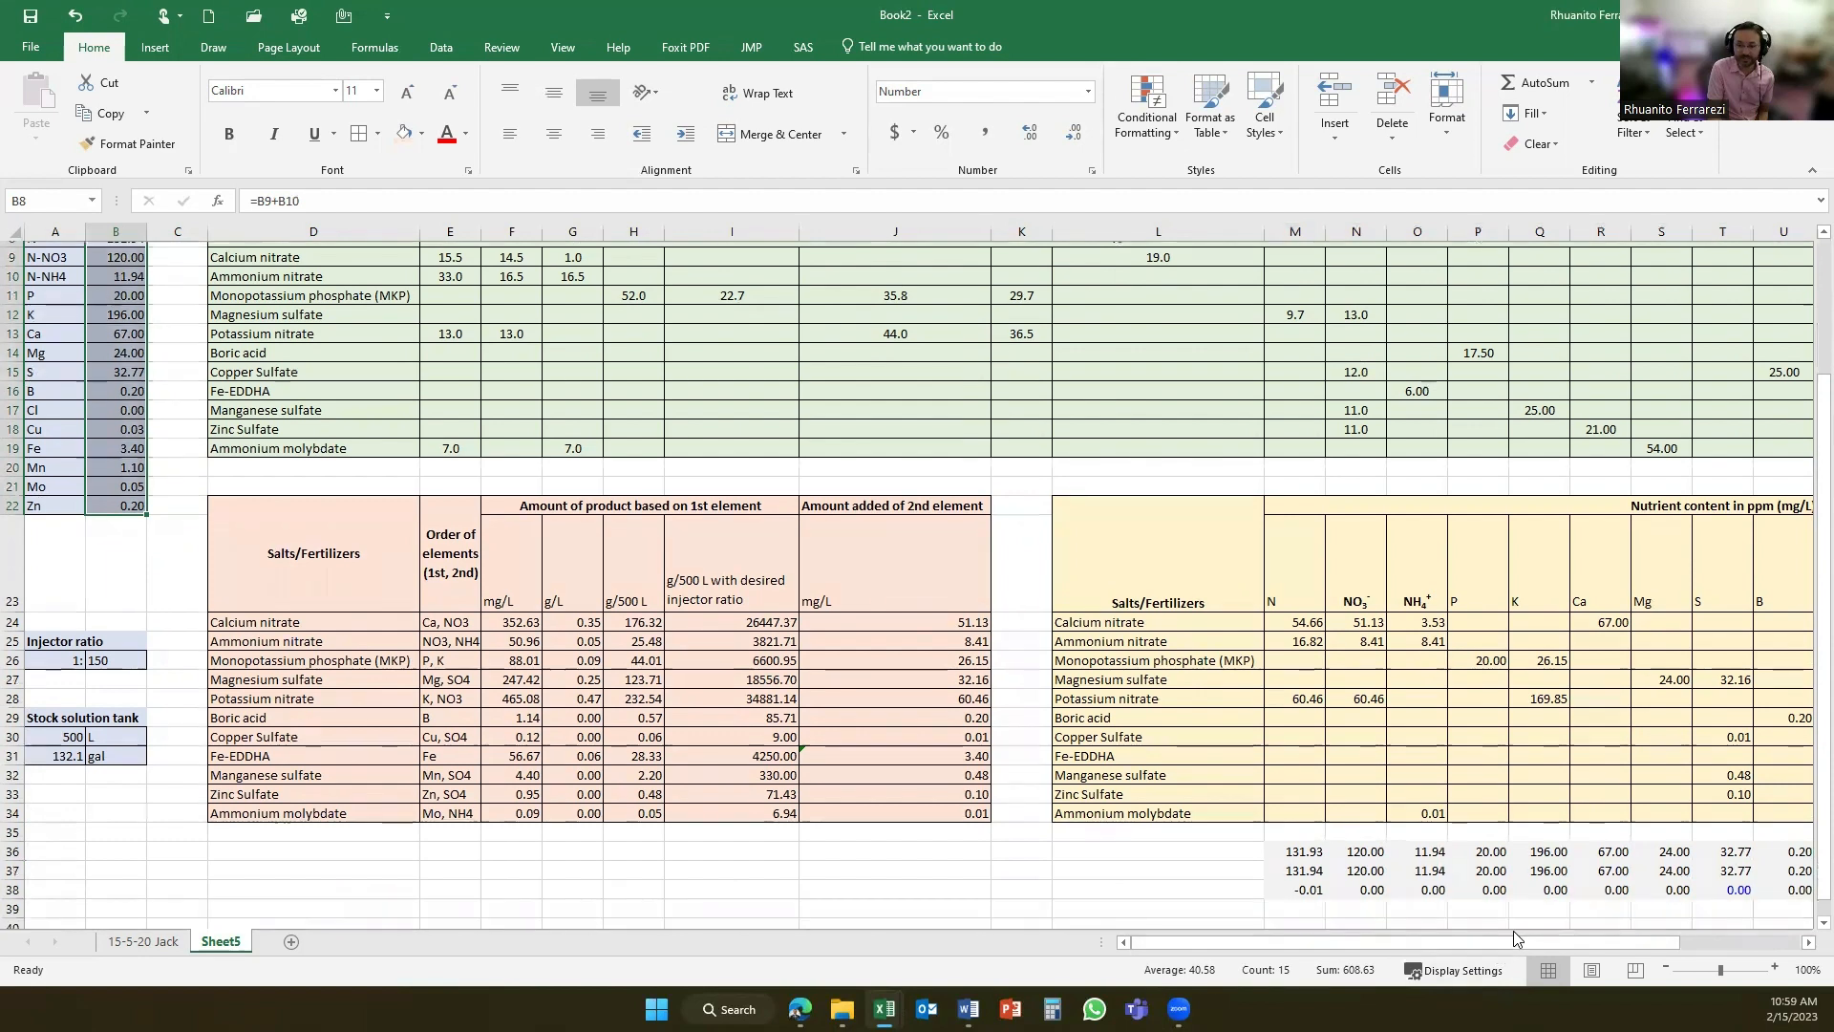
pyautogui.scroll(-1, 1513, 930)
pyautogui.hscroll(4, 1164, 903)
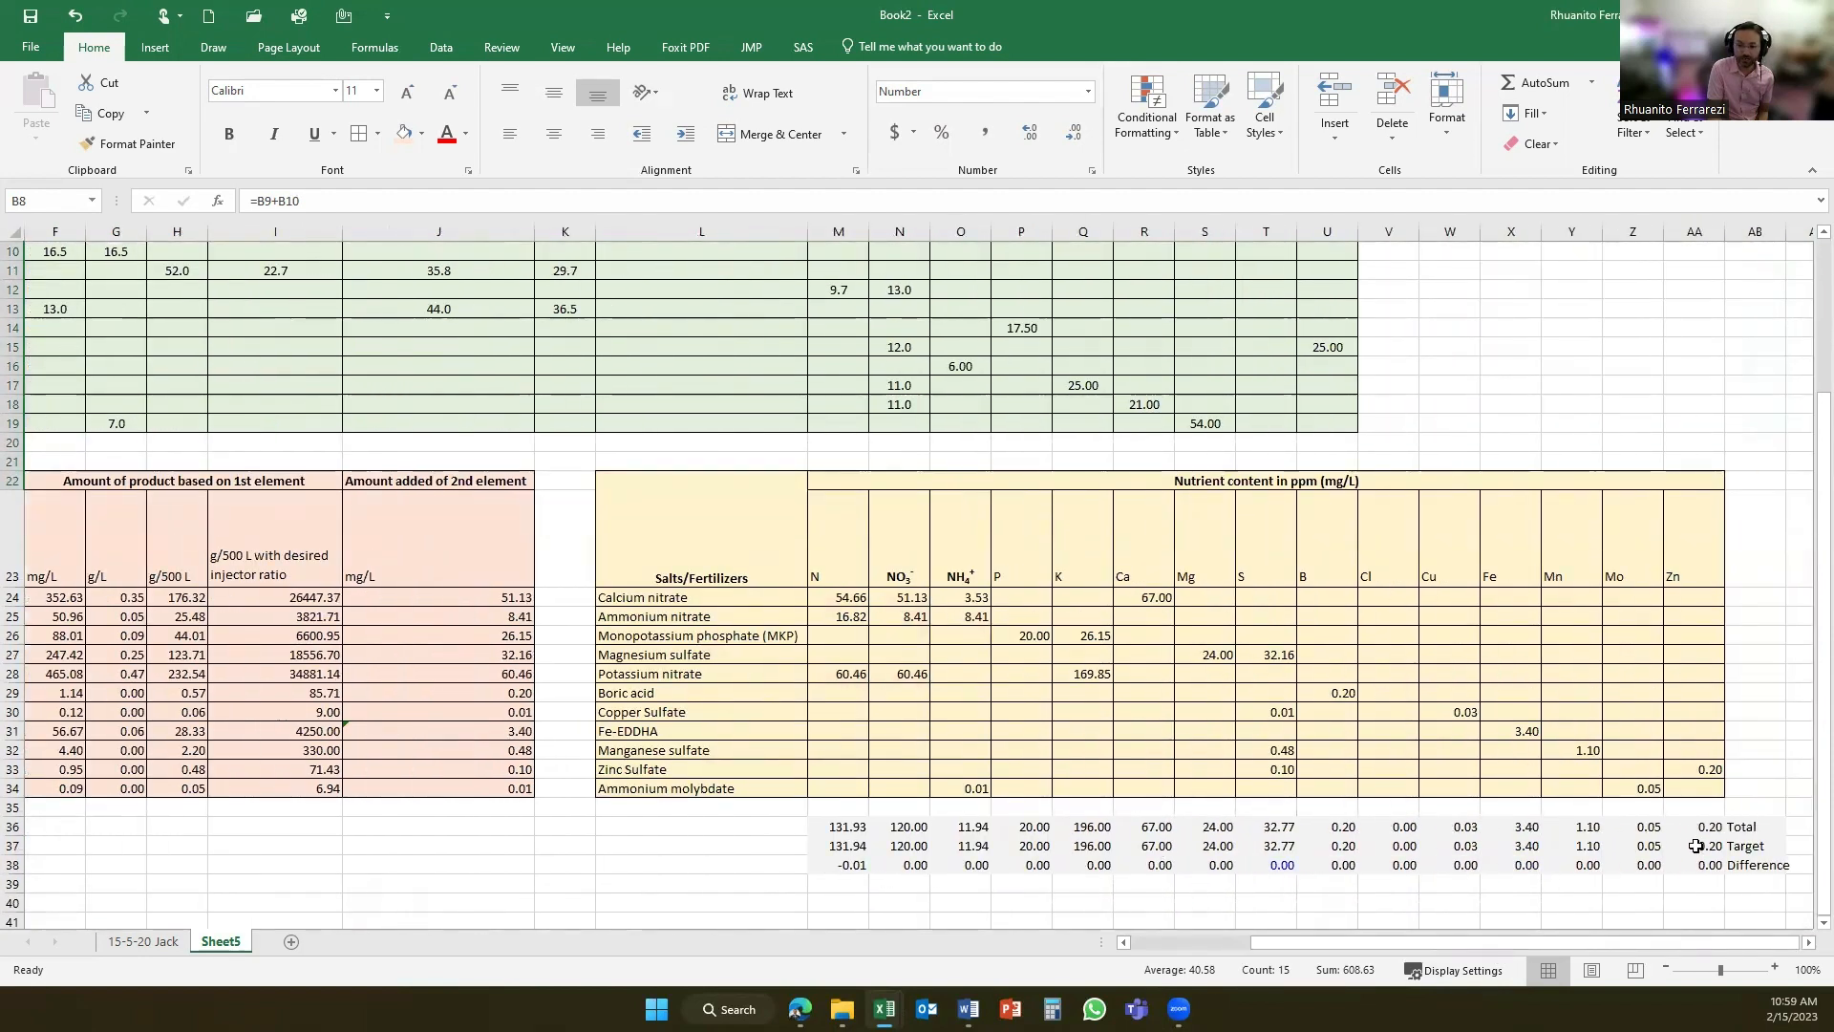
pyautogui.click(838, 864)
pyautogui.click(294, 201)
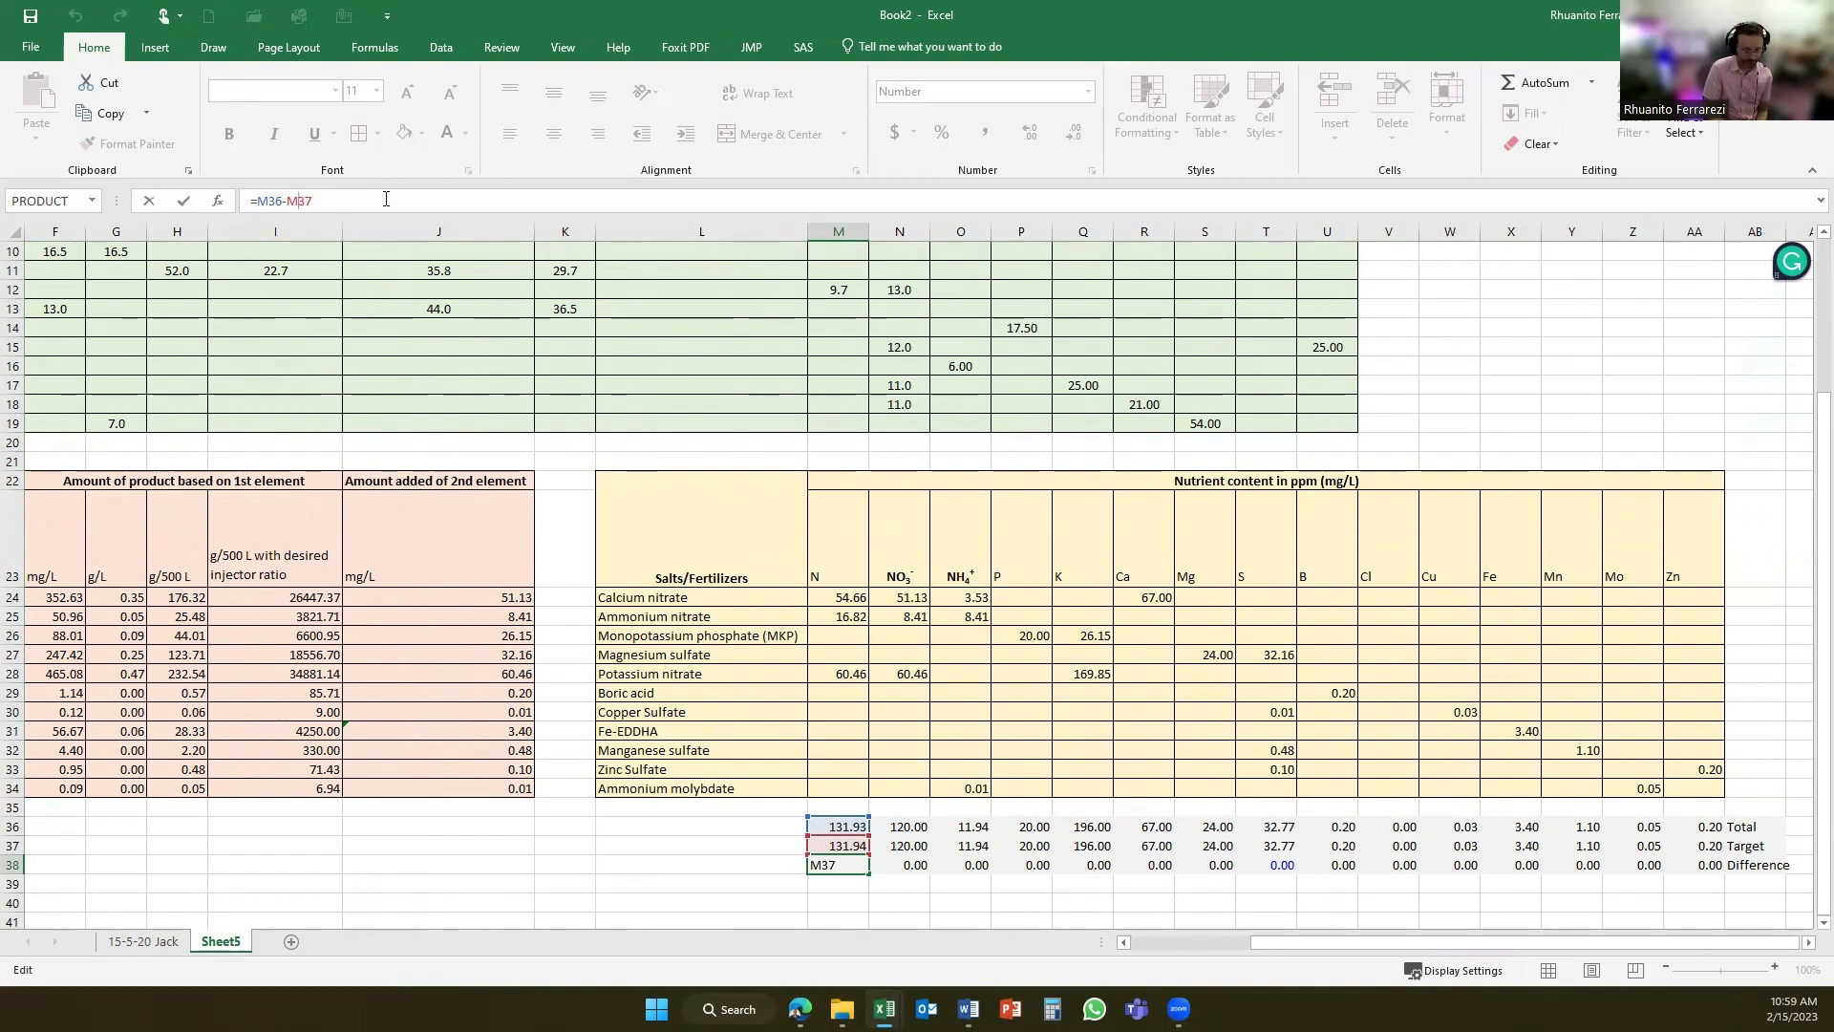
pyautogui.press('Return')
pyautogui.moveTo(845, 864); pyautogui.dragTo(1710, 864)
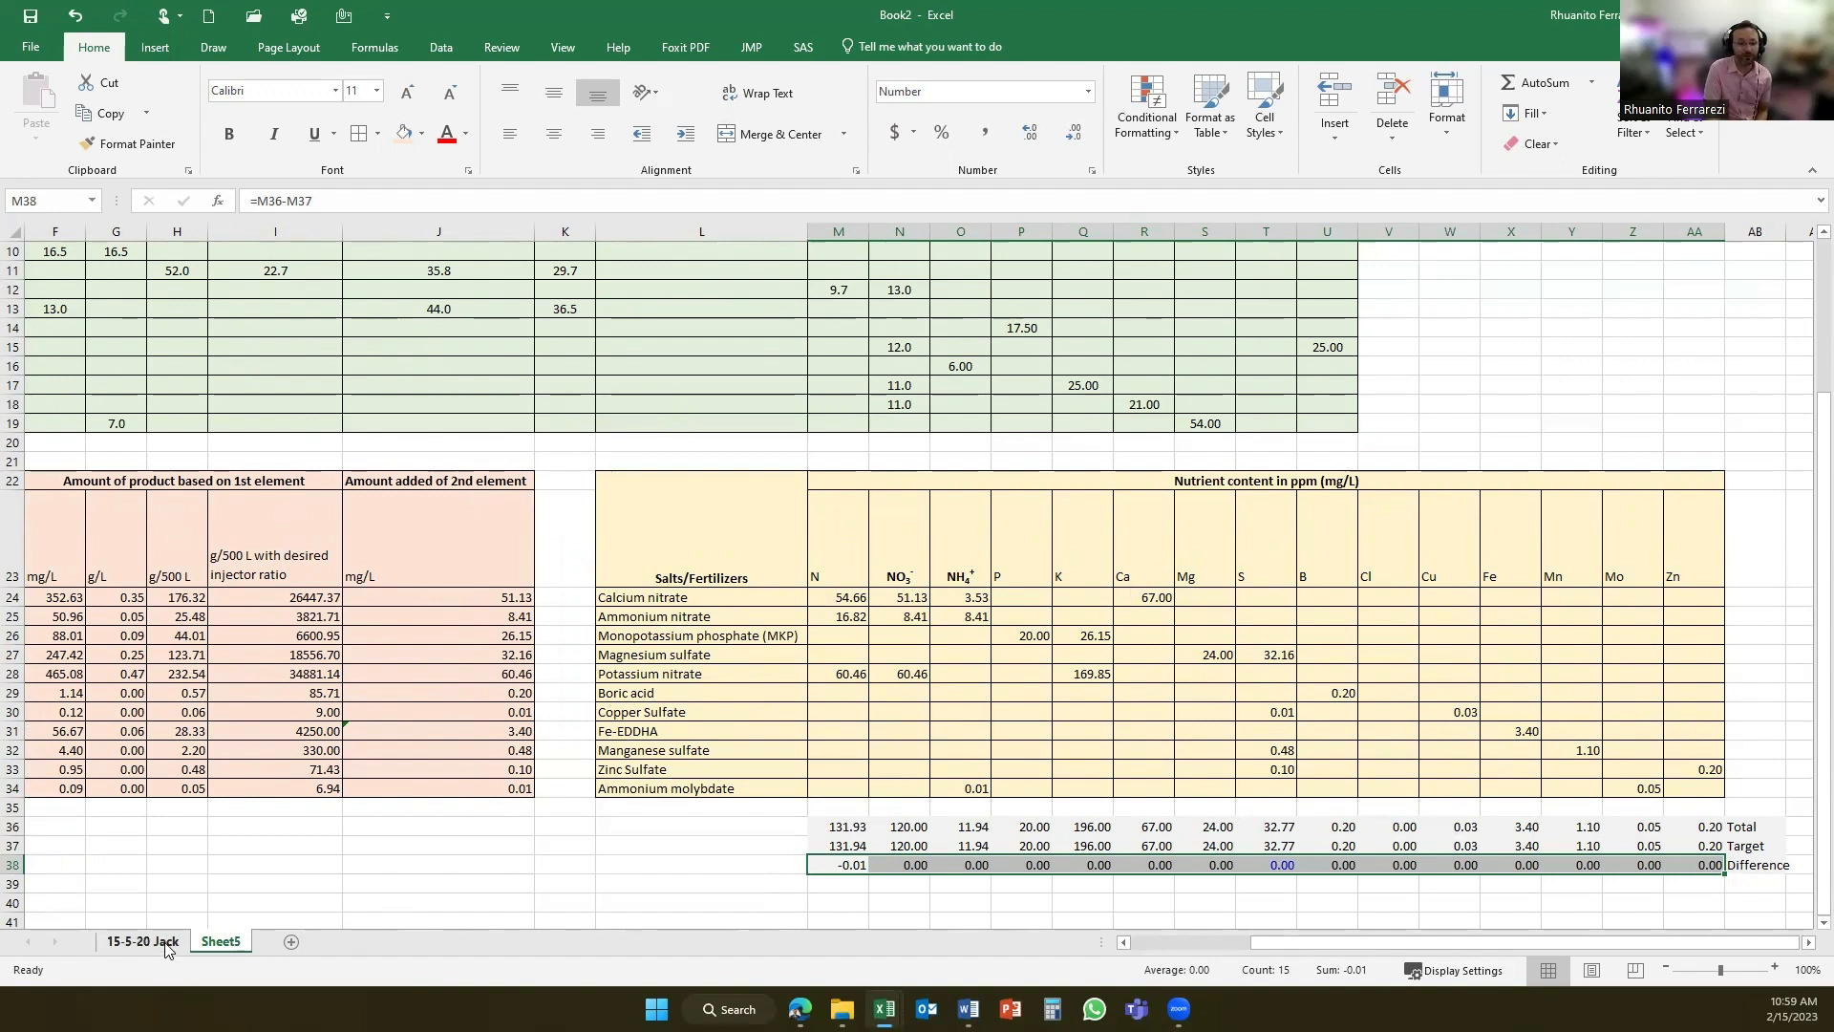
# - Switch to the Assignment #2 FS calculation document in Word and copy the tab name "Individual fertilizers" from instruction 2
pyautogui.moveTo(967, 1009)
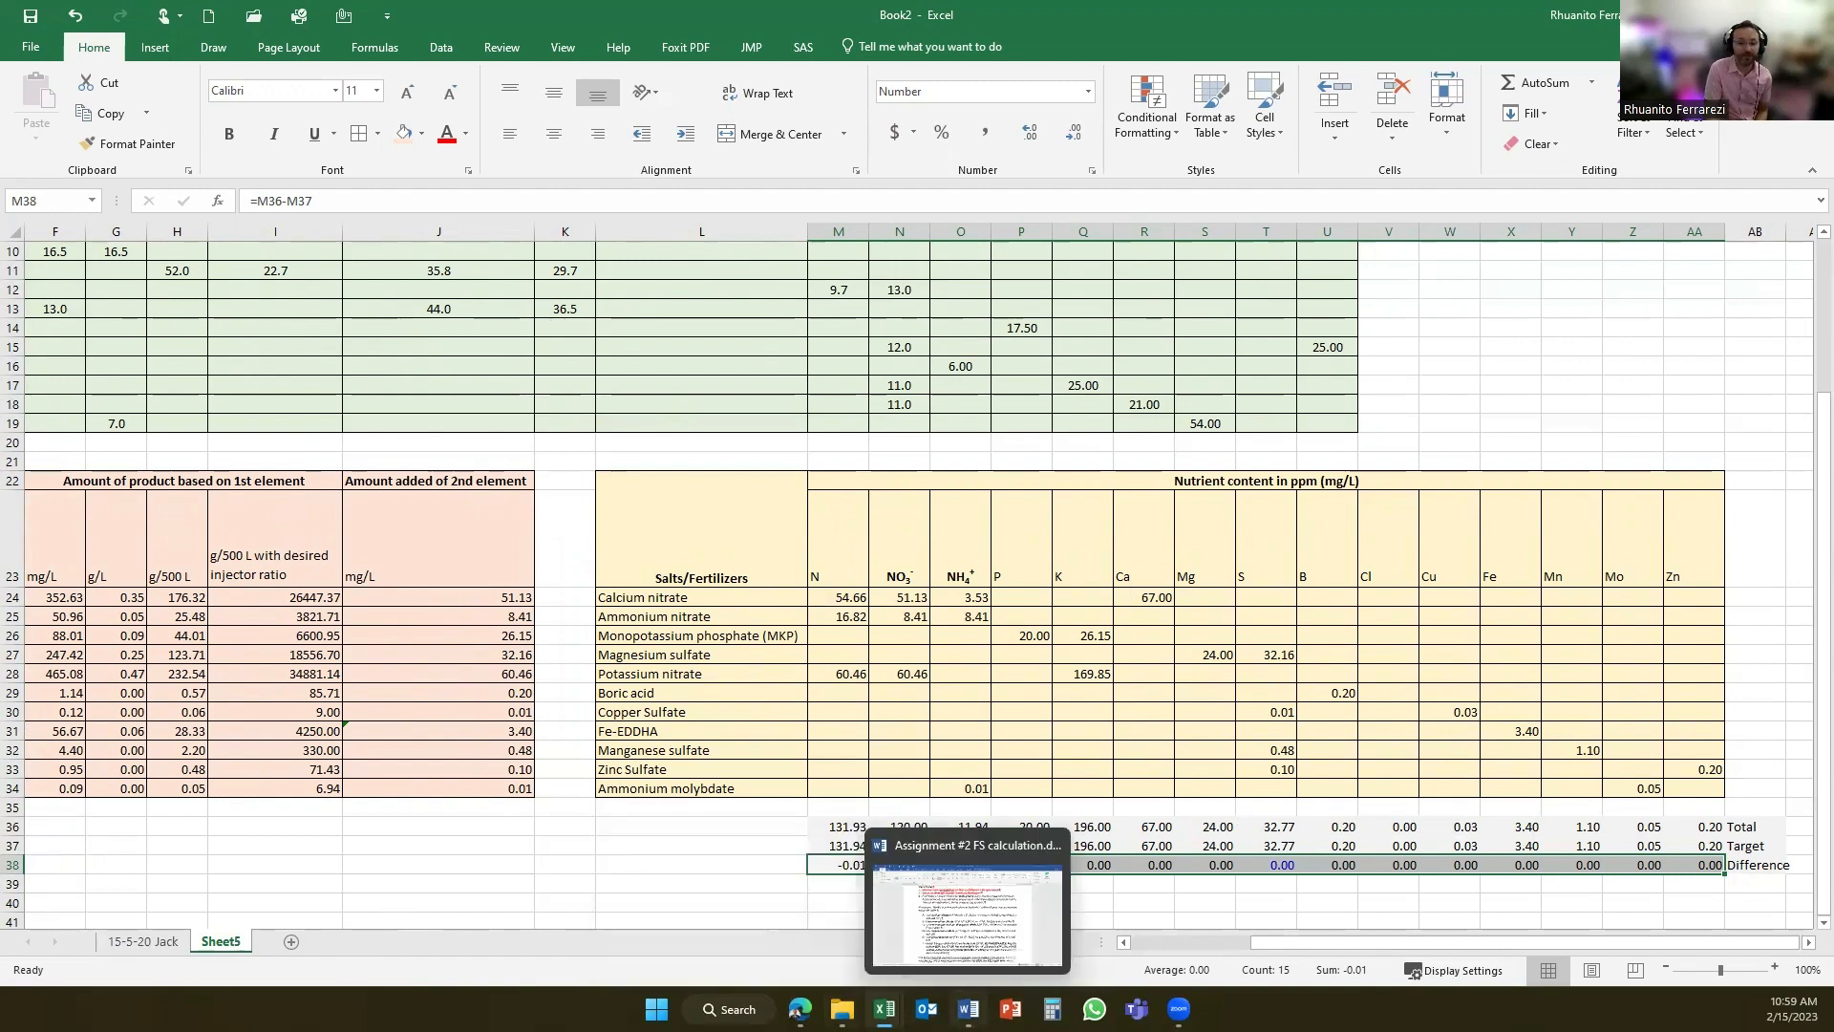
pyautogui.click(975, 922)
pyautogui.moveTo(810, 276); pyautogui.dragTo(1014, 280)
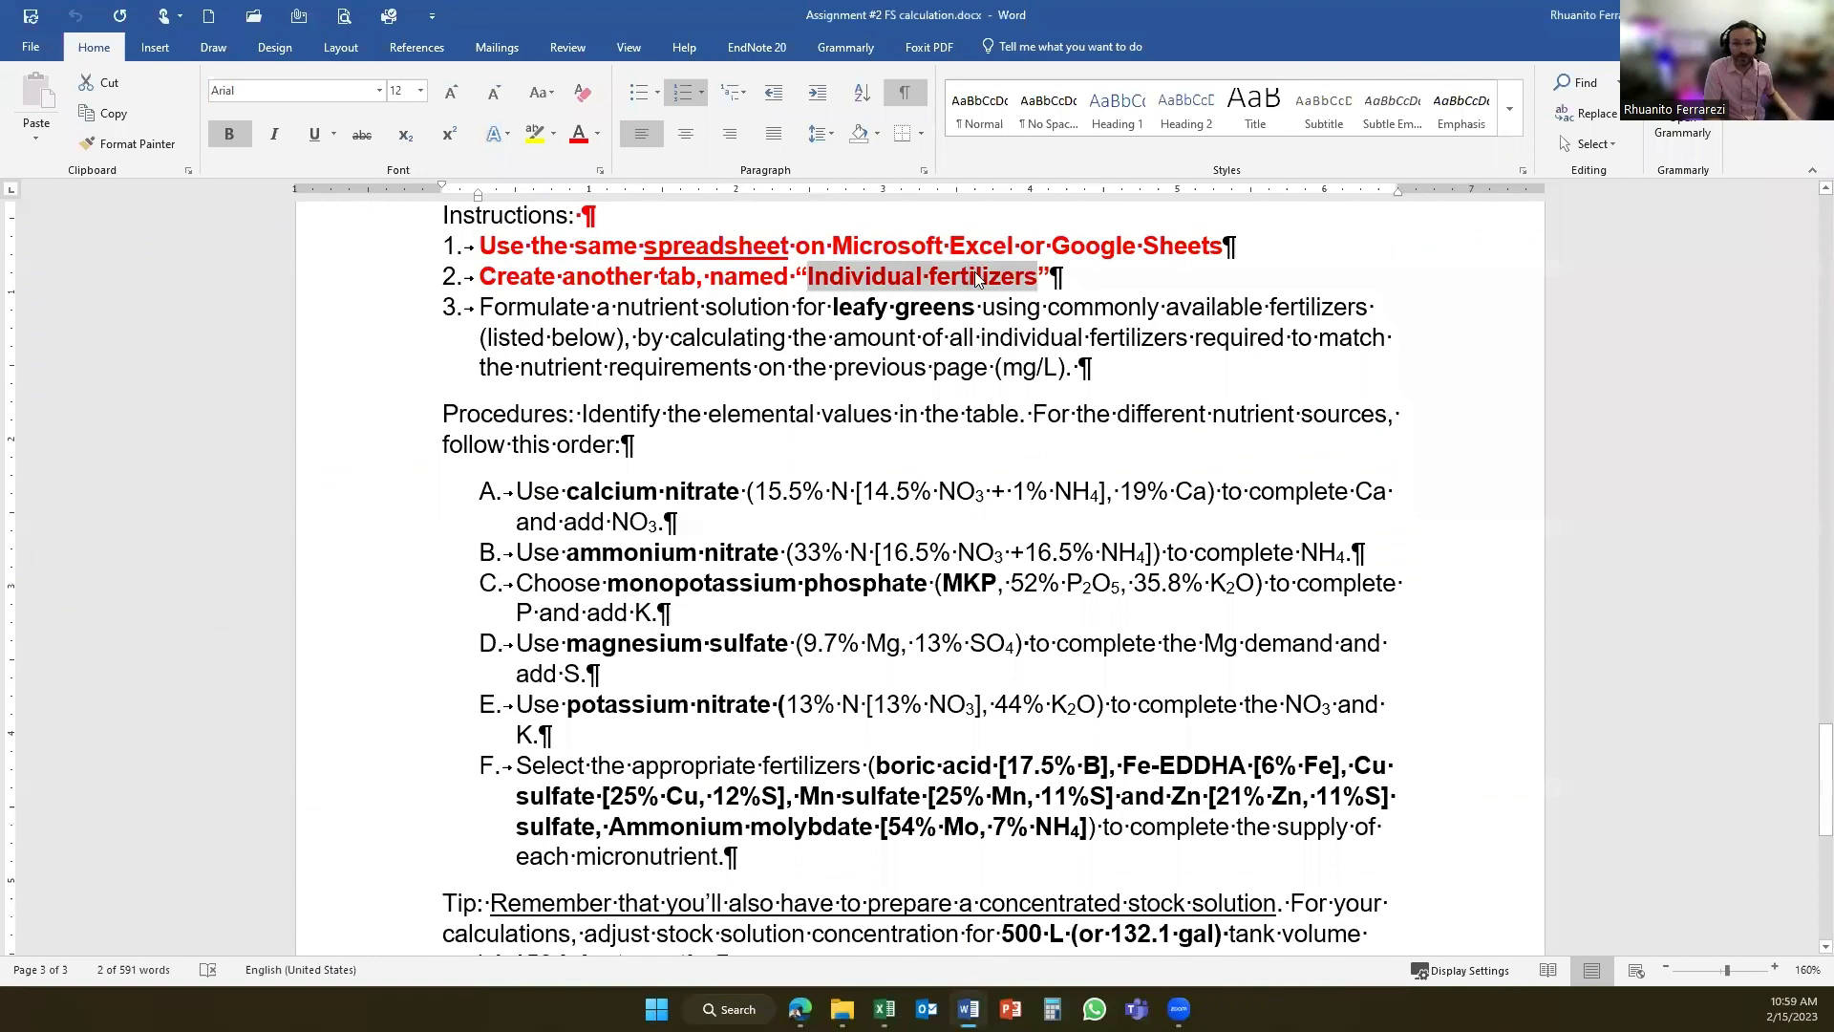
pyautogui.rightClick(1015, 280)
pyautogui.click(1037, 325)
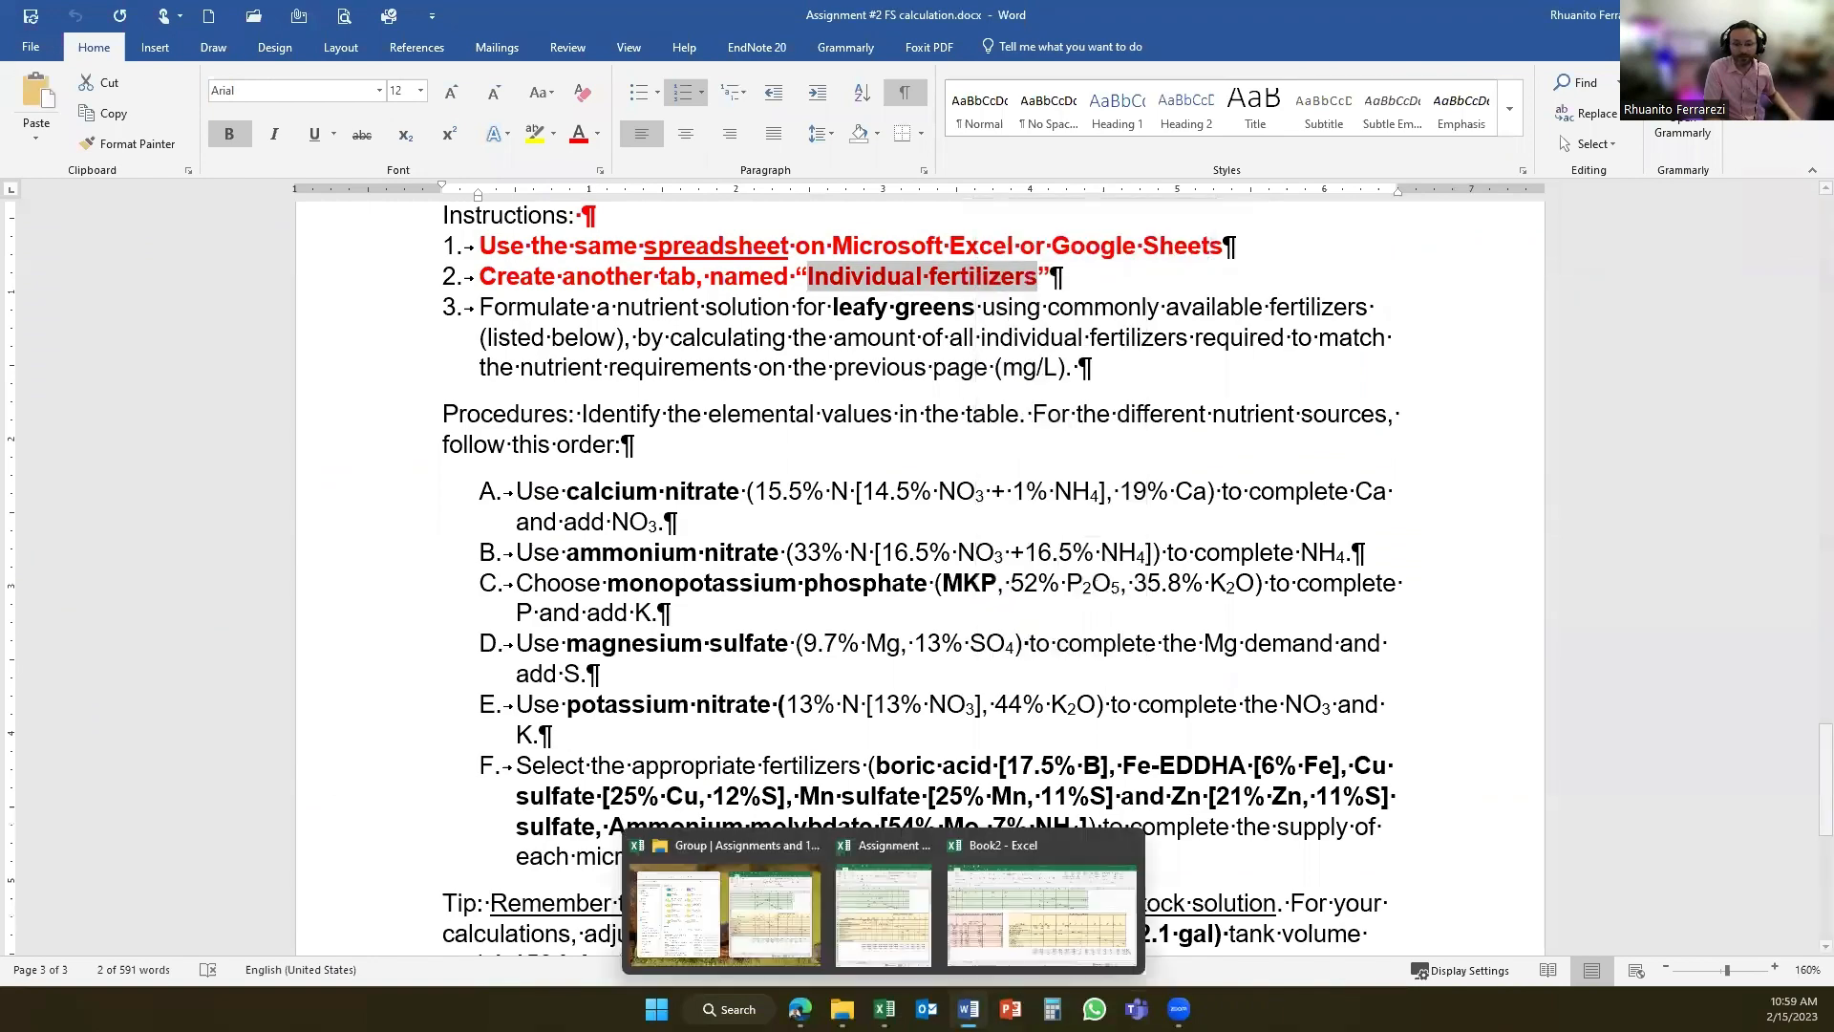
# - Return to the Book2 workbook in Excel and rename Sheet5 as "Individual fertilizers" using the copied text
pyautogui.click(951, 898)
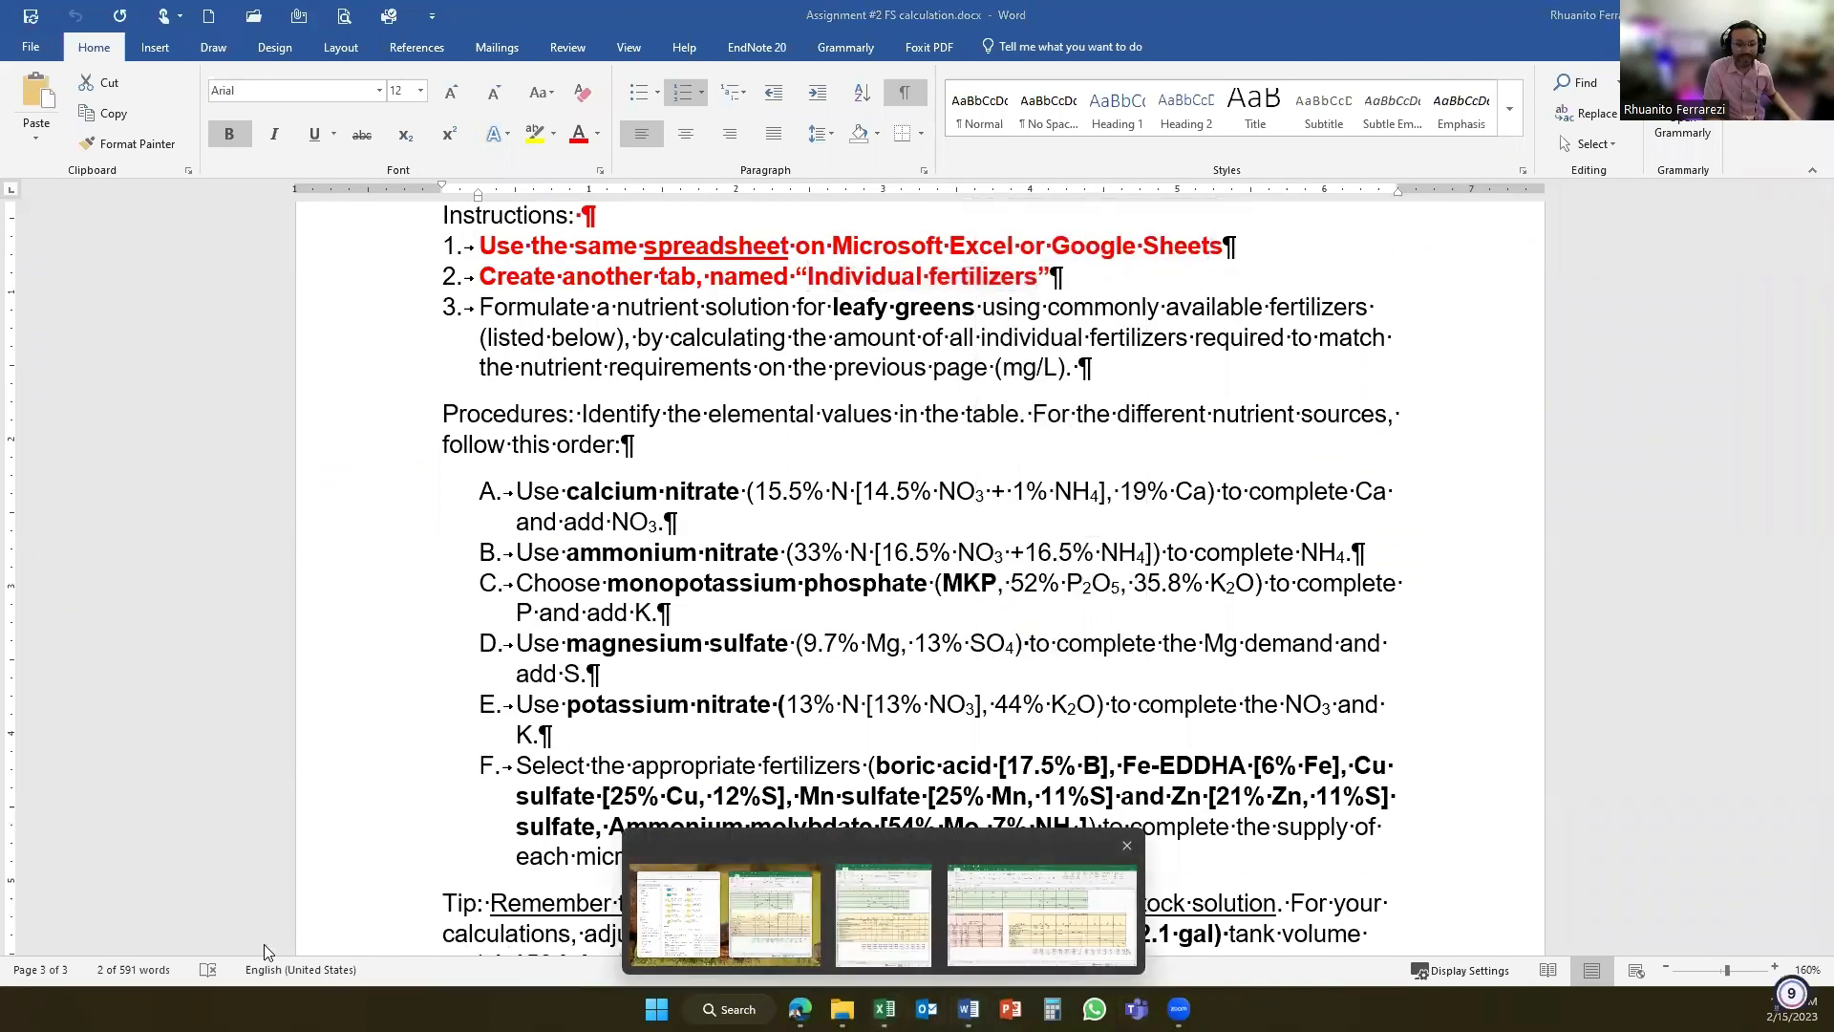
pyautogui.doubleClick(232, 942)
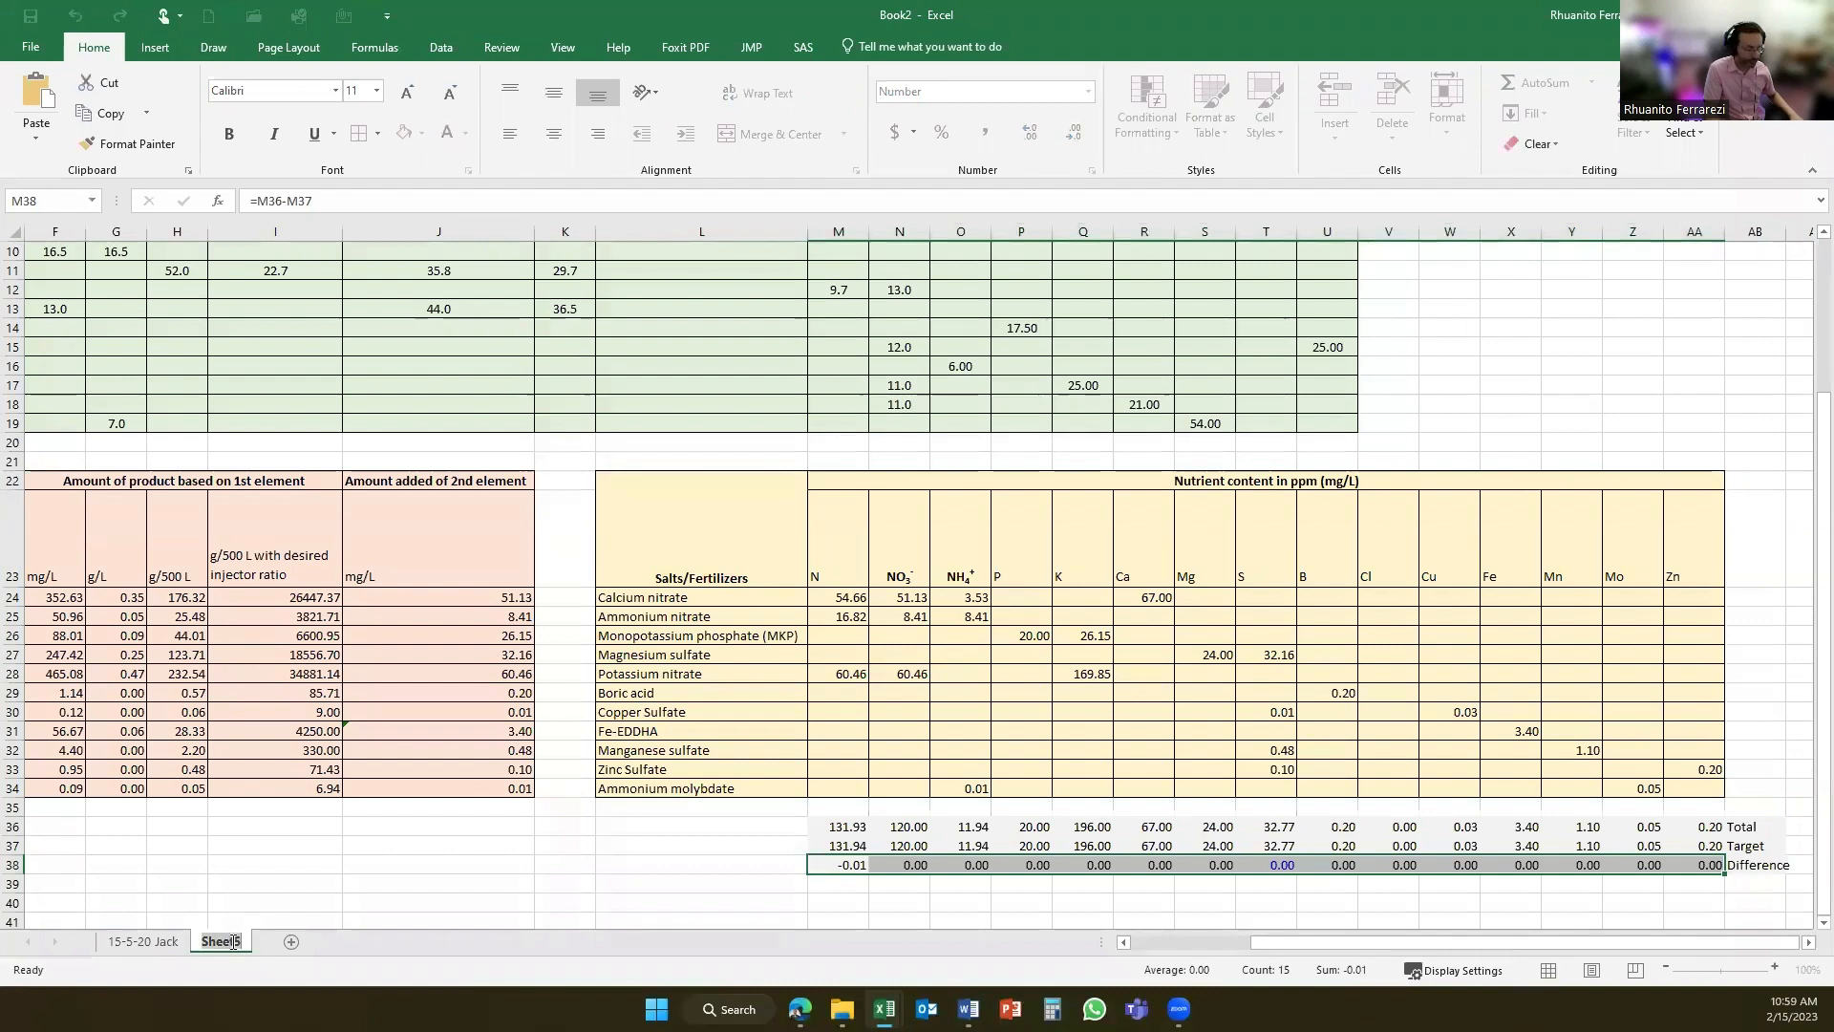
pyautogui.hotkey('ctrl', 'v')
pyautogui.press('Return')
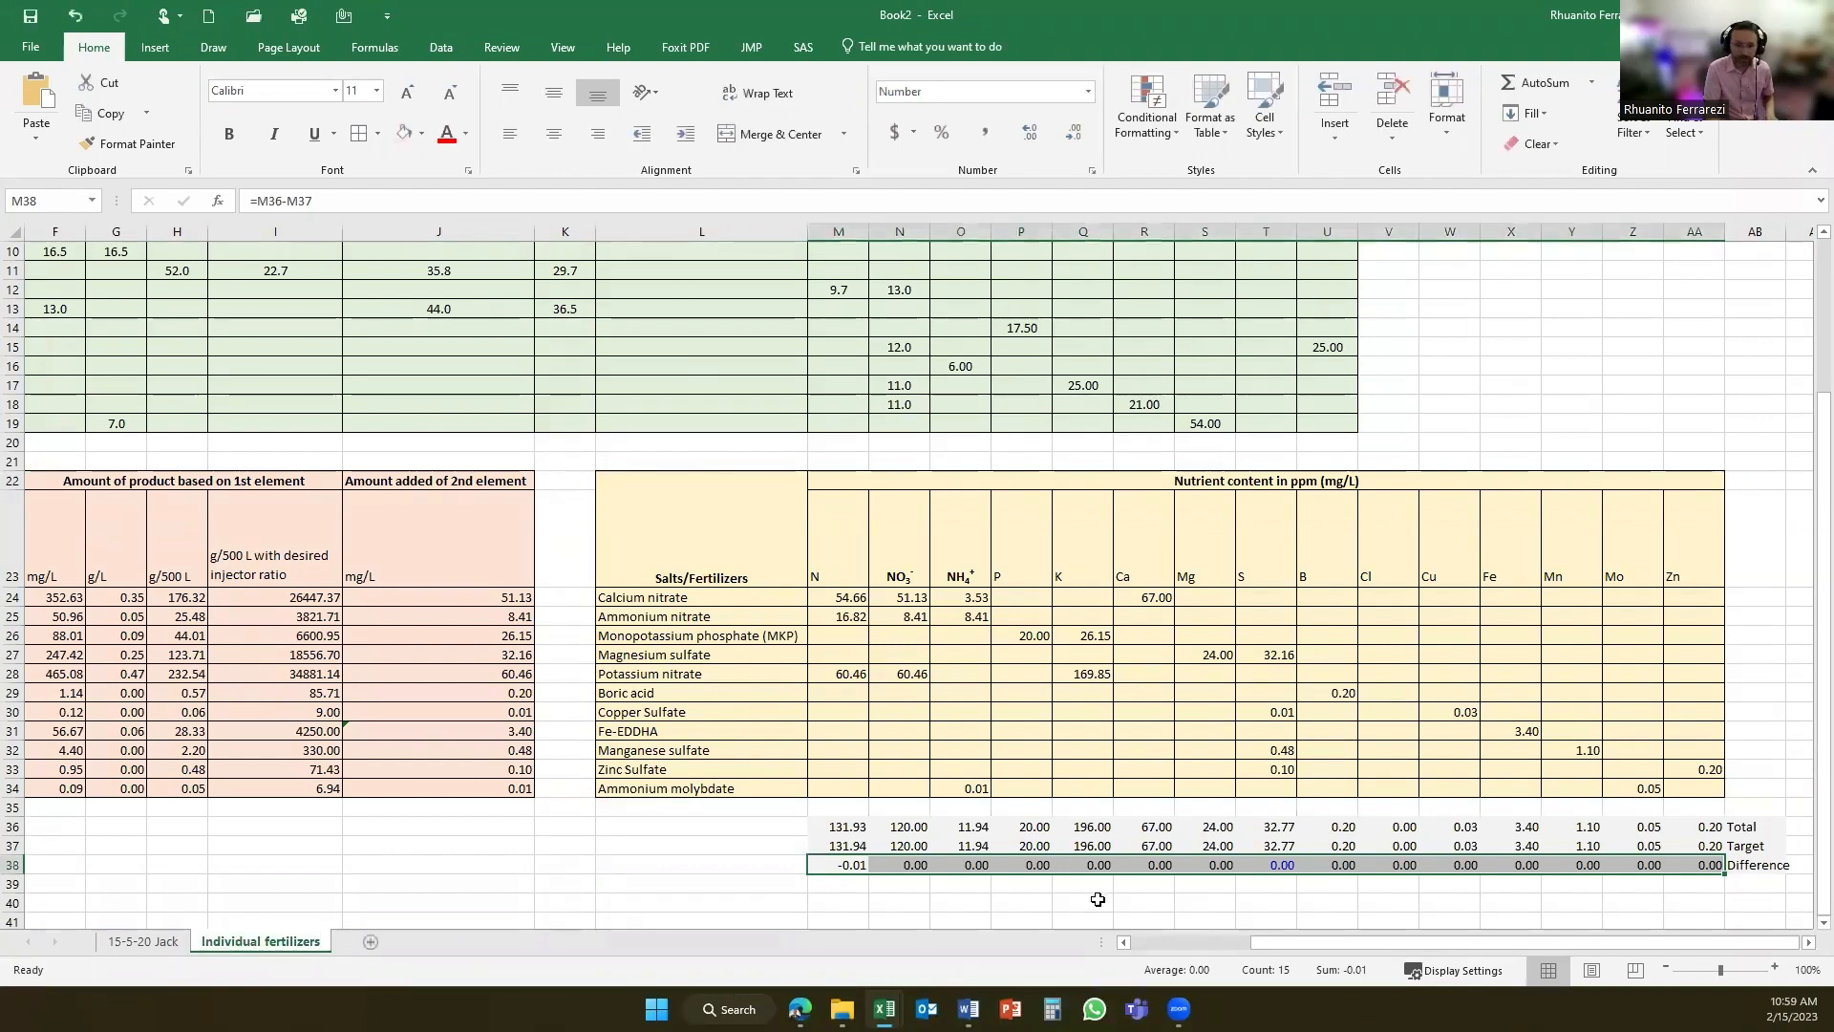
# - Enter the text "Answer for my question" in cell M41, below the Difference row
pyautogui.scroll(-1, 937, 880)
pyautogui.click(838, 865)
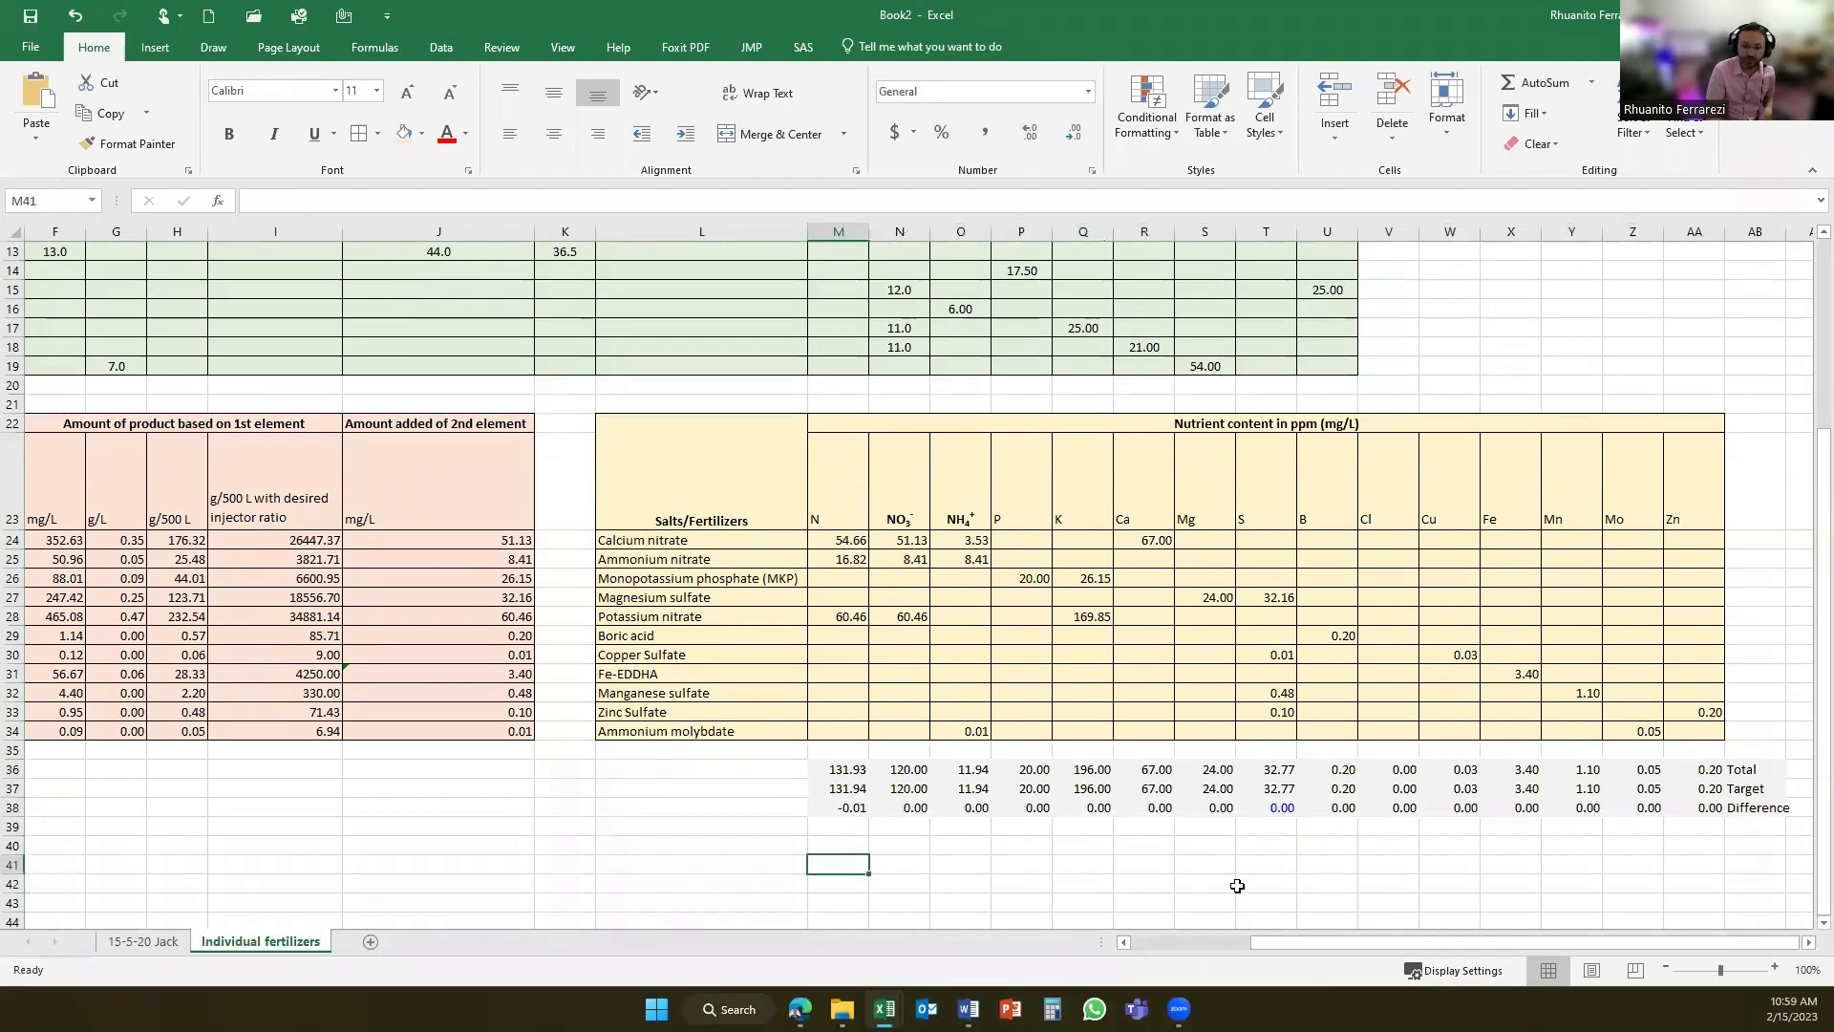
pyautogui.scroll(-1, 1208, 884)
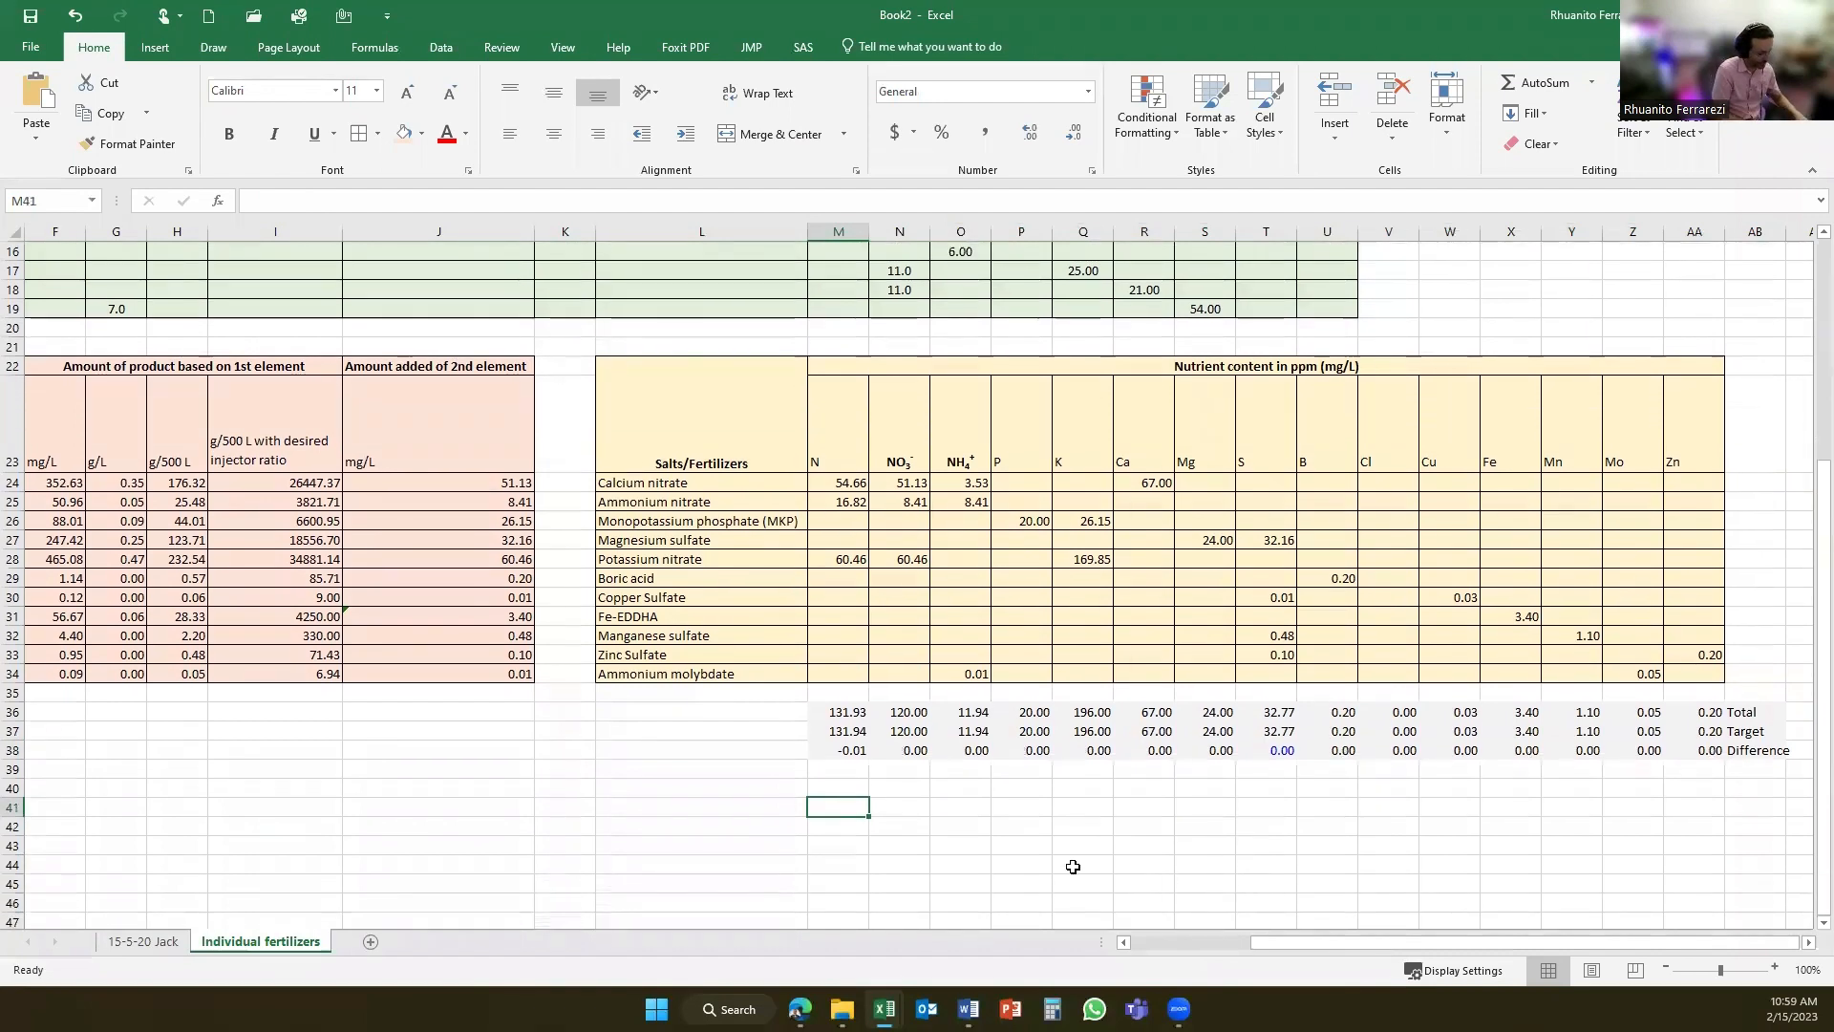
pyautogui.write('Answer ')
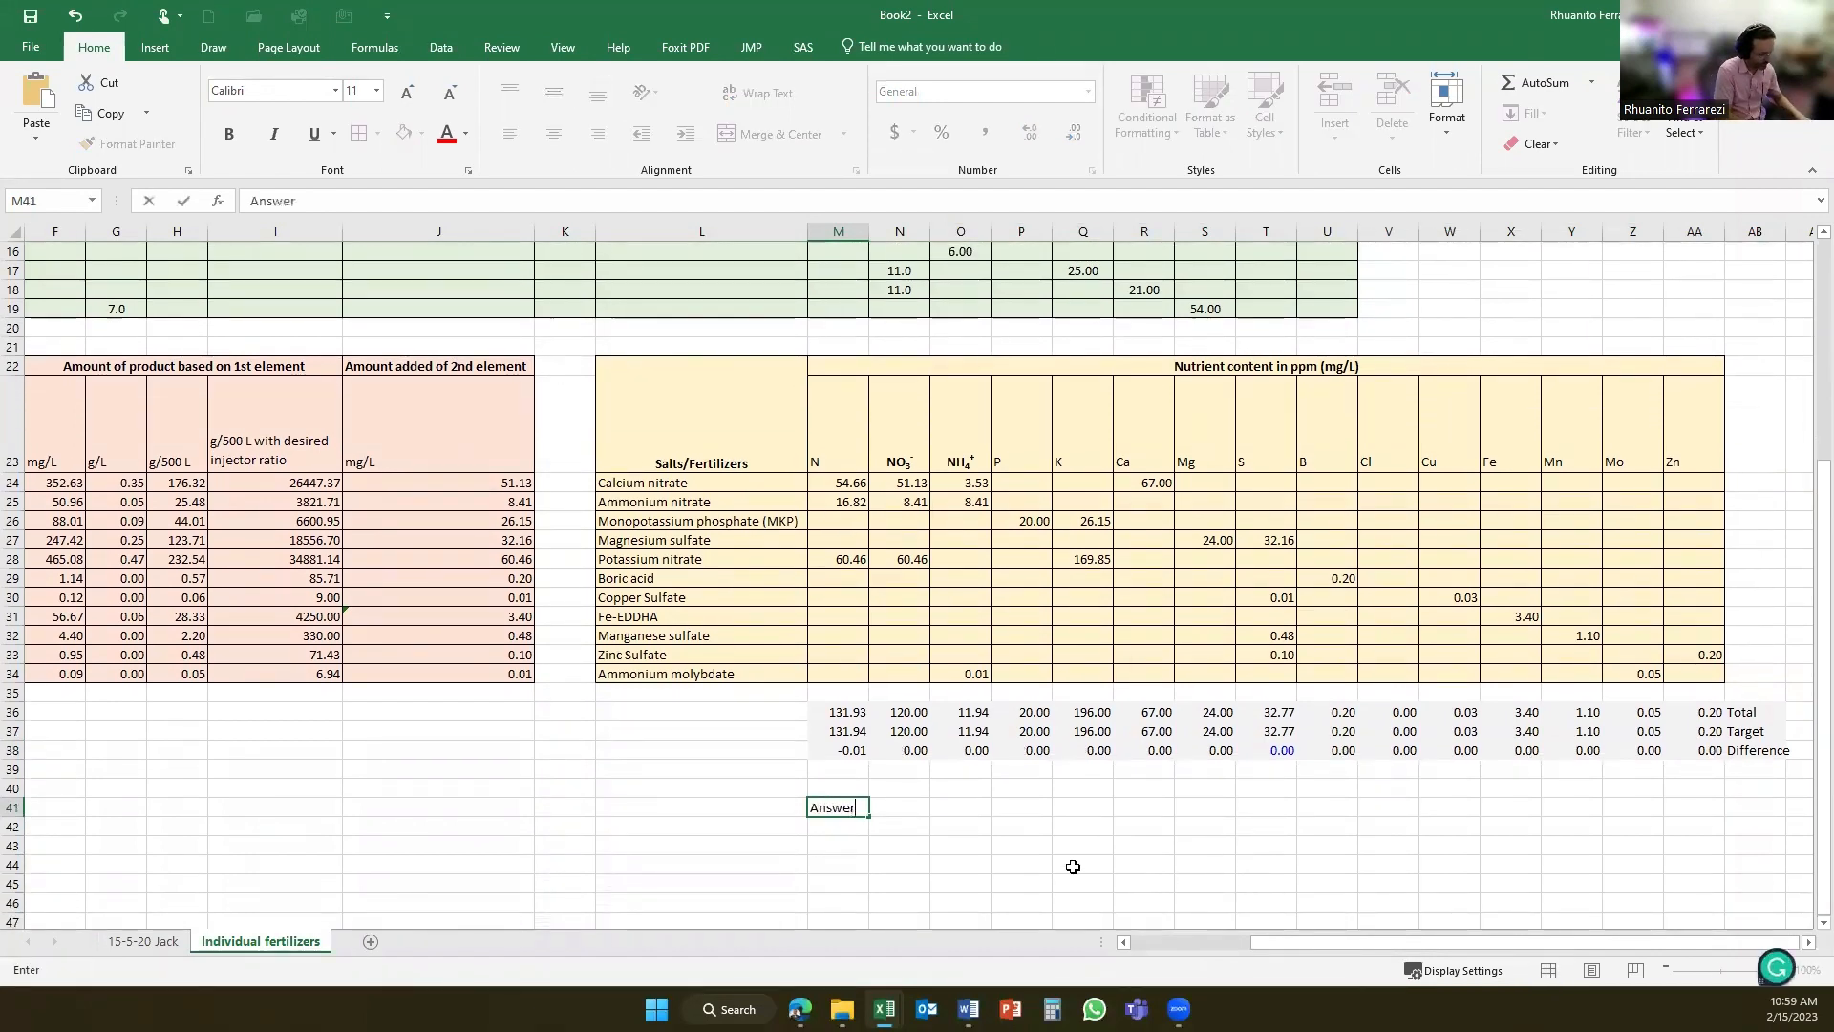
pyautogui.write('for my que')
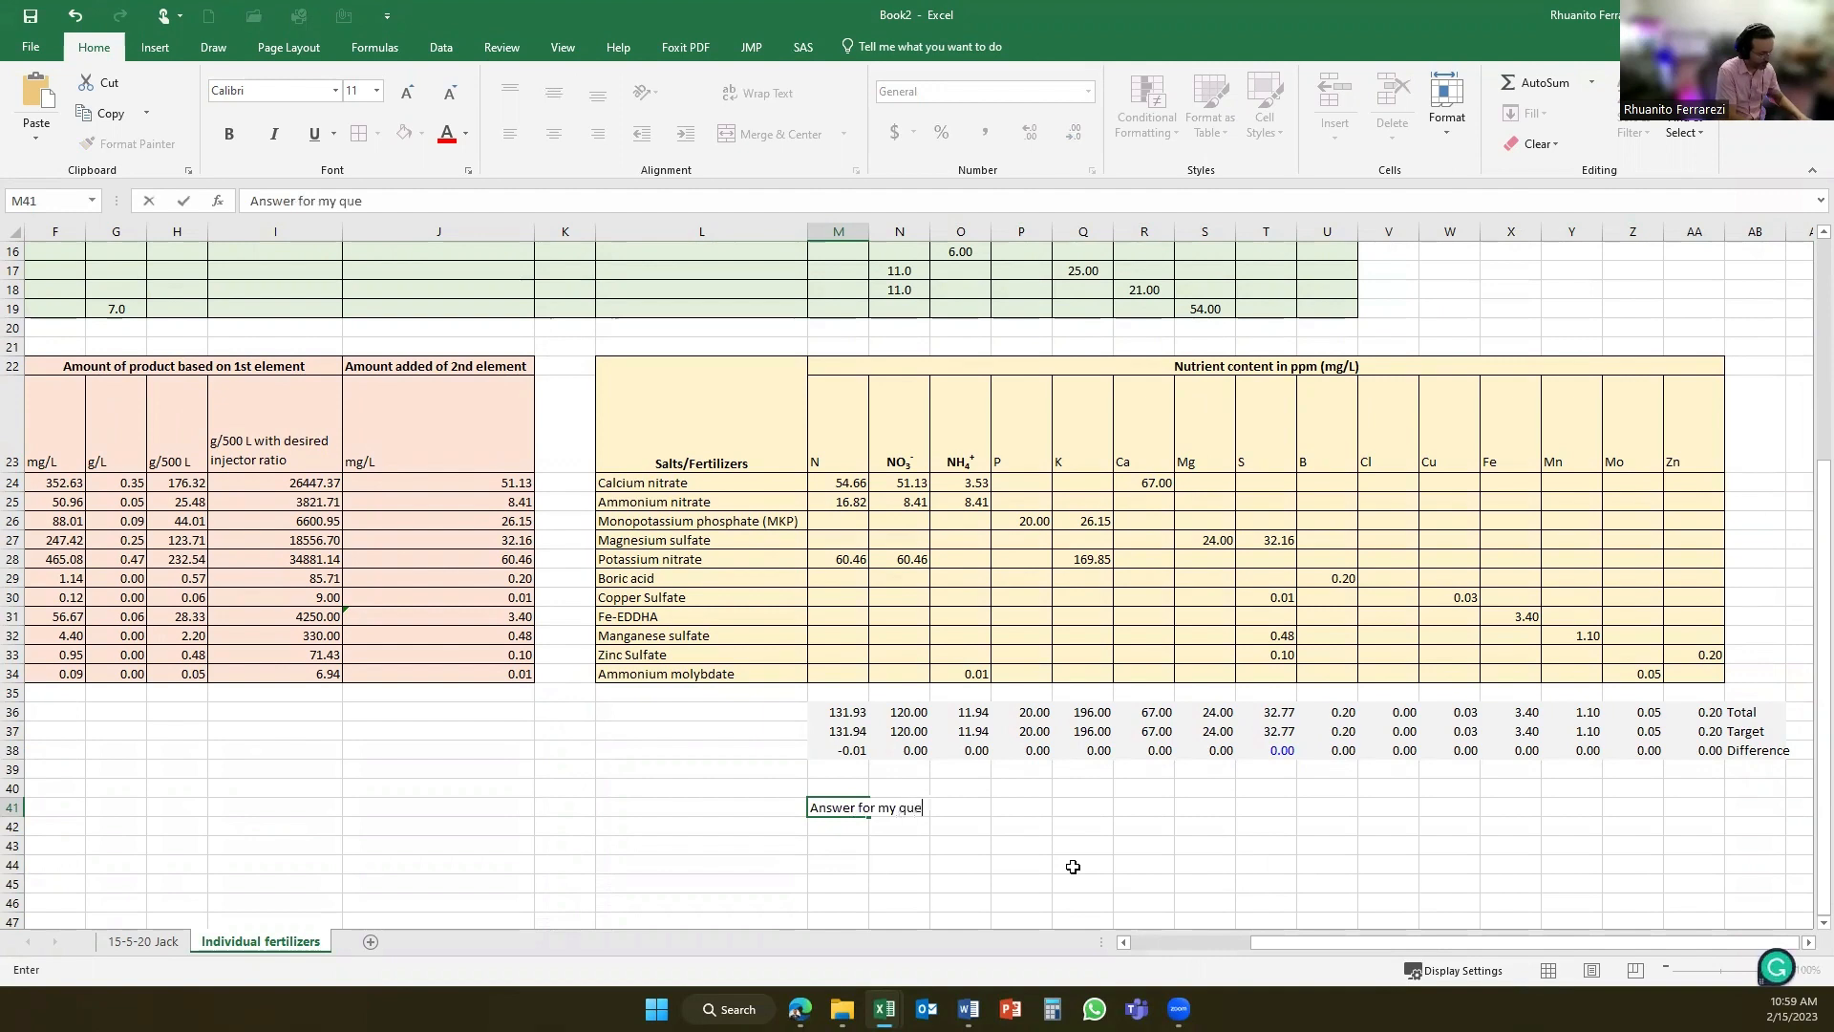
pyautogui.write('stion')
pyautogui.press('Return')
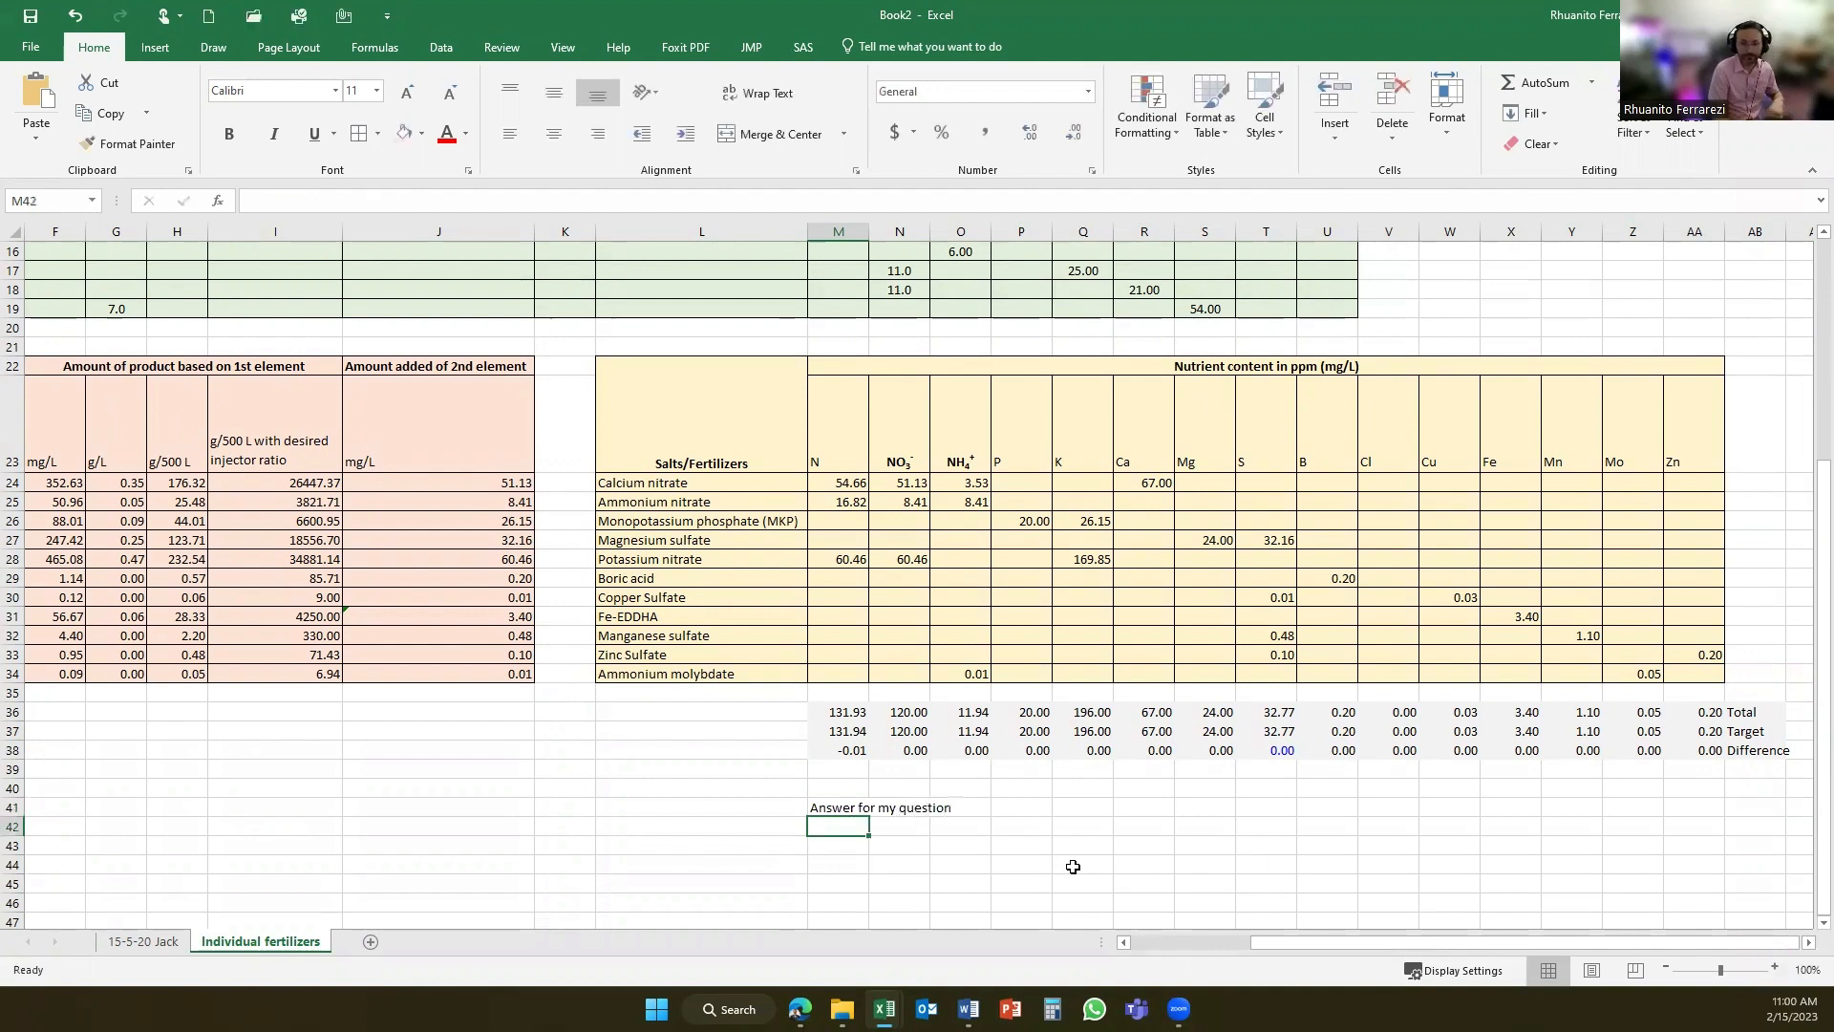